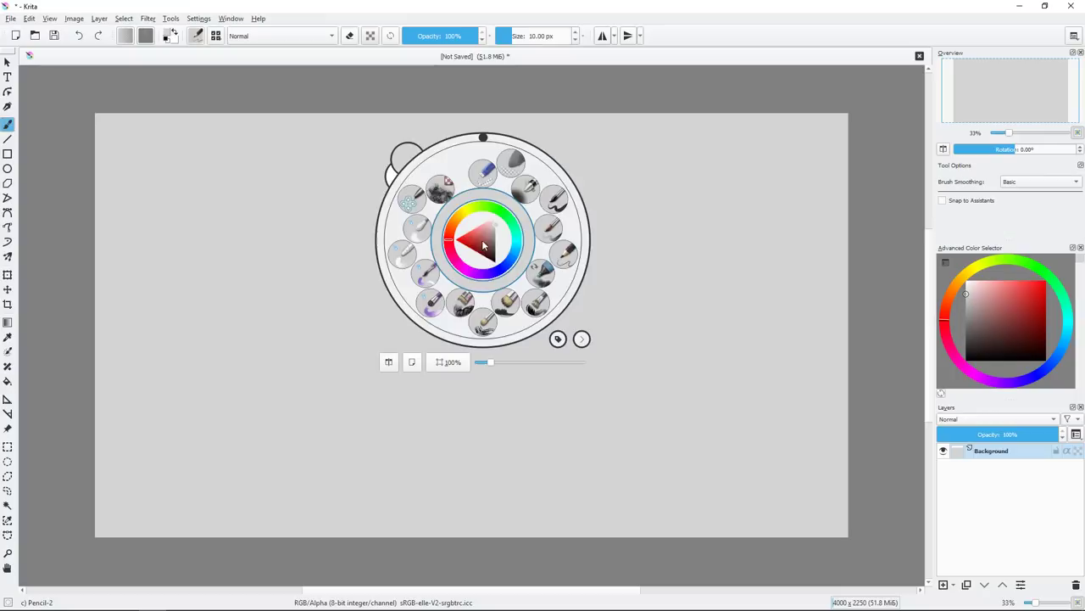
With the Texture Big brush, paint light and mid blue clouds across the upper and top-right canvas.
{"action": "left_click", "coordinate": [440, 189]}
{"action": "left_click", "coordinate": [1071, 348]}
{"action": "left_click", "coordinate": [1005, 292]}
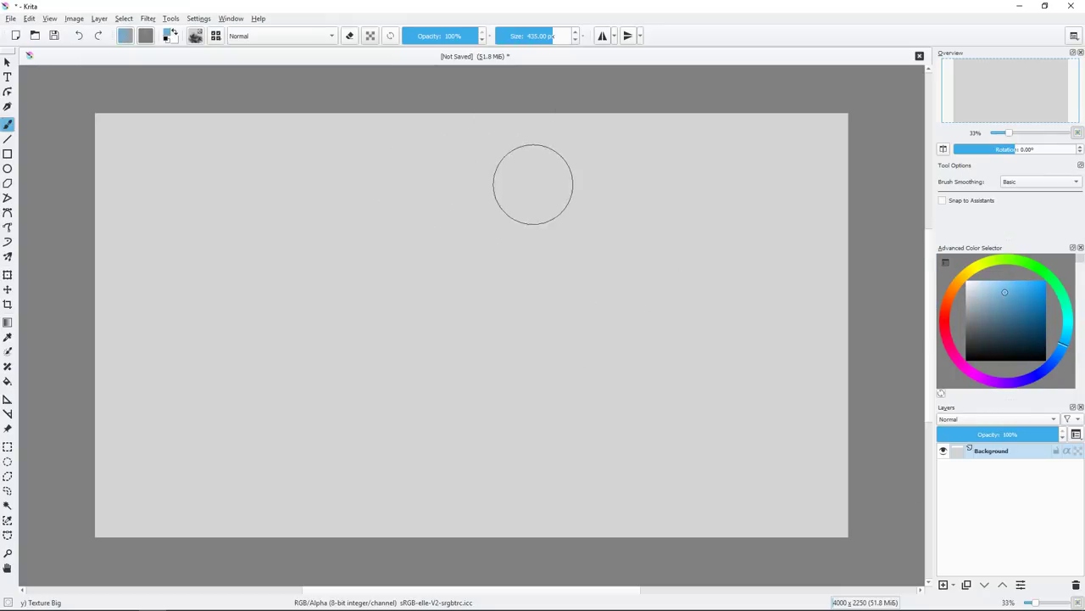
{"action": "mouse_move", "coordinate": [526, 212]}
{"action": "left_mouse_down"}
{"action": "mouse_move", "coordinate": [594, 223]}
{"action": "mouse_move", "coordinate": [436, 185]}
{"action": "mouse_move", "coordinate": [492, 184]}
{"action": "left_mouse_up"}
{"action": "left_click", "coordinate": [1013, 291]}
{"action": "left_click_drag", "start_coordinate": [594, 144], "coordinate": [403, 176]}
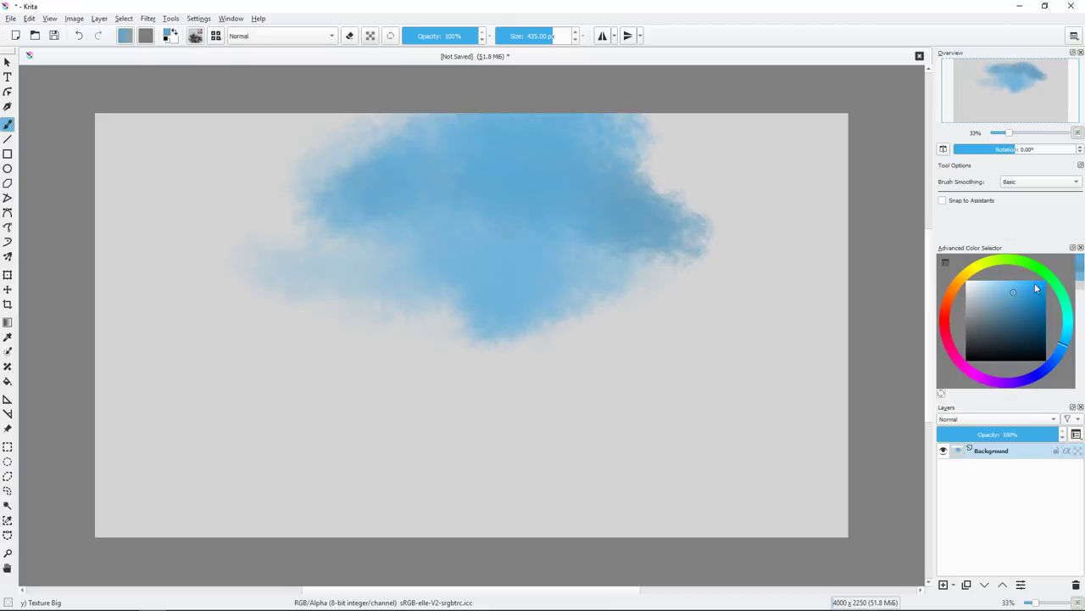
{"action": "left_click_drag", "start_coordinate": [1020, 308], "coordinate": [1005, 316]}
{"action": "mouse_move", "coordinate": [636, 140]}
{"action": "left_mouse_down"}
{"action": "mouse_move", "coordinate": [812, 108]}
{"action": "mouse_move", "coordinate": [814, 157]}
{"action": "mouse_move", "coordinate": [764, 238]}
{"action": "left_mouse_up"}
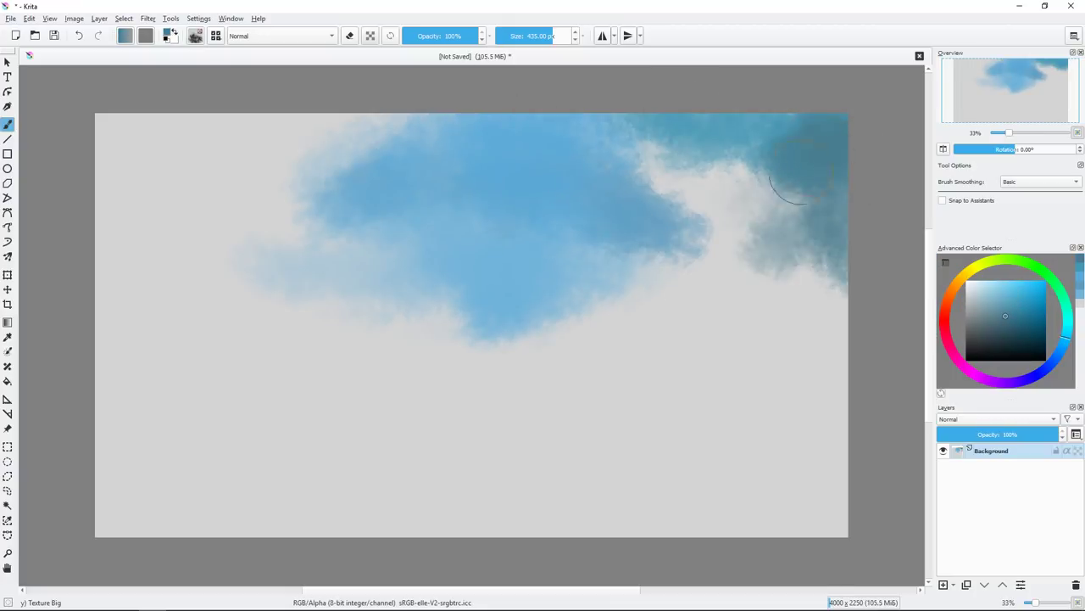
Darken the top, left, right edges and lower canvas with dark teal strokes.
{"action": "mouse_move", "coordinate": [730, 119]}
{"action": "left_mouse_down"}
{"action": "mouse_move", "coordinate": [133, 218]}
{"action": "mouse_move", "coordinate": [220, 322]}
{"action": "mouse_move", "coordinate": [170, 161]}
{"action": "left_mouse_up"}
{"action": "left_click_drag", "start_coordinate": [382, 136], "coordinate": [271, 280]}
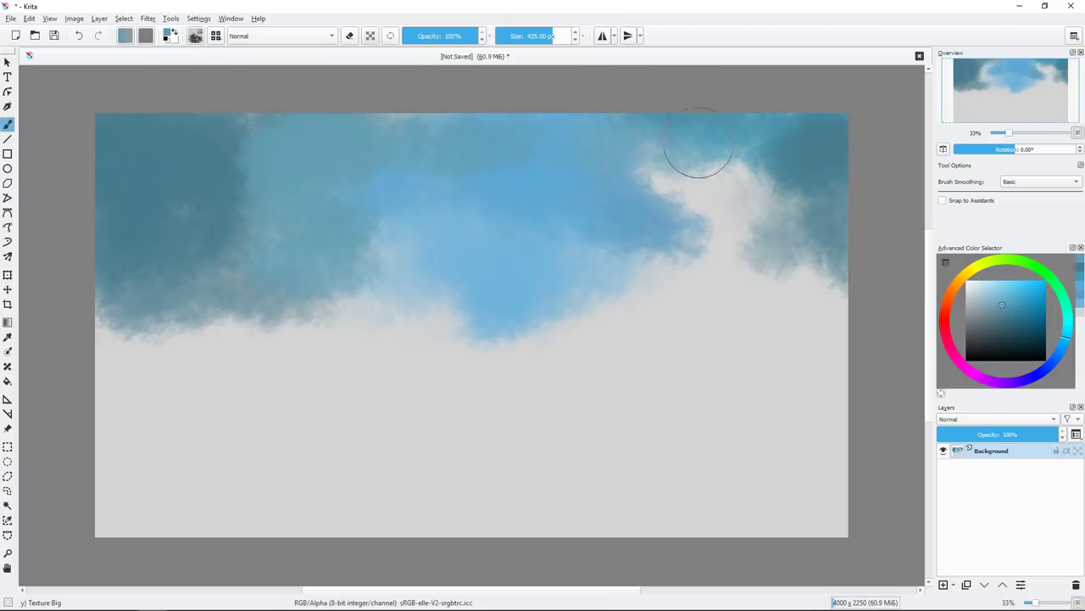
{"action": "left_click_drag", "start_coordinate": [698, 158], "coordinate": [644, 280]}
{"action": "left_click", "coordinate": [1002, 332]}
{"action": "left_click_drag", "start_coordinate": [725, 106], "coordinate": [747, 331]}
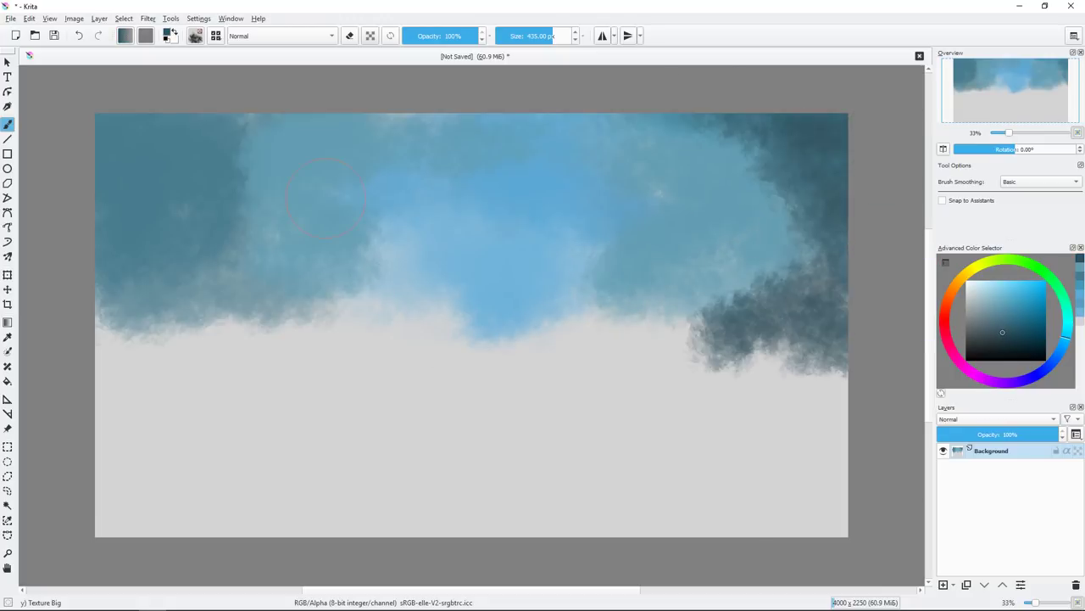
{"action": "mouse_move", "coordinate": [127, 212]}
{"action": "left_mouse_down"}
{"action": "mouse_move", "coordinate": [213, 310]}
{"action": "mouse_move", "coordinate": [484, 359]}
{"action": "mouse_move", "coordinate": [254, 424]}
{"action": "left_mouse_up"}
{"action": "left_click_drag", "start_coordinate": [526, 424], "coordinate": [814, 475]}
Wash grey-blue clouds over the lower canvas, centre and upper-left sky.
{"action": "left_click", "coordinate": [988, 316]}
{"action": "mouse_move", "coordinate": [678, 407]}
{"action": "left_mouse_down"}
{"action": "mouse_move", "coordinate": [382, 492]}
{"action": "mouse_move", "coordinate": [295, 461]}
{"action": "mouse_move", "coordinate": [441, 475]}
{"action": "left_mouse_up"}
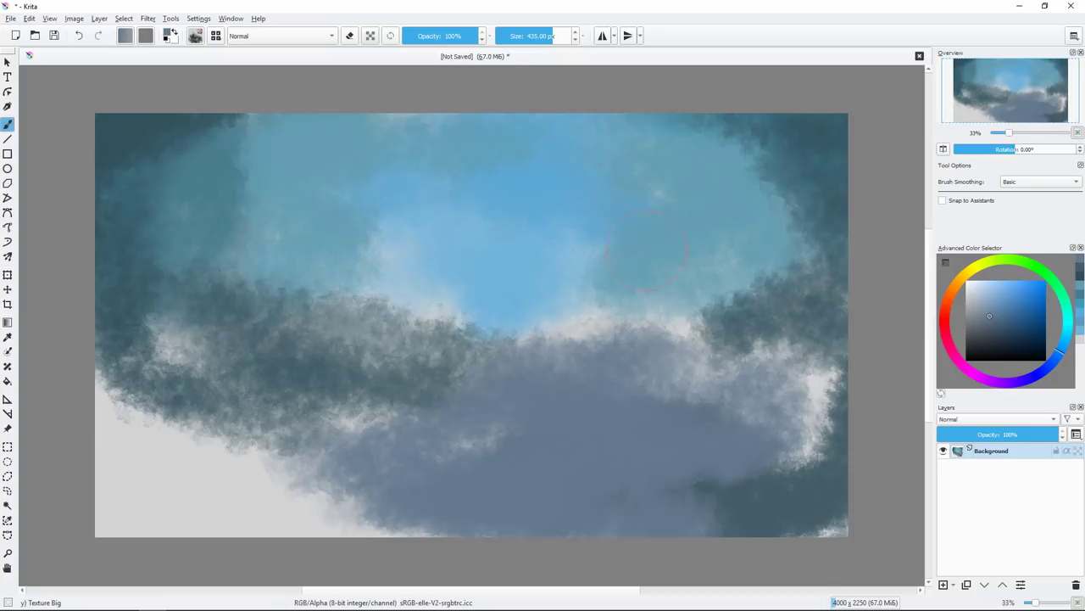
{"action": "left_click", "coordinate": [999, 285]}
{"action": "left_click_drag", "start_coordinate": [500, 229], "coordinate": [517, 246]}
{"action": "left_click", "coordinate": [585, 289], "text": "ctrl"}
{"action": "mouse_move", "coordinate": [560, 306]}
{"action": "left_mouse_down"}
{"action": "mouse_move", "coordinate": [528, 323]}
{"action": "mouse_move", "coordinate": [747, 305]}
{"action": "mouse_move", "coordinate": [382, 288]}
{"action": "mouse_move", "coordinate": [231, 295]}
{"action": "mouse_move", "coordinate": [399, 249]}
{"action": "left_mouse_up"}
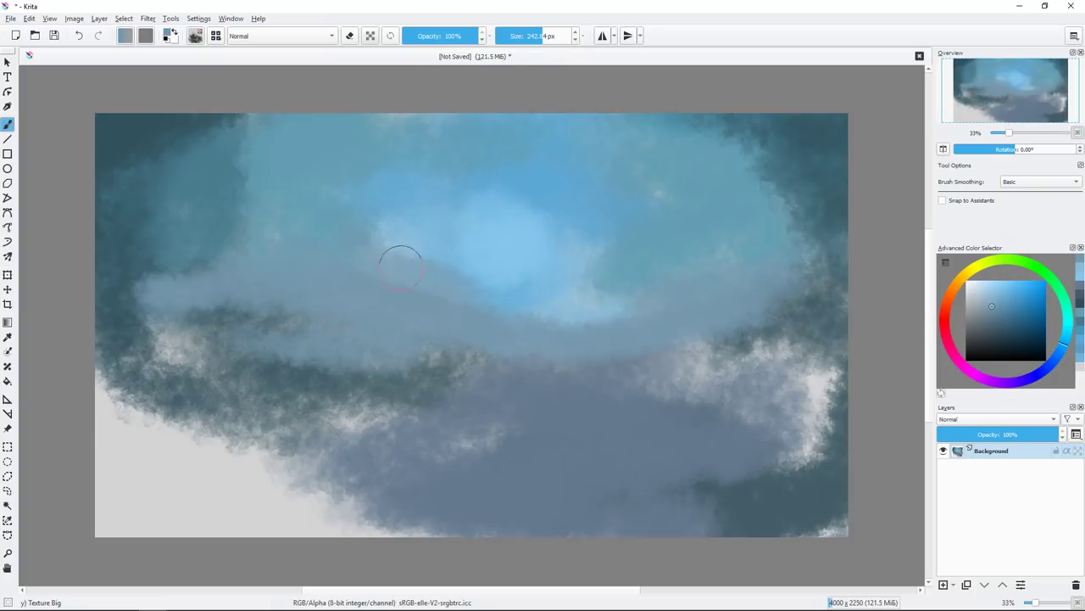
{"action": "left_click", "coordinate": [505, 238], "text": "ctrl"}
{"action": "mouse_move", "coordinate": [475, 169]}
{"action": "left_mouse_down"}
{"action": "mouse_move", "coordinate": [487, 211]}
{"action": "mouse_move", "coordinate": [356, 169]}
{"action": "mouse_move", "coordinate": [525, 127]}
{"action": "left_mouse_up"}
Smooth the right-centre sky with mid-blue and darken the left and right sky edges.
{"action": "left_click", "coordinate": [687, 207], "text": "ctrl"}
{"action": "left_click_drag", "start_coordinate": [686, 207], "coordinate": [772, 212]}
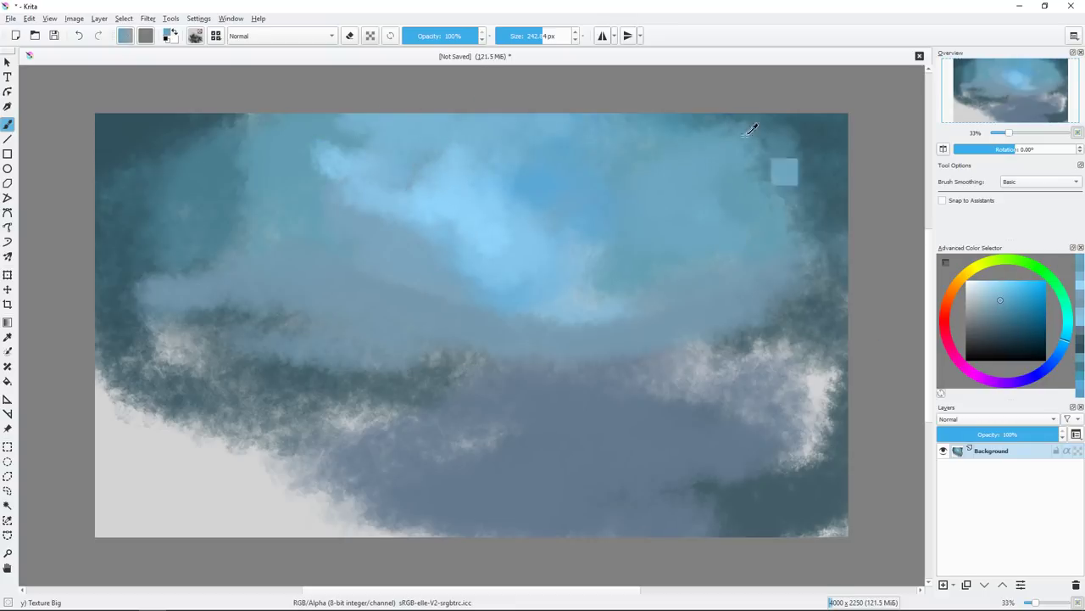
{"action": "left_click", "coordinate": [453, 182], "text": "ctrl"}
{"action": "left_click_drag", "start_coordinate": [274, 111], "coordinate": [265, 229]}
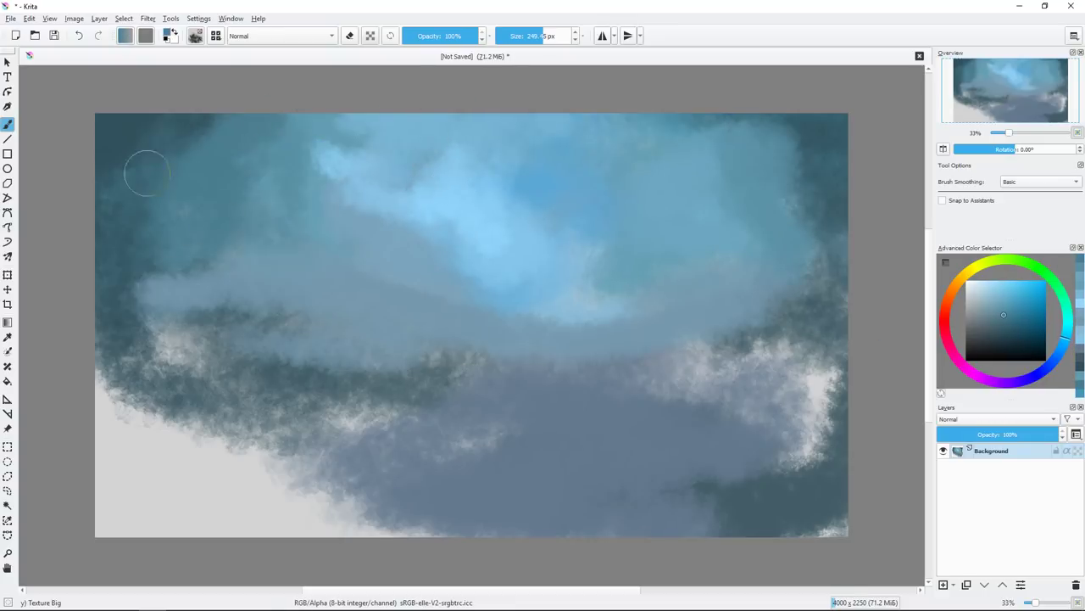
{"action": "left_click_drag", "start_coordinate": [768, 235], "coordinate": [836, 243]}
{"action": "left_click_drag", "start_coordinate": [121, 170], "coordinate": [152, 339]}
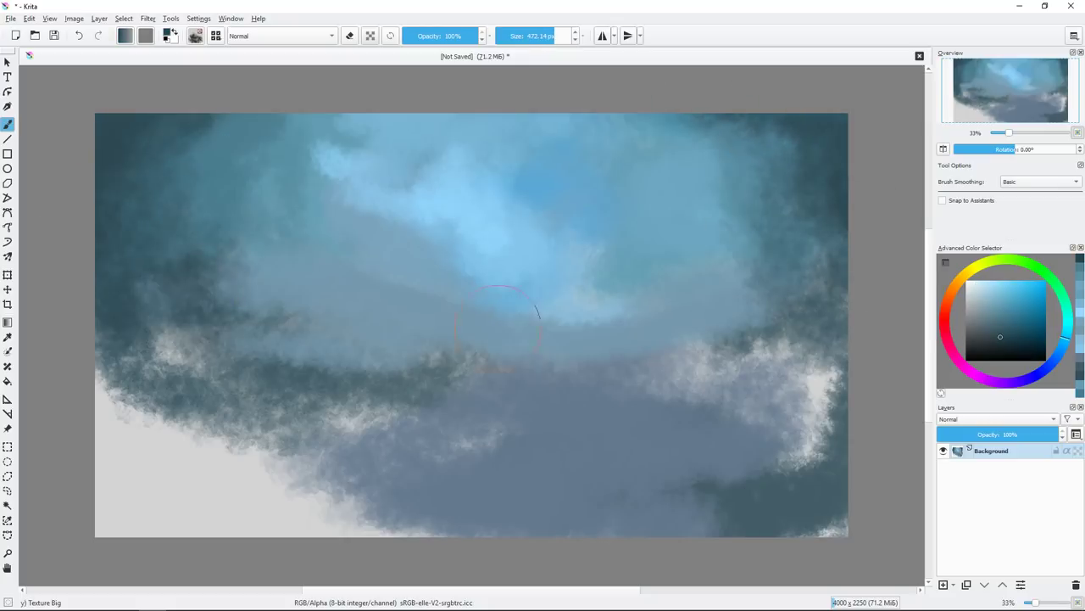
Cover the dark centre oval with lighter blue, then add a new paint layer above Background.
{"action": "left_click", "coordinate": [591, 270], "text": "ctrl"}
{"action": "mouse_move", "coordinate": [521, 314]}
{"action": "left_mouse_down"}
{"action": "mouse_move", "coordinate": [615, 279]}
{"action": "mouse_move", "coordinate": [632, 240]}
{"action": "mouse_move", "coordinate": [444, 296]}
{"action": "left_mouse_up"}
{"action": "left_click", "coordinate": [444, 296], "text": "ctrl"}
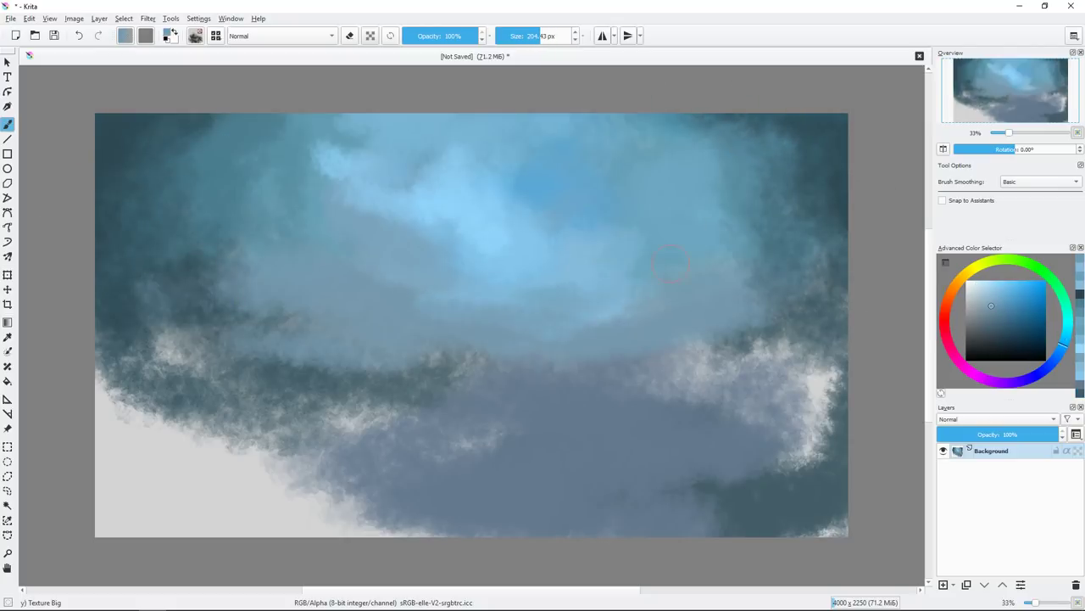
{"action": "left_click_drag", "start_coordinate": [593, 289], "coordinate": [628, 254]}
{"action": "left_click", "coordinate": [1000, 301]}
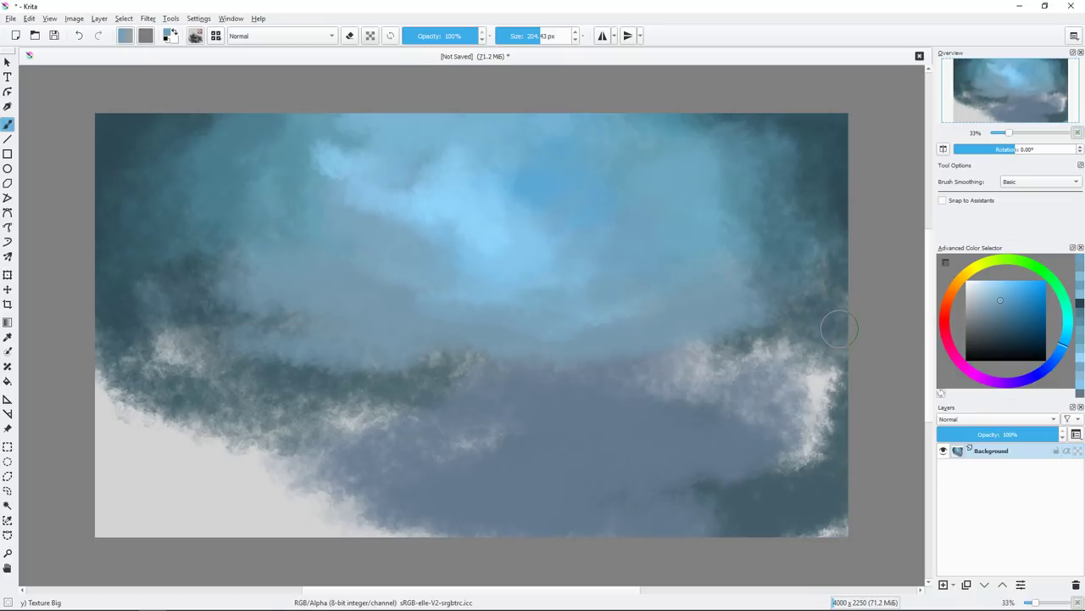
{"action": "key", "text": "Insert"}
{"action": "left_click", "coordinate": [998, 326]}
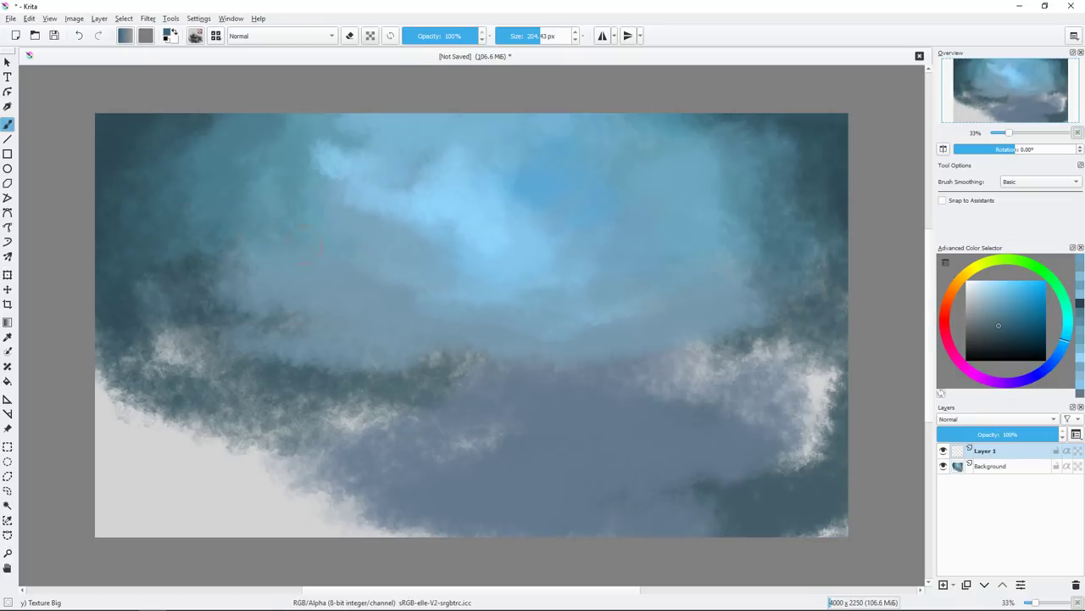
Paint a dark diagonal band across the middle and blend it with lighter blue.
{"action": "mouse_move", "coordinate": [217, 212]}
{"action": "left_mouse_down"}
{"action": "mouse_move", "coordinate": [376, 299]}
{"action": "mouse_move", "coordinate": [375, 286]}
{"action": "mouse_move", "coordinate": [339, 280]}
{"action": "mouse_move", "coordinate": [293, 295]}
{"action": "mouse_move", "coordinate": [484, 335]}
{"action": "left_mouse_up"}
{"action": "left_click_drag", "start_coordinate": [326, 330], "coordinate": [110, 221]}
{"action": "left_click", "coordinate": [532, 315], "text": "ctrl"}
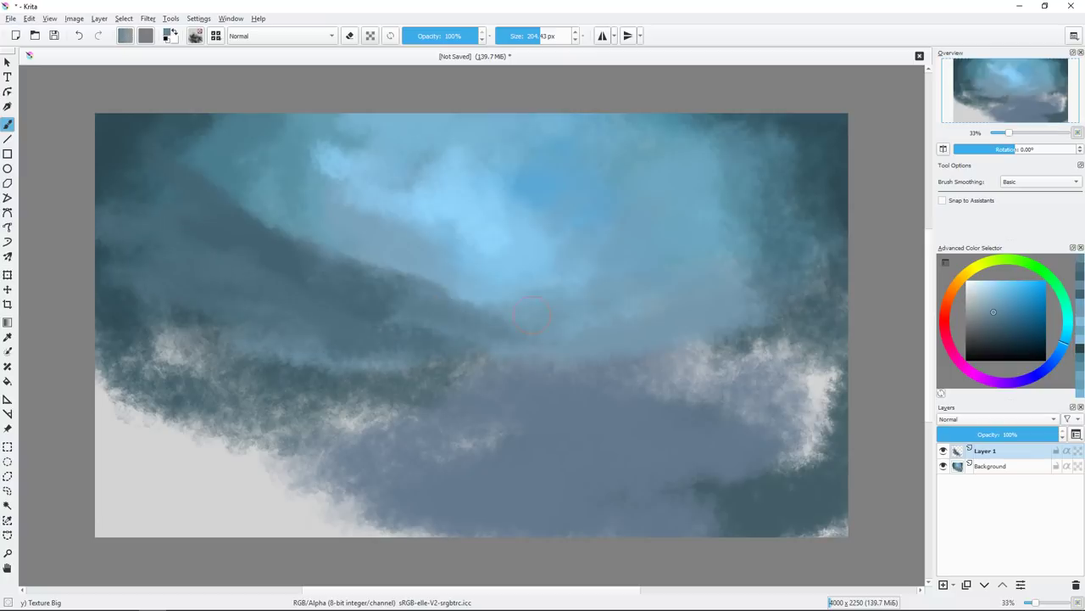
{"action": "left_click_drag", "start_coordinate": [625, 322], "coordinate": [576, 329]}
{"action": "mouse_move", "coordinate": [441, 347]}
{"action": "left_mouse_down"}
{"action": "mouse_move", "coordinate": [400, 308]}
{"action": "mouse_move", "coordinate": [717, 305]}
{"action": "mouse_move", "coordinate": [772, 316]}
{"action": "left_mouse_up"}
{"action": "left_click_drag", "start_coordinate": [704, 364], "coordinate": [789, 377]}
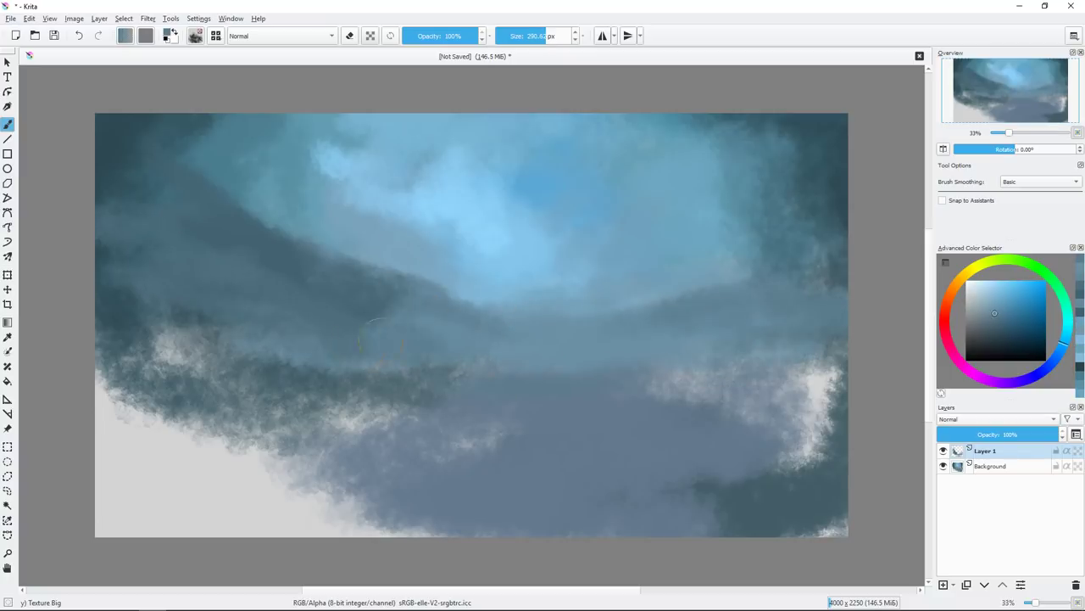
{"action": "left_click_drag", "start_coordinate": [379, 339], "coordinate": [289, 325]}
{"action": "left_click_drag", "start_coordinate": [657, 373], "coordinate": [746, 345]}
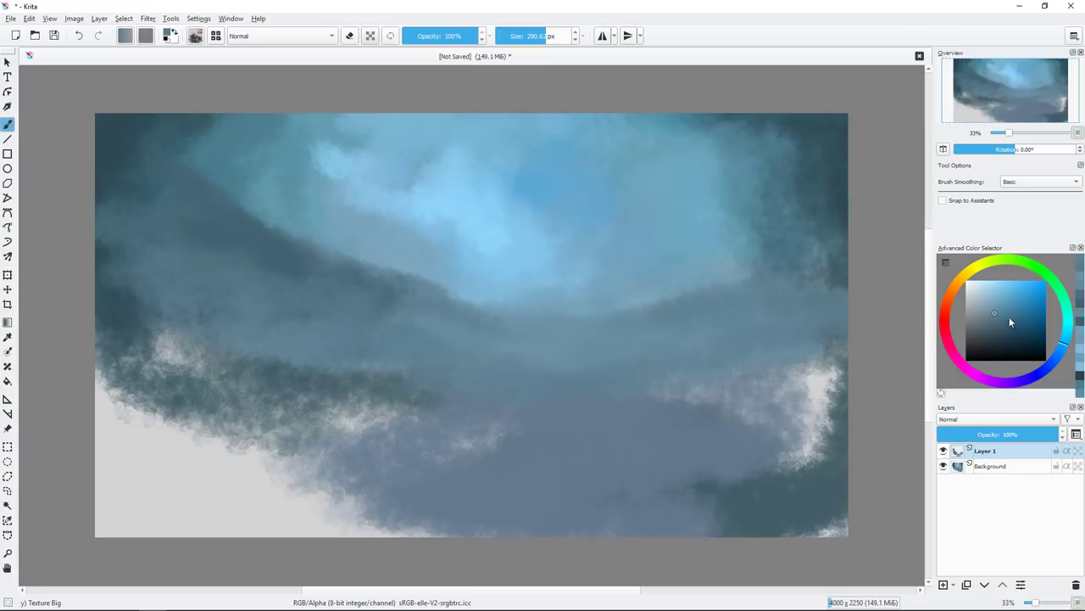
Darken both ends of the band, then draw a thin dark trunk in the centre with a smaller brush.
{"action": "left_click", "coordinate": [1006, 319]}
{"action": "left_click_drag", "start_coordinate": [814, 356], "coordinate": [704, 305]}
{"action": "mouse_move", "coordinate": [242, 255]}
{"action": "left_mouse_down"}
{"action": "mouse_move", "coordinate": [145, 291]}
{"action": "mouse_move", "coordinate": [323, 348]}
{"action": "left_mouse_up"}
{"action": "key", "text": "["}
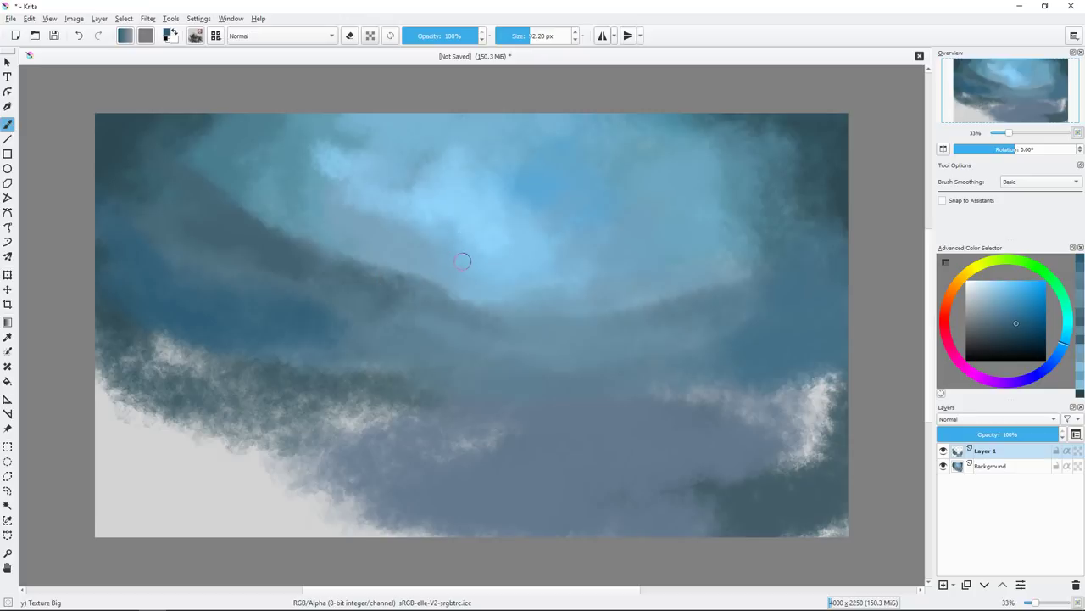
{"action": "left_click_drag", "start_coordinate": [439, 280], "coordinate": [457, 186]}
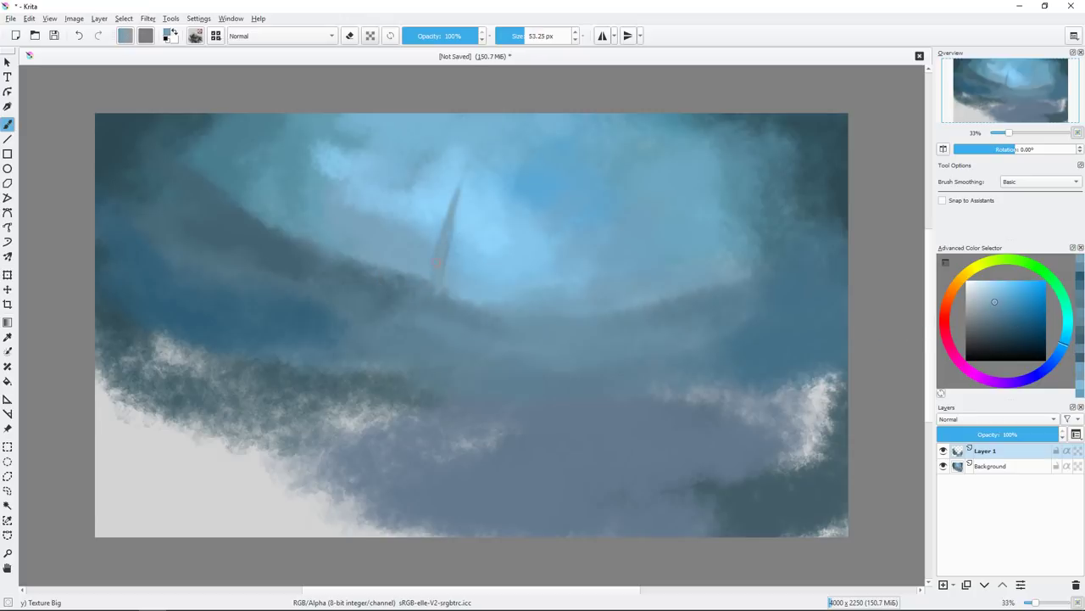
Add several thin distant trunks near the centre and left, undoing the last one.
{"action": "left_click", "coordinate": [436, 263], "text": "ctrl"}
{"action": "left_click_drag", "start_coordinate": [445, 250], "coordinate": [434, 292]}
{"action": "left_click_drag", "start_coordinate": [446, 125], "coordinate": [428, 270]}
{"action": "left_click_drag", "start_coordinate": [510, 119], "coordinate": [514, 299]}
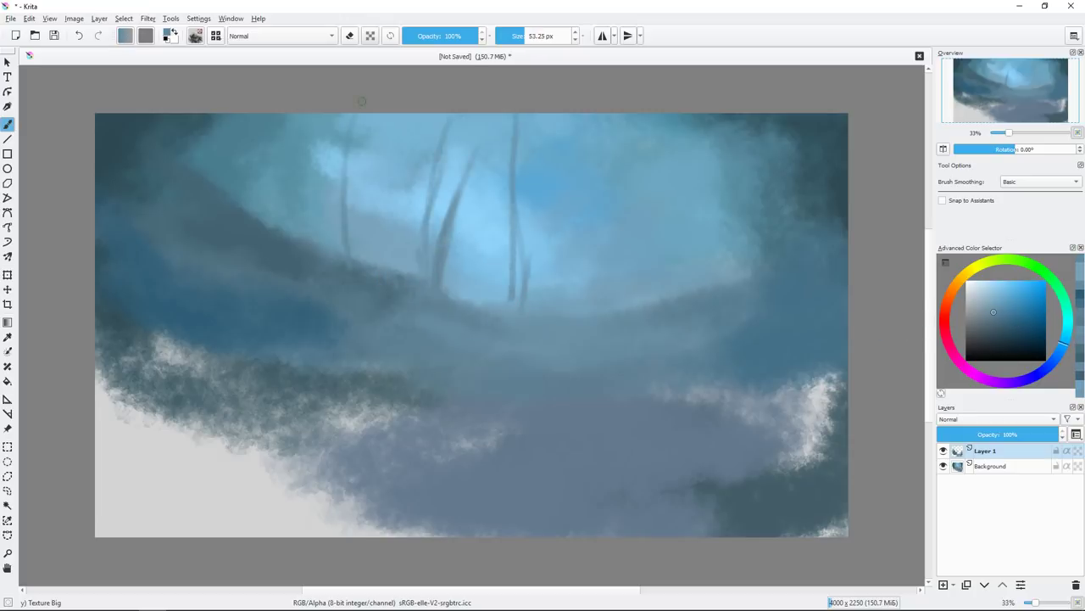
{"action": "left_click_drag", "start_coordinate": [346, 155], "coordinate": [348, 254]}
{"action": "left_click_drag", "start_coordinate": [551, 136], "coordinate": [524, 280]}
{"action": "key", "text": "ctrl+z"}
Paint a darker trunk right of centre, two diagonal trunks and one from the top edge.
{"action": "left_click", "coordinate": [530, 227], "text": "ctrl"}
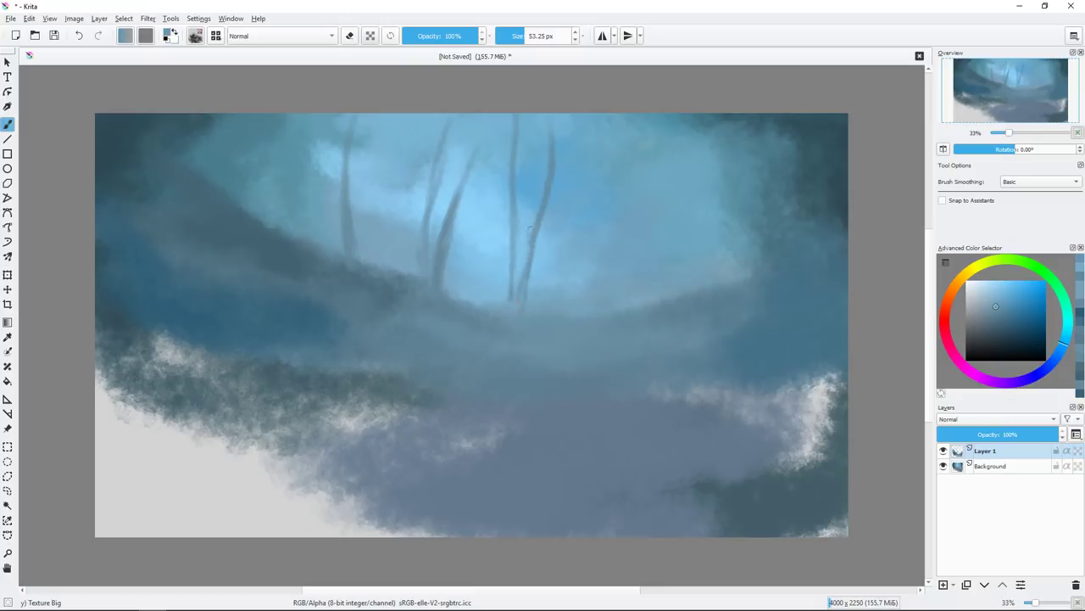
{"action": "left_click_drag", "start_coordinate": [519, 223], "coordinate": [507, 300]}
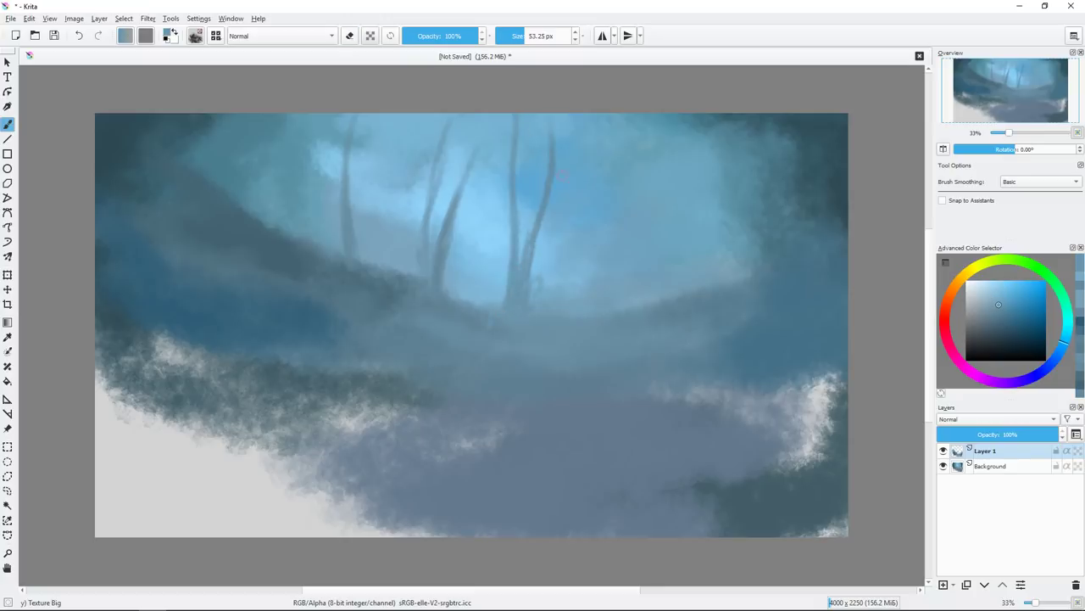
{"action": "left_click_drag", "start_coordinate": [444, 286], "coordinate": [509, 140]}
{"action": "left_click_drag", "start_coordinate": [495, 115], "coordinate": [462, 189]}
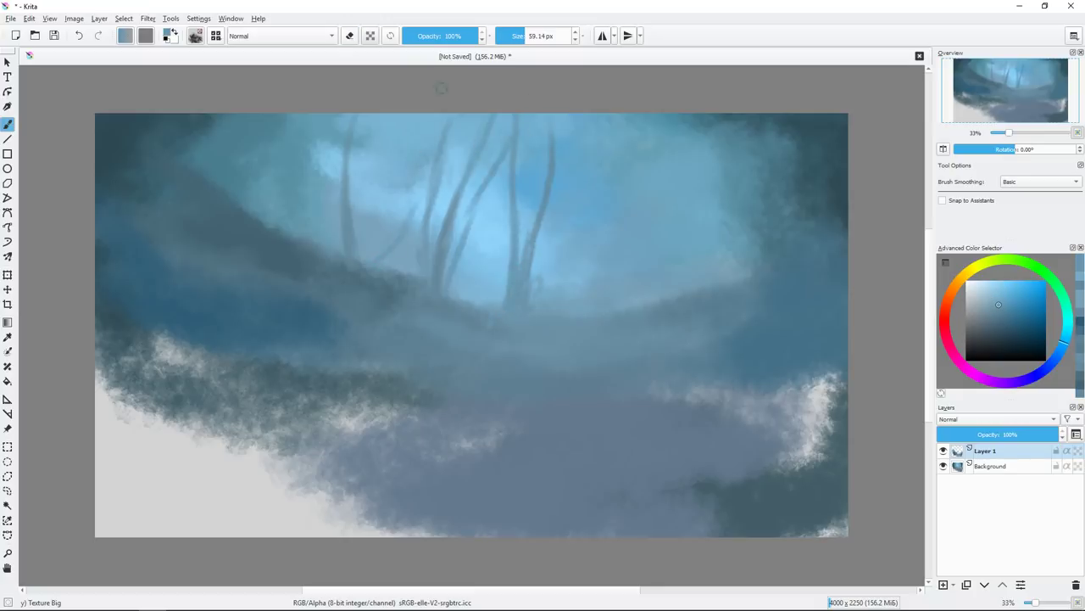
{"action": "mouse_move", "coordinate": [440, 87]}
{"action": "left_mouse_down"}
{"action": "mouse_move", "coordinate": [404, 271]}
{"action": "mouse_move", "coordinate": [392, 273]}
{"action": "left_mouse_up"}
{"action": "left_click", "coordinate": [385, 285], "text": "ctrl"}
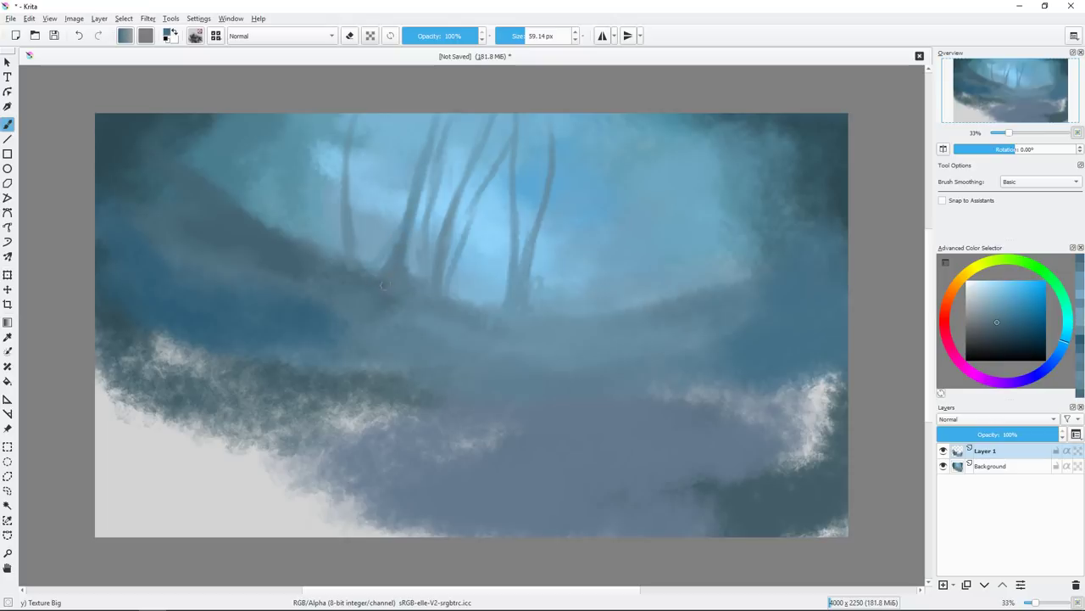
{"action": "left_click", "coordinate": [429, 291], "text": "ctrl"}
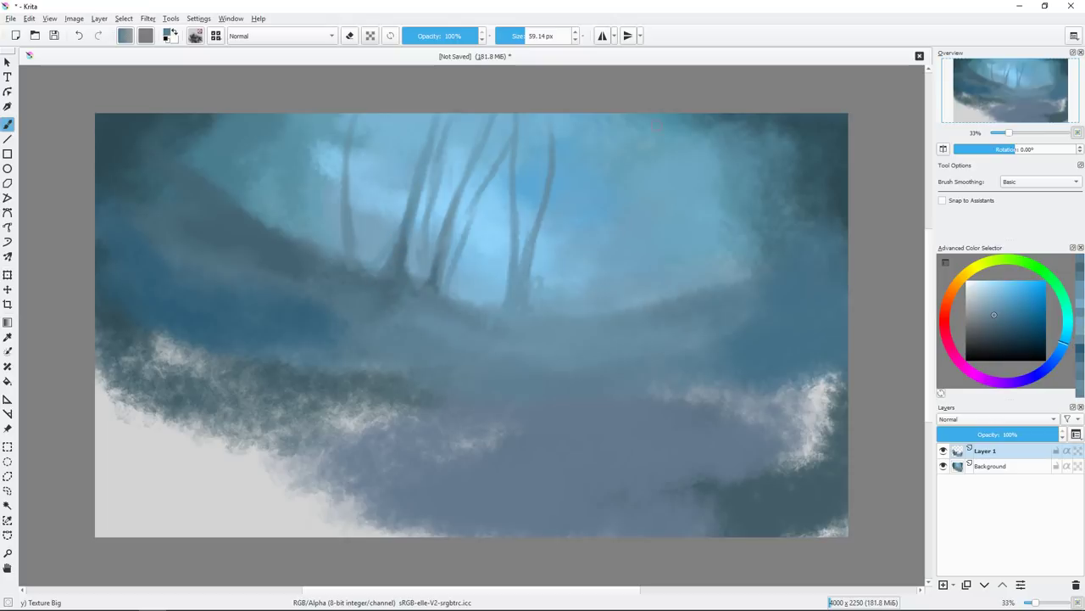
Paint three trunks on the right, a short dark one at far right, and a faint light centre trunk.
{"action": "left_click_drag", "start_coordinate": [658, 280], "coordinate": [646, 143]}
{"action": "left_click_drag", "start_coordinate": [688, 296], "coordinate": [711, 156]}
{"action": "left_click_drag", "start_coordinate": [616, 132], "coordinate": [632, 309]}
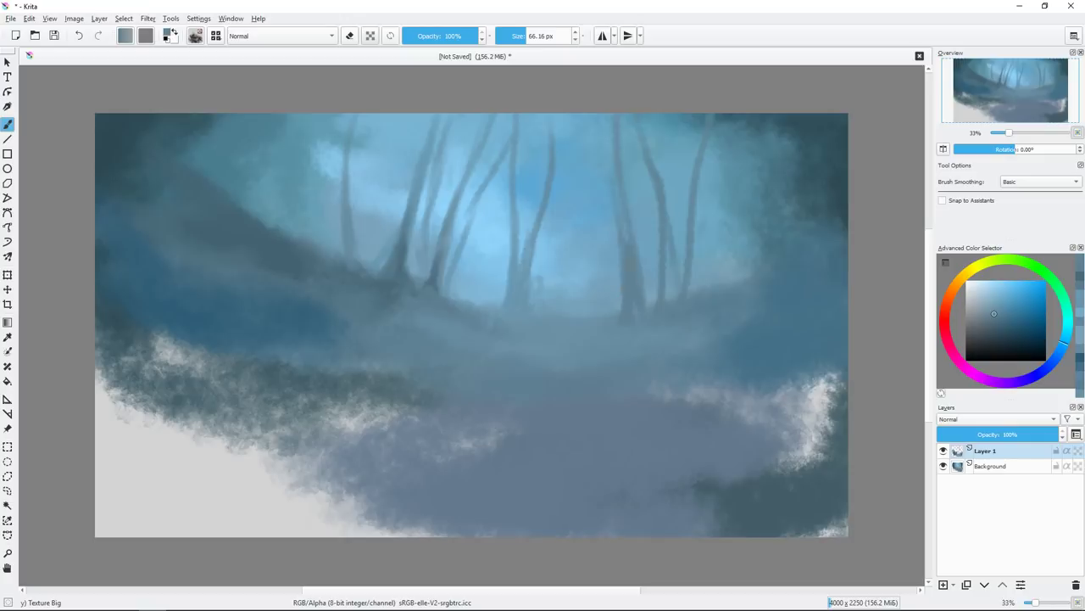
{"action": "left_click", "coordinate": [736, 125], "text": "ctrl"}
{"action": "left_click_drag", "start_coordinate": [761, 182], "coordinate": [757, 144]}
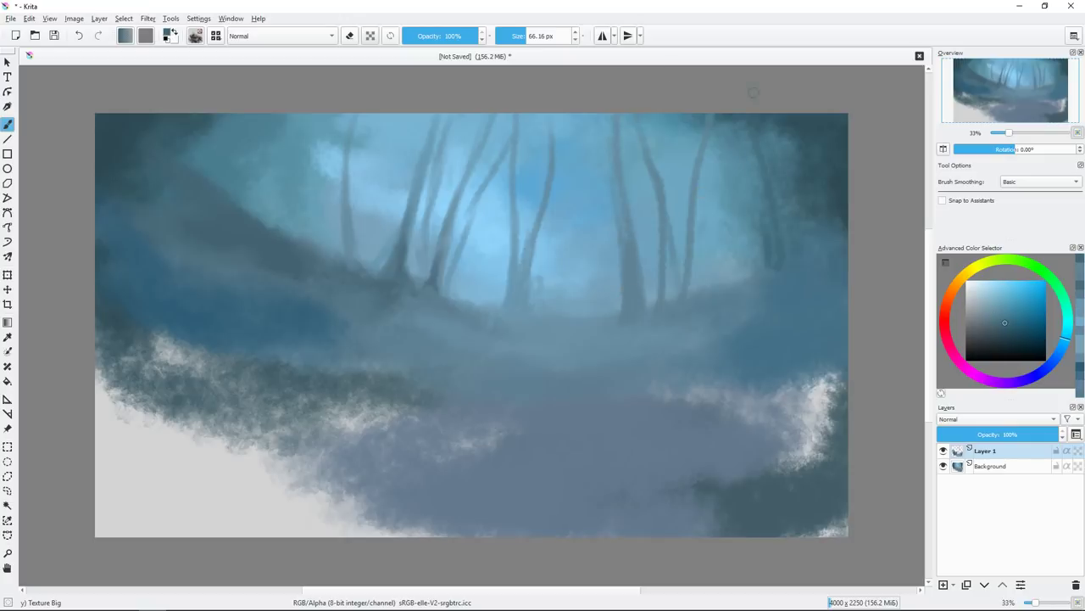
{"action": "left_click", "coordinate": [497, 217], "text": "ctrl"}
{"action": "left_click_drag", "start_coordinate": [490, 292], "coordinate": [480, 183]}
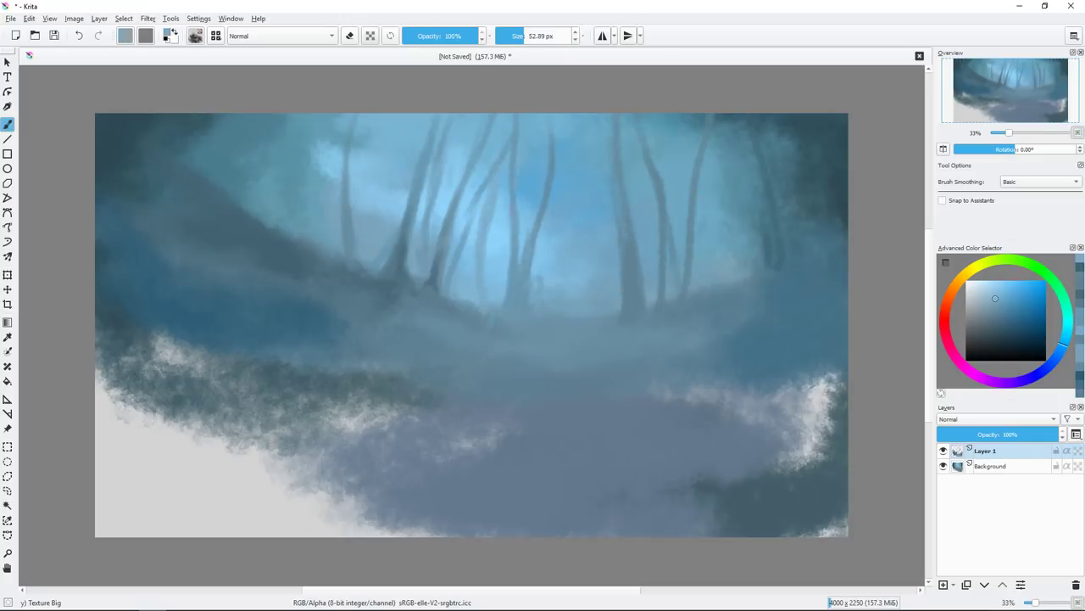
Add faint distant trunks on the left and darken one of them.
{"action": "left_click", "coordinate": [371, 183], "text": "ctrl"}
{"action": "left_click_drag", "start_coordinate": [307, 119], "coordinate": [312, 255]}
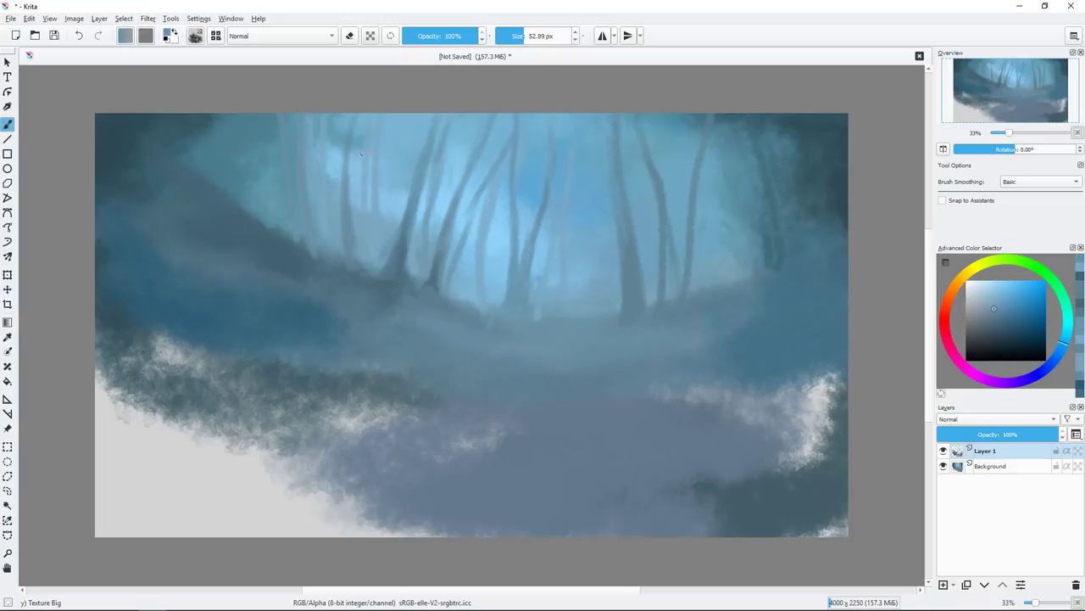
{"action": "left_click", "coordinate": [312, 256], "text": "ctrl"}
{"action": "left_click_drag", "start_coordinate": [306, 190], "coordinate": [321, 263]}
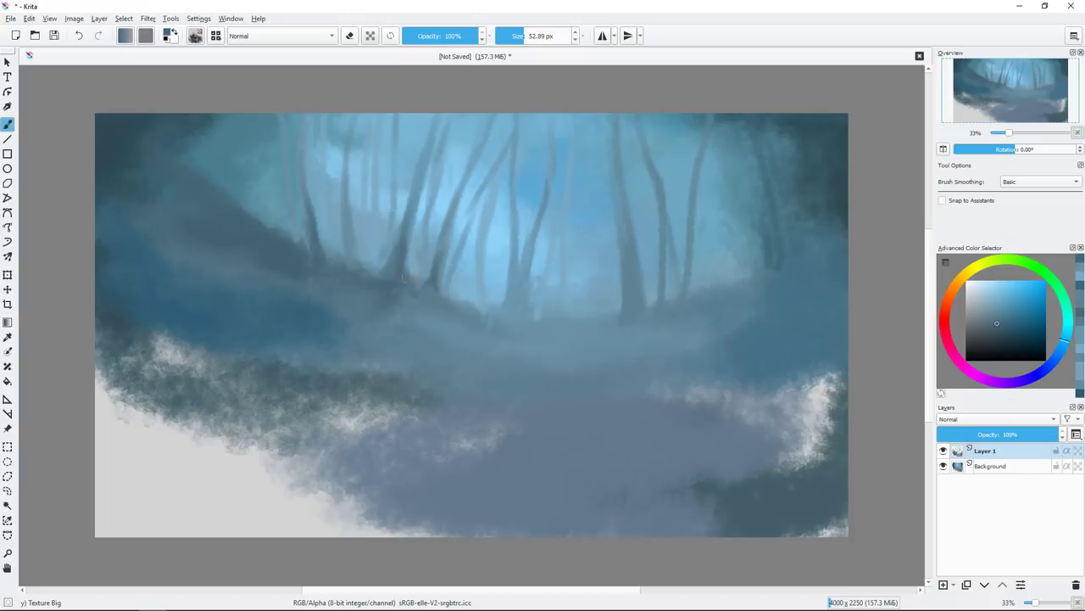
Paint two dark background trunks with the Bristles-5 Flat brush, then add Layer 2.
{"action": "right_click", "coordinate": [550, 240]}
{"action": "left_click", "coordinate": [592, 189]}
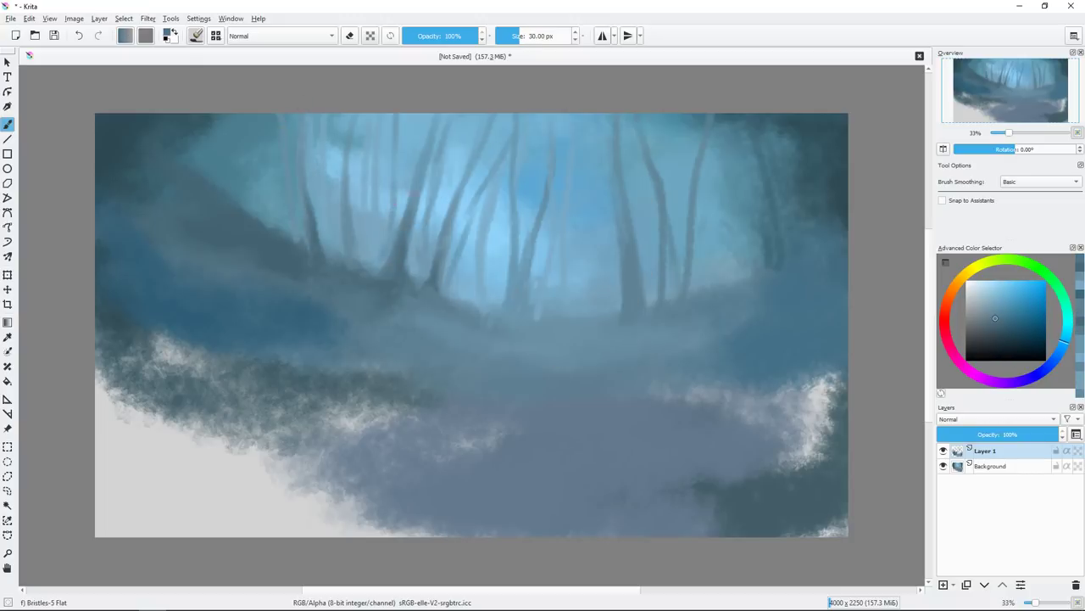
{"action": "left_click_drag", "start_coordinate": [377, 188], "coordinate": [376, 262]}
{"action": "left_click_drag", "start_coordinate": [379, 124], "coordinate": [380, 195]}
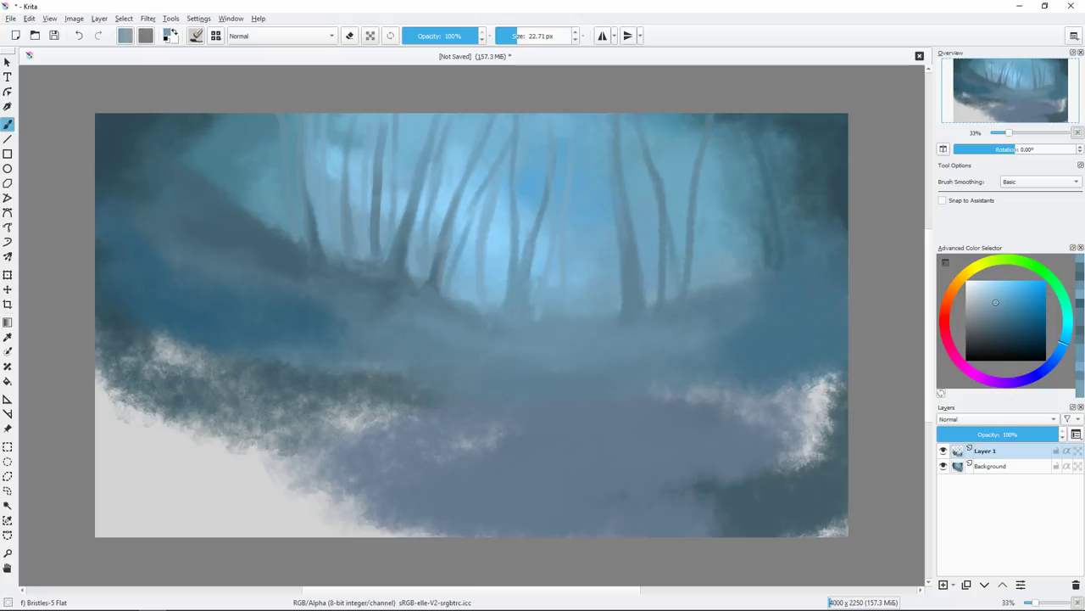
{"action": "left_click", "coordinate": [428, 288], "text": "ctrl"}
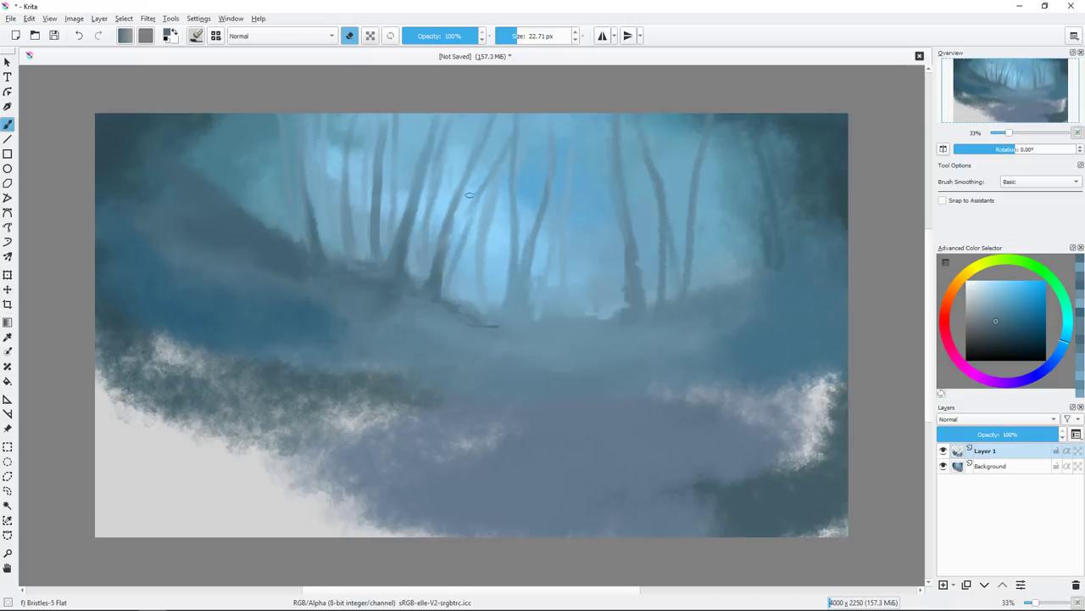
{"action": "key", "text": "Insert"}
{"action": "right_click", "coordinate": [573, 314]}
With Texture Big in dark blue-grey, paint a long curved root band and a trunk rising from it.
{"action": "left_click", "coordinate": [543, 313]}
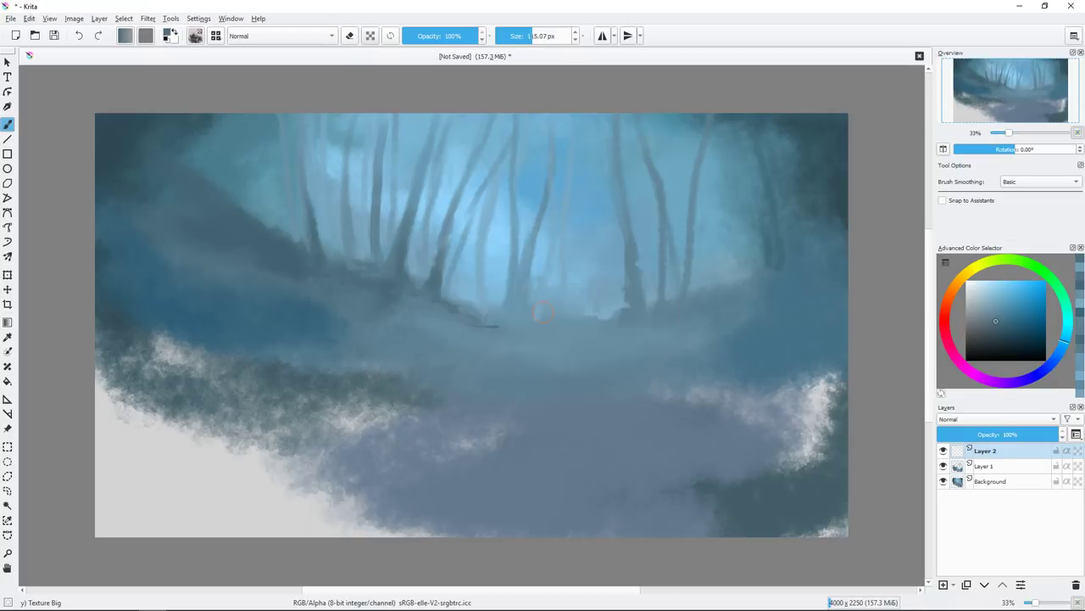
{"action": "left_click", "coordinate": [1001, 333]}
{"action": "mouse_move", "coordinate": [102, 259]}
{"action": "left_mouse_down"}
{"action": "mouse_move", "coordinate": [365, 373]}
{"action": "mouse_move", "coordinate": [551, 392]}
{"action": "mouse_move", "coordinate": [719, 373]}
{"action": "mouse_move", "coordinate": [523, 402]}
{"action": "mouse_move", "coordinate": [127, 347]}
{"action": "mouse_move", "coordinate": [635, 398]}
{"action": "left_mouse_up"}
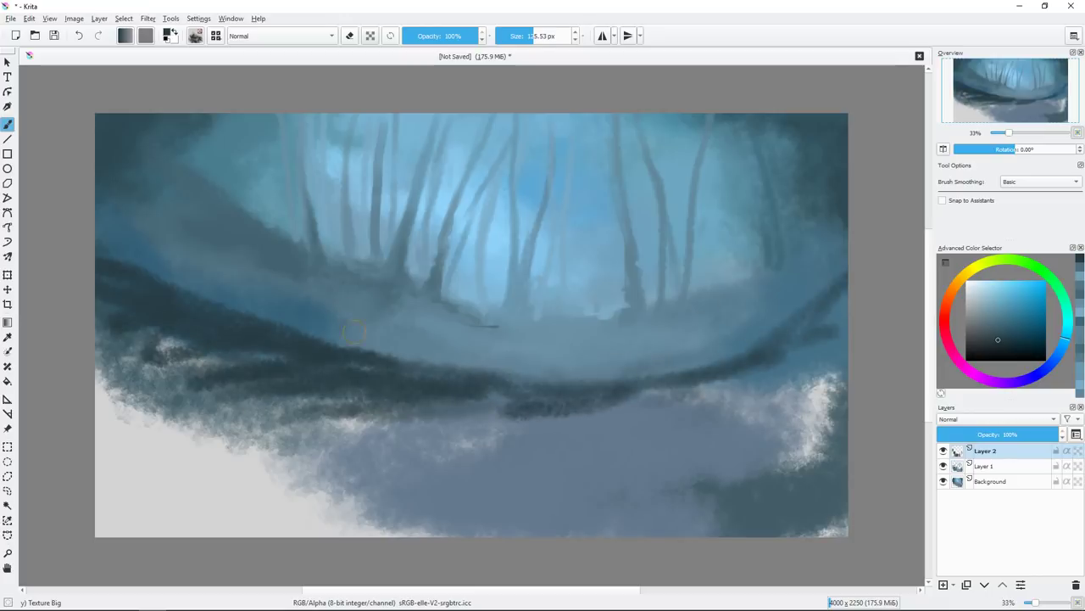
{"action": "left_click_drag", "start_coordinate": [445, 372], "coordinate": [254, 328]}
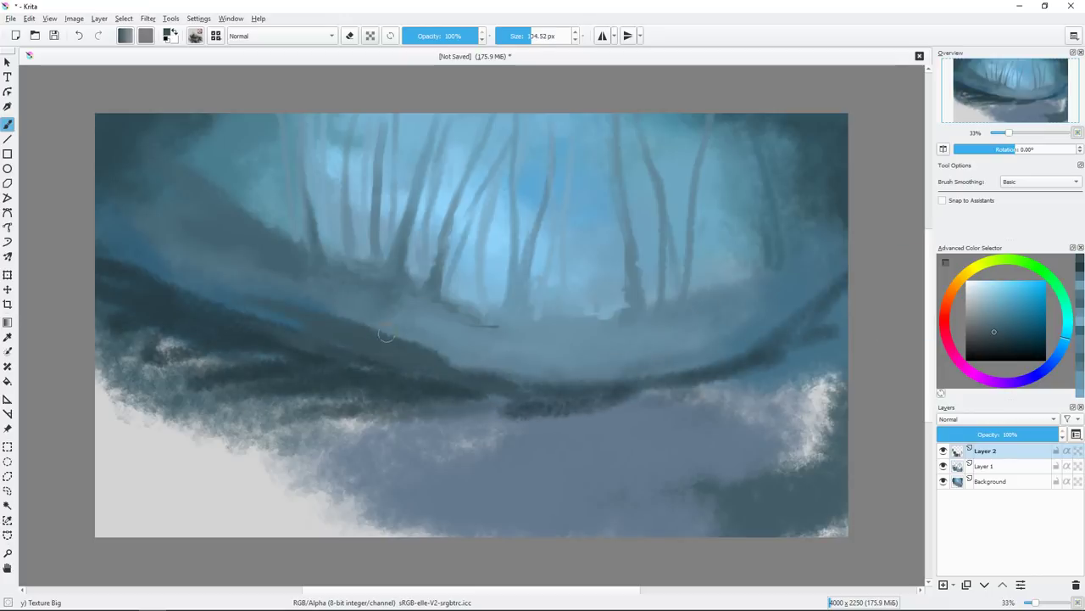
{"action": "left_click_drag", "start_coordinate": [385, 335], "coordinate": [354, 119]}
{"action": "key", "text": "ctrl+z"}
{"action": "left_click_drag", "start_coordinate": [385, 330], "coordinate": [318, 116]}
With a smaller brush, paint a branch rising up-right to the top and a new trunk on the left.
{"action": "key", "text": "["}
{"action": "left_click_drag", "start_coordinate": [397, 330], "coordinate": [451, 154]}
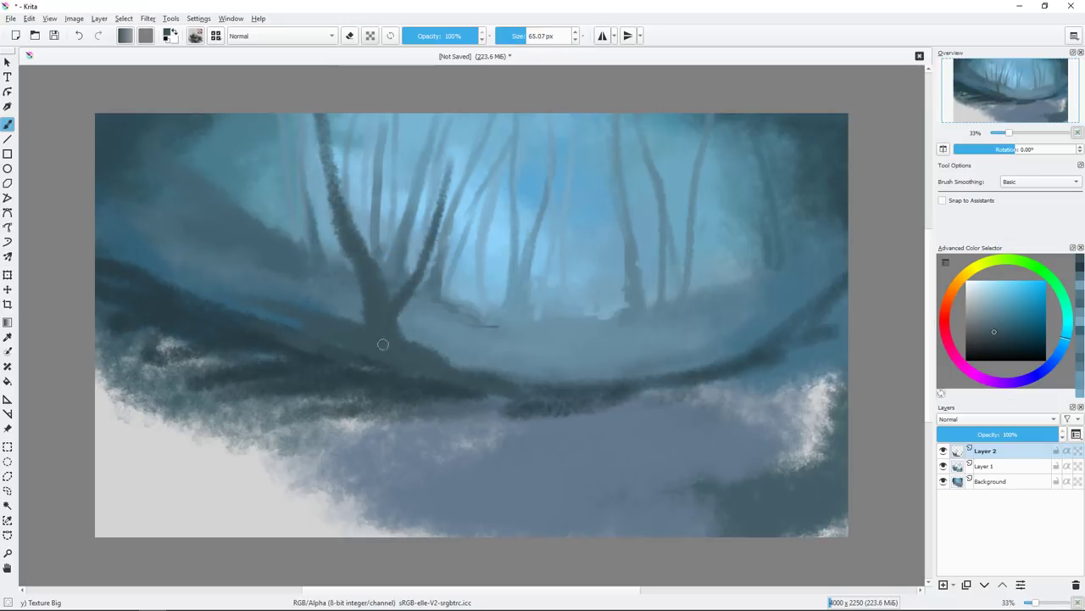
{"action": "left_click_drag", "start_coordinate": [263, 117], "coordinate": [252, 295]}
{"action": "key", "text": "["}
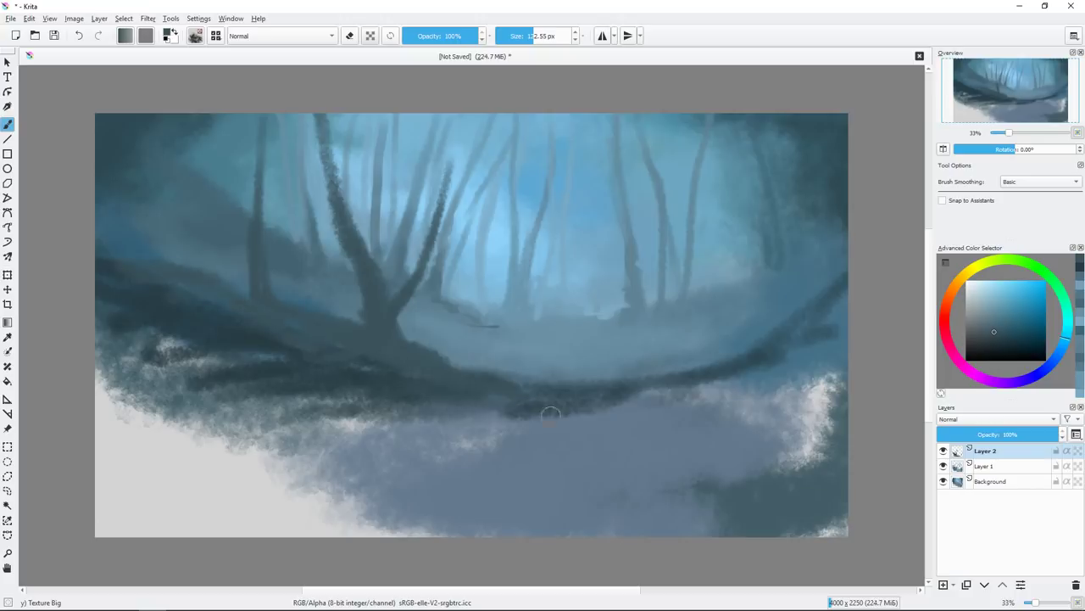
{"action": "left_click_drag", "start_coordinate": [447, 173], "coordinate": [475, 114]}
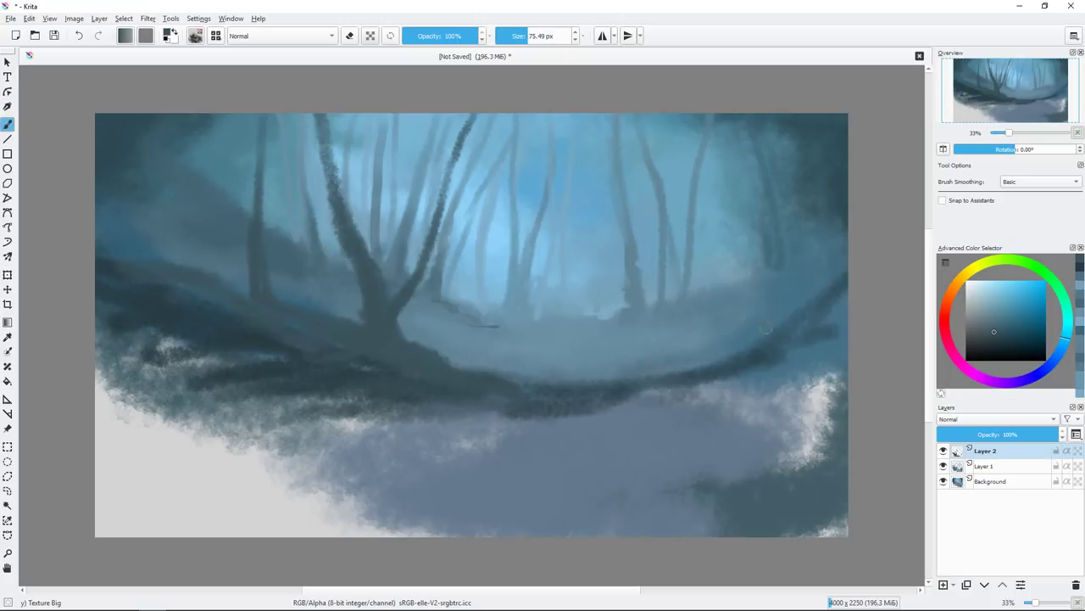
Paint dark branches on the right side and an arching branch down from the top right.
{"action": "left_click_drag", "start_coordinate": [729, 356], "coordinate": [844, 246]}
{"action": "left_click", "coordinate": [788, 294], "text": "ctrl"}
{"action": "mouse_move", "coordinate": [716, 363]}
{"action": "left_mouse_down"}
{"action": "mouse_move", "coordinate": [840, 288]}
{"action": "mouse_move", "coordinate": [769, 154]}
{"action": "mouse_move", "coordinate": [840, 289]}
{"action": "left_mouse_up"}
{"action": "key", "text": "]"}
{"action": "left_click_drag", "start_coordinate": [661, 115], "coordinate": [793, 271]}
{"action": "mouse_move", "coordinate": [593, 411]}
{"action": "left_mouse_down"}
{"action": "mouse_move", "coordinate": [839, 330]}
{"action": "mouse_move", "coordinate": [730, 390]}
{"action": "left_mouse_up"}
Sweep lower-right branches and a long dark stroke along the lower band, then add Layer 3.
{"action": "left_click_drag", "start_coordinate": [840, 377], "coordinate": [610, 454]}
{"action": "left_click_drag", "start_coordinate": [747, 374], "coordinate": [449, 420]}
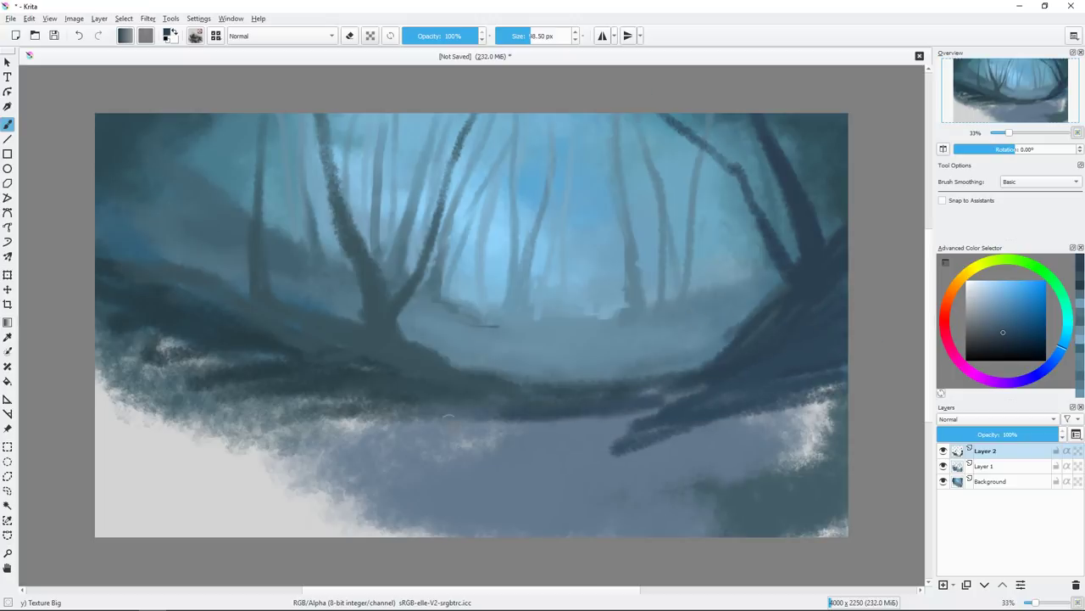
{"action": "left_click", "coordinate": [394, 362], "text": "ctrl"}
{"action": "left_click_drag", "start_coordinate": [352, 399], "coordinate": [809, 398]}
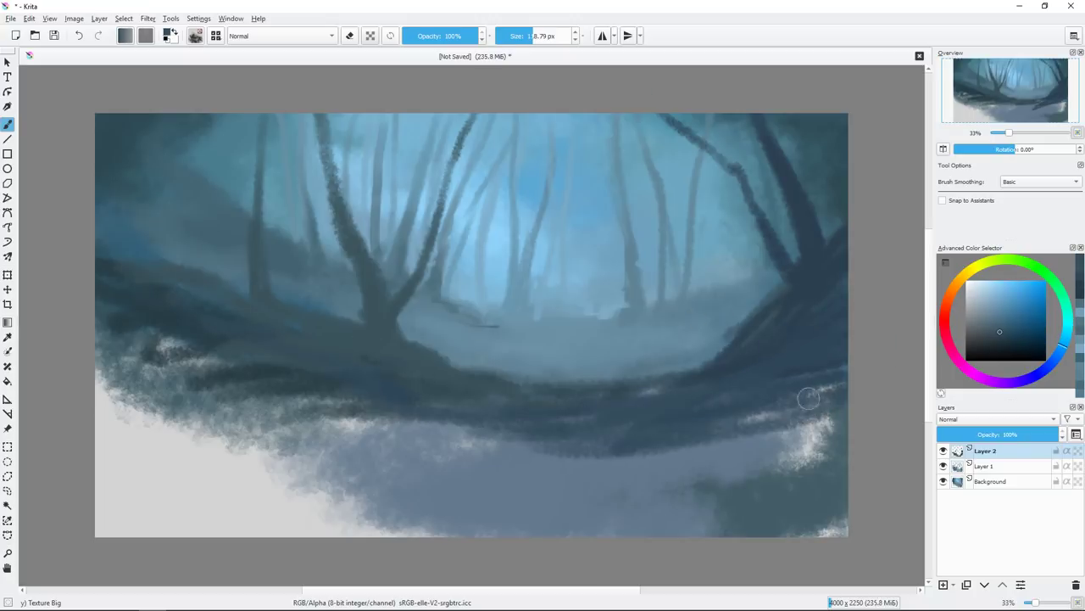
{"action": "key", "text": "Insert"}
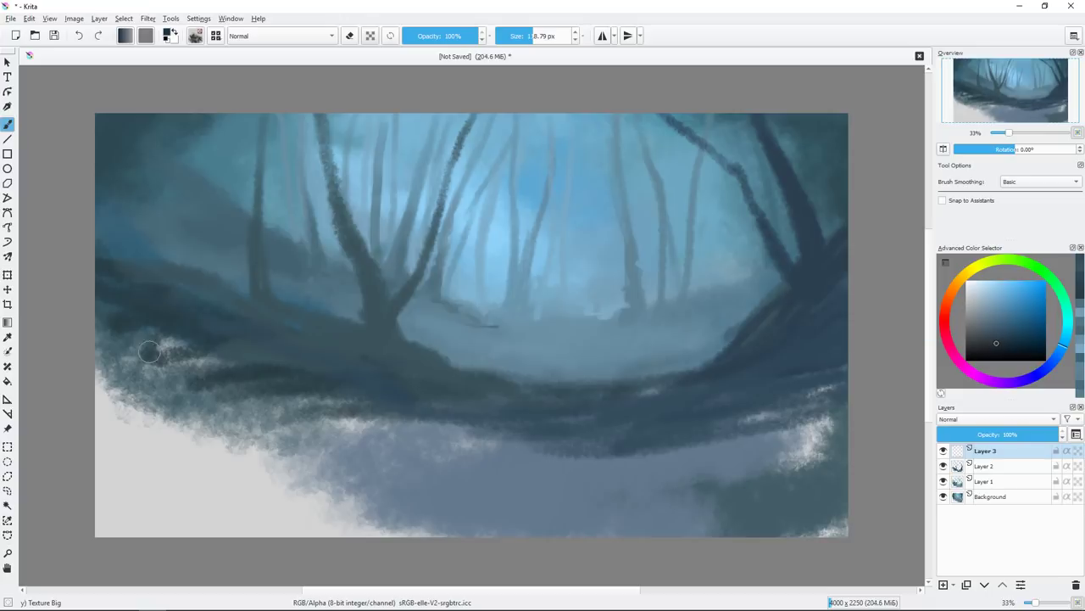
Sweep dark strokes across the lower left and paint a tall, thick dark trunk on the left.
{"action": "left_click_drag", "start_coordinate": [97, 297], "coordinate": [314, 394]}
{"action": "left_click_drag", "start_coordinate": [116, 346], "coordinate": [475, 457]}
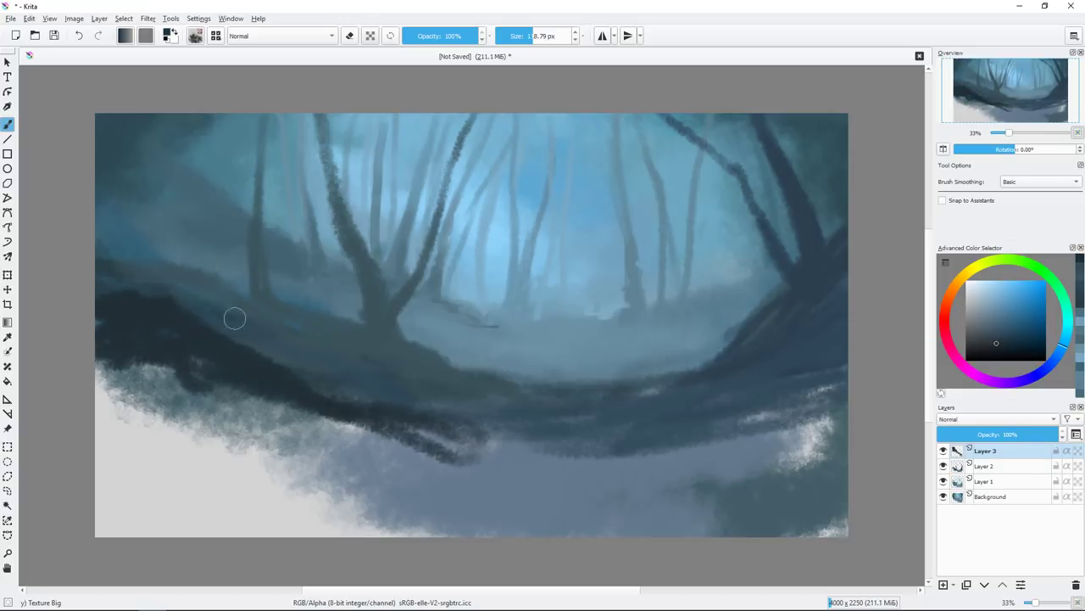
{"action": "left_click_drag", "start_coordinate": [208, 323], "coordinate": [195, 181]}
{"action": "left_click_drag", "start_coordinate": [217, 119], "coordinate": [174, 327]}
With a much larger brush, cover the light lower ground and lower-left corner in blue-grey.
{"action": "left_click_drag", "start_coordinate": [501, 404], "coordinate": [626, 412]}
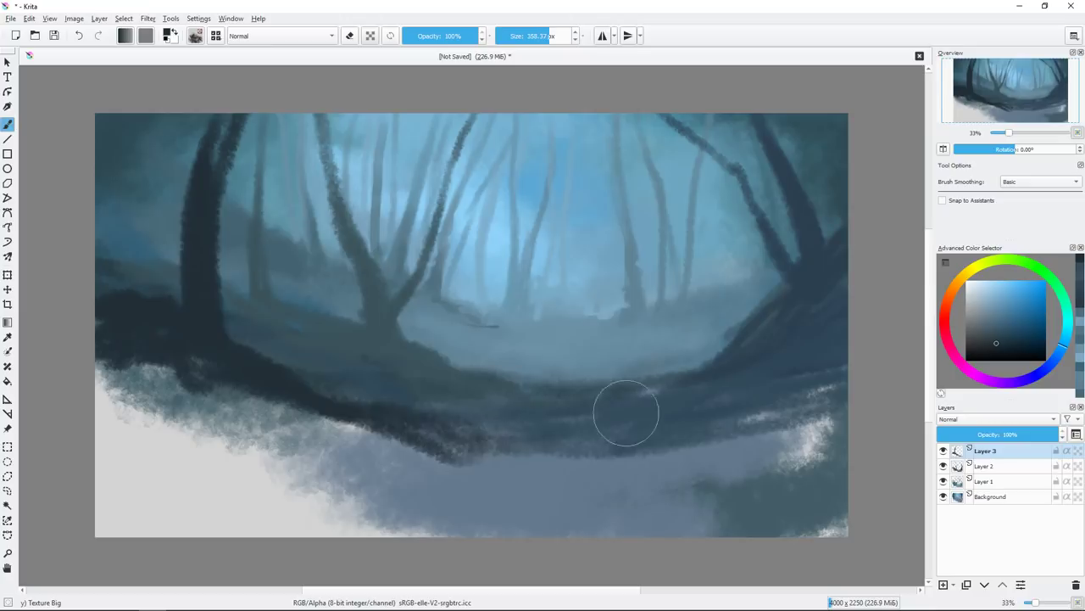
{"action": "left_click_drag", "start_coordinate": [356, 424], "coordinate": [223, 436]}
{"action": "left_click_drag", "start_coordinate": [127, 399], "coordinate": [407, 483]}
{"action": "mouse_move", "coordinate": [110, 475]}
{"action": "left_mouse_down"}
{"action": "mouse_move", "coordinate": [436, 517]}
{"action": "mouse_move", "coordinate": [628, 475]}
{"action": "left_mouse_up"}
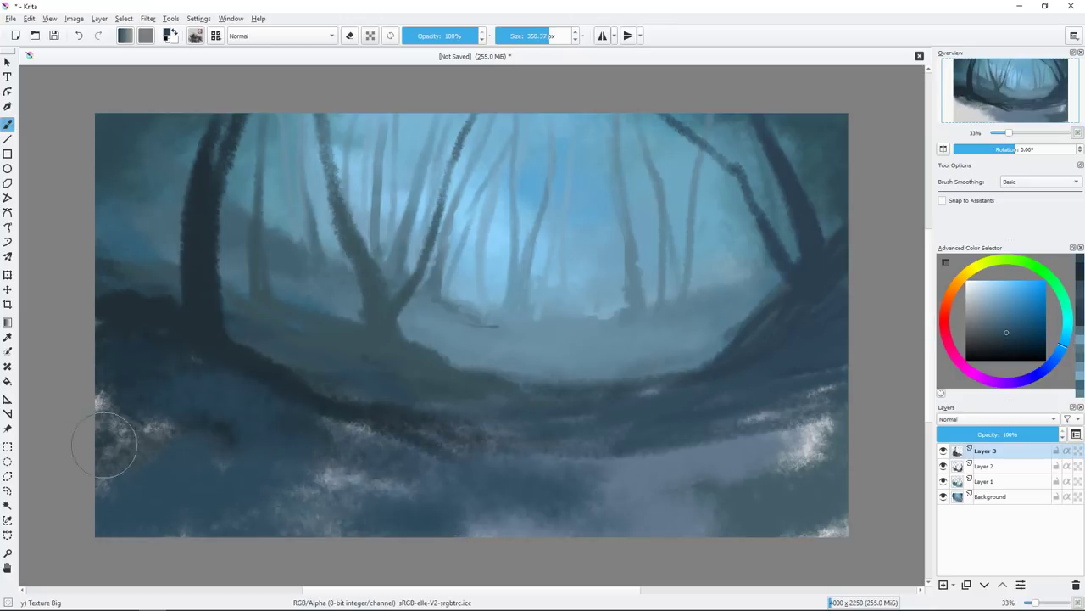
{"action": "left_click_drag", "start_coordinate": [105, 444], "coordinate": [135, 382]}
Block in a pale path across the lower middle and cover the remaining white spray.
{"action": "mouse_move", "coordinate": [640, 446]}
{"action": "left_mouse_down"}
{"action": "mouse_move", "coordinate": [763, 500]}
{"action": "mouse_move", "coordinate": [399, 416]}
{"action": "left_mouse_up"}
{"action": "mouse_move", "coordinate": [542, 462]}
{"action": "left_mouse_down"}
{"action": "mouse_move", "coordinate": [449, 486]}
{"action": "mouse_move", "coordinate": [348, 462]}
{"action": "left_mouse_up"}
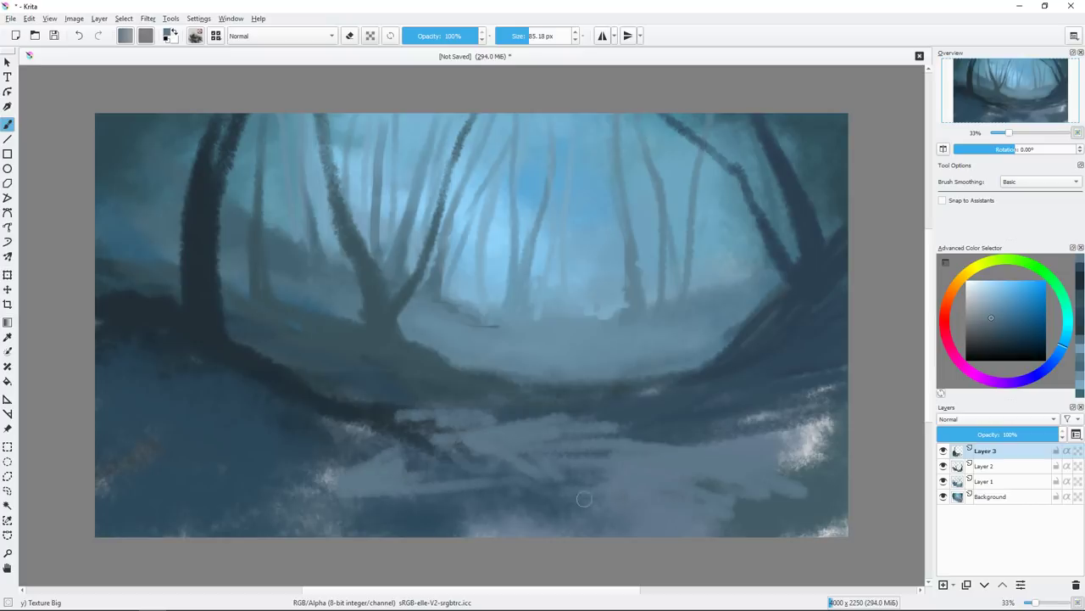
{"action": "left_click_drag", "start_coordinate": [848, 433], "coordinate": [788, 463]}
{"action": "left_click_drag", "start_coordinate": [840, 390], "coordinate": [712, 410]}
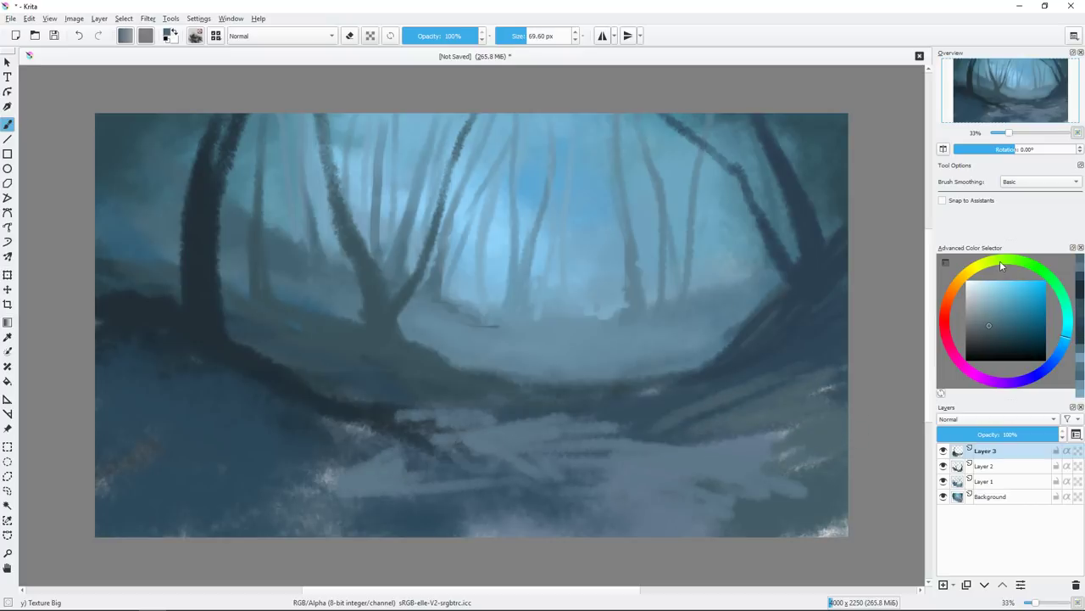
{"action": "left_click", "coordinate": [985, 314]}
{"action": "left_click_drag", "start_coordinate": [614, 424], "coordinate": [704, 407]}
{"action": "right_click", "coordinate": [697, 251]}
{"action": "left_click", "coordinate": [670, 212]}
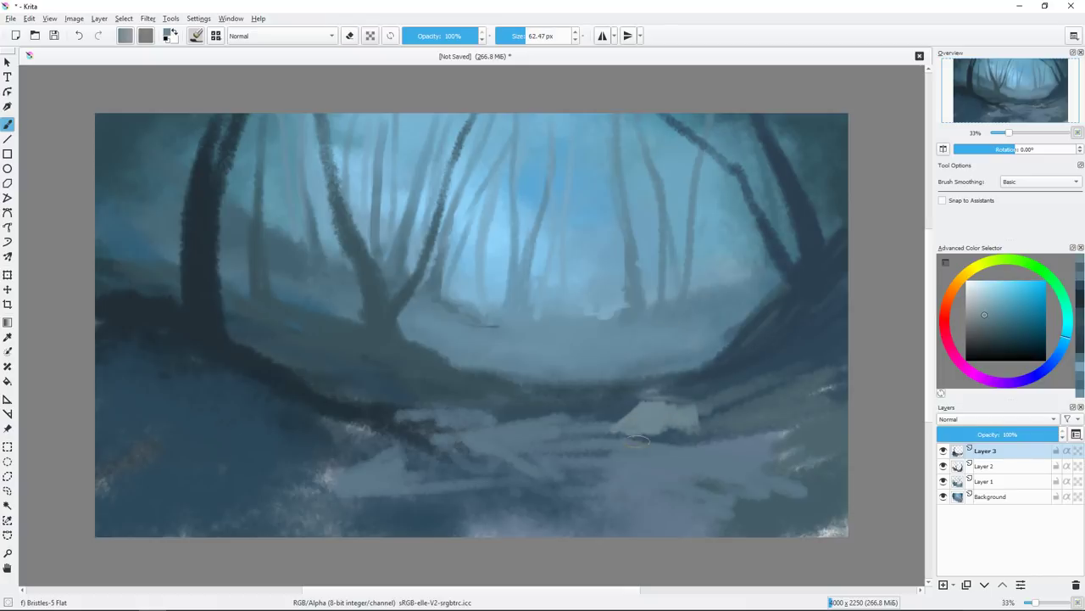
Block in the pale vertical stone figure on the path with orange highlights on its side.
{"action": "mouse_move", "coordinate": [678, 445]}
{"action": "left_mouse_down"}
{"action": "mouse_move", "coordinate": [577, 454]}
{"action": "mouse_move", "coordinate": [485, 443]}
{"action": "left_mouse_up"}
{"action": "mouse_move", "coordinate": [648, 307]}
{"action": "left_mouse_down"}
{"action": "mouse_move", "coordinate": [651, 383]}
{"action": "mouse_move", "coordinate": [704, 385]}
{"action": "mouse_move", "coordinate": [692, 409]}
{"action": "left_mouse_up"}
{"action": "left_click", "coordinate": [993, 293]}
{"action": "left_click_drag", "start_coordinate": [963, 278], "coordinate": [952, 290]}
{"action": "mouse_move", "coordinate": [636, 312]}
{"action": "left_mouse_down"}
{"action": "mouse_move", "coordinate": [640, 348]}
{"action": "mouse_move", "coordinate": [654, 356]}
{"action": "left_mouse_up"}
Shade the figure with dusky purple-grey and add pale peach and pink strokes.
{"action": "left_click", "coordinate": [992, 312]}
{"action": "left_click", "coordinate": [1049, 367]}
{"action": "left_click_drag", "start_coordinate": [652, 395], "coordinate": [711, 387]}
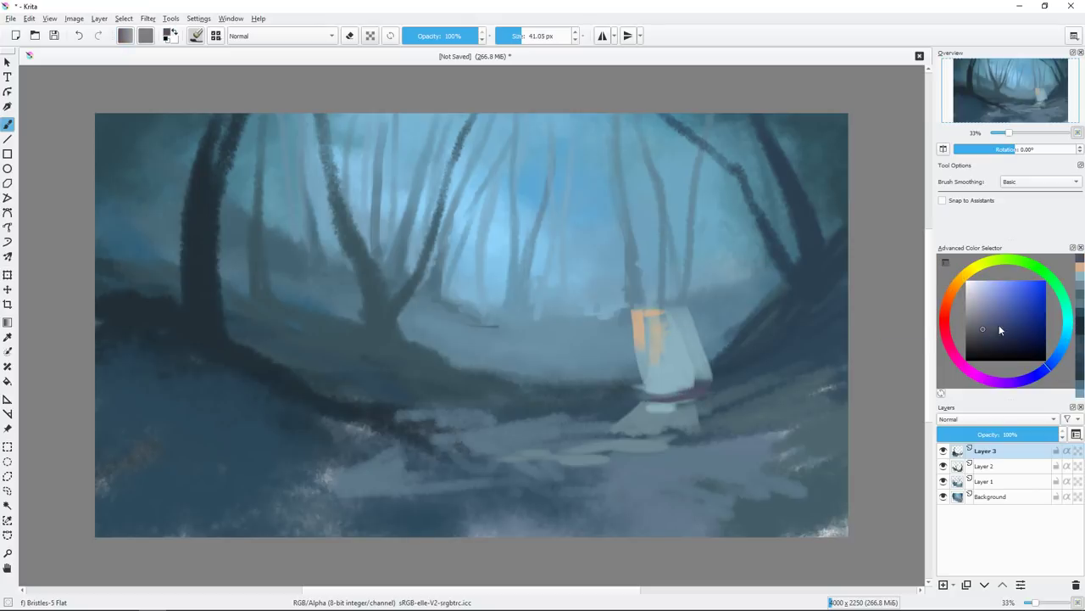
{"action": "left_click_drag", "start_coordinate": [678, 312], "coordinate": [717, 375]}
{"action": "left_click_drag", "start_coordinate": [699, 339], "coordinate": [712, 377]}
{"action": "left_click", "coordinate": [670, 340], "text": "ctrl"}
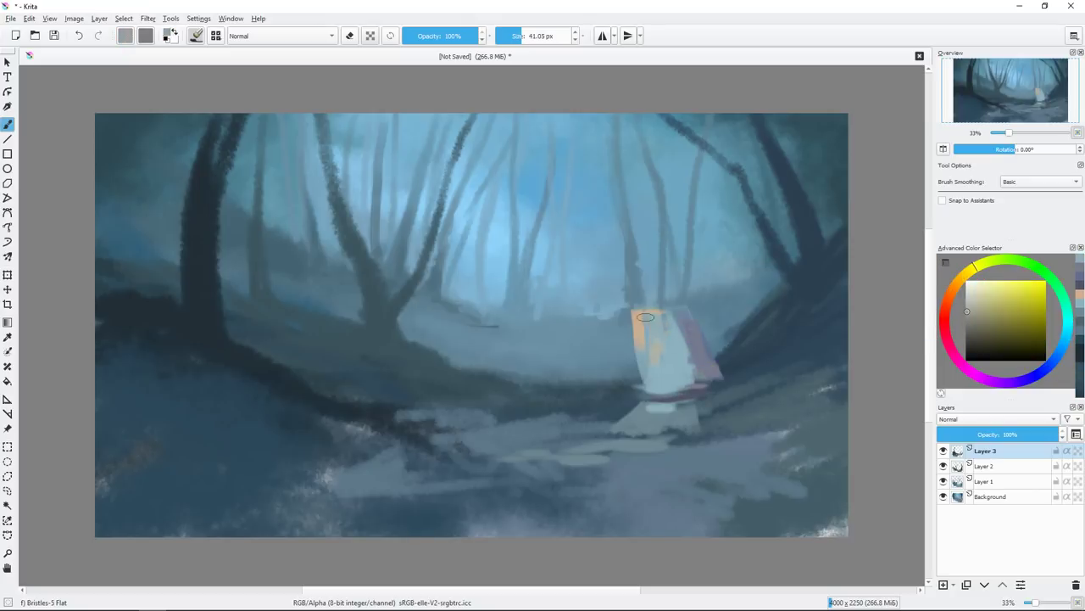
{"action": "mouse_move", "coordinate": [653, 312]}
{"action": "left_mouse_down"}
{"action": "mouse_move", "coordinate": [679, 367]}
{"action": "mouse_move", "coordinate": [636, 390]}
{"action": "left_mouse_up"}
Paint the figure's pale head using colours sampled from the canvas.
{"action": "left_click", "coordinate": [658, 378], "text": "ctrl"}
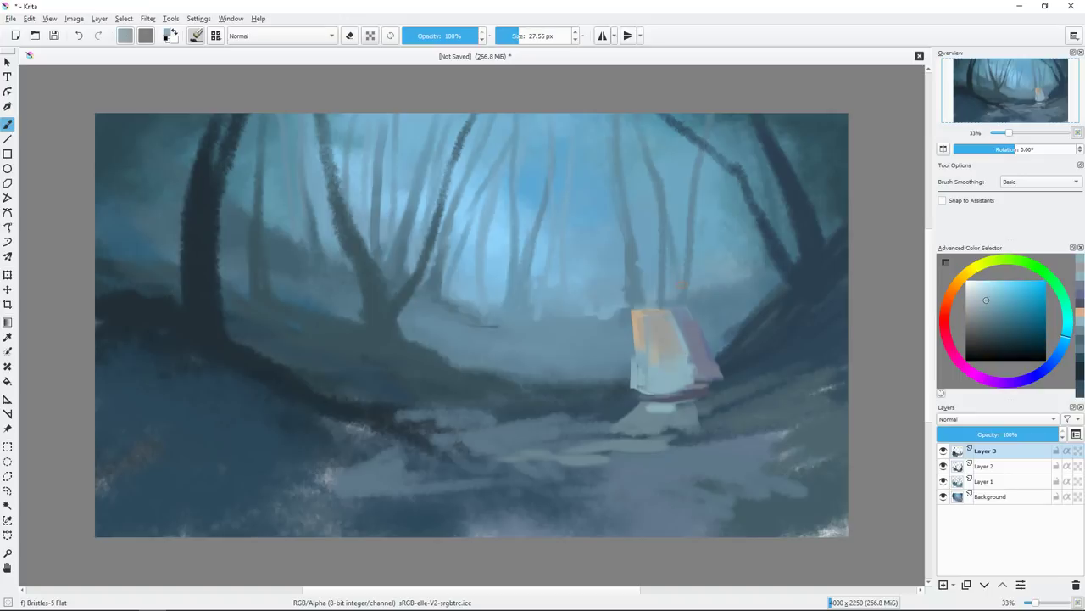
{"action": "left_click", "coordinate": [708, 385], "text": "ctrl"}
{"action": "mouse_move", "coordinate": [624, 296]}
{"action": "left_mouse_down"}
{"action": "mouse_move", "coordinate": [676, 290]}
{"action": "mouse_move", "coordinate": [673, 307]}
{"action": "left_mouse_up"}
{"action": "left_click", "coordinate": [658, 314], "text": "ctrl"}
{"action": "left_click", "coordinate": [991, 336]}
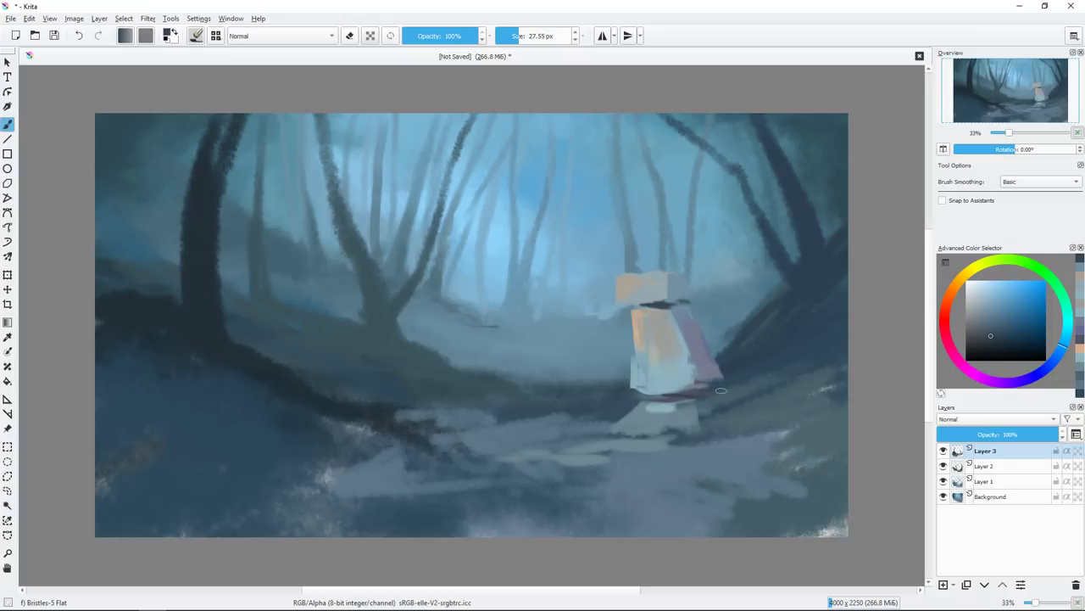
Lighten the dark right-edge trees on Layer 2, then return to Layer 3.
{"action": "key", "text": "Page_Down"}
{"action": "left_click", "coordinate": [754, 306], "text": "ctrl"}
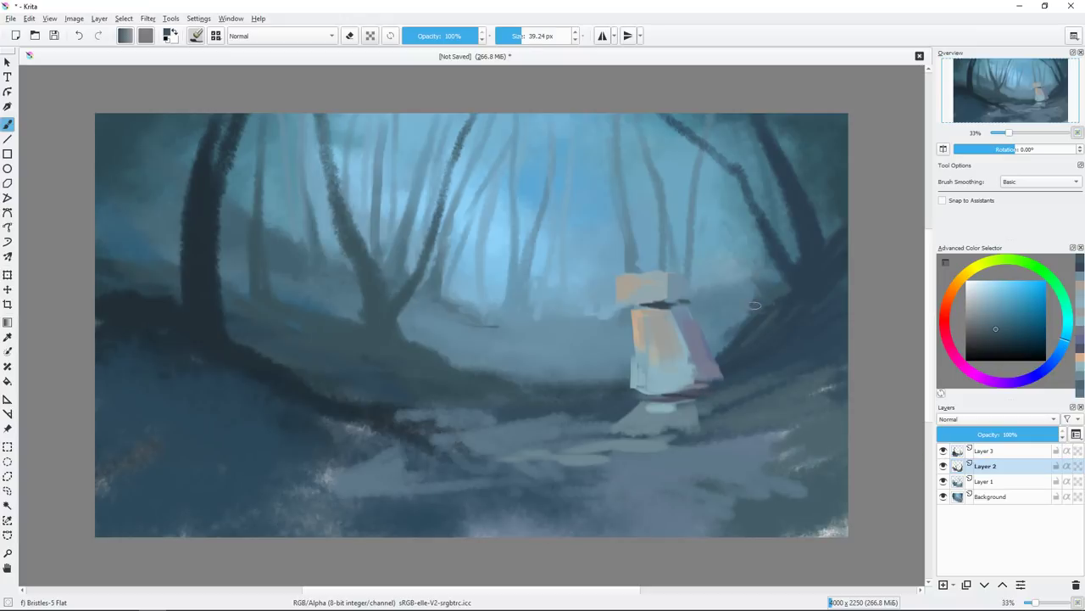
{"action": "left_click_drag", "start_coordinate": [839, 265], "coordinate": [833, 310]}
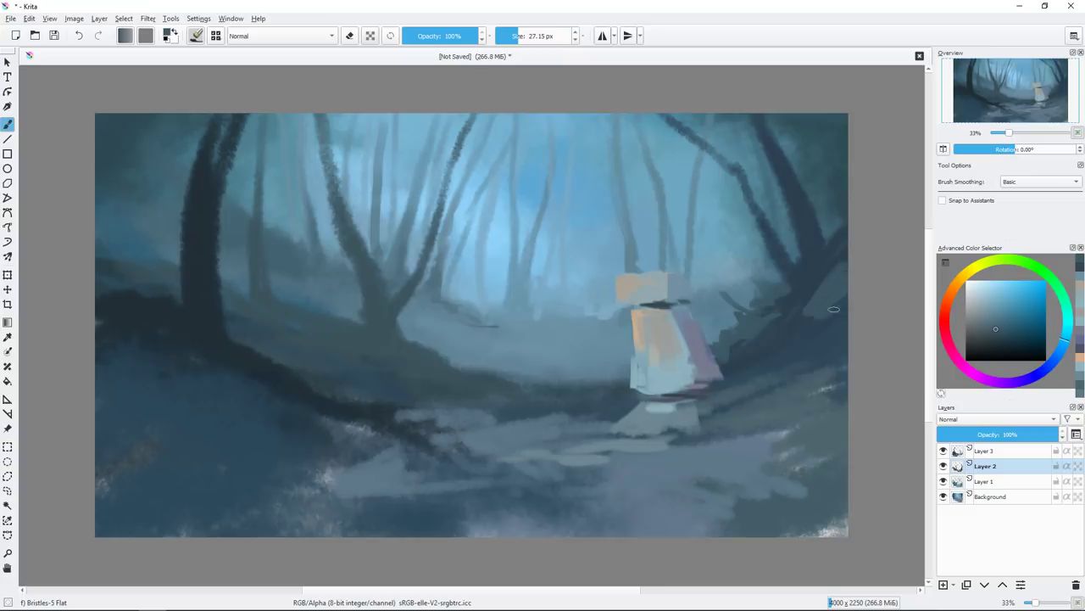
{"action": "key", "text": "Page_Up"}
Lighten the ground at the figure's feet and paint light rocks to its right.
{"action": "key", "text": "bracketright"}
{"action": "left_click_drag", "start_coordinate": [649, 410], "coordinate": [669, 426]}
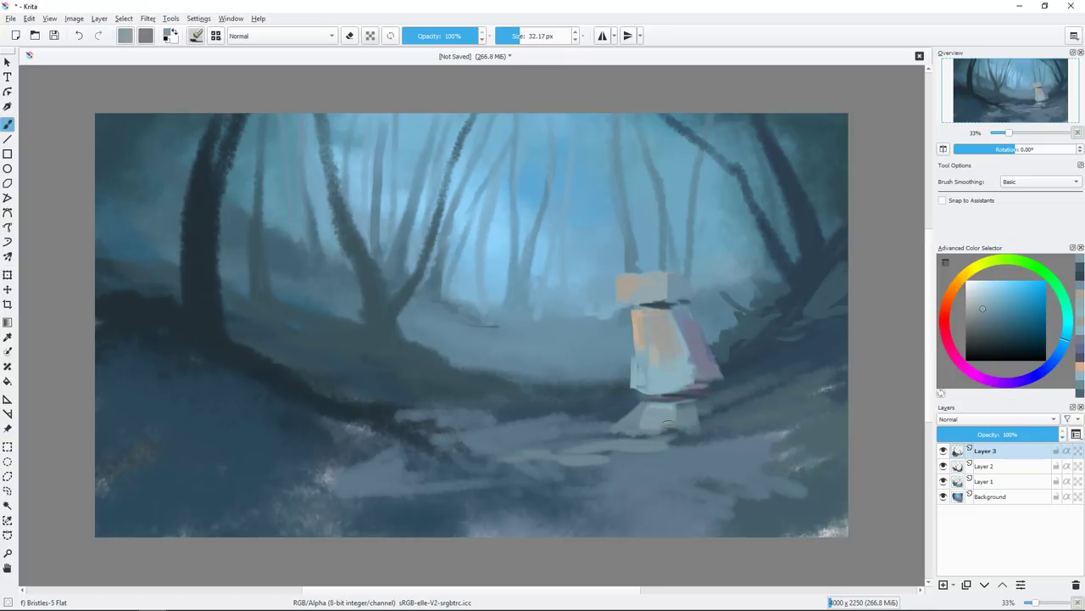
{"action": "left_click_drag", "start_coordinate": [603, 416], "coordinate": [629, 400]}
{"action": "key", "text": "bracketright"}
{"action": "key", "text": "bracketright"}
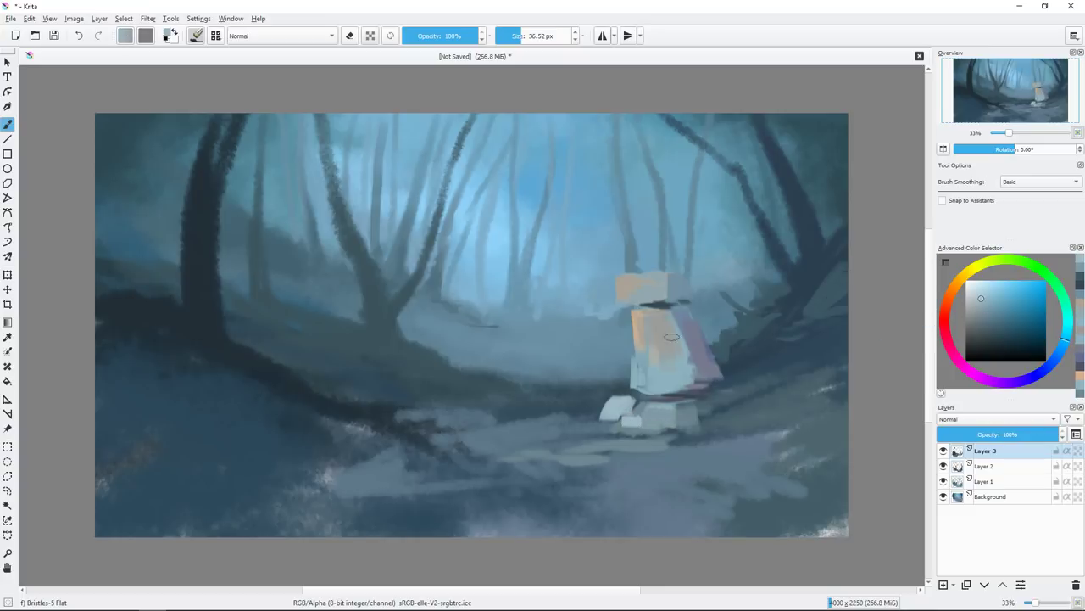
{"action": "left_click_drag", "start_coordinate": [717, 392], "coordinate": [742, 378]}
{"action": "left_click_drag", "start_coordinate": [742, 415], "coordinate": [797, 398]}
Add a blue stroke on the rocks and a thin dark shadow beneath them.
{"action": "left_click", "coordinate": [1004, 314]}
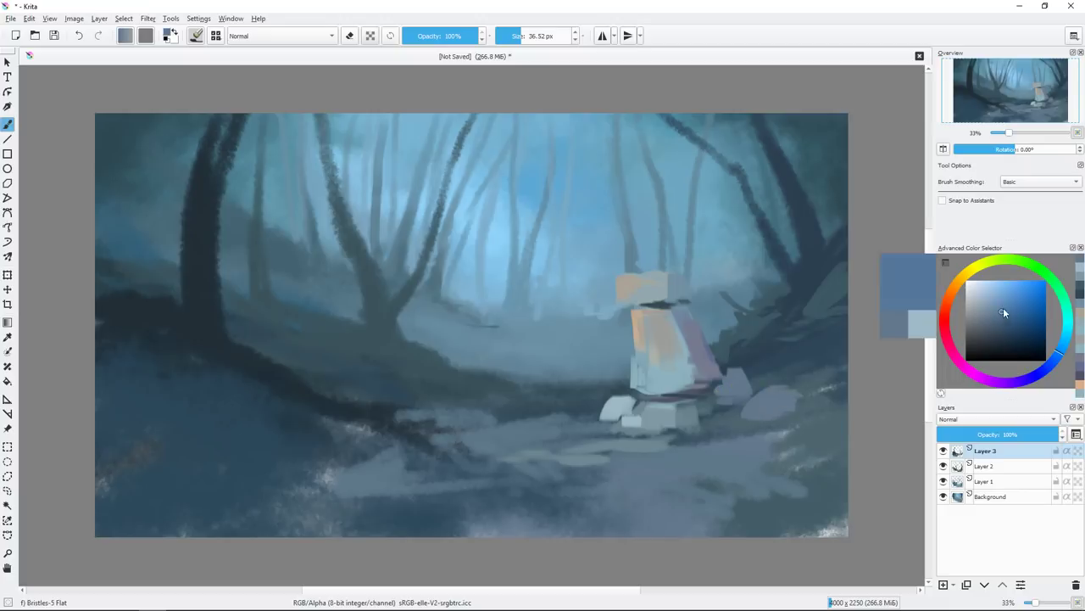
{"action": "left_click_drag", "start_coordinate": [725, 436], "coordinate": [767, 428]}
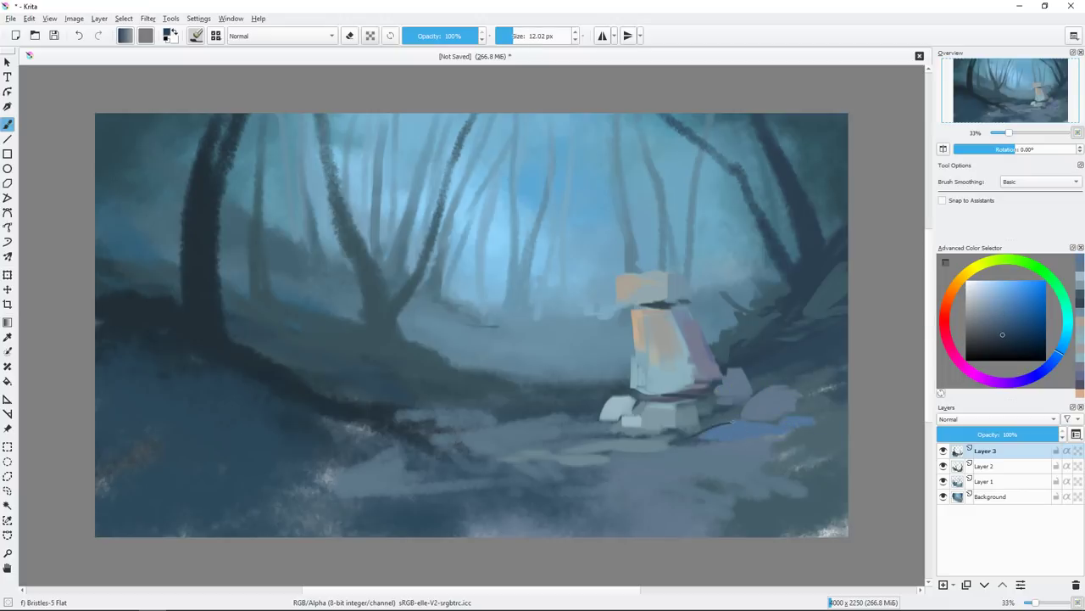
{"action": "key", "text": "bracketright"}
{"action": "key", "text": "bracketright"}
{"action": "key", "text": "bracketright"}
{"action": "mouse_move", "coordinate": [695, 438]}
{"action": "left_mouse_down"}
{"action": "mouse_move", "coordinate": [748, 442]}
{"action": "mouse_move", "coordinate": [586, 486]}
{"action": "mouse_move", "coordinate": [612, 502]}
{"action": "left_mouse_up"}
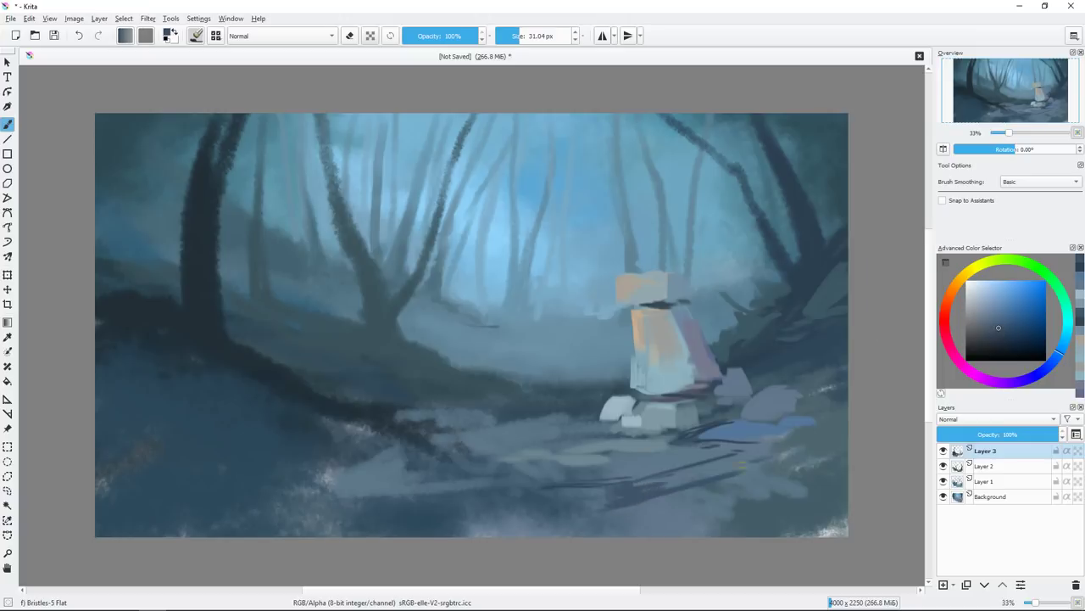
Paint a short orange stroke on the path and dark blue along the ground to the right edge.
{"action": "left_click", "coordinate": [945, 302]}
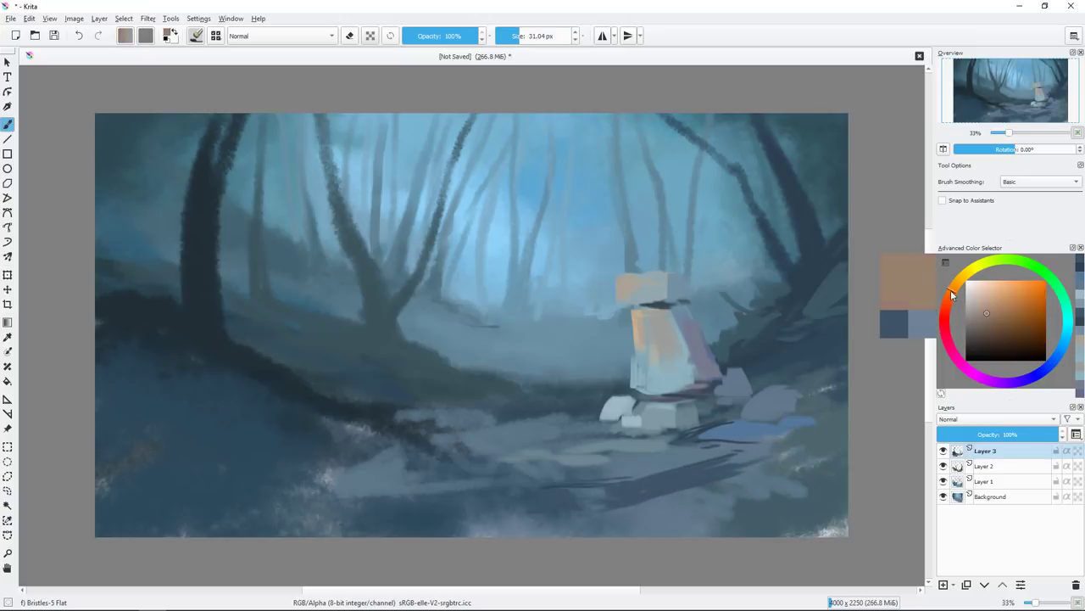
{"action": "left_click", "coordinate": [970, 320]}
{"action": "mouse_move", "coordinate": [626, 472]}
{"action": "left_mouse_down"}
{"action": "mouse_move", "coordinate": [682, 462]}
{"action": "mouse_move", "coordinate": [628, 502]}
{"action": "left_mouse_up"}
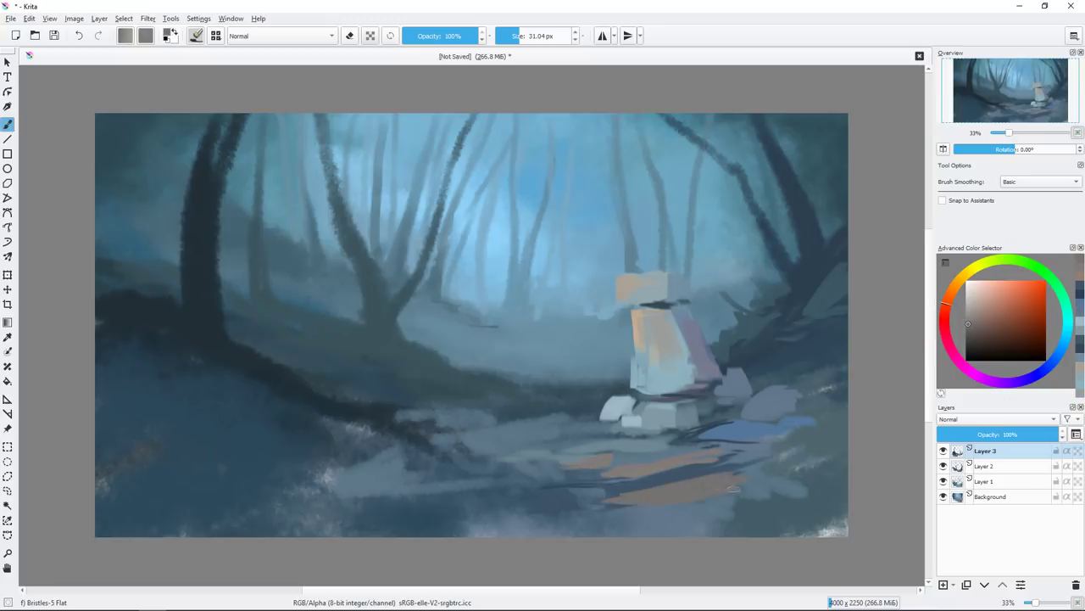
{"action": "left_click", "coordinate": [609, 494], "text": "ctrl"}
{"action": "key", "text": "bracketleft"}
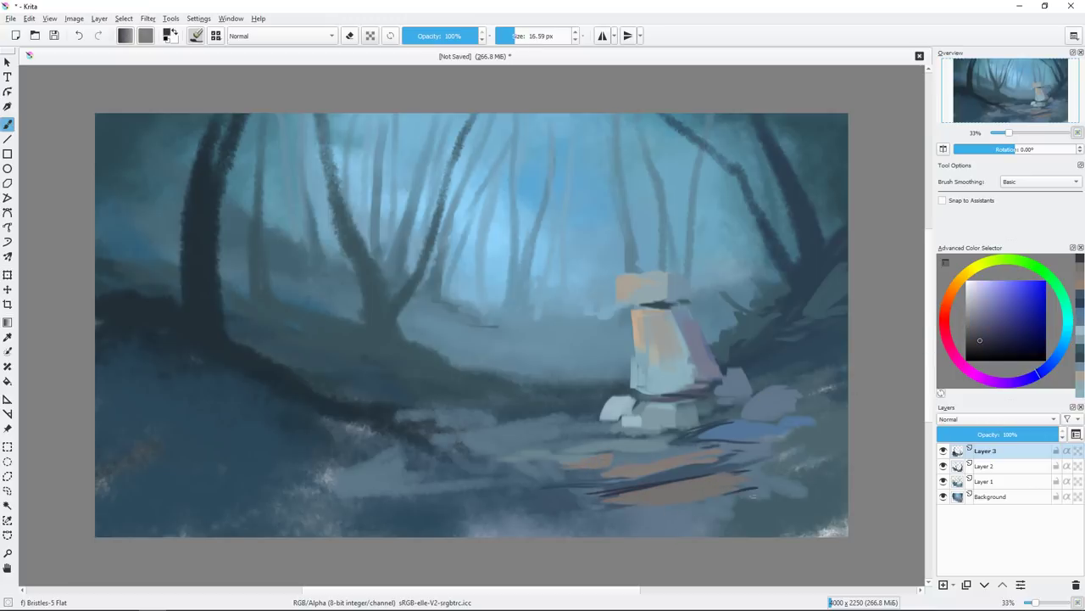
{"action": "left_click_drag", "start_coordinate": [686, 496], "coordinate": [848, 509]}
Add thin light-blue strokes on the path using a sampled light blue.
{"action": "key", "text": "bracketright"}
{"action": "key", "text": "bracketright"}
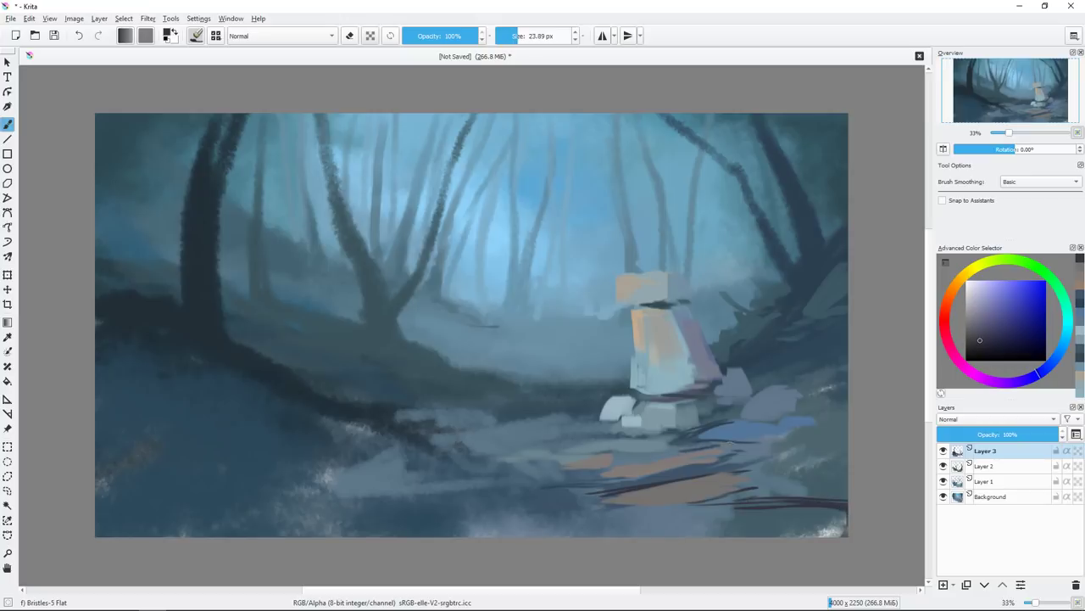
{"action": "key", "text": "bracketleft"}
{"action": "left_click", "coordinate": [706, 447], "text": "ctrl"}
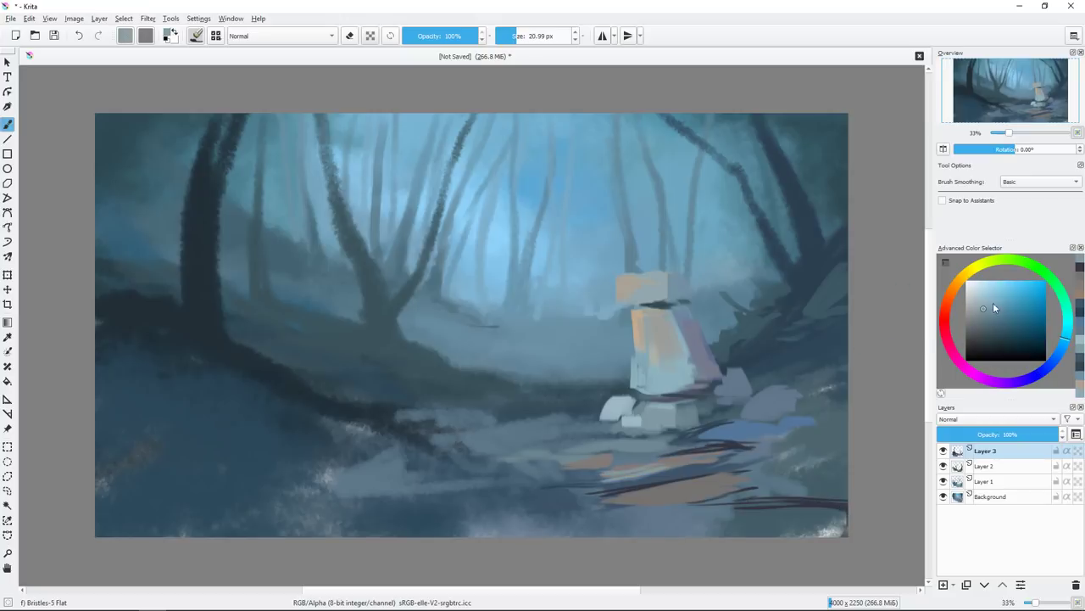
{"action": "left_click_drag", "start_coordinate": [628, 472], "coordinate": [527, 482]}
{"action": "left_click", "coordinate": [986, 317]}
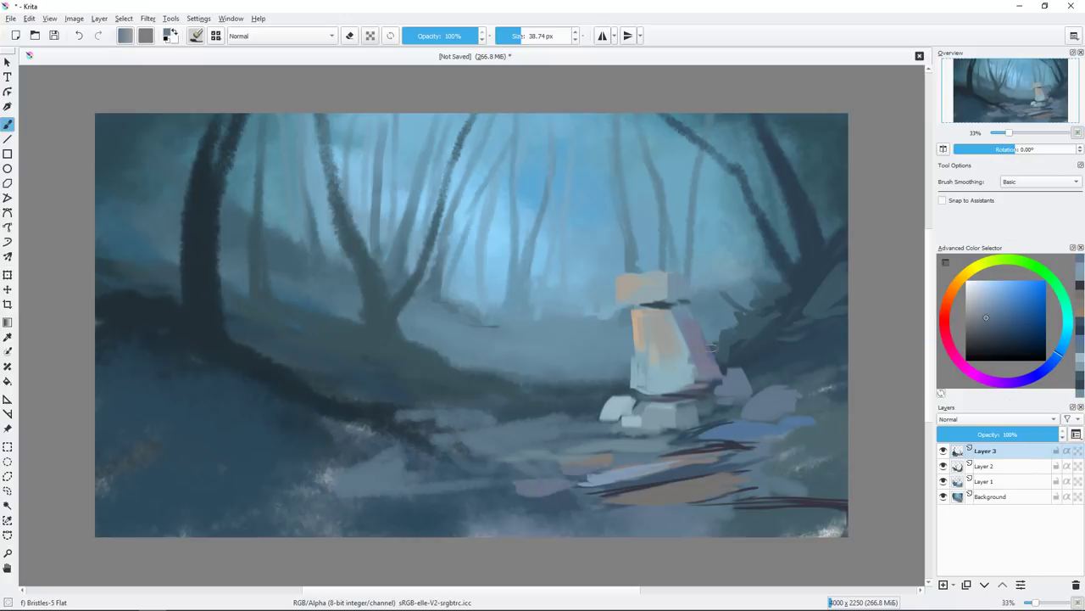
Sample lighter path colours and paint a light stroke along the path's bottom.
{"action": "left_click", "coordinate": [676, 456], "text": "ctrl"}
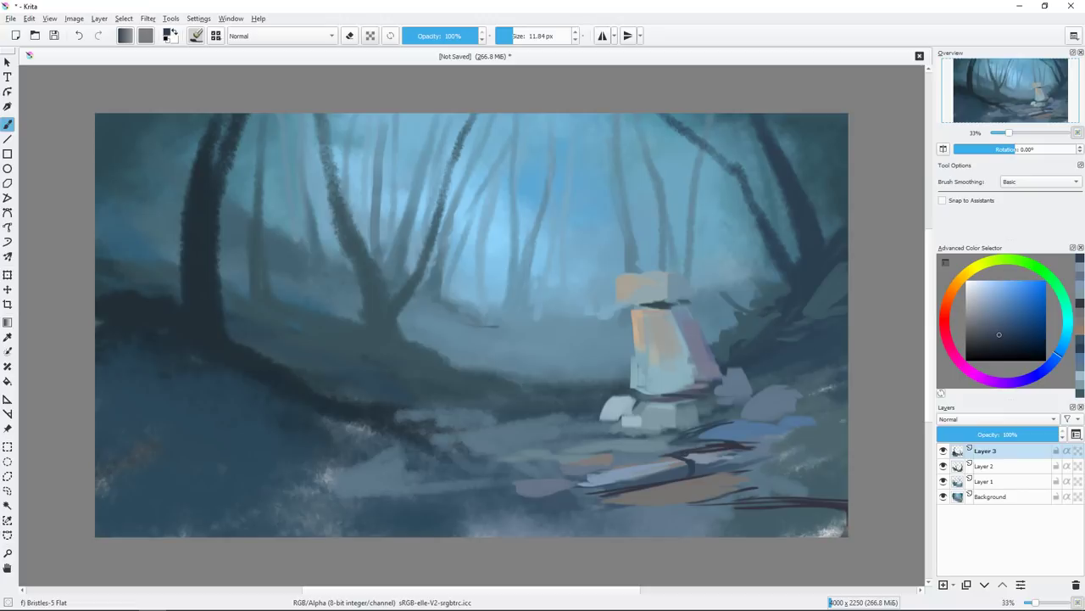
{"action": "left_click", "coordinate": [692, 471], "text": "ctrl"}
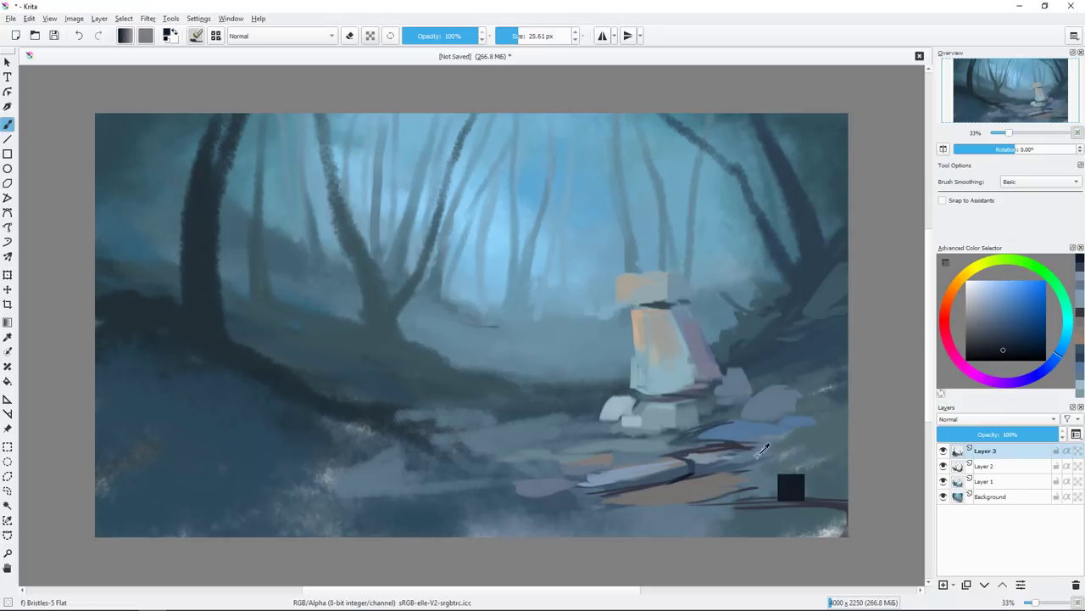
{"action": "left_click", "coordinate": [721, 486], "text": "ctrl"}
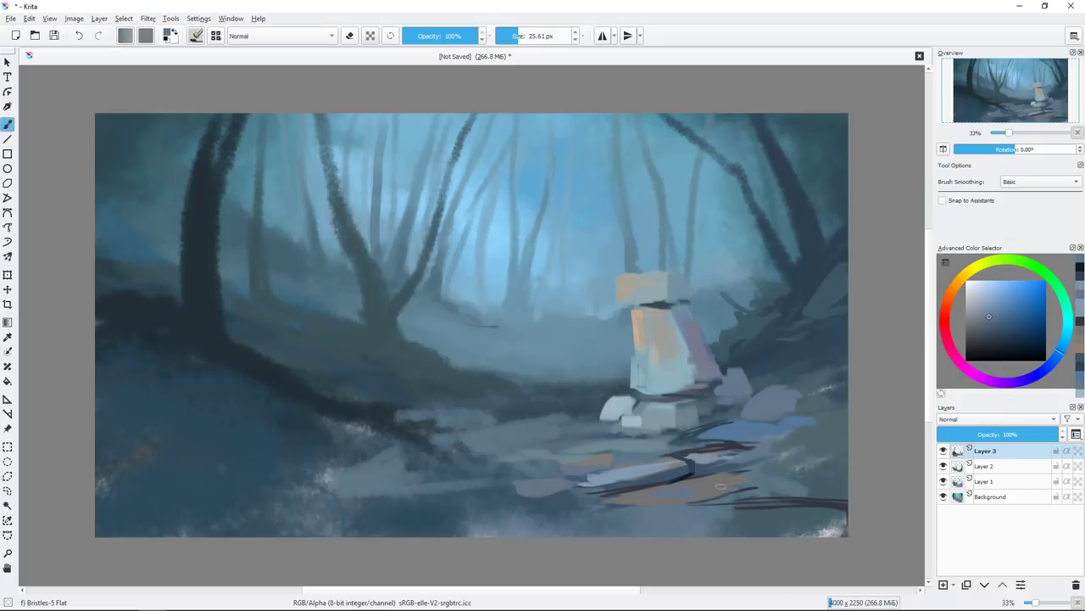
{"action": "left_click", "coordinate": [609, 492], "text": "ctrl"}
{"action": "left_click_drag", "start_coordinate": [563, 507], "coordinate": [627, 519]}
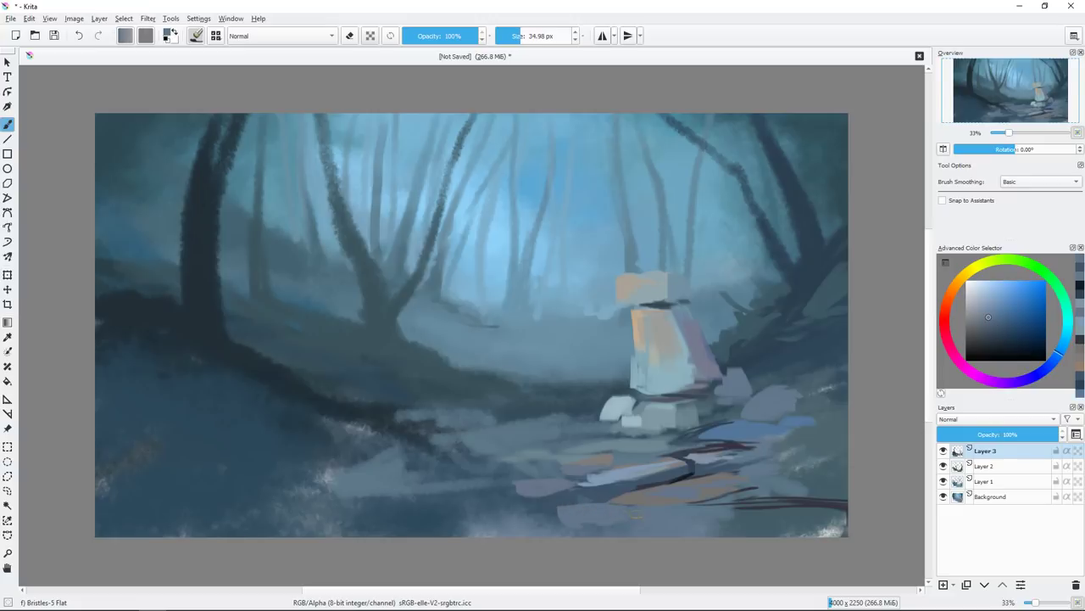
Sample a dark colour and paint dark strokes across the lower-left ground.
{"action": "left_click", "coordinate": [623, 492], "text": "ctrl"}
{"action": "key", "text": "bracketleft"}
{"action": "key", "text": "bracketleft"}
{"action": "key", "text": "bracketleft"}
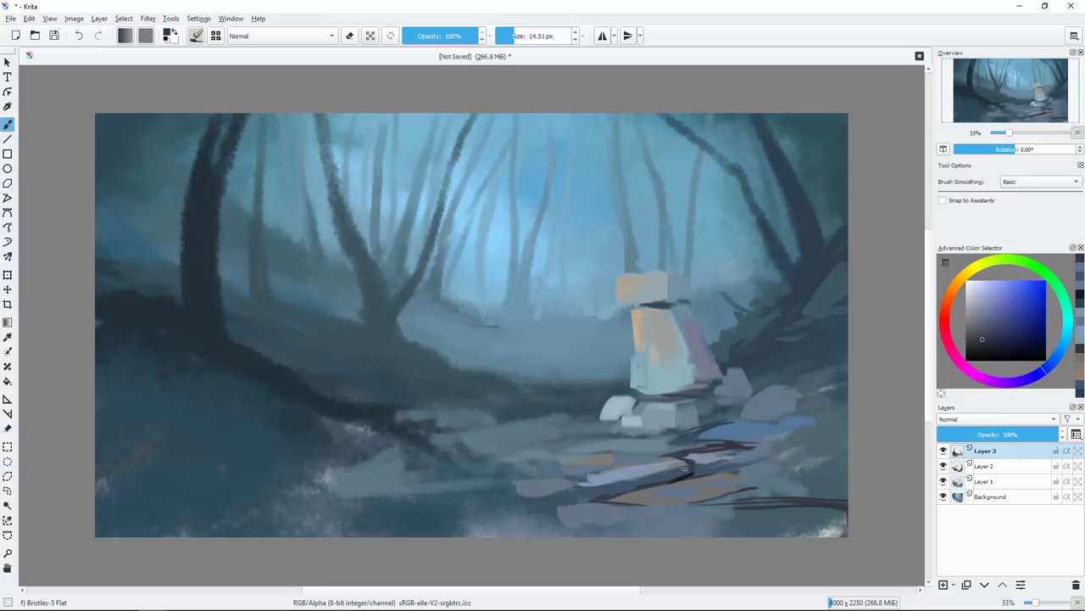
{"action": "left_click", "coordinate": [641, 524], "text": "ctrl"}
{"action": "key", "text": "bracketright"}
{"action": "key", "text": "bracketright"}
{"action": "left_click", "coordinate": [623, 455], "text": "ctrl"}
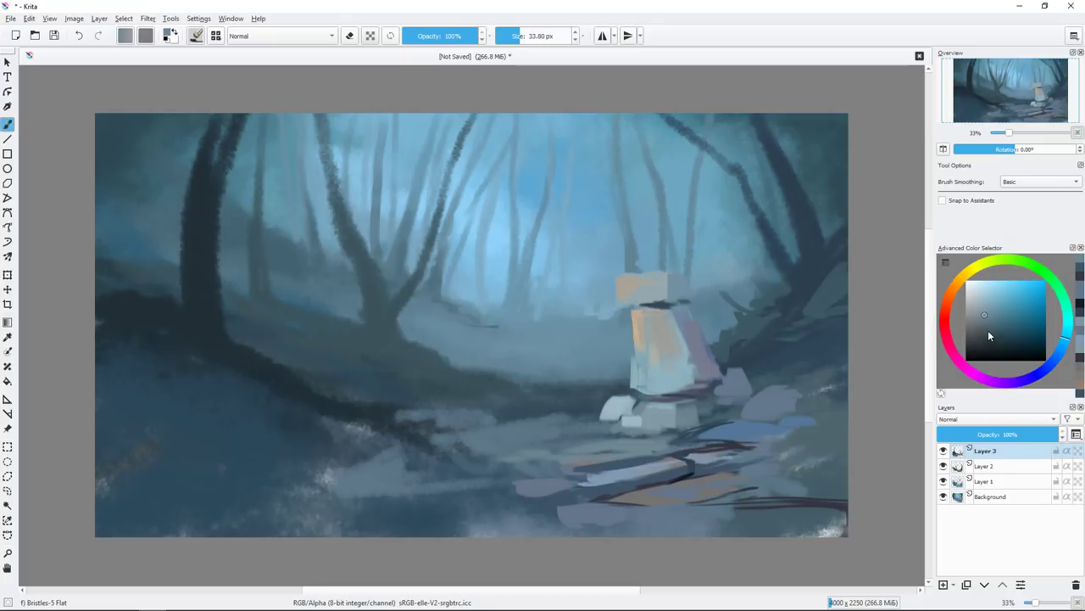
{"action": "left_click", "coordinate": [339, 475], "text": "ctrl"}
{"action": "left_click_drag", "start_coordinate": [301, 489], "coordinate": [445, 508]}
{"action": "left_click", "coordinate": [494, 410], "text": "ctrl"}
Paint dark root strokes across the lower-left ground and lay pale blue-grey stones over them.
{"action": "left_click_drag", "start_coordinate": [373, 503], "coordinate": [409, 517]}
{"action": "mouse_move", "coordinate": [349, 447]}
{"action": "left_mouse_down"}
{"action": "mouse_move", "coordinate": [315, 481]}
{"action": "mouse_move", "coordinate": [431, 446]}
{"action": "left_mouse_up"}
{"action": "left_click_drag", "start_coordinate": [305, 489], "coordinate": [340, 477]}
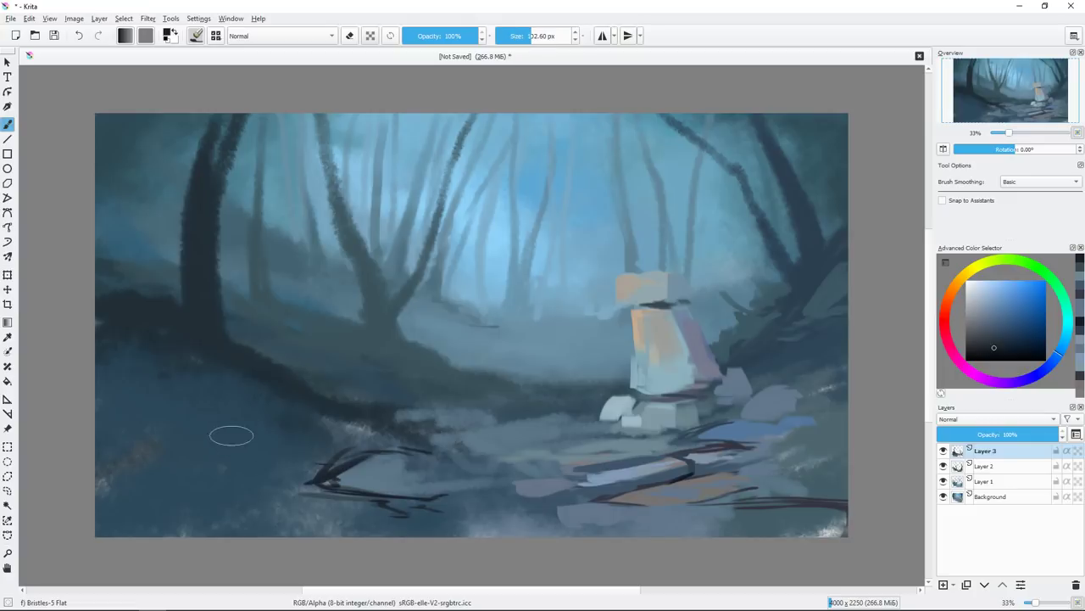
{"action": "left_click_drag", "start_coordinate": [231, 435], "coordinate": [322, 446]}
{"action": "left_click_drag", "start_coordinate": [318, 480], "coordinate": [174, 484]}
{"action": "left_click_drag", "start_coordinate": [289, 415], "coordinate": [436, 435]}
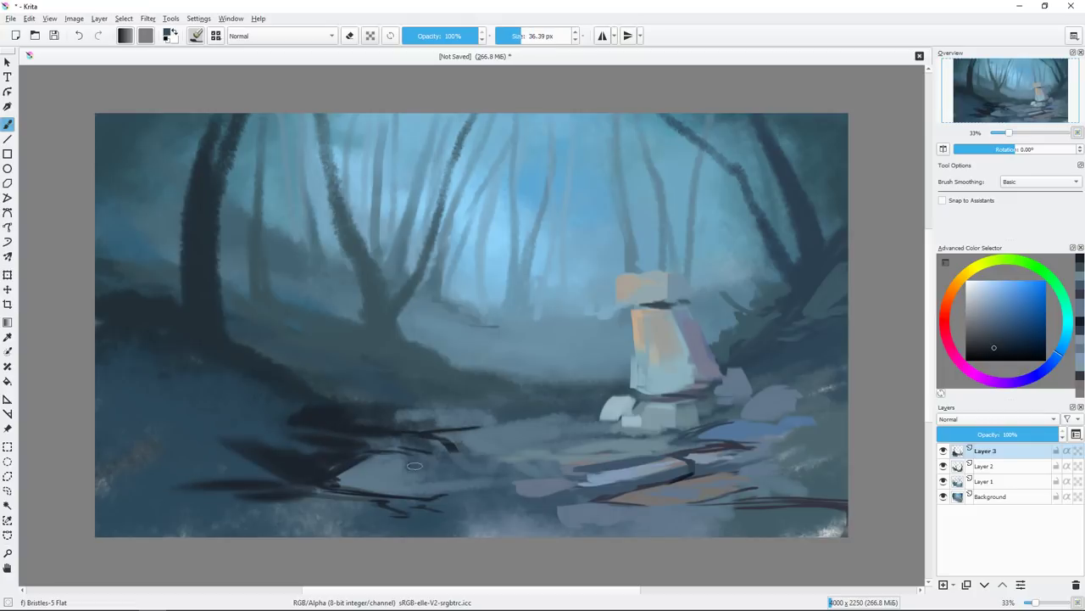
{"action": "left_click", "coordinate": [414, 465], "text": "ctrl"}
{"action": "mouse_move", "coordinate": [395, 472]}
{"action": "left_mouse_down"}
{"action": "mouse_move", "coordinate": [386, 494]}
{"action": "mouse_move", "coordinate": [454, 470]}
{"action": "left_mouse_up"}
{"action": "left_click", "coordinate": [364, 499], "text": "ctrl"}
Lighten the left and right sides of the stone figure with pale colours.
{"action": "left_click", "coordinate": [642, 315], "text": "ctrl"}
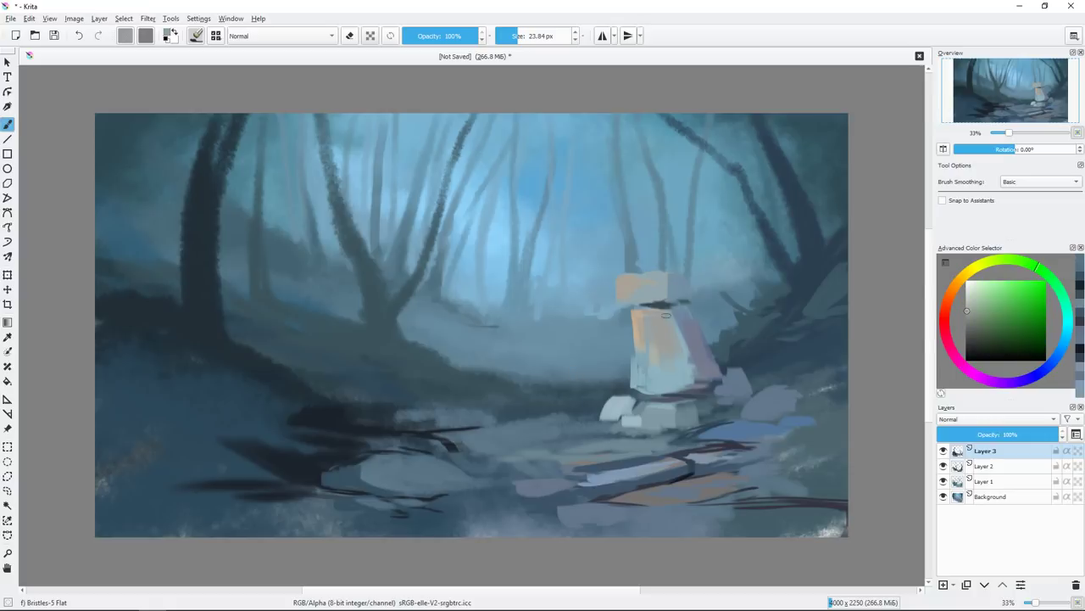
{"action": "left_click_drag", "start_coordinate": [633, 320], "coordinate": [646, 311]}
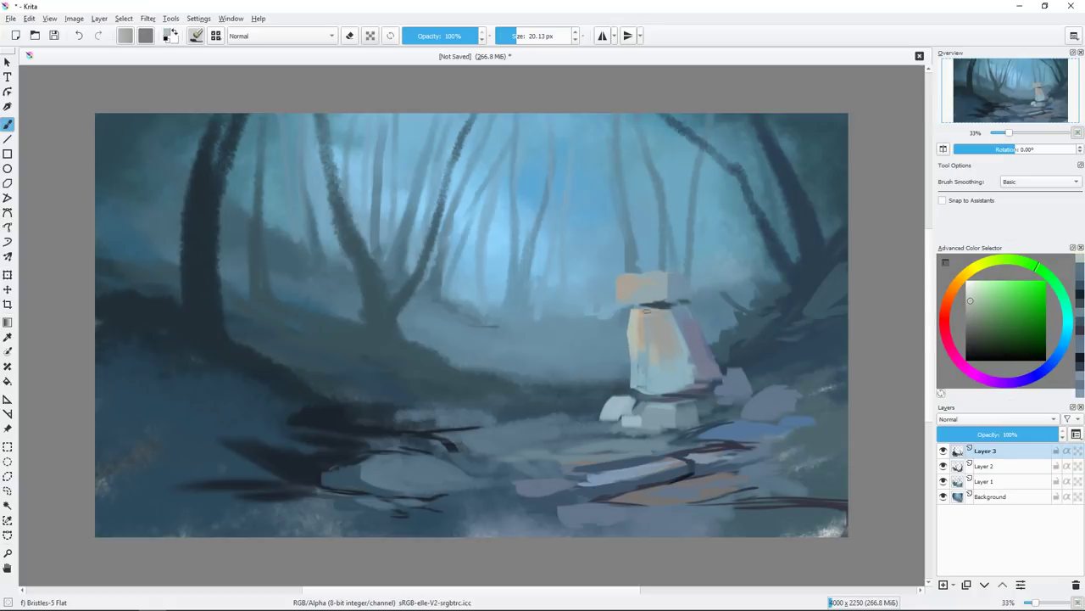
{"action": "key", "text": "e"}
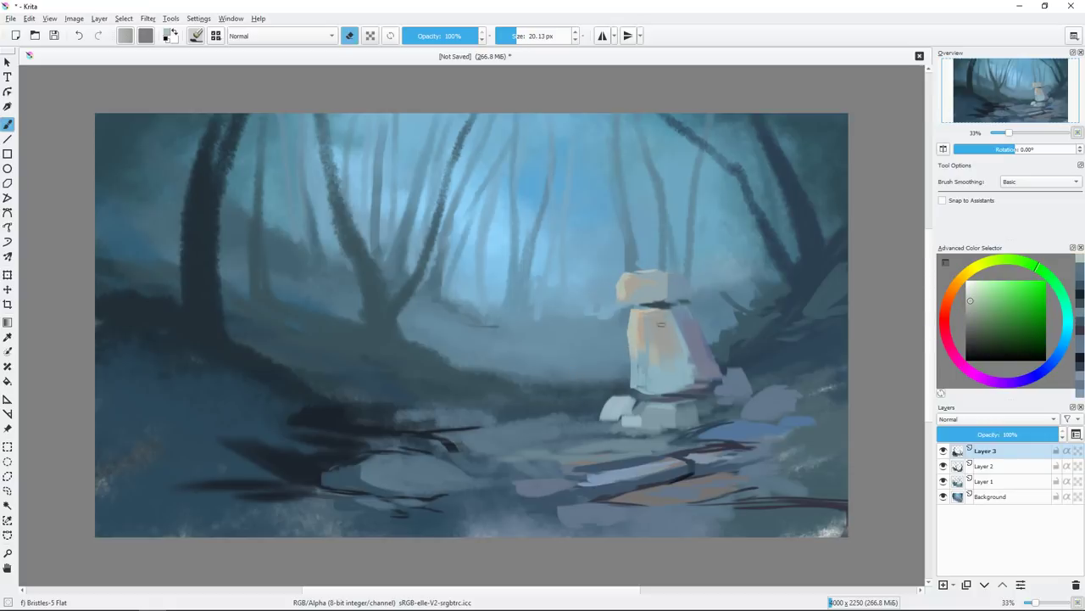
{"action": "key", "text": "e"}
{"action": "left_click", "coordinate": [670, 330], "text": "ctrl"}
{"action": "left_click_drag", "start_coordinate": [673, 327], "coordinate": [694, 368]}
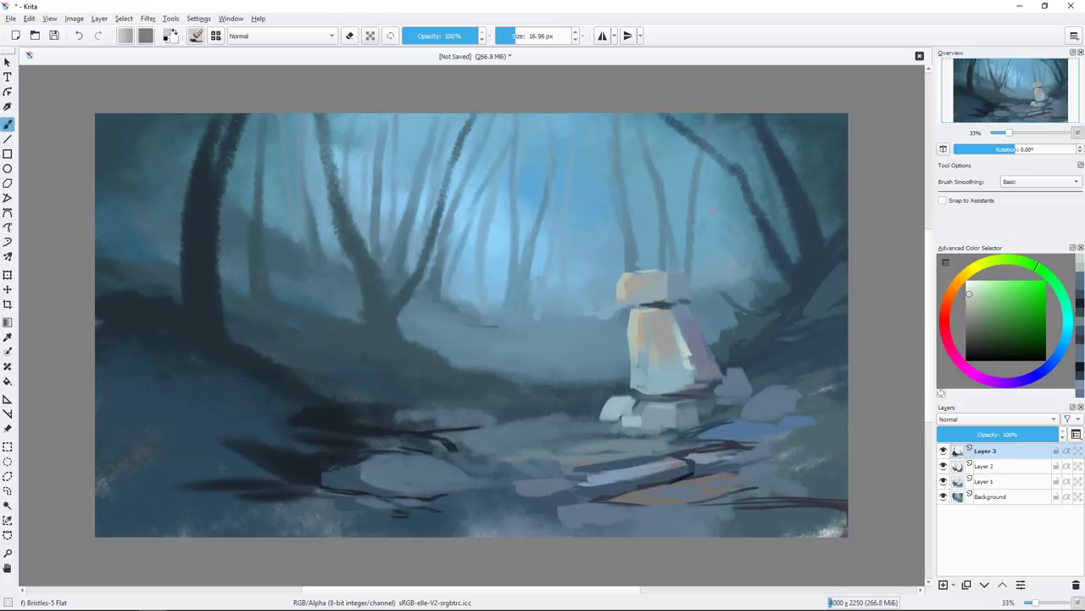
{"action": "key", "text": "]"}
{"action": "key", "text": "]"}
{"action": "key", "text": "]"}
{"action": "left_click", "coordinate": [449, 437], "text": "ctrl"}
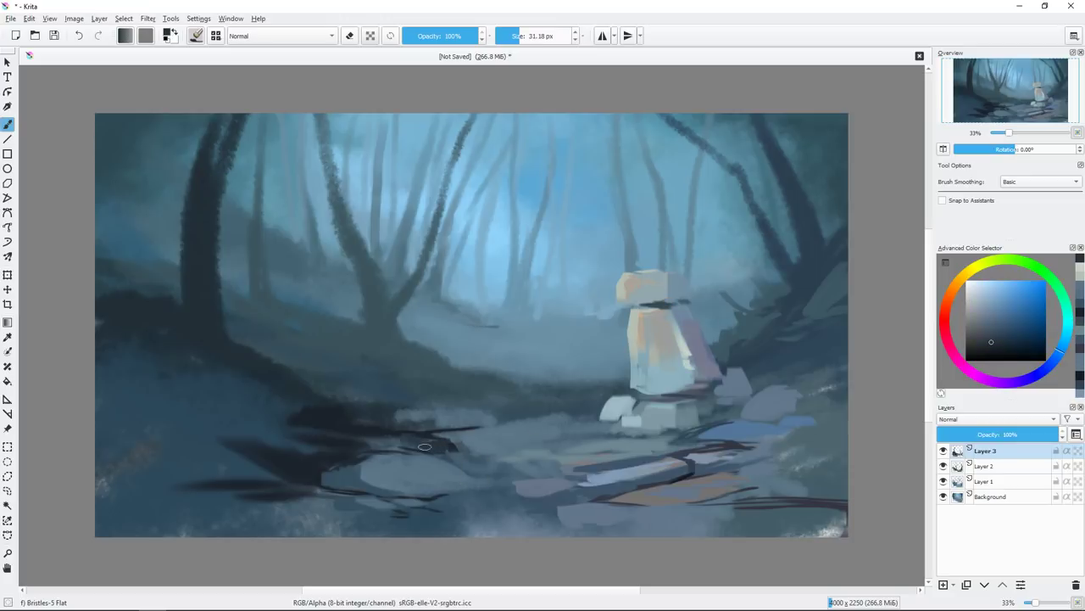
Darken the left tree's base and trunk with sampled blue-greys, adding lighter trunk strokes.
{"action": "left_click", "coordinate": [326, 407], "text": "ctrl"}
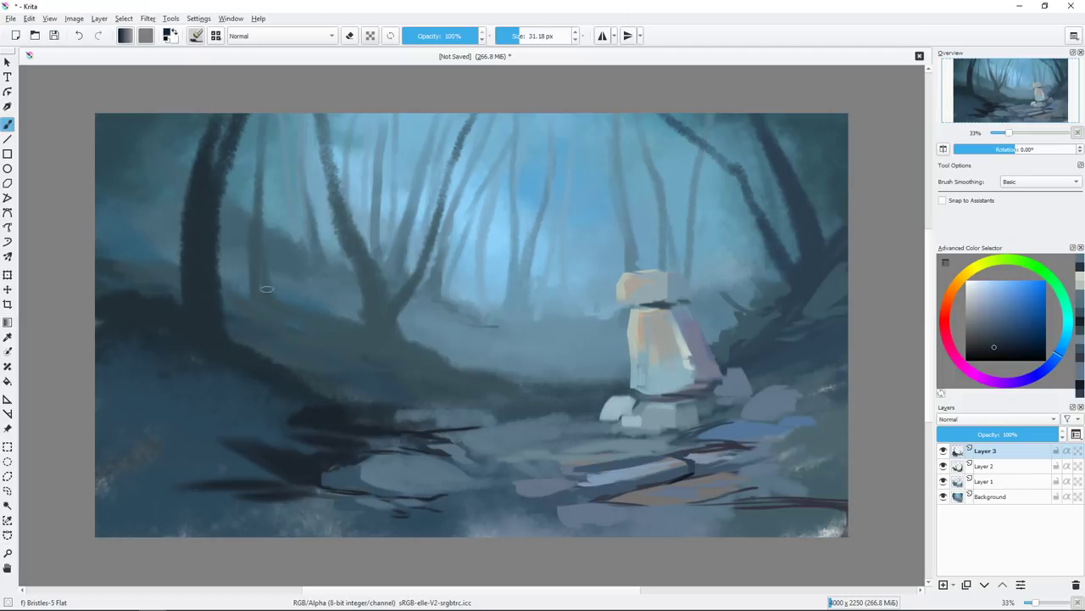
{"action": "left_click_drag", "start_coordinate": [255, 349], "coordinate": [315, 386]}
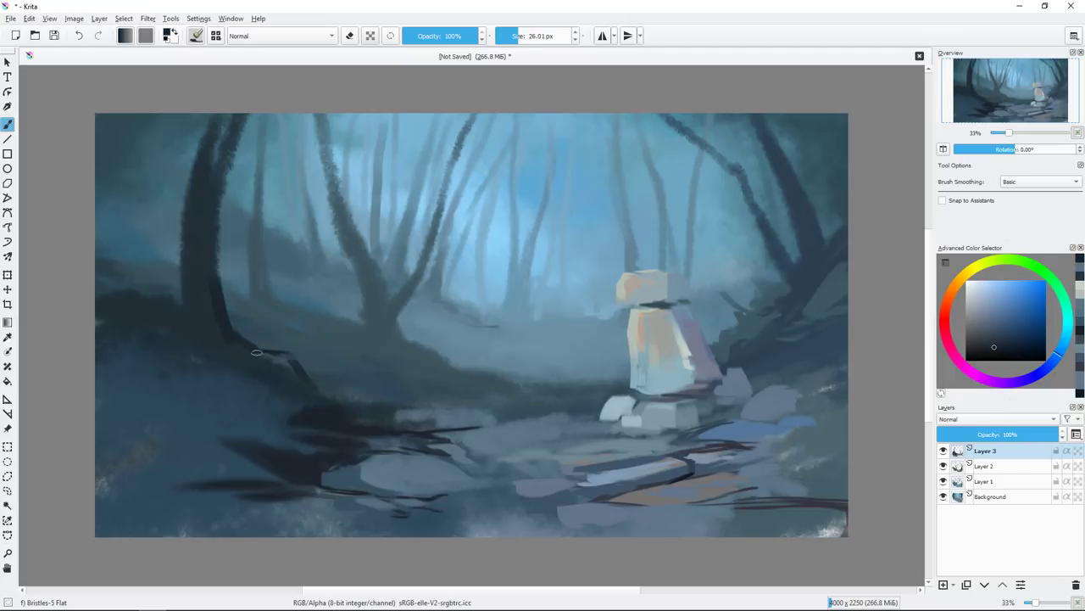
{"action": "key", "text": "["}
{"action": "key", "text": "["}
{"action": "key", "text": "["}
{"action": "left_click_drag", "start_coordinate": [225, 166], "coordinate": [215, 277]}
{"action": "mouse_move", "coordinate": [197, 165]}
{"action": "left_mouse_down"}
{"action": "mouse_move", "coordinate": [166, 295]}
{"action": "mouse_move", "coordinate": [151, 306]}
{"action": "left_mouse_up"}
{"action": "left_click", "coordinate": [195, 203], "text": "ctrl"}
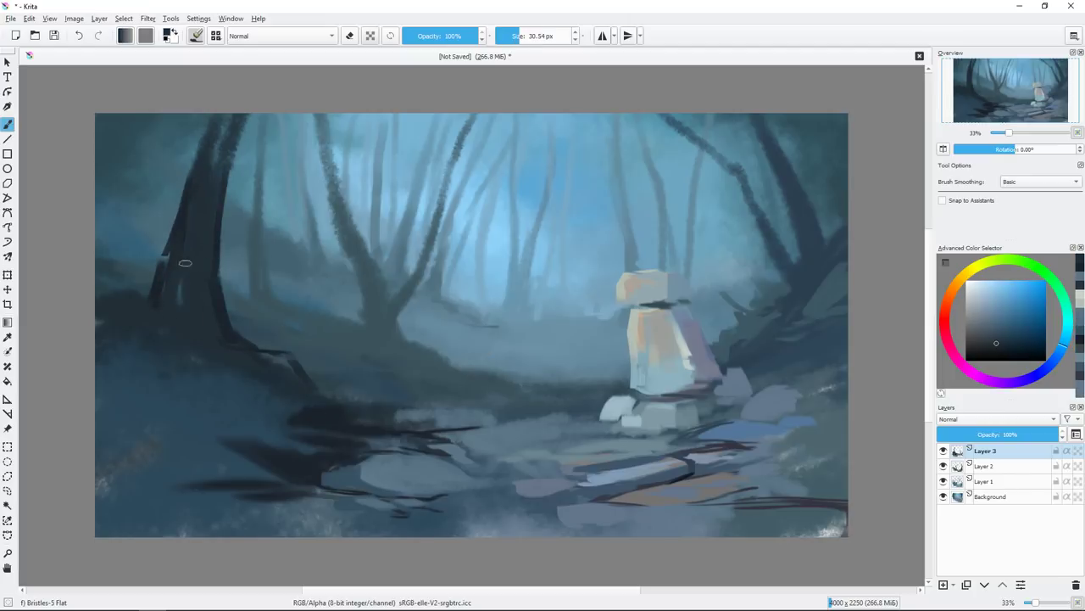
{"action": "left_click_drag", "start_coordinate": [211, 174], "coordinate": [181, 229]}
Darken the upper left trunk and paint a branch curving up to the top edge.
{"action": "key", "text": "]"}
{"action": "key", "text": "]"}
{"action": "key", "text": "]"}
{"action": "left_click_drag", "start_coordinate": [207, 115], "coordinate": [187, 174]}
{"action": "key", "text": "["}
{"action": "key", "text": "["}
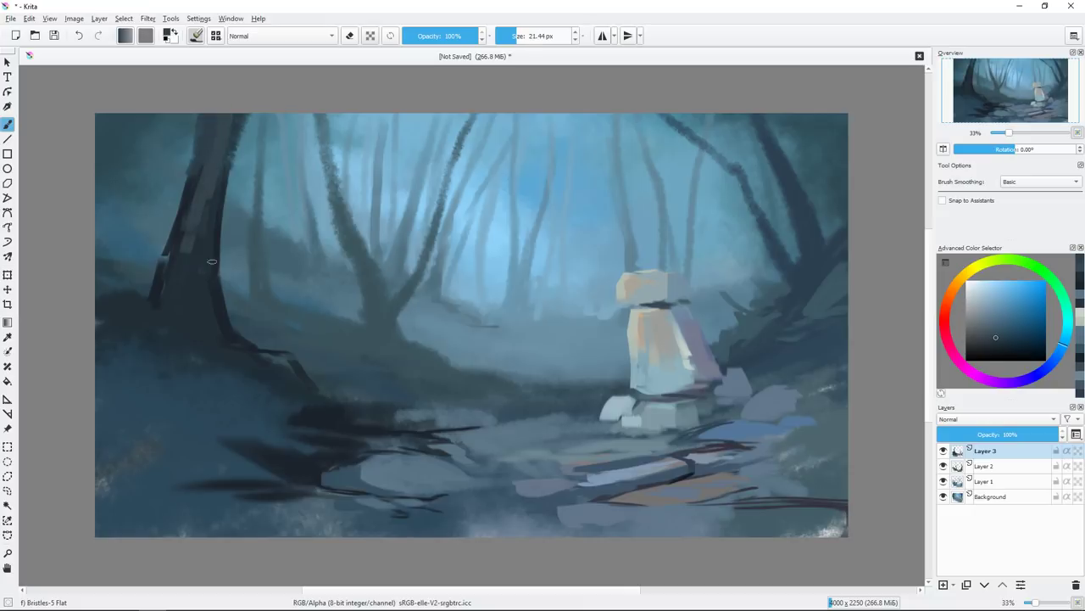
{"action": "left_click", "coordinate": [188, 302], "text": "ctrl"}
{"action": "left_click", "coordinate": [181, 195], "text": "ctrl"}
{"action": "key", "text": "["}
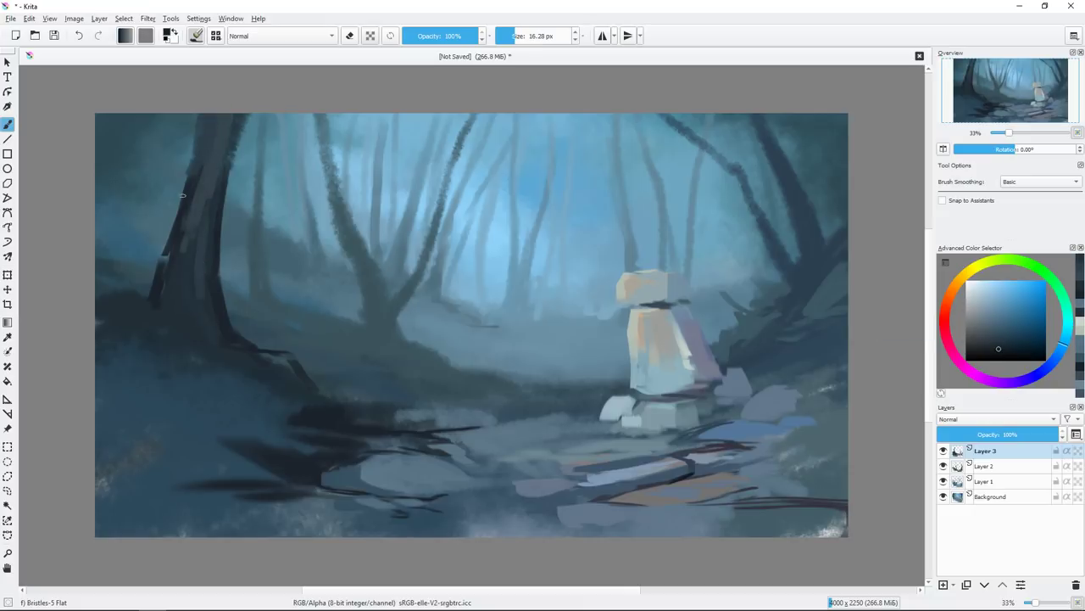
{"action": "left_click_drag", "start_coordinate": [224, 209], "coordinate": [253, 113]}
{"action": "left_click_drag", "start_coordinate": [225, 246], "coordinate": [293, 114]}
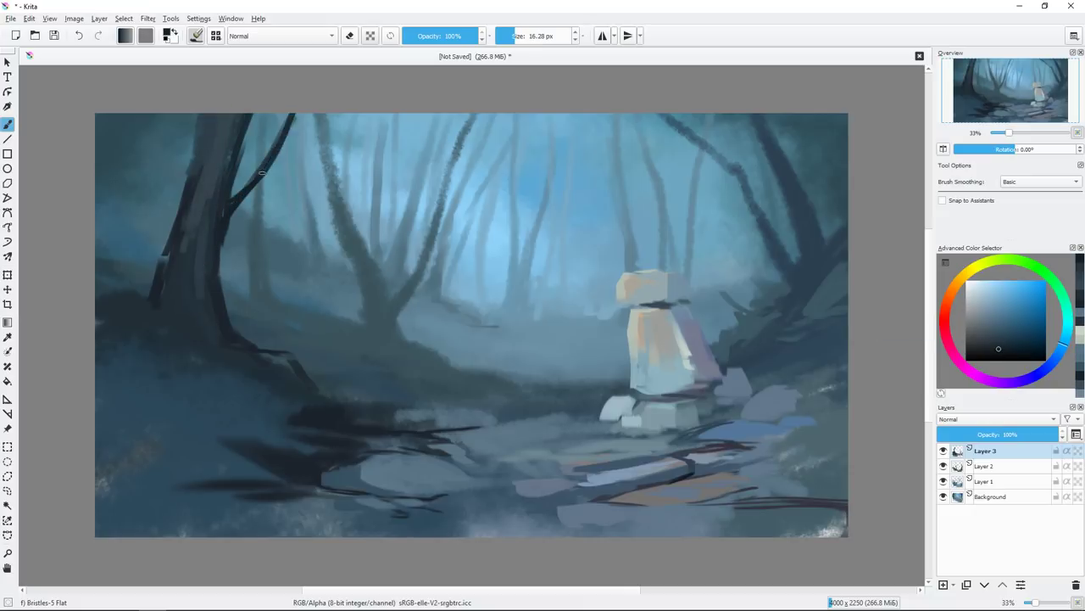
{"action": "left_click_drag", "start_coordinate": [231, 197], "coordinate": [250, 184]}
Paint dark roots at the tree base and a dark trunk along the left edge.
{"action": "left_click_drag", "start_coordinate": [203, 350], "coordinate": [183, 355]}
{"action": "mouse_move", "coordinate": [158, 287]}
{"action": "left_mouse_down"}
{"action": "mouse_move", "coordinate": [109, 297]}
{"action": "mouse_move", "coordinate": [99, 129]}
{"action": "left_mouse_up"}
{"action": "mouse_move", "coordinate": [110, 288]}
{"action": "left_mouse_down"}
{"action": "mouse_move", "coordinate": [98, 115]}
{"action": "mouse_move", "coordinate": [101, 200]}
{"action": "left_mouse_up"}
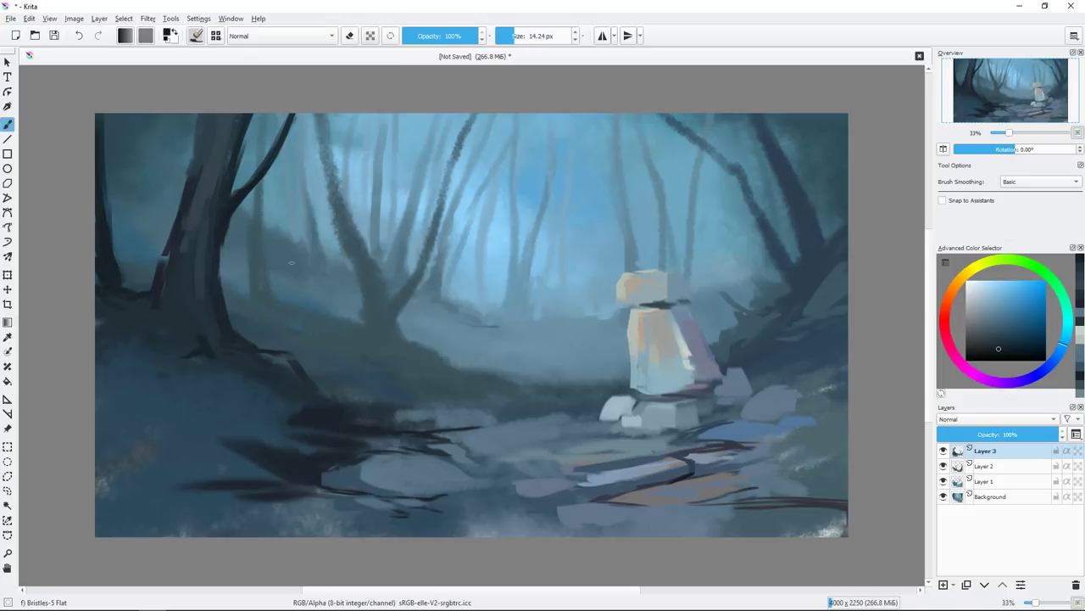
{"action": "left_click", "coordinate": [221, 178], "text": "ctrl"}
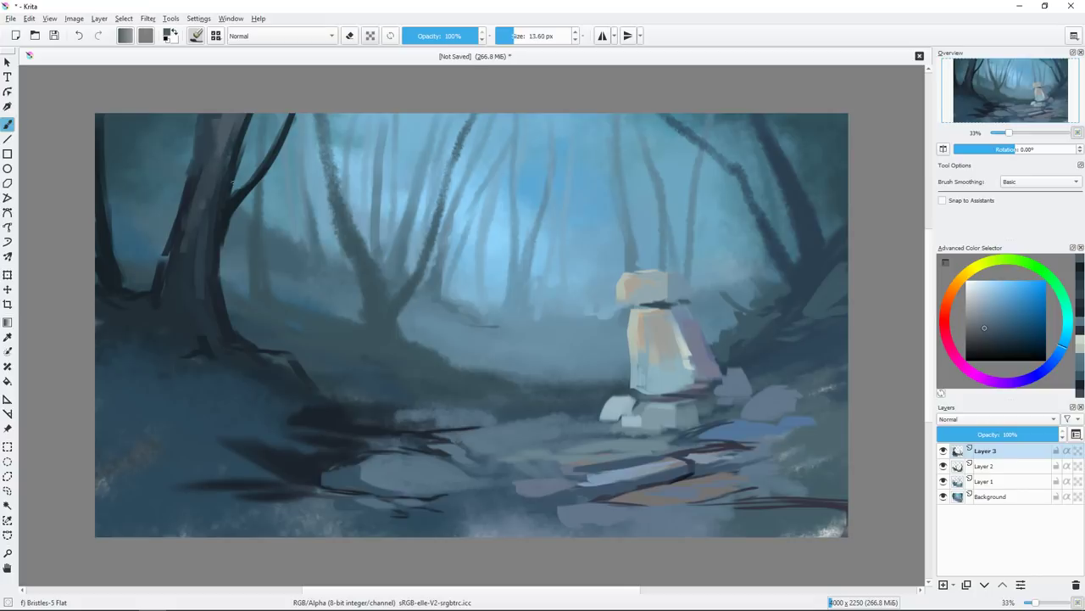
{"action": "left_click", "coordinate": [227, 209], "text": "ctrl"}
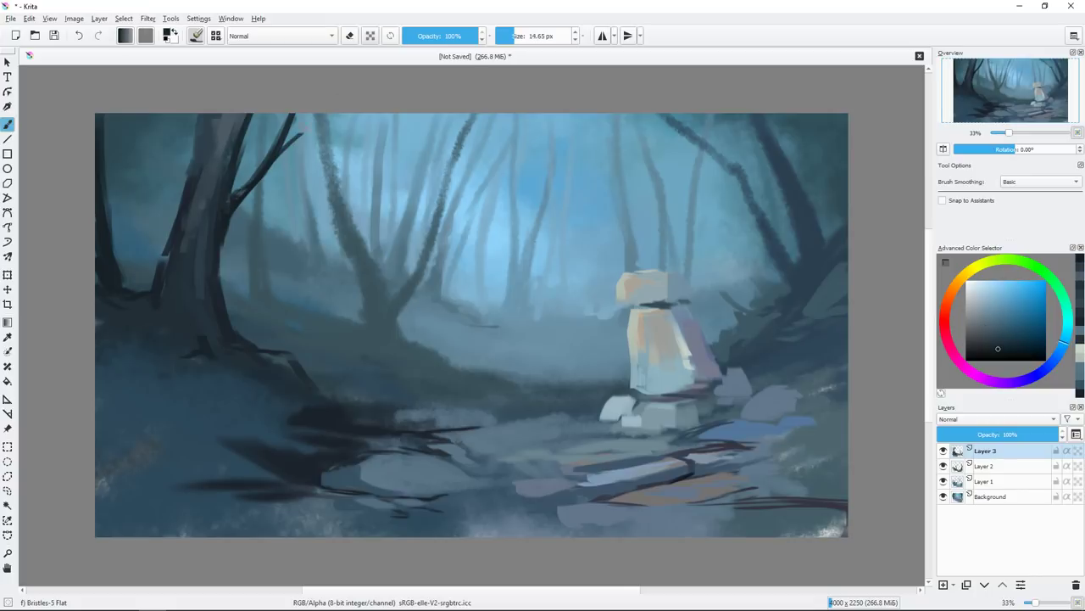
Paint light rock shapes on the lower-left ground.
{"action": "left_click_drag", "start_coordinate": [373, 332], "coordinate": [337, 300]}
{"action": "left_click_drag", "start_coordinate": [290, 338], "coordinate": [317, 355]}
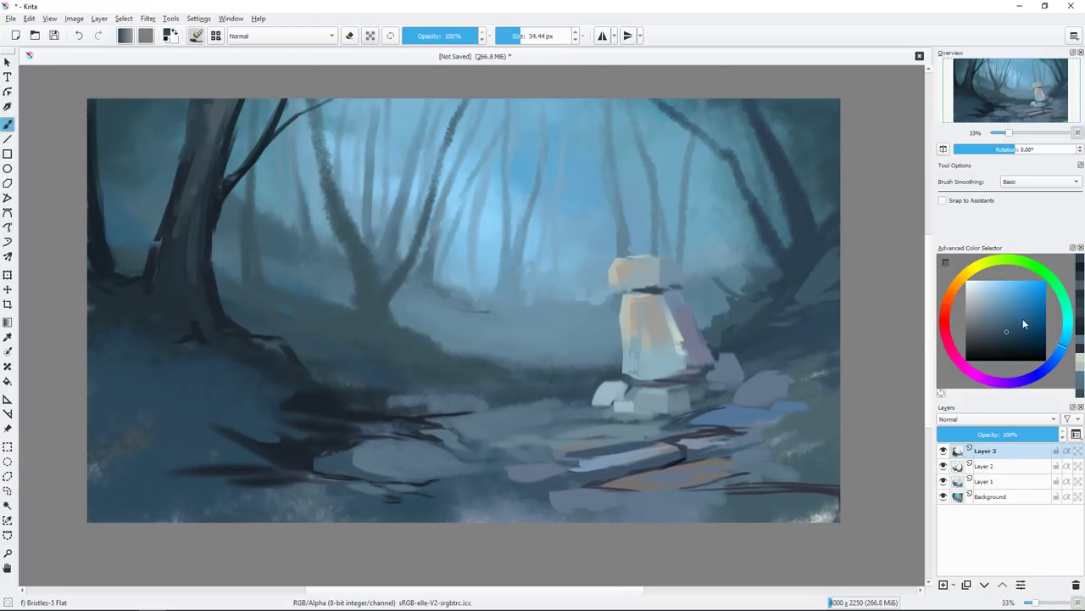
{"action": "left_click", "coordinate": [199, 420], "text": "ctrl"}
{"action": "left_click_drag", "start_coordinate": [242, 421], "coordinate": [374, 431]}
{"action": "left_click", "coordinate": [338, 449], "text": "ctrl"}
Paint dark shadows at the figure's base with sampled darker colours.
{"action": "left_click_drag", "start_coordinate": [584, 432], "coordinate": [583, 421]}
{"action": "left_click", "coordinate": [535, 479], "text": "ctrl"}
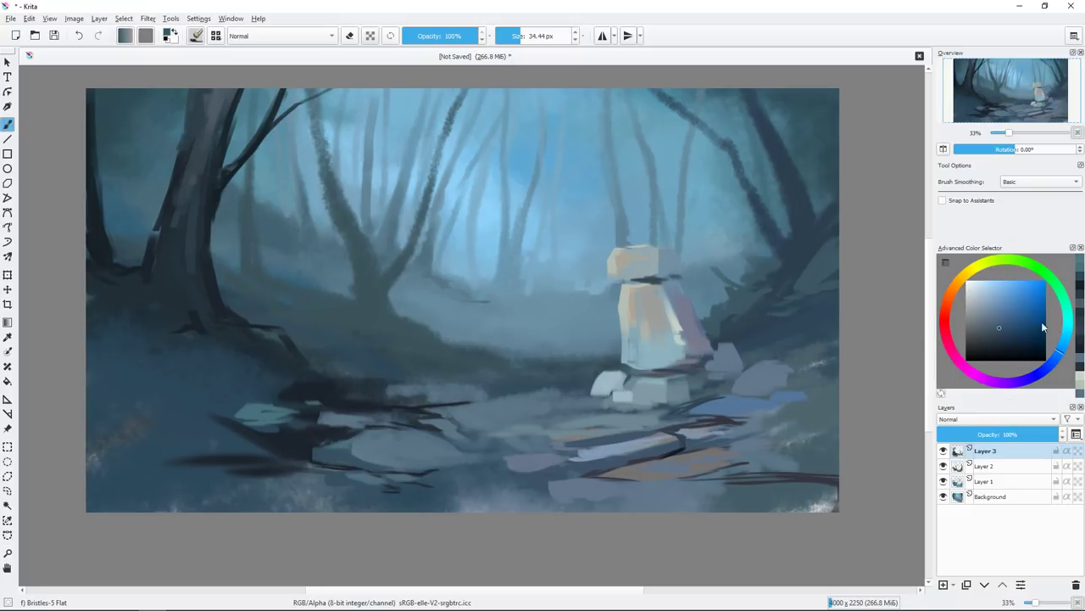
{"action": "left_click_drag", "start_coordinate": [534, 480], "coordinate": [494, 467]}
{"action": "left_click", "coordinate": [493, 475], "text": "ctrl"}
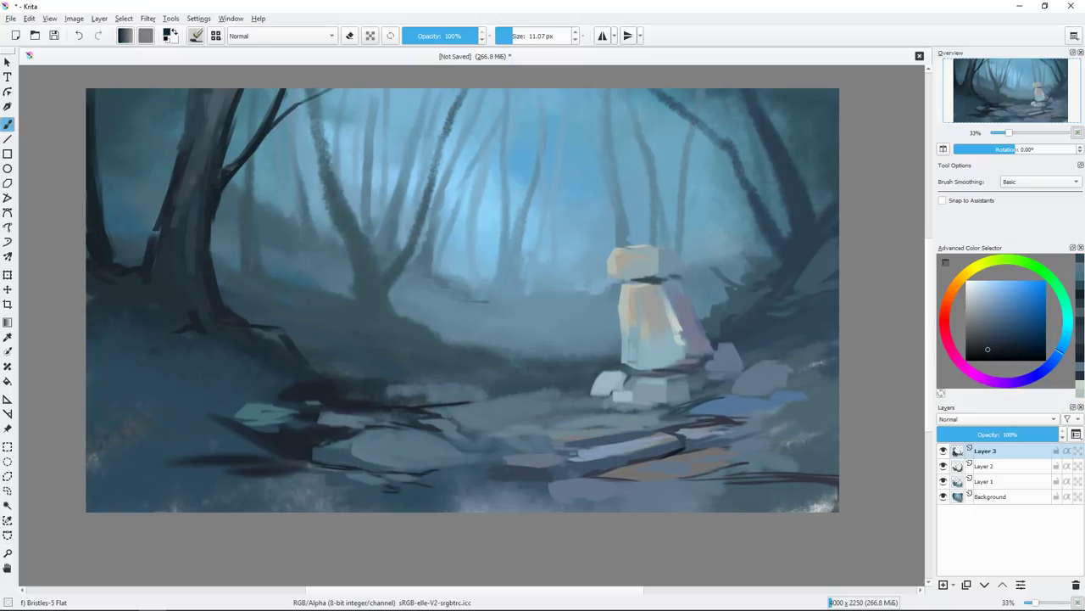
{"action": "left_click_drag", "start_coordinate": [566, 471], "coordinate": [583, 472]}
{"action": "left_click", "coordinate": [526, 483], "text": "ctrl"}
{"action": "mouse_move", "coordinate": [509, 483]}
{"action": "left_mouse_down"}
{"action": "mouse_move", "coordinate": [558, 475]}
{"action": "mouse_move", "coordinate": [482, 486]}
{"action": "mouse_move", "coordinate": [527, 502]}
{"action": "mouse_move", "coordinate": [452, 502]}
{"action": "left_mouse_up"}
{"action": "left_click", "coordinate": [528, 483], "text": "ctrl"}
Cover the dark strokes by the figure with light and paint dark strokes along the bottom.
{"action": "left_click", "coordinate": [543, 487], "text": "ctrl"}
{"action": "left_click", "coordinate": [543, 473], "text": "ctrl"}
{"action": "left_click", "coordinate": [526, 502], "text": "ctrl"}
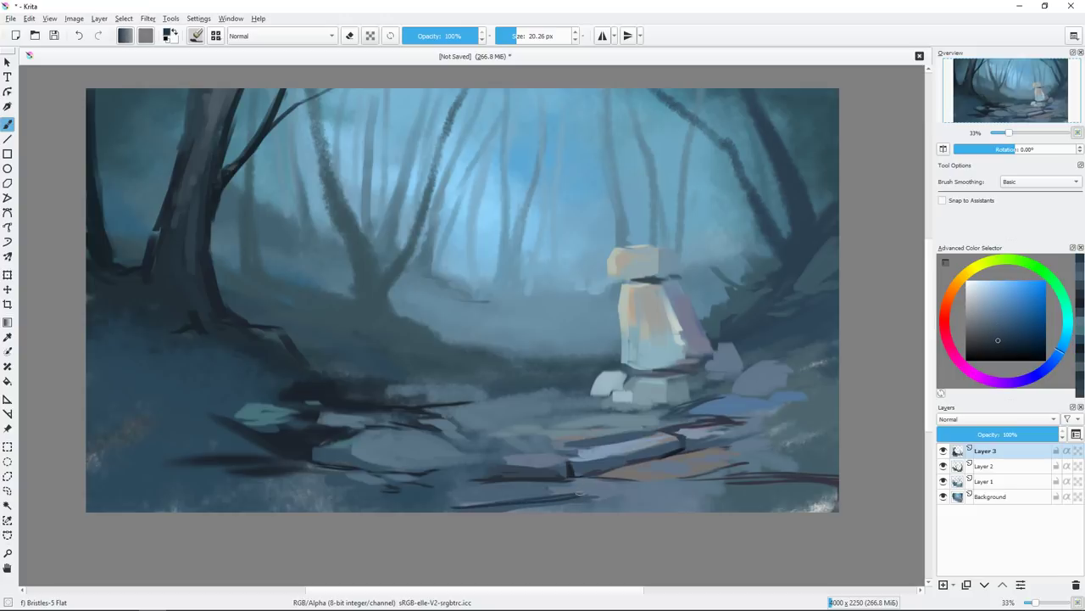
{"action": "left_click_drag", "start_coordinate": [518, 507], "coordinate": [466, 511]}
{"action": "left_click_drag", "start_coordinate": [573, 496], "coordinate": [453, 500]}
{"action": "left_click_drag", "start_coordinate": [541, 500], "coordinate": [407, 510]}
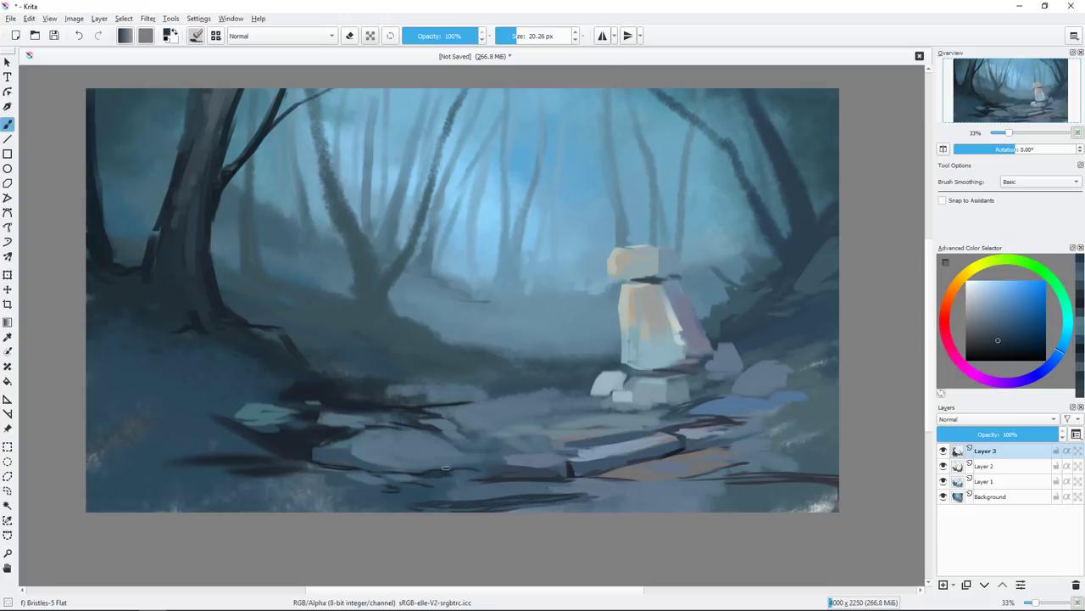
Sample blue-greys and paint rock shapes around the figure's base.
{"action": "left_click", "coordinate": [493, 462], "text": "ctrl"}
{"action": "left_click", "coordinate": [548, 487], "text": "ctrl"}
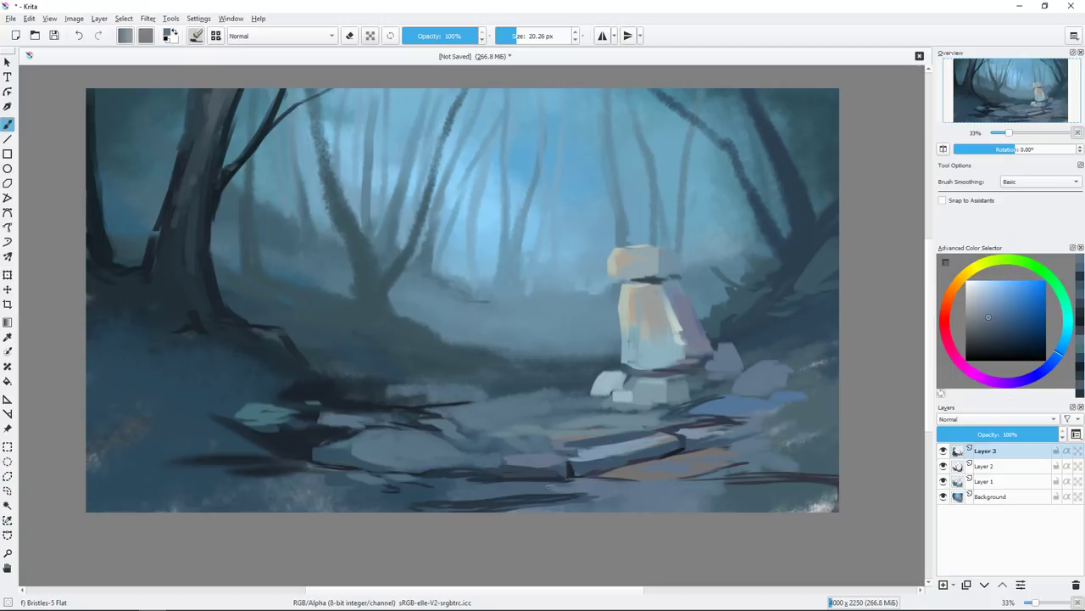
{"action": "key", "text": "["}
{"action": "left_click", "coordinate": [549, 485], "text": "ctrl"}
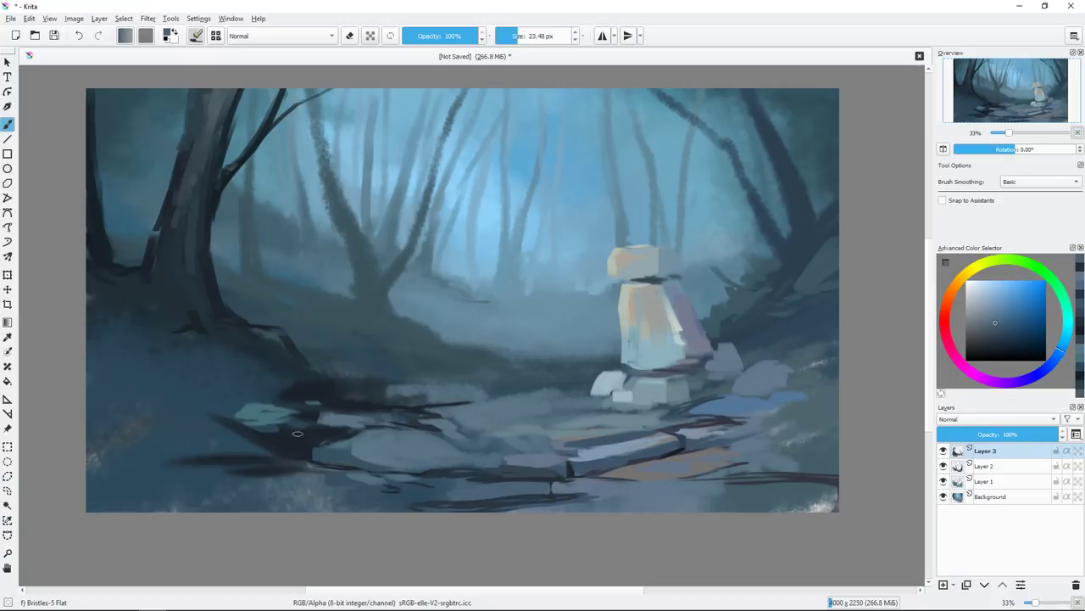
{"action": "key", "text": "]"}
{"action": "key", "text": "]"}
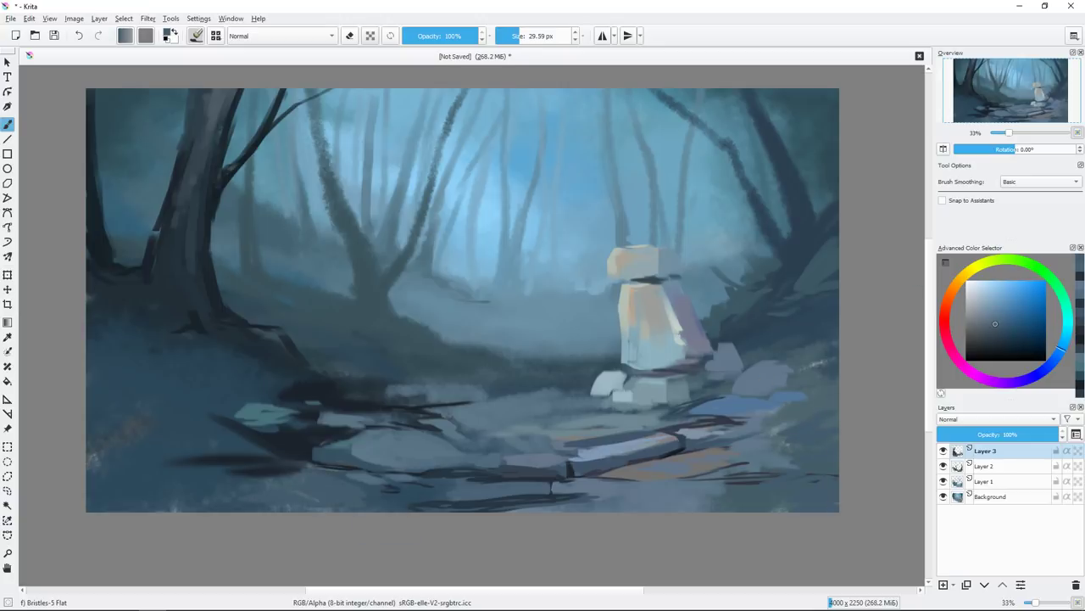
{"action": "mouse_move", "coordinate": [611, 340]}
{"action": "left_mouse_down"}
{"action": "mouse_move", "coordinate": [589, 373]}
{"action": "mouse_move", "coordinate": [569, 360]}
{"action": "left_mouse_up"}
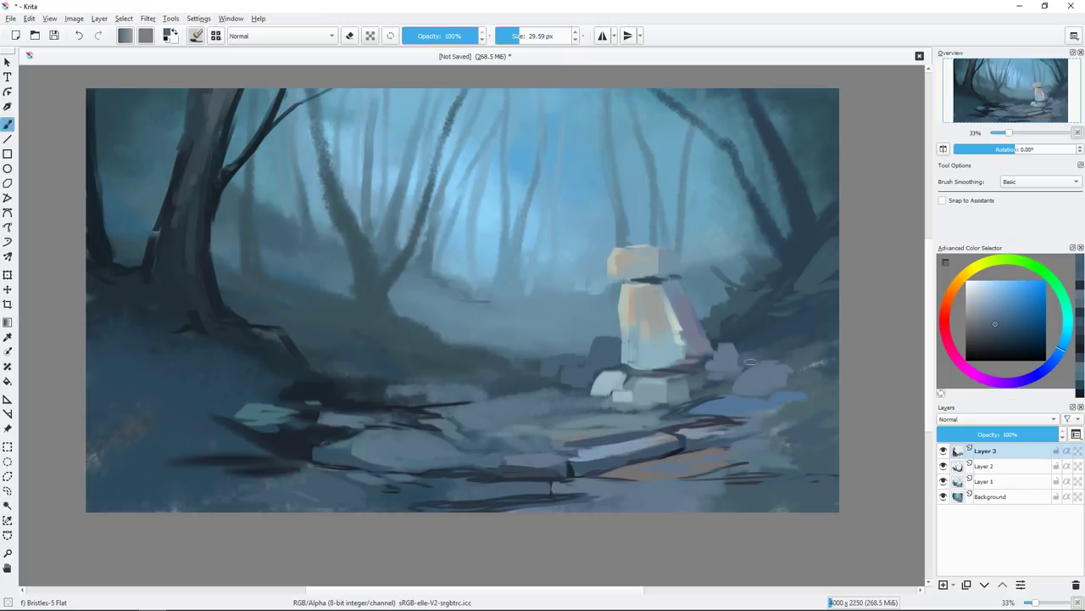
Paint pale-blue highlight strokes on the path rocks.
{"action": "left_click", "coordinate": [594, 355], "text": "ctrl"}
{"action": "key", "text": "["}
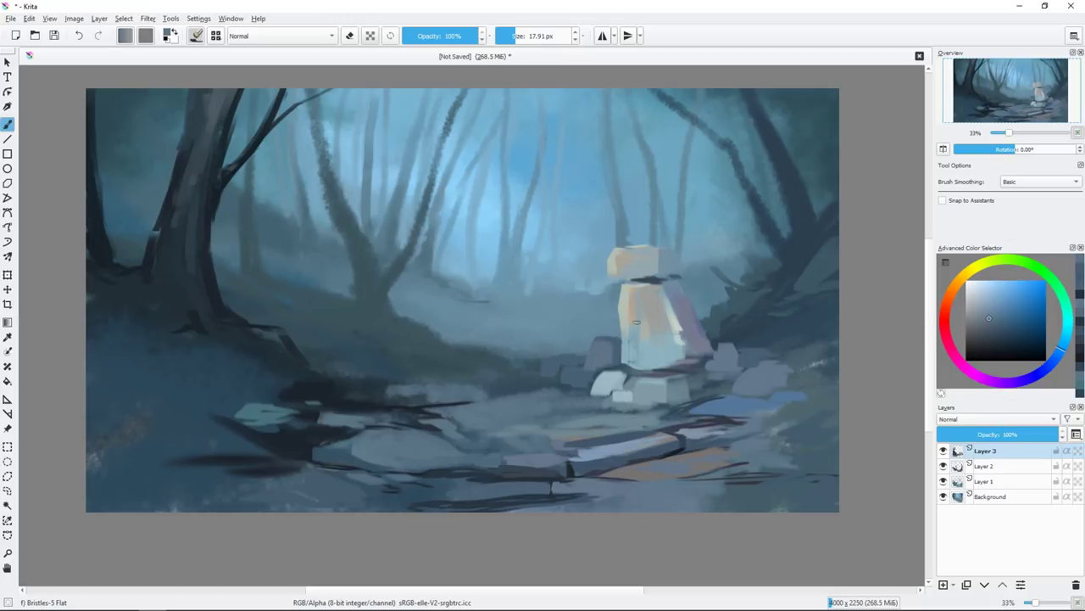
{"action": "left_click", "coordinate": [596, 387], "text": "ctrl"}
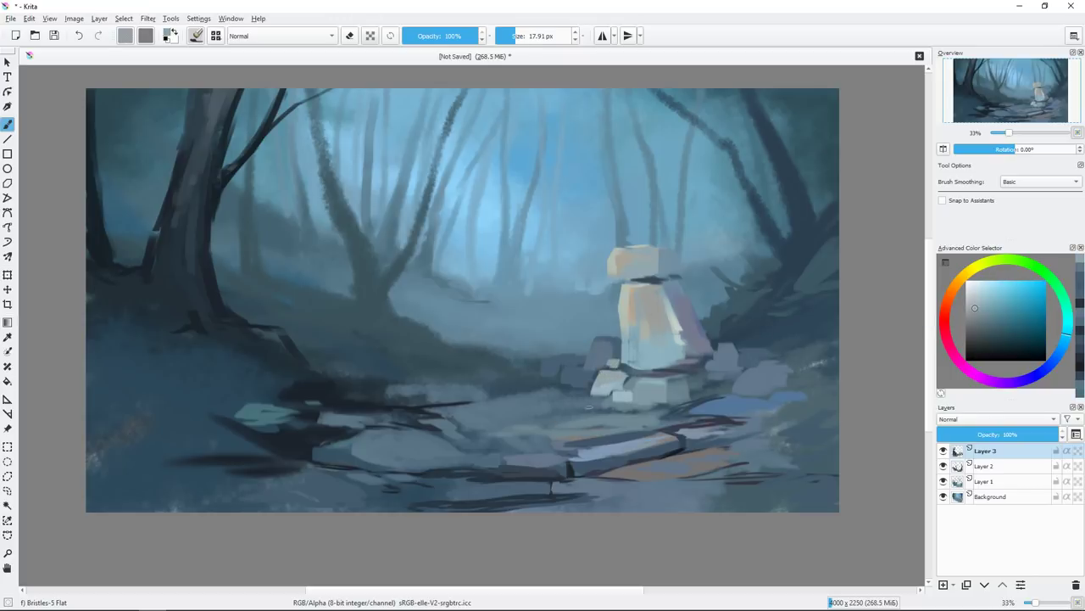
{"action": "key", "text": "]"}
{"action": "left_click", "coordinate": [598, 466], "text": "ctrl"}
{"action": "mouse_move", "coordinate": [675, 424]}
{"action": "left_mouse_down"}
{"action": "mouse_move", "coordinate": [586, 431]}
{"action": "mouse_move", "coordinate": [643, 430]}
{"action": "left_mouse_up"}
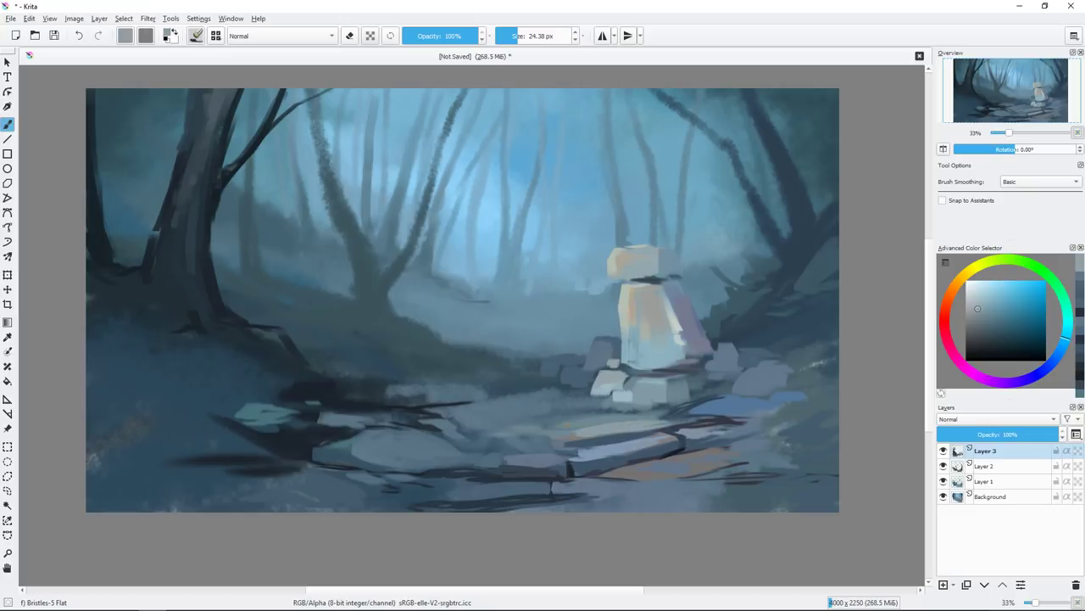
{"action": "left_click_drag", "start_coordinate": [534, 427], "coordinate": [587, 426]}
Pick a darker blue with a smaller brush and open the colour adjustment filters list.
{"action": "key", "text": "["}
{"action": "key", "text": "["}
{"action": "key", "text": "["}
{"action": "left_click", "coordinate": [577, 426], "text": "ctrl"}
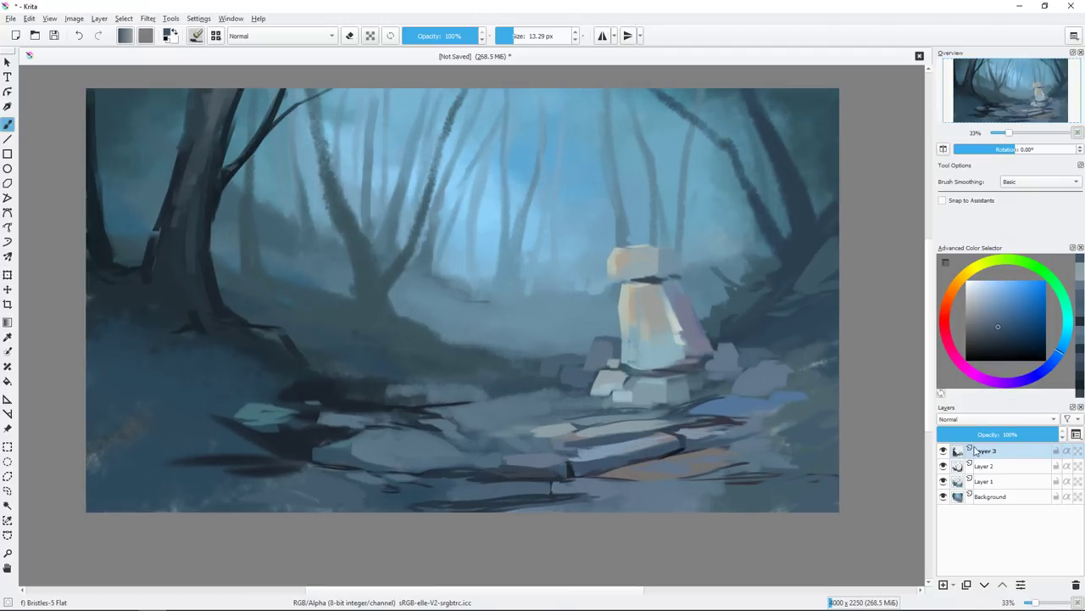
{"action": "left_click", "coordinate": [147, 18]}
{"action": "mouse_move", "coordinate": [163, 44]}
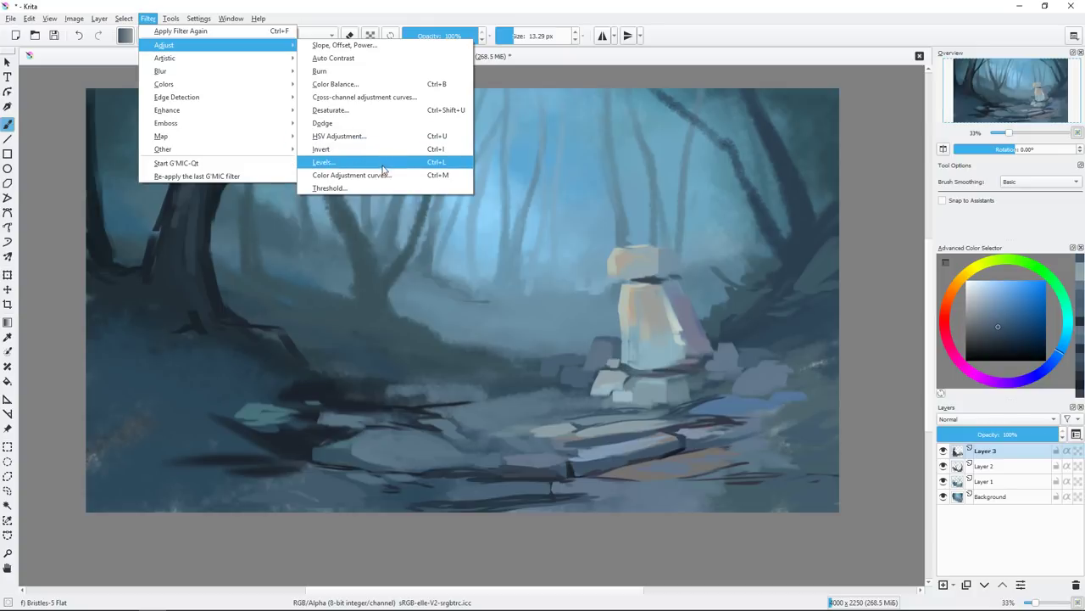
Darken the midtones of Layer 3 and Layer 2 with Levels at gamma about 0.8.
{"action": "left_click", "coordinate": [381, 165]}
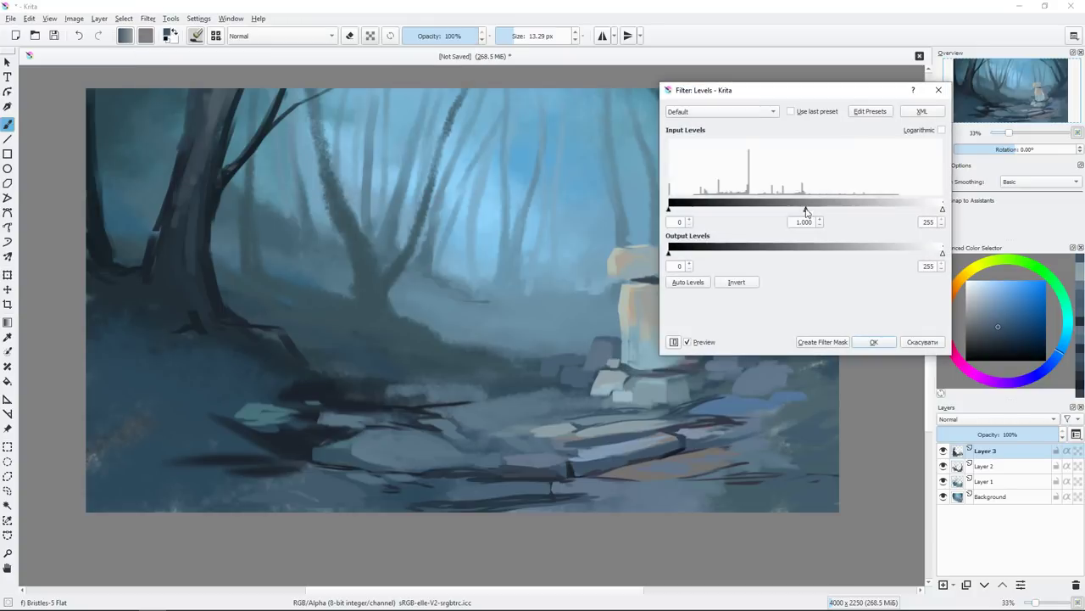
{"action": "left_click_drag", "start_coordinate": [805, 210], "coordinate": [817, 213]}
{"action": "left_click", "coordinate": [874, 342]}
{"action": "left_click", "coordinate": [983, 466]}
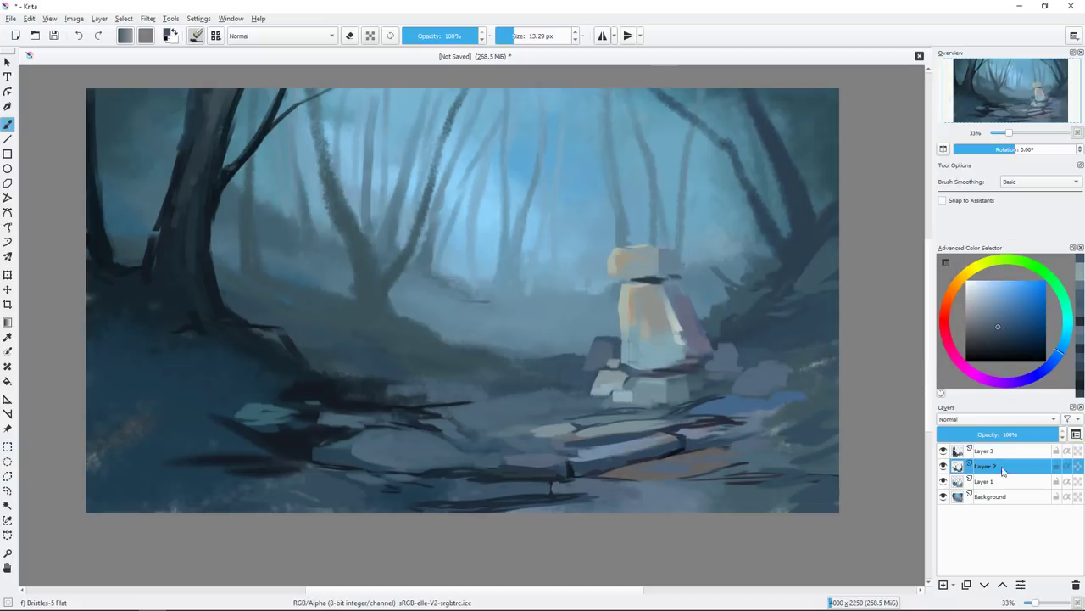
{"action": "left_click", "coordinate": [148, 18]}
{"action": "left_click", "coordinate": [381, 164]}
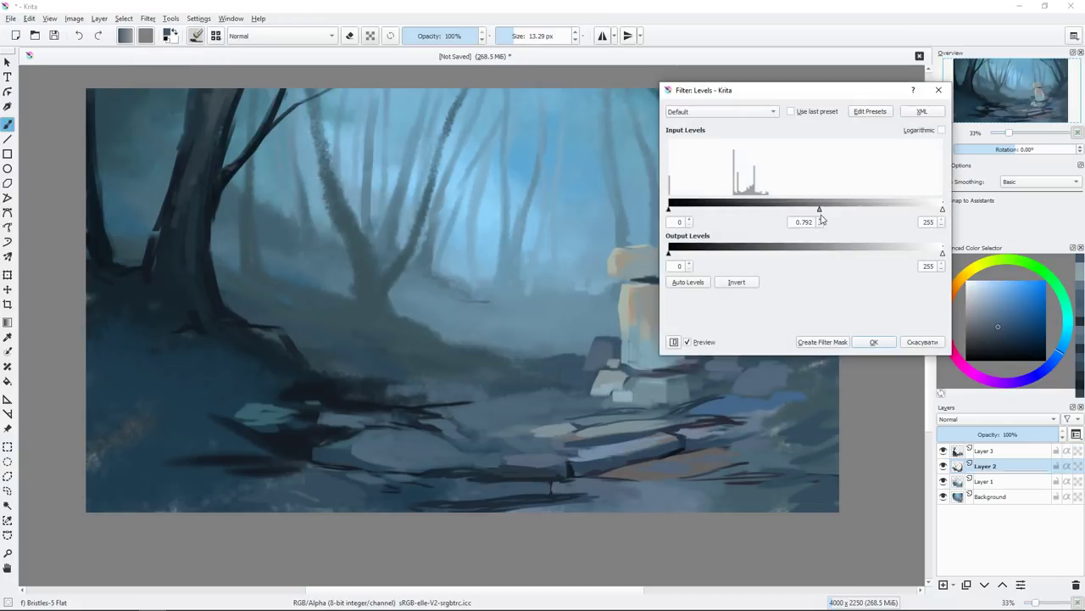
{"action": "left_click", "coordinate": [874, 341]}
Apply the same Levels midtone darkening to Layer 1.
{"action": "left_click", "coordinate": [983, 480]}
{"action": "left_click", "coordinate": [148, 17]}
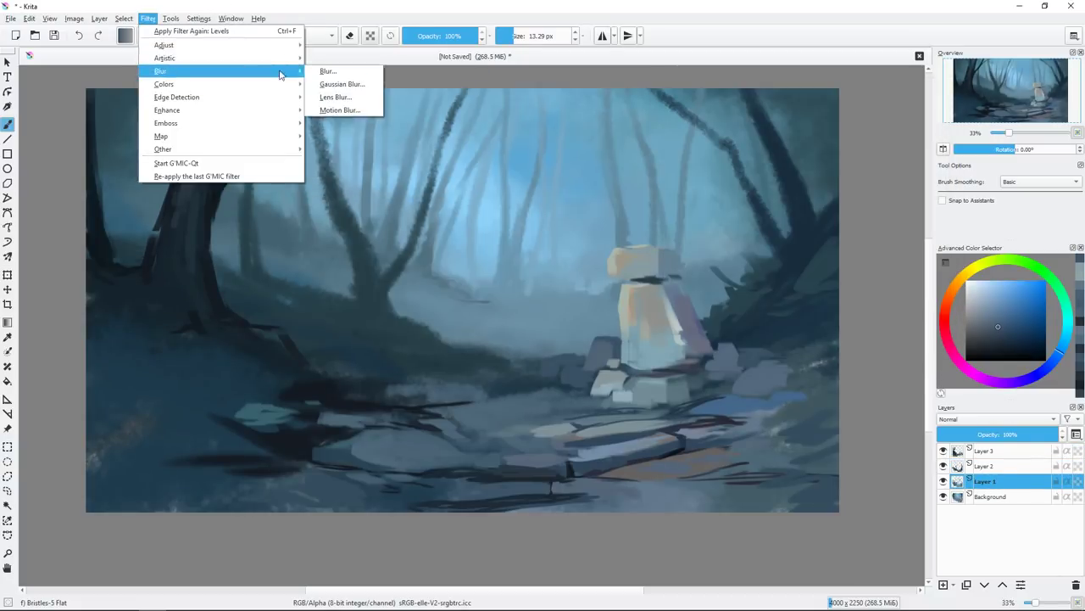
{"action": "mouse_move", "coordinate": [165, 45]}
{"action": "left_click", "coordinate": [375, 153]}
{"action": "left_click_drag", "start_coordinate": [817, 209], "coordinate": [816, 209]}
{"action": "left_click", "coordinate": [875, 342]}
Darken the Background with Levels, then return to Layer 3 with a pale green colour.
{"action": "left_click", "coordinate": [988, 497]}
{"action": "left_click", "coordinate": [149, 17]}
{"action": "left_click", "coordinate": [373, 138]}
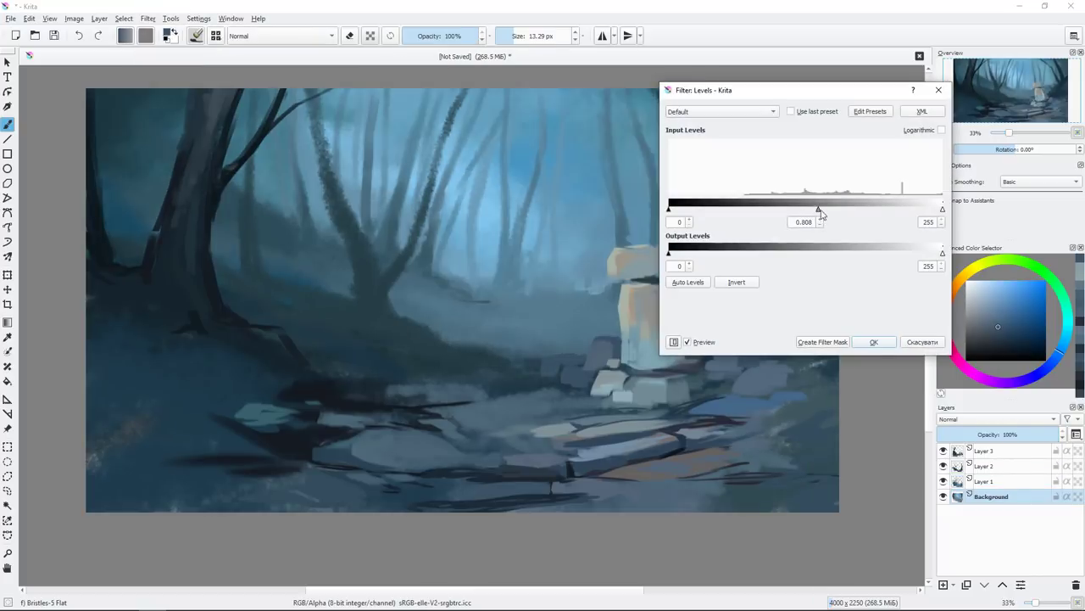
{"action": "left_click", "coordinate": [875, 341]}
{"action": "left_click", "coordinate": [984, 450]}
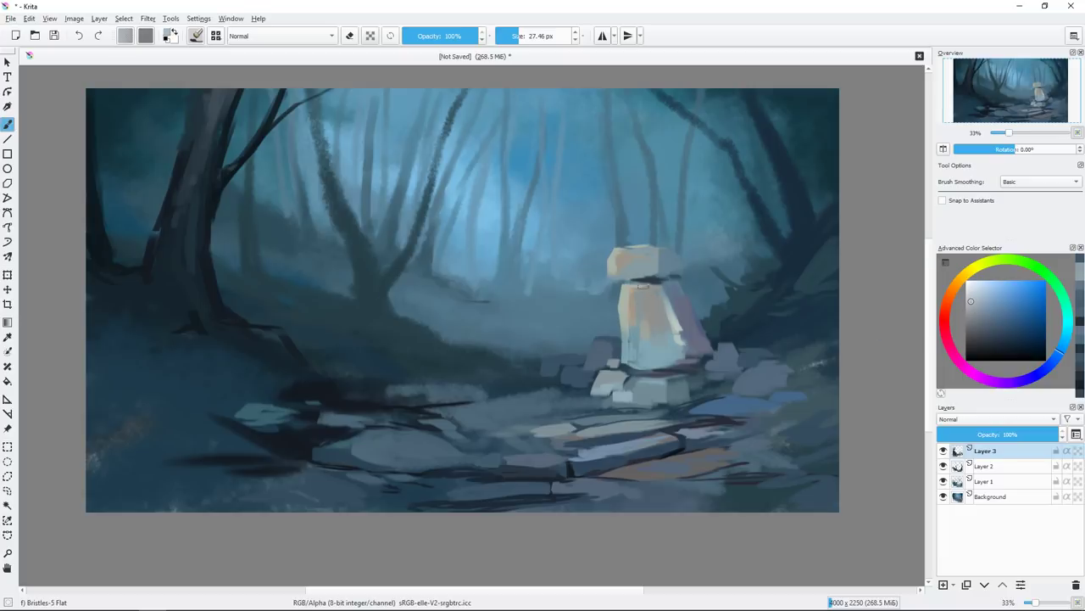
{"action": "left_click", "coordinate": [971, 289]}
Lighten the stone figure's top and body, with bluish-purple strokes on its right side.
{"action": "mouse_move", "coordinate": [636, 251]}
{"action": "left_mouse_down"}
{"action": "mouse_move", "coordinate": [655, 265]}
{"action": "mouse_move", "coordinate": [648, 249]}
{"action": "left_mouse_up"}
{"action": "mouse_move", "coordinate": [659, 295]}
{"action": "left_mouse_down"}
{"action": "mouse_move", "coordinate": [675, 323]}
{"action": "mouse_move", "coordinate": [664, 362]}
{"action": "left_mouse_up"}
{"action": "left_click", "coordinate": [704, 288], "text": "ctrl"}
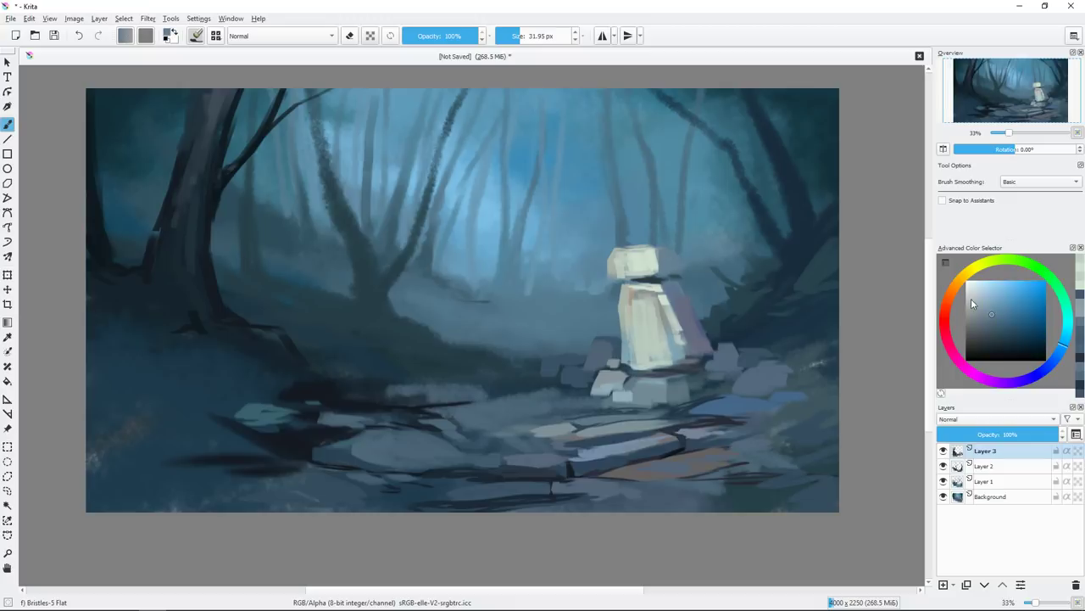
{"action": "left_click_drag", "start_coordinate": [670, 251], "coordinate": [701, 338]}
{"action": "mouse_move", "coordinate": [678, 288]}
{"action": "left_mouse_down"}
{"action": "mouse_move", "coordinate": [692, 335]}
{"action": "mouse_move", "coordinate": [703, 339]}
{"action": "mouse_move", "coordinate": [686, 335]}
{"action": "mouse_move", "coordinate": [636, 363]}
{"action": "mouse_move", "coordinate": [665, 395]}
{"action": "left_mouse_up"}
{"action": "key", "text": "bracketleft"}
{"action": "left_click", "coordinate": [709, 349], "text": "ctrl"}
{"action": "left_click", "coordinate": [640, 293], "text": "ctrl"}
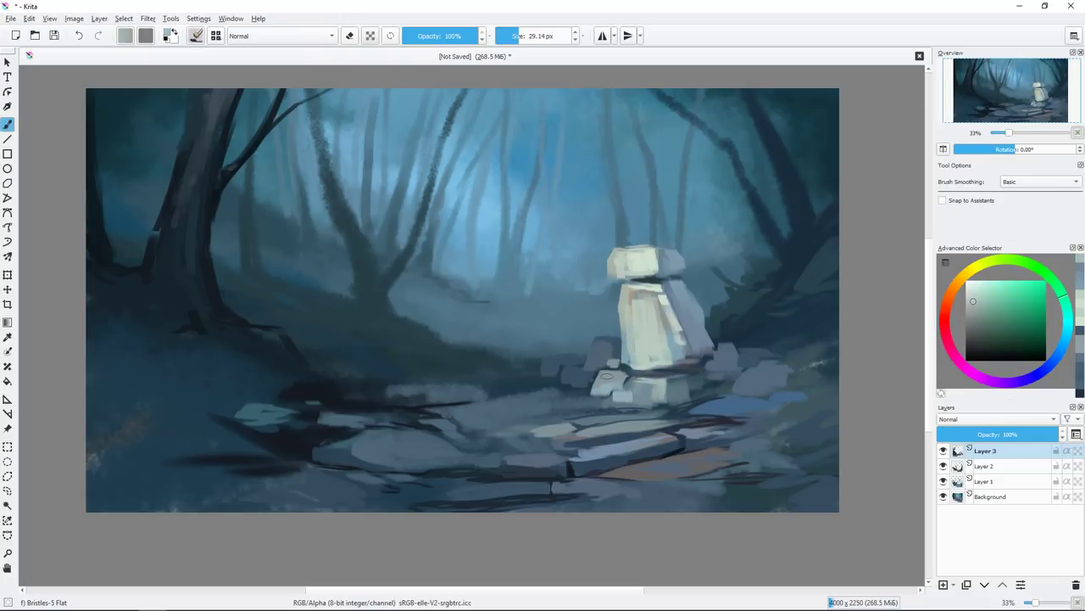
{"action": "left_click", "coordinate": [653, 430], "text": "ctrl"}
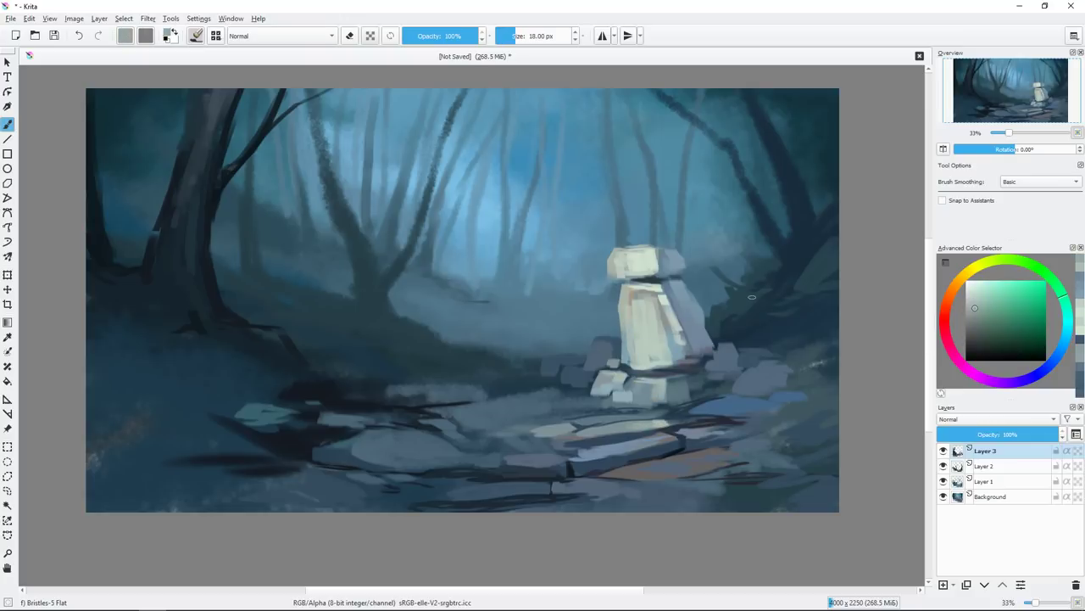
{"action": "key", "text": "bracketright"}
{"action": "key", "text": "bracketright"}
{"action": "key", "text": "bracketright"}
Paint light and faint warm strokes along the stone path.
{"action": "left_click_drag", "start_coordinate": [531, 412], "coordinate": [597, 402]}
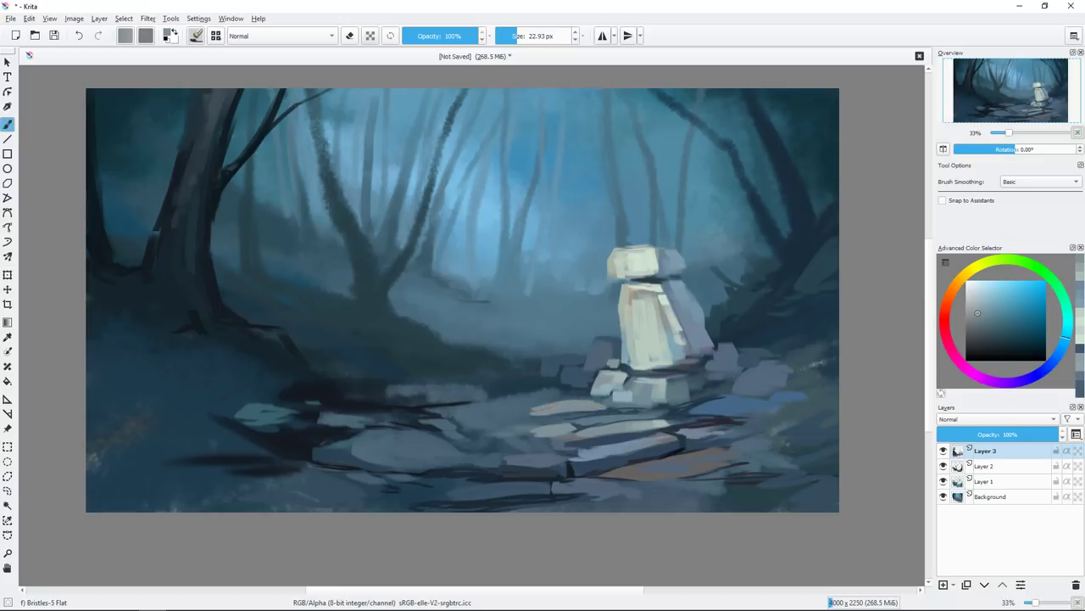
{"action": "left_click", "coordinate": [984, 328]}
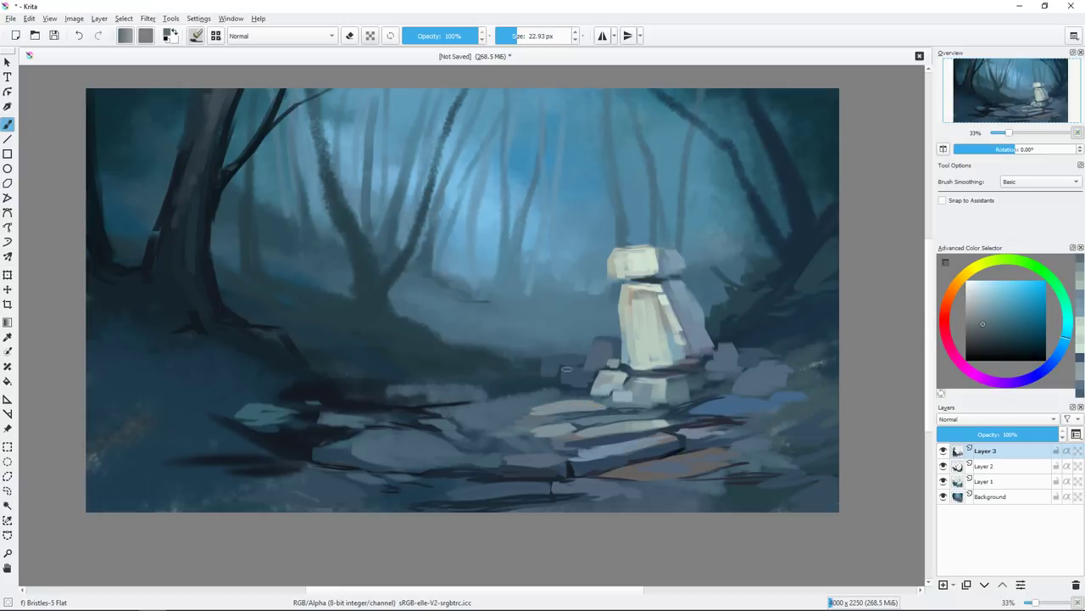
{"action": "key", "text": "bracketright"}
{"action": "left_click_drag", "start_coordinate": [551, 382], "coordinate": [491, 380]}
{"action": "mouse_move", "coordinate": [543, 356]}
{"action": "left_mouse_down"}
{"action": "mouse_move", "coordinate": [486, 373]}
{"action": "mouse_move", "coordinate": [387, 376]}
{"action": "left_mouse_up"}
{"action": "left_click_drag", "start_coordinate": [472, 378], "coordinate": [334, 367]}
{"action": "left_click_drag", "start_coordinate": [419, 373], "coordinate": [331, 371]}
{"action": "left_click", "coordinate": [410, 374], "text": "ctrl"}
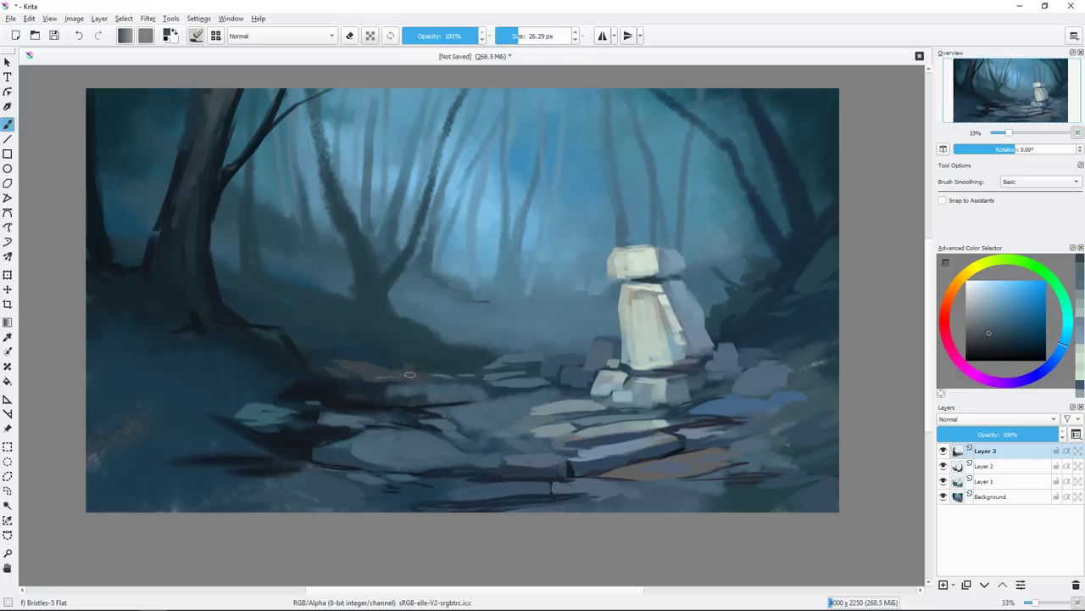
{"action": "left_click_drag", "start_coordinate": [416, 372], "coordinate": [488, 369]}
{"action": "left_click_drag", "start_coordinate": [429, 404], "coordinate": [351, 384]}
Paint pale stones to the right of the figure's base.
{"action": "left_click", "coordinate": [424, 395], "text": "ctrl"}
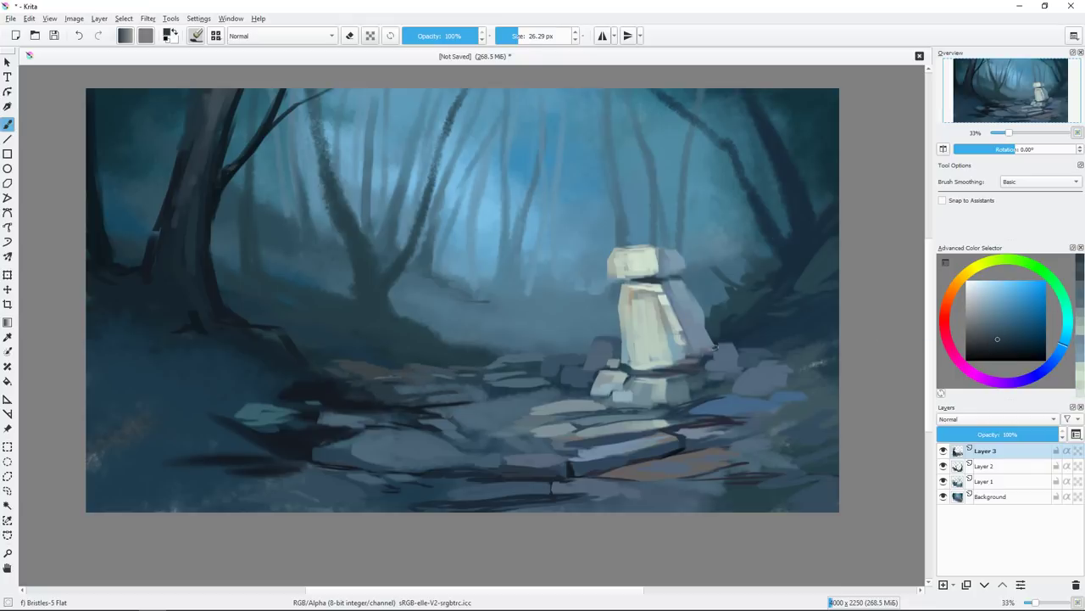
{"action": "key", "text": "bracketright"}
{"action": "key", "text": "bracketright"}
{"action": "key", "text": "bracketright"}
{"action": "left_click", "coordinate": [737, 343], "text": "ctrl"}
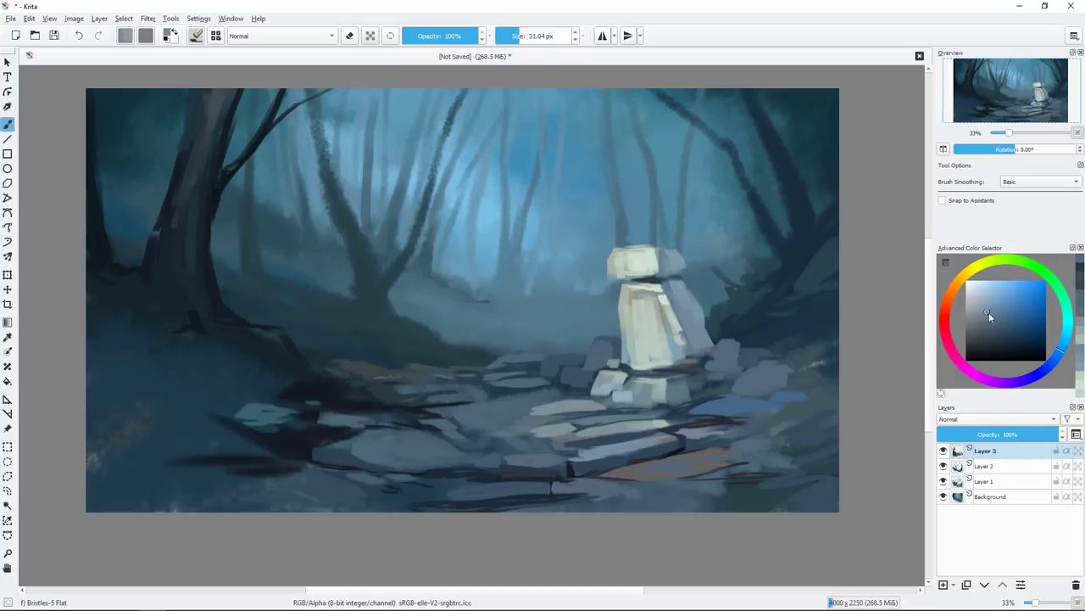
{"action": "left_click", "coordinate": [698, 323], "text": "ctrl"}
{"action": "left_click_drag", "start_coordinate": [728, 348], "coordinate": [706, 363]}
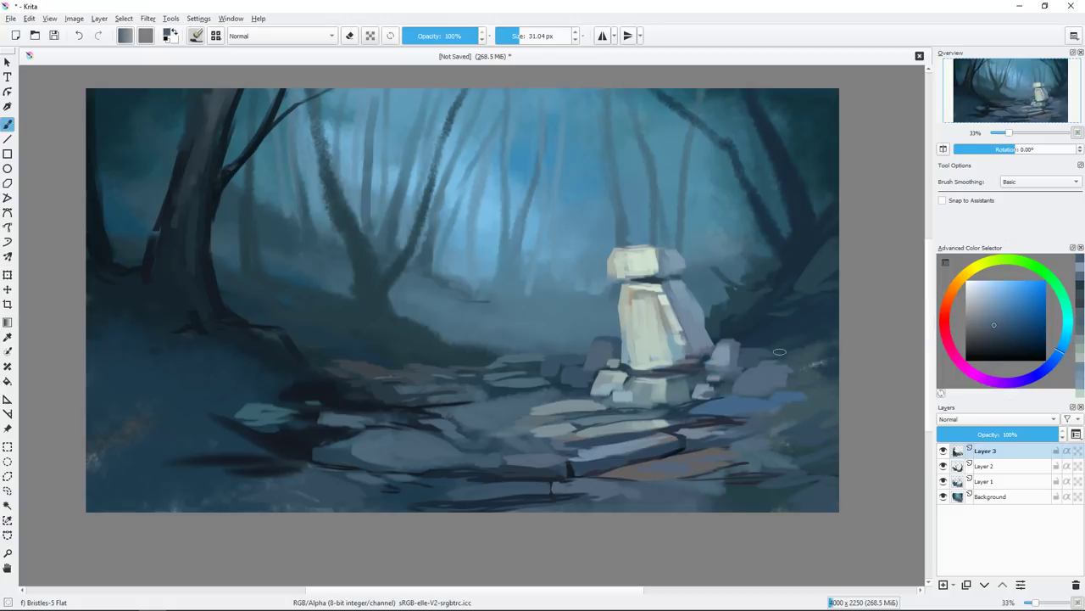
{"action": "left_click", "coordinate": [1000, 317]}
{"action": "mouse_move", "coordinate": [735, 395]}
{"action": "left_mouse_down"}
{"action": "mouse_move", "coordinate": [700, 420]}
{"action": "mouse_move", "coordinate": [718, 413]}
{"action": "left_mouse_up"}
Paint dark and light blue strokes along the right-hand rocks.
{"action": "key", "text": "bracketright"}
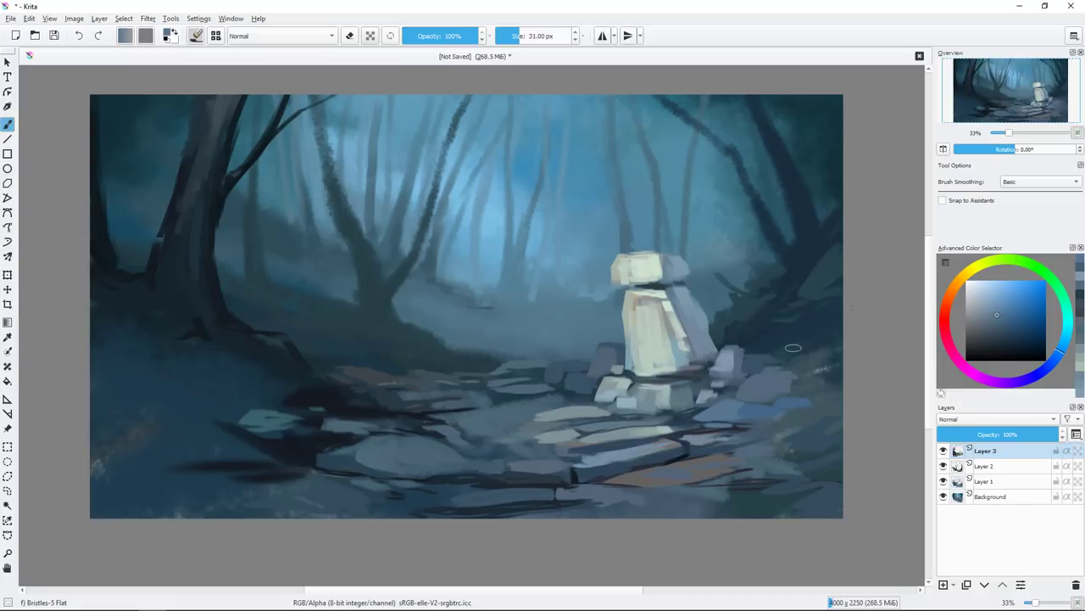
{"action": "left_click", "coordinate": [1005, 341]}
{"action": "key", "text": "bracketleft"}
{"action": "mouse_move", "coordinate": [814, 331]}
{"action": "left_mouse_down"}
{"action": "mouse_move", "coordinate": [837, 388]}
{"action": "mouse_move", "coordinate": [814, 428]}
{"action": "left_mouse_up"}
{"action": "key", "text": "bracketleft"}
{"action": "left_click", "coordinate": [820, 399], "text": "ctrl"}
{"action": "left_click_drag", "start_coordinate": [819, 337], "coordinate": [837, 413]}
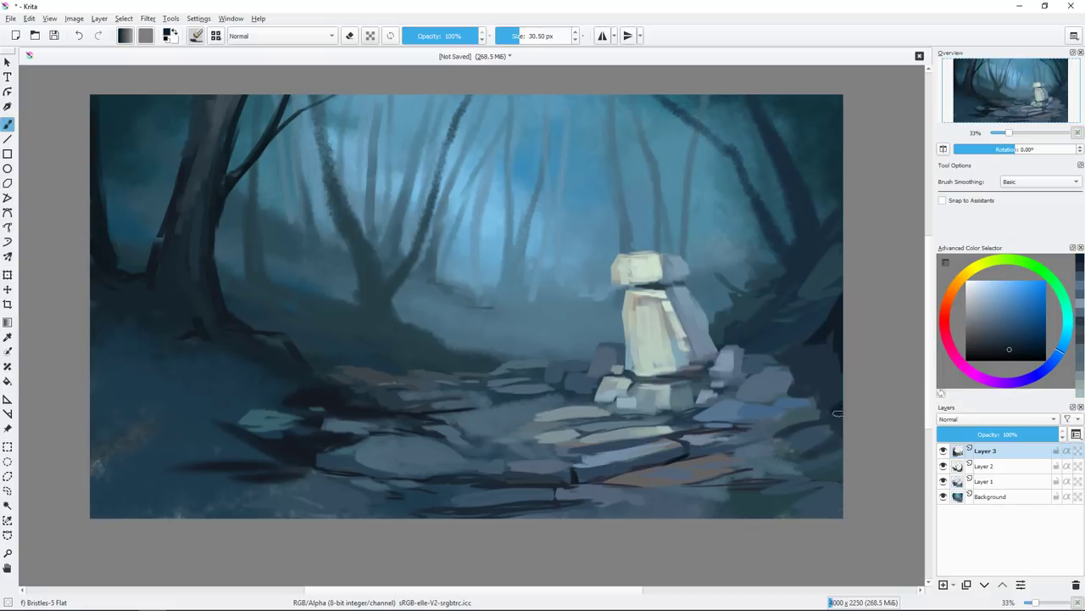
{"action": "left_click", "coordinate": [794, 344], "text": "ctrl"}
{"action": "left_click_drag", "start_coordinate": [780, 343], "coordinate": [818, 378]}
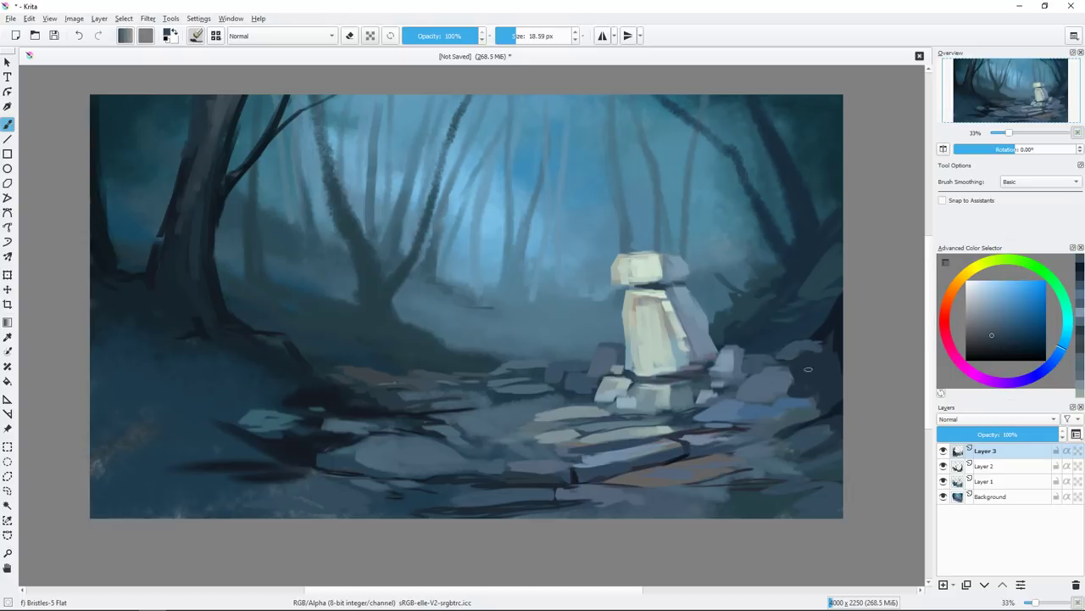
Brighten the small rock right of the figure with pale green-white.
{"action": "key", "text": "bracketright"}
{"action": "key", "text": "bracketright"}
{"action": "key", "text": "bracketright"}
{"action": "left_click", "coordinate": [698, 335], "text": "ctrl"}
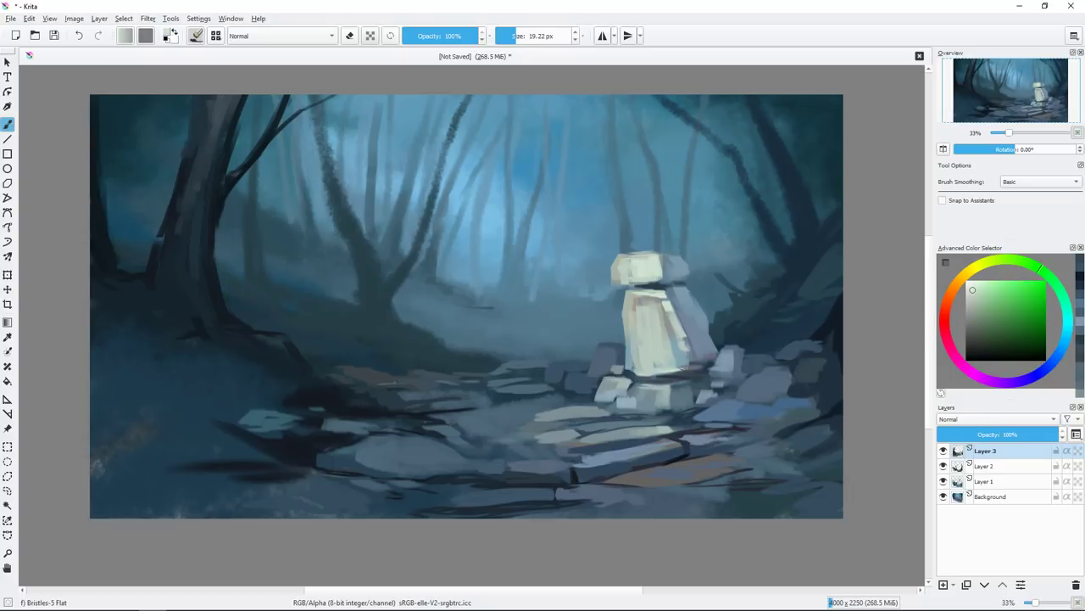
{"action": "mouse_move", "coordinate": [721, 365]}
{"action": "left_mouse_down"}
{"action": "mouse_move", "coordinate": [725, 339]}
{"action": "mouse_move", "coordinate": [700, 371]}
{"action": "left_mouse_up"}
{"action": "left_click", "coordinate": [737, 390], "text": "ctrl"}
{"action": "key", "text": "bracketleft"}
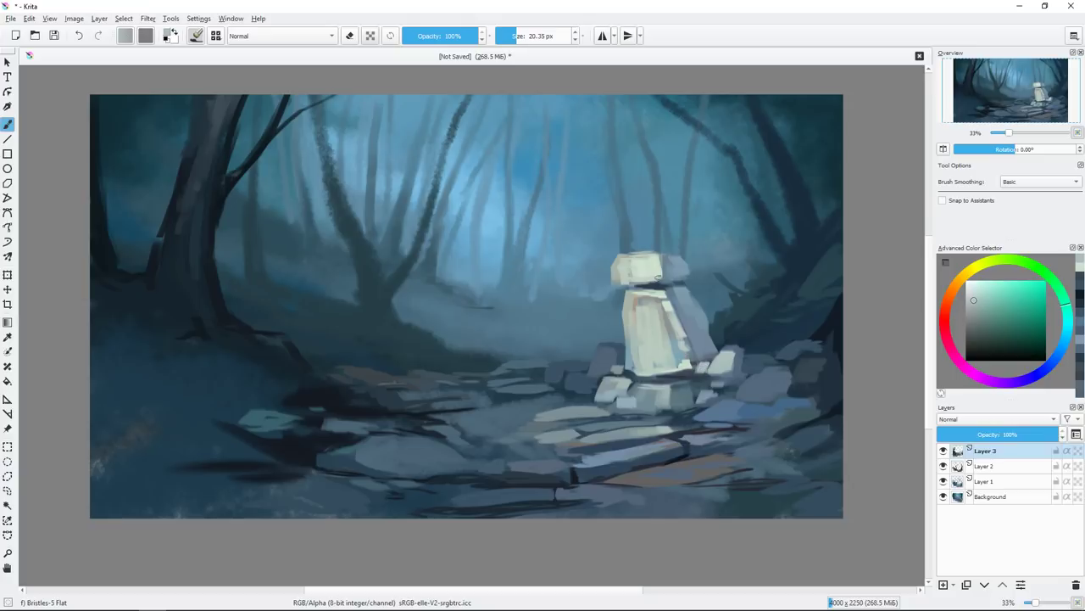
Sample canvas colours, ending on a dark saturated blue with a ~13 px brush.
{"action": "left_click", "coordinate": [729, 343], "text": "ctrl"}
{"action": "key", "text": "bracketleft"}
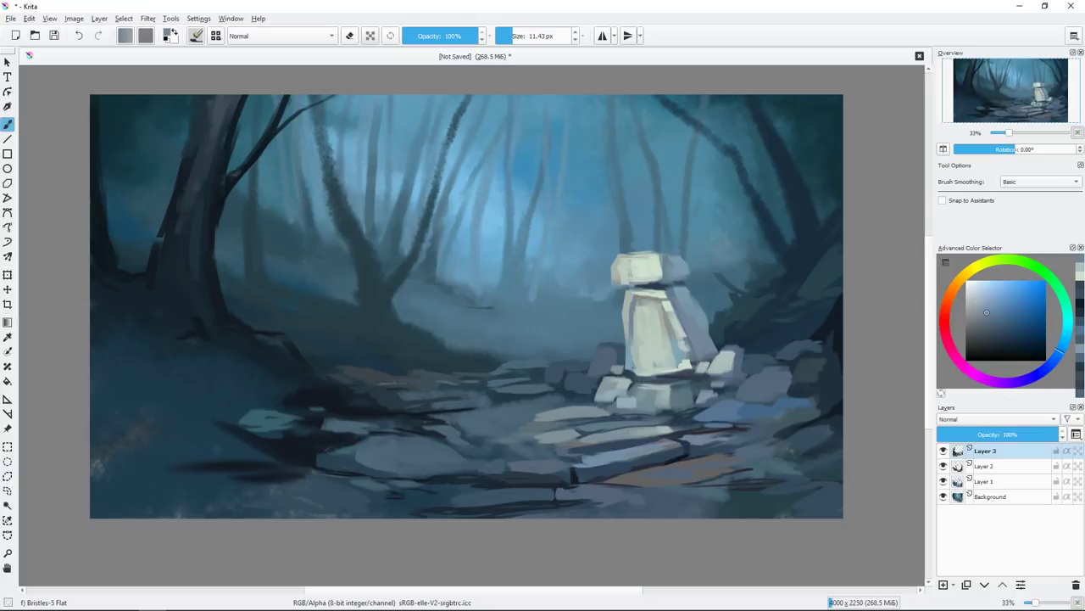
{"action": "left_click", "coordinate": [661, 376], "text": "ctrl"}
{"action": "key", "text": "bracketright"}
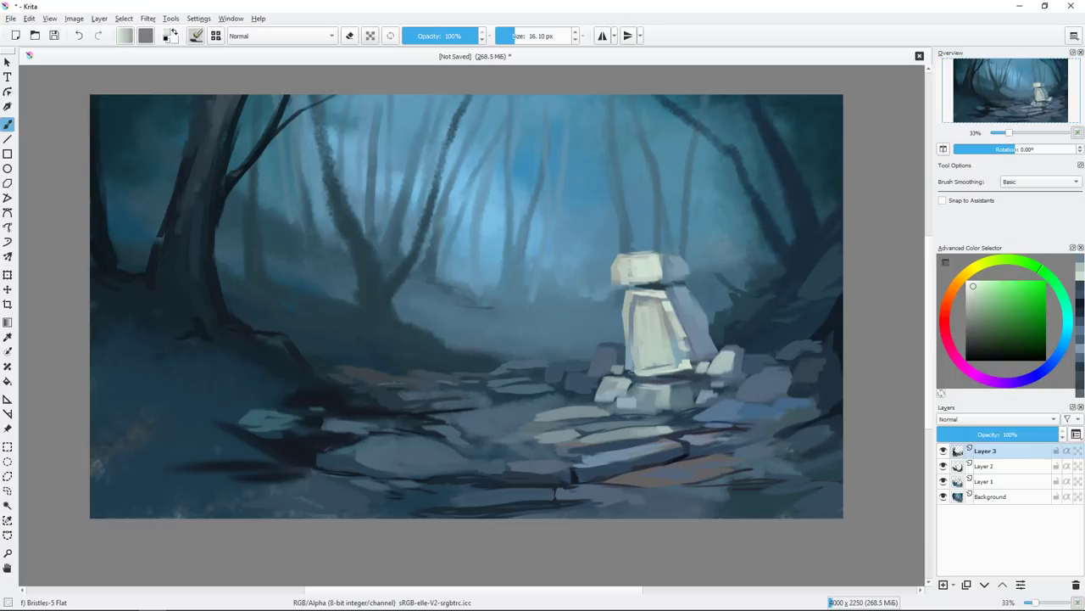
{"action": "left_click", "coordinate": [654, 284], "text": "ctrl"}
{"action": "key", "text": "bracketleft"}
{"action": "key", "text": "bracketleft"}
{"action": "key", "text": "bracketleft"}
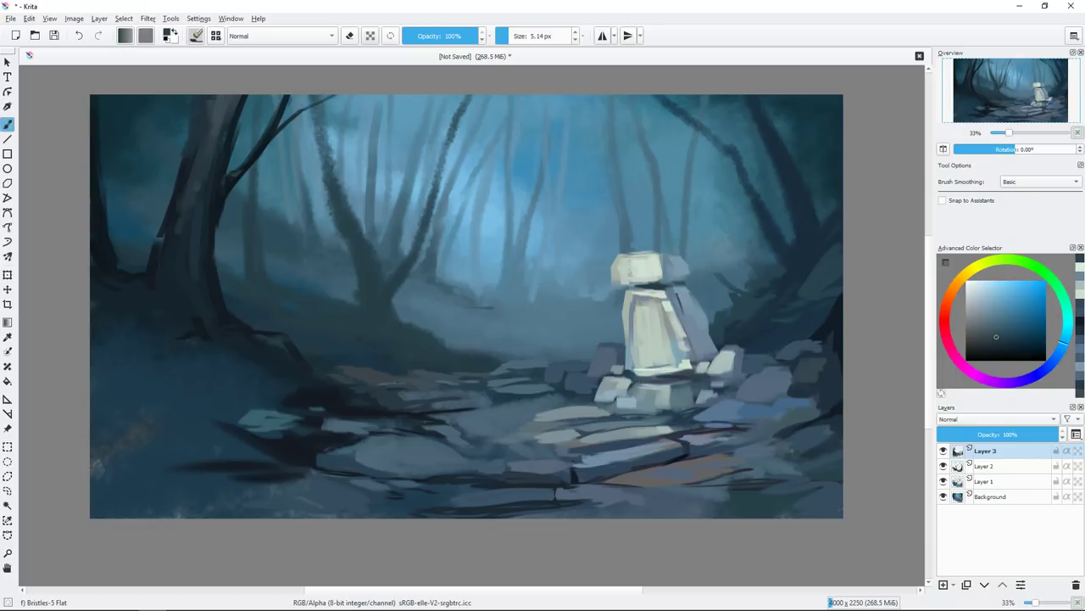
{"action": "key", "text": "bracketright"}
{"action": "key", "text": "bracketright"}
{"action": "left_click", "coordinate": [260, 347], "text": "ctrl"}
Paint dark shadow strokes over the lower-left foreground and along the bottom edges.
{"action": "key", "text": "bracketright"}
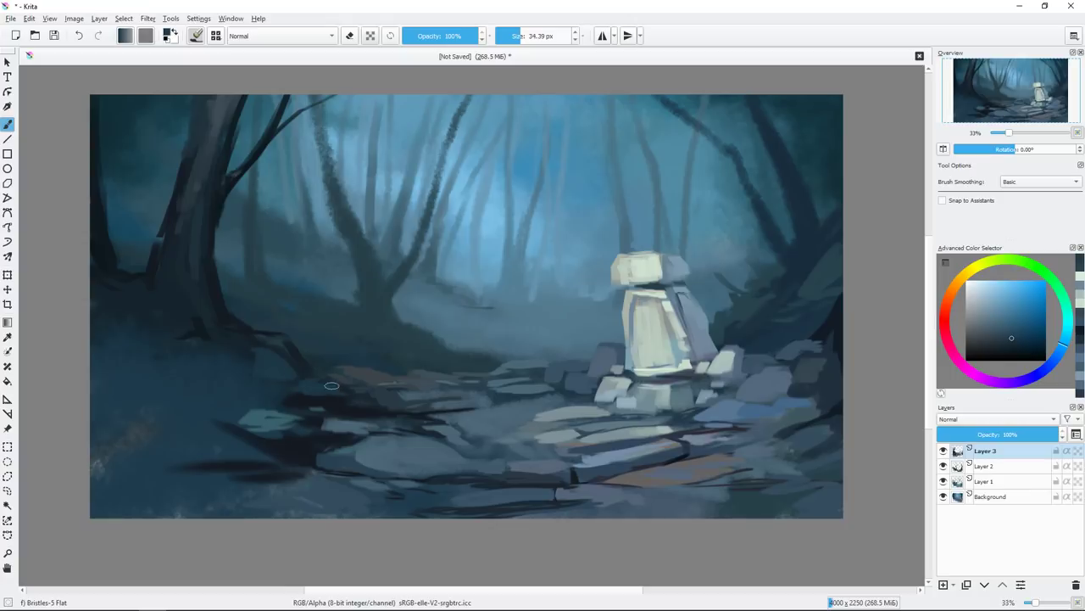
{"action": "left_click", "coordinate": [250, 384], "text": "ctrl"}
{"action": "mouse_move", "coordinate": [136, 305]}
{"action": "left_mouse_down"}
{"action": "mouse_move", "coordinate": [109, 436]}
{"action": "mouse_move", "coordinate": [195, 509]}
{"action": "left_mouse_up"}
{"action": "left_click_drag", "start_coordinate": [119, 373], "coordinate": [229, 424]}
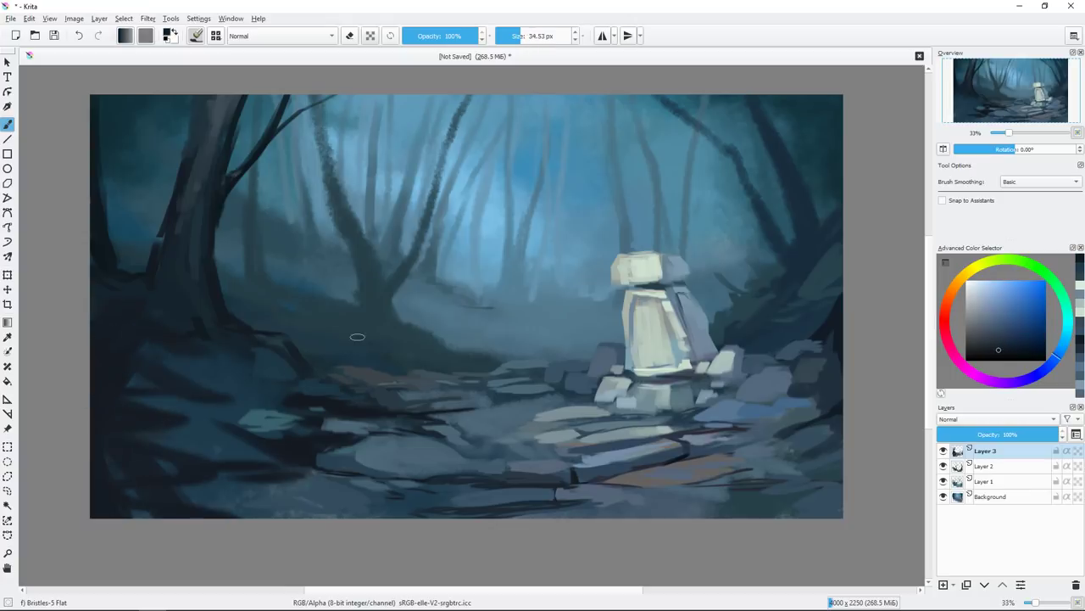
{"action": "left_click_drag", "start_coordinate": [195, 513], "coordinate": [384, 508]}
{"action": "left_click_drag", "start_coordinate": [793, 501], "coordinate": [839, 514]}
Mute the light stone highlights on the lower-left path and shrink the brush to ~18 px.
{"action": "left_click", "coordinate": [161, 348], "text": "ctrl"}
{"action": "key", "text": "bracketright"}
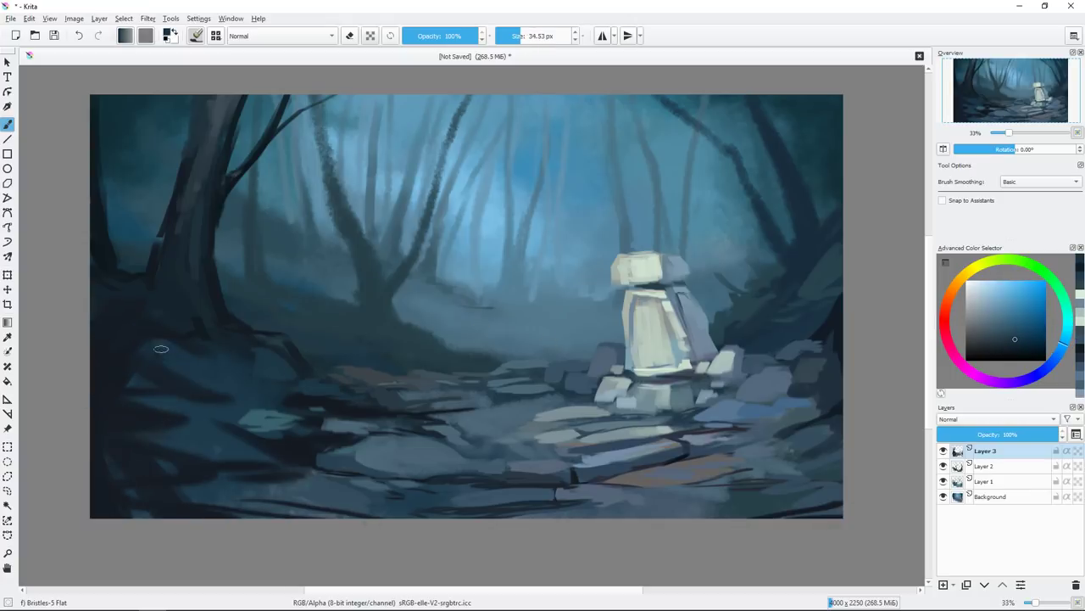
{"action": "mouse_move", "coordinate": [254, 416]}
{"action": "left_mouse_down"}
{"action": "mouse_move", "coordinate": [343, 434]}
{"action": "mouse_move", "coordinate": [242, 415]}
{"action": "left_mouse_up"}
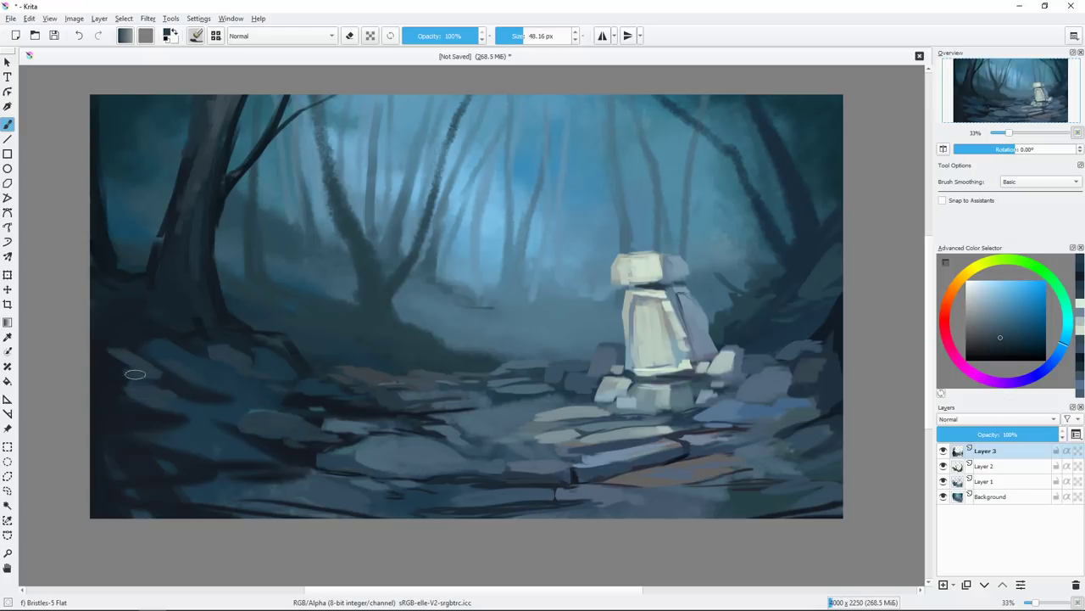
{"action": "left_click", "coordinate": [109, 354], "text": "ctrl"}
{"action": "key", "text": "bracketright"}
{"action": "key", "text": "bracketleft"}
{"action": "key", "text": "bracketleft"}
{"action": "key", "text": "bracketleft"}
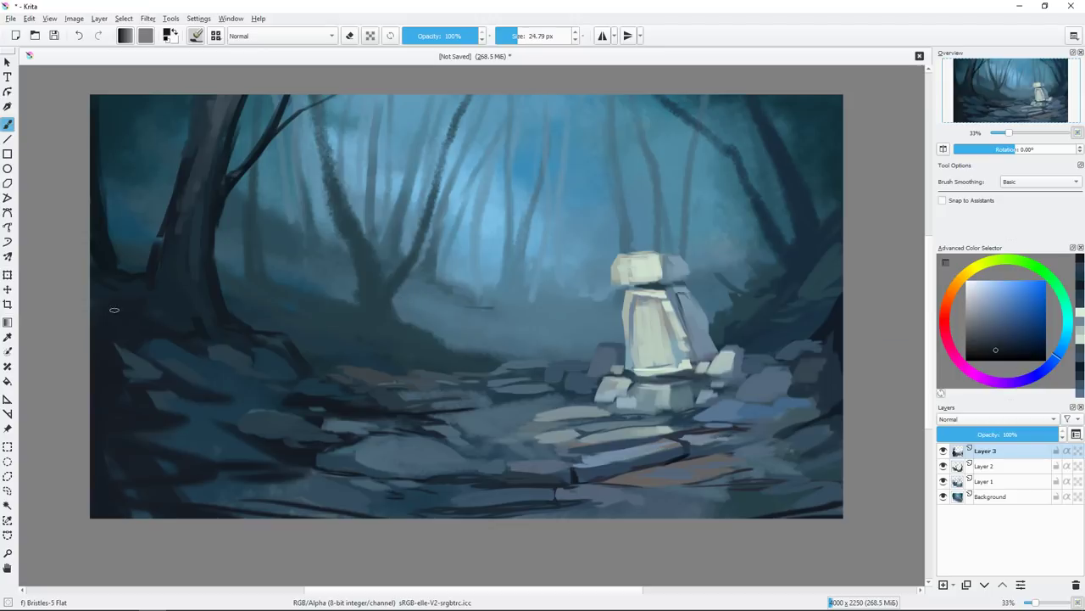
{"action": "left_click", "coordinate": [115, 311], "text": "ctrl"}
Sample darker blues and paint deeper shadows on the left ground.
{"action": "left_click", "coordinate": [150, 273], "text": "ctrl"}
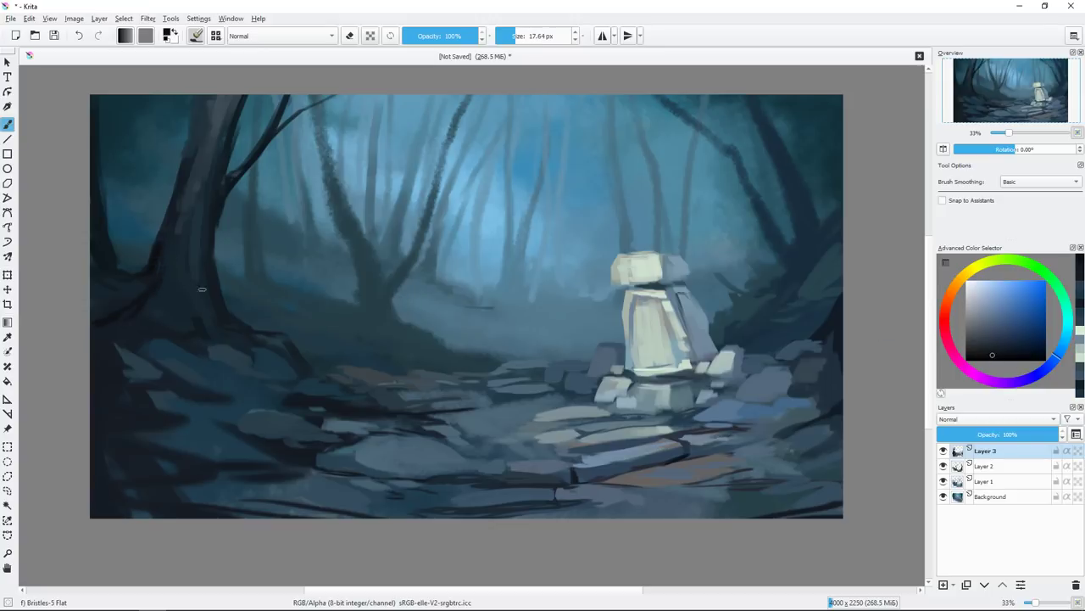
{"action": "left_click", "coordinate": [160, 286], "text": "ctrl"}
{"action": "left_click", "coordinate": [147, 316], "text": "ctrl"}
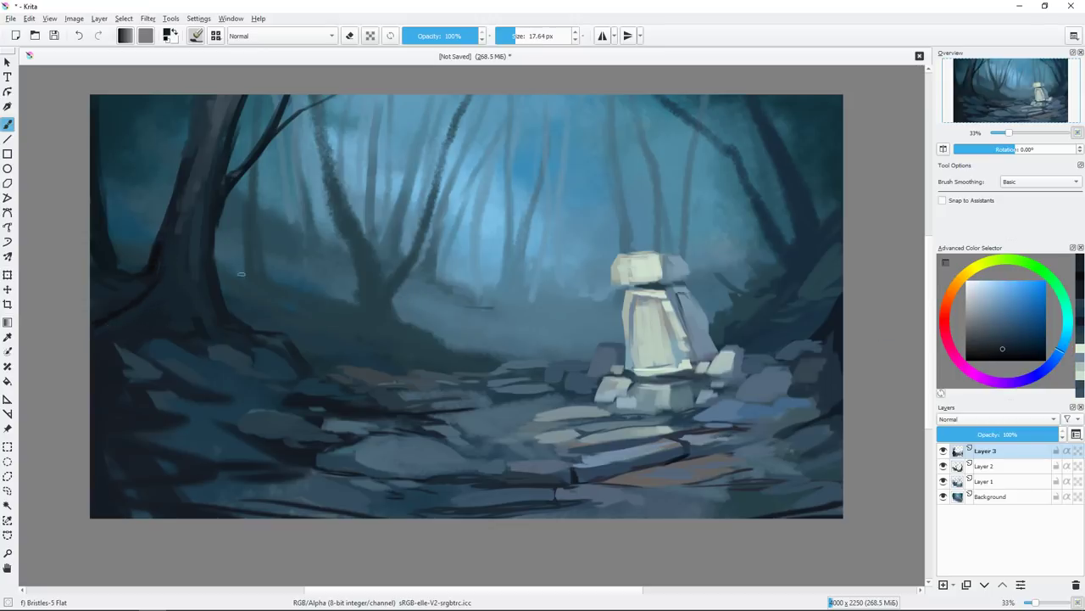
{"action": "left_click", "coordinate": [206, 272], "text": "ctrl"}
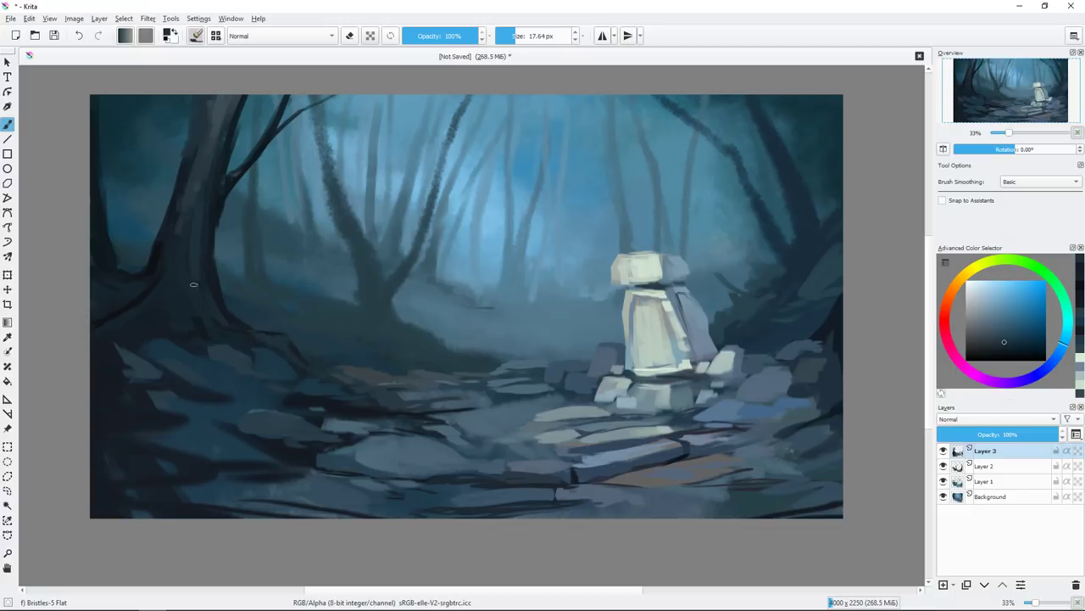
{"action": "left_click", "coordinate": [193, 285], "text": "ctrl"}
{"action": "left_click_drag", "start_coordinate": [220, 352], "coordinate": [283, 406]}
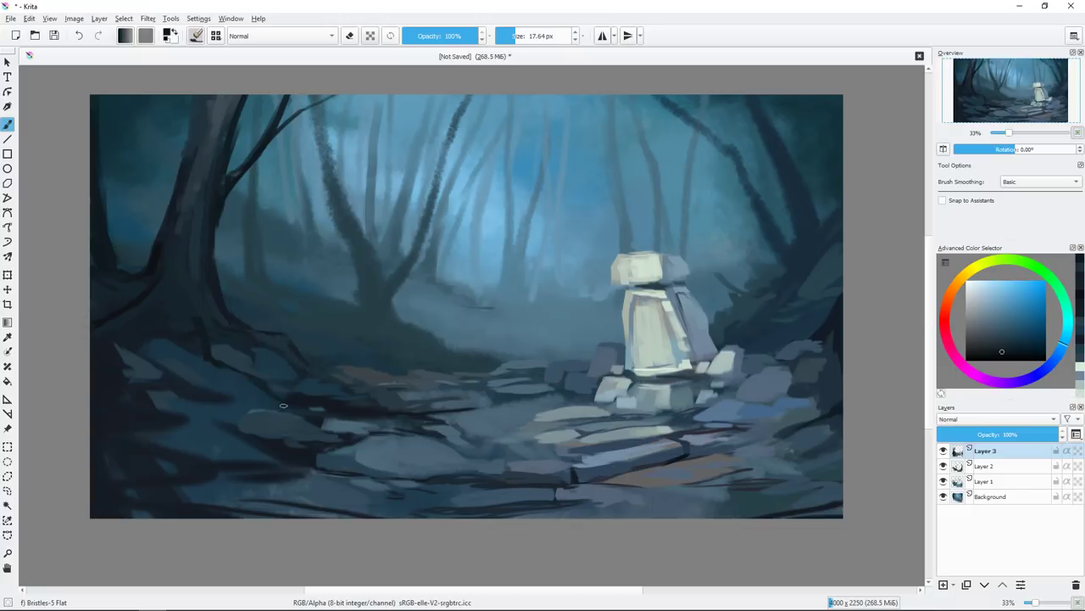
With a ~22 px brush, add light-blue highlights on the lower-left rocks.
{"action": "left_click", "coordinate": [206, 366], "text": "ctrl"}
{"action": "left_click", "coordinate": [217, 323], "text": "ctrl"}
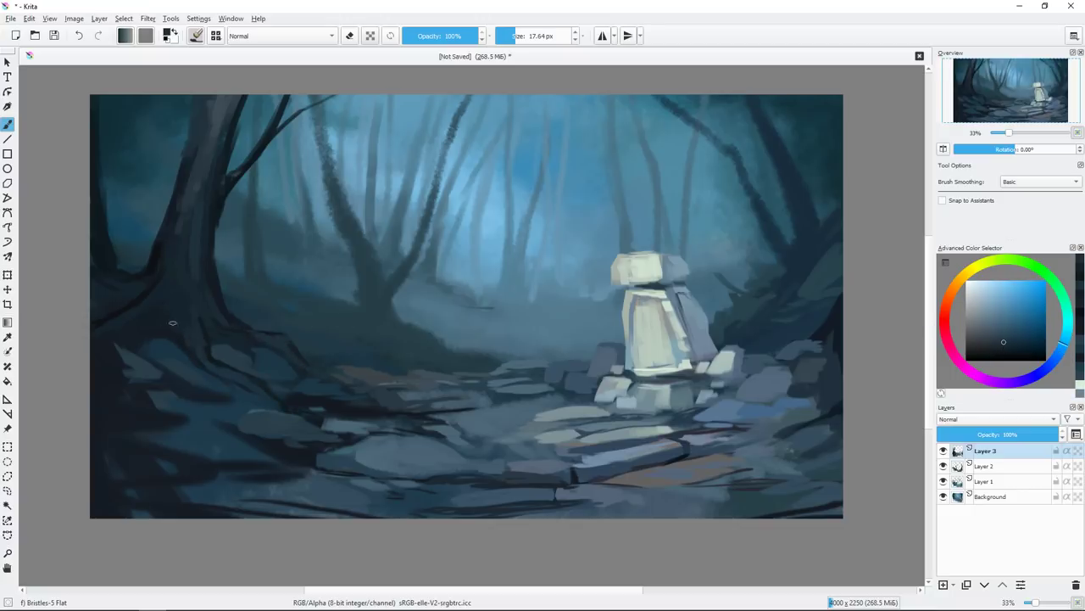
{"action": "key", "text": "bracketright"}
{"action": "left_click", "coordinate": [843, 312], "text": "ctrl"}
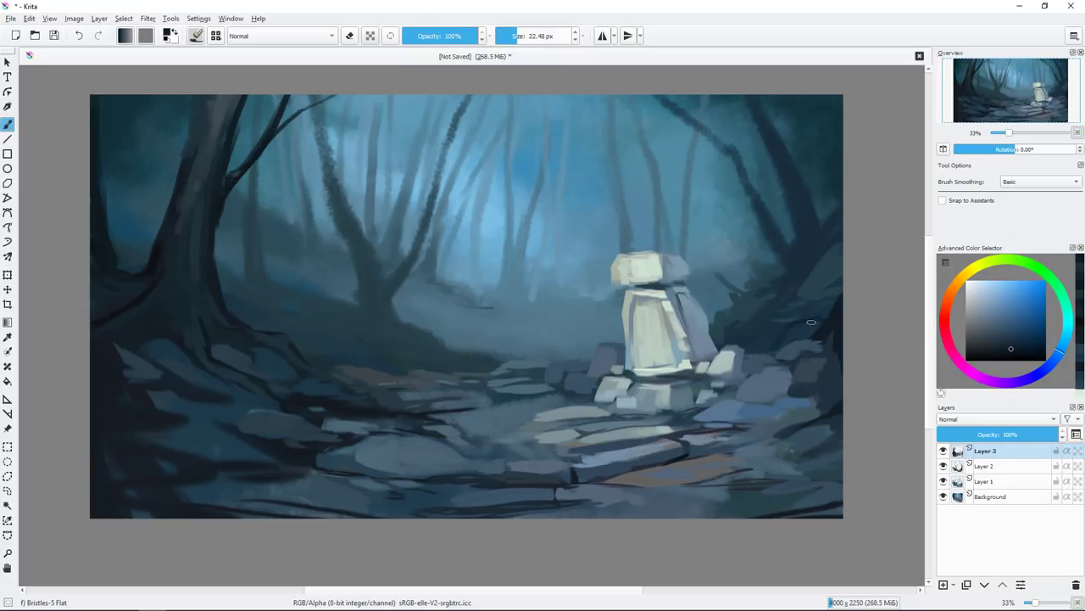
{"action": "left_click", "coordinate": [819, 333], "text": "ctrl"}
{"action": "key", "text": "bracketright"}
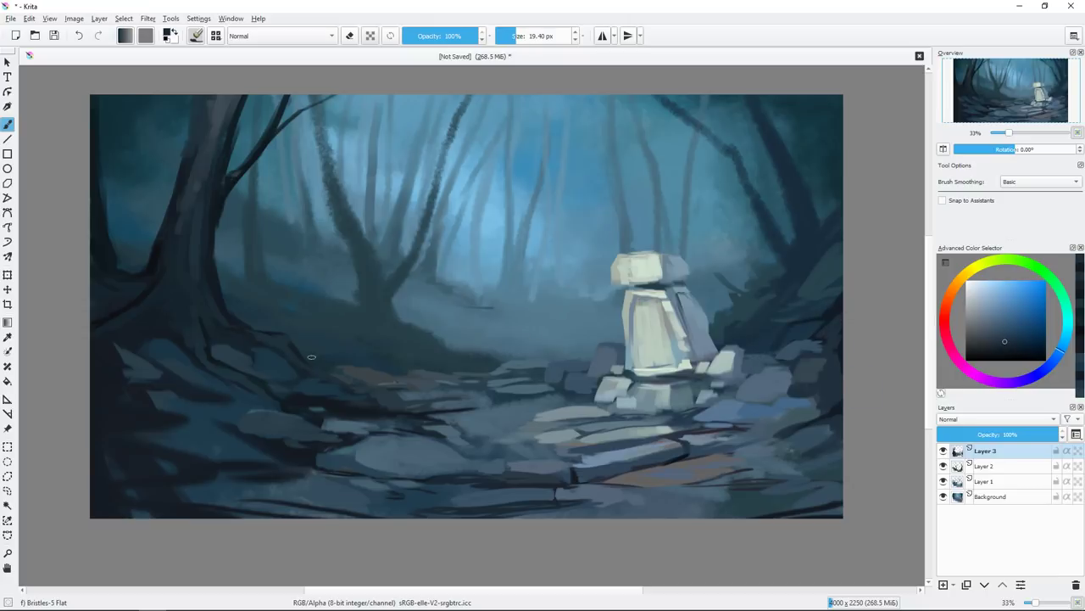
{"action": "left_click", "coordinate": [311, 357], "text": "ctrl"}
{"action": "left_click", "coordinate": [669, 308], "text": "ctrl"}
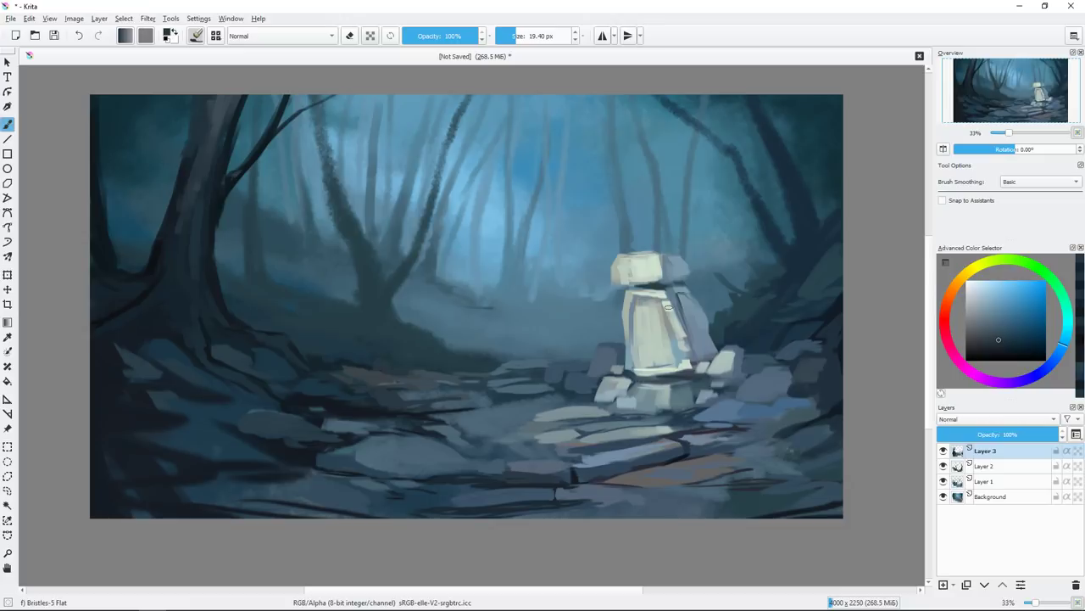
{"action": "left_click_drag", "start_coordinate": [225, 467], "coordinate": [285, 464]}
{"action": "mouse_move", "coordinate": [170, 447]}
{"action": "left_mouse_down"}
{"action": "mouse_move", "coordinate": [119, 467]}
{"action": "mouse_move", "coordinate": [232, 509]}
{"action": "left_mouse_up"}
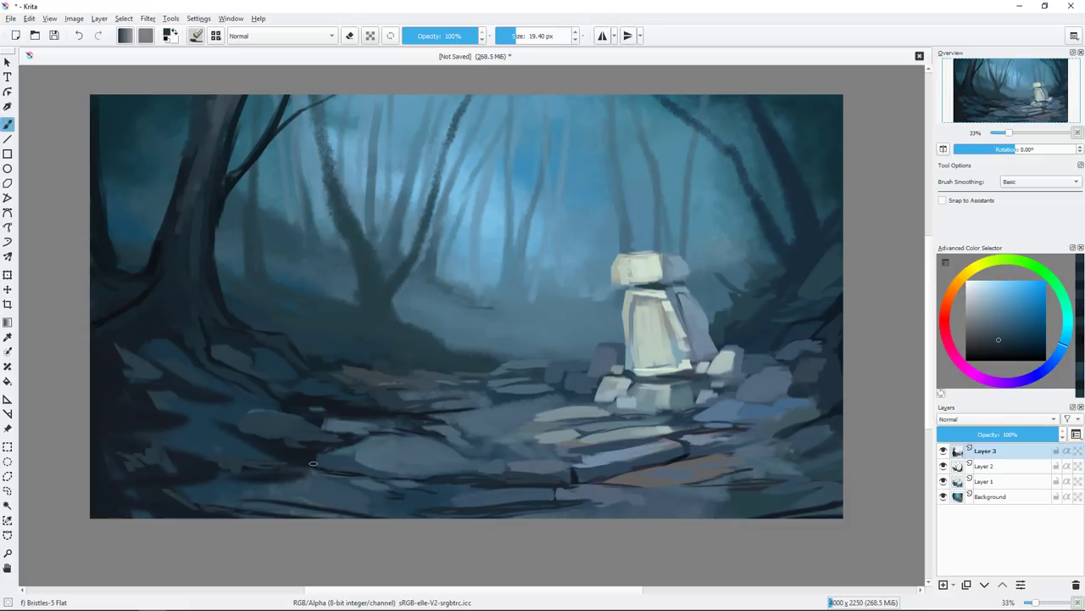
Paint dark cracks across the rocky path, then make Layer 2 active.
{"action": "mouse_move", "coordinate": [513, 398]}
{"action": "left_mouse_down"}
{"action": "mouse_move", "coordinate": [564, 397]}
{"action": "mouse_move", "coordinate": [522, 422]}
{"action": "mouse_move", "coordinate": [452, 421]}
{"action": "left_mouse_up"}
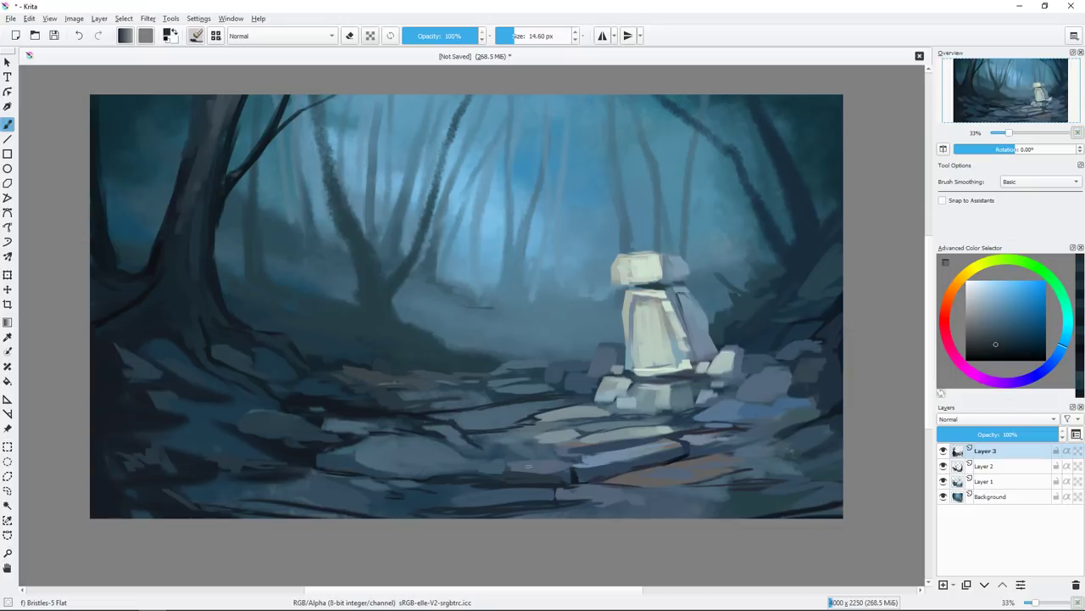
{"action": "left_click", "coordinate": [500, 442], "text": "ctrl"}
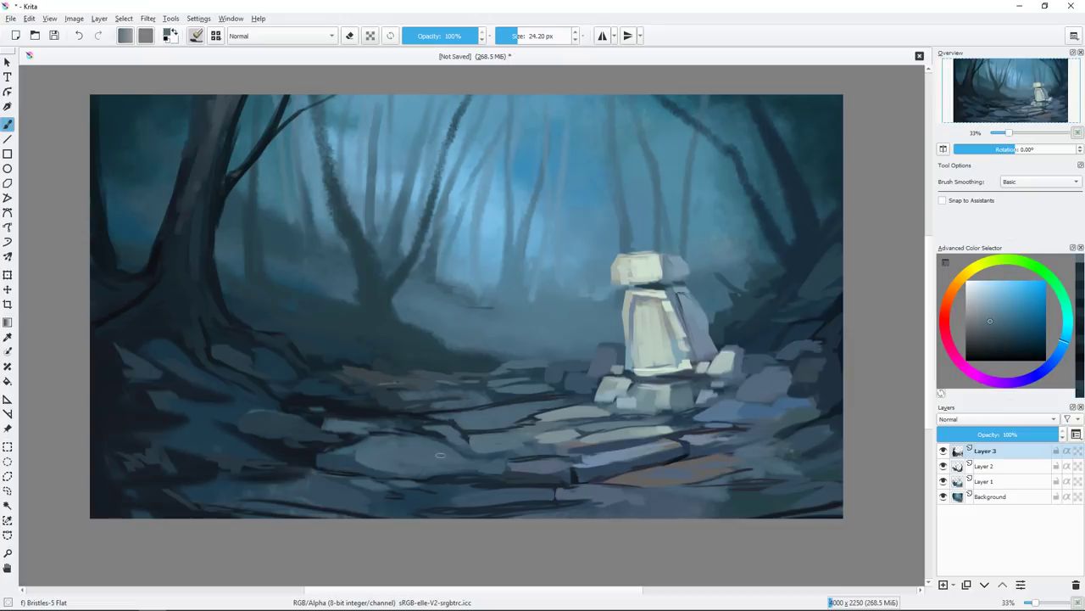
{"action": "left_click", "coordinate": [577, 396], "text": "ctrl"}
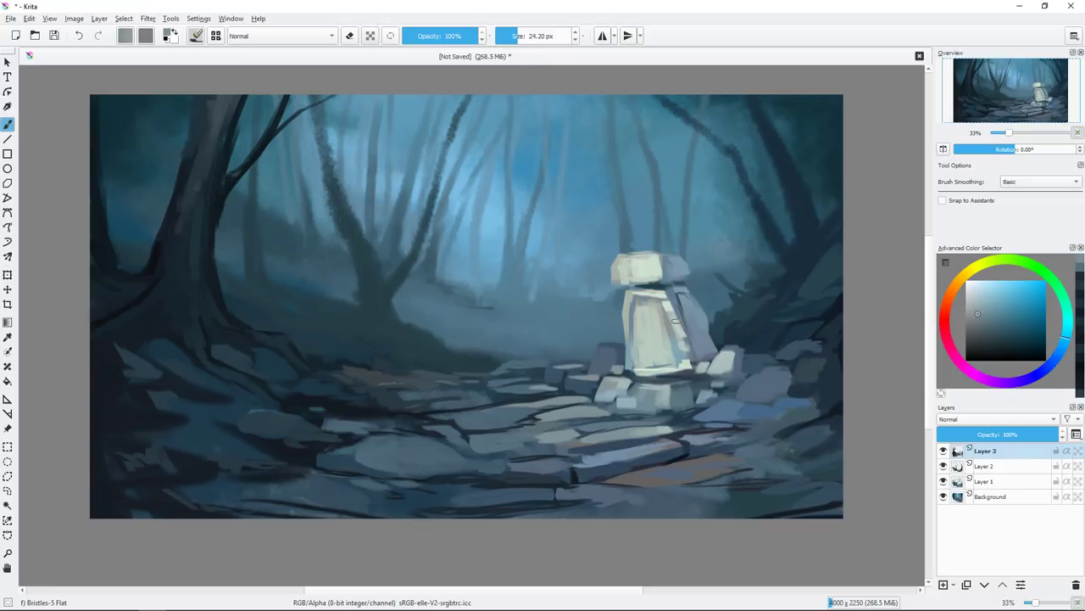
{"action": "left_click", "coordinate": [988, 467]}
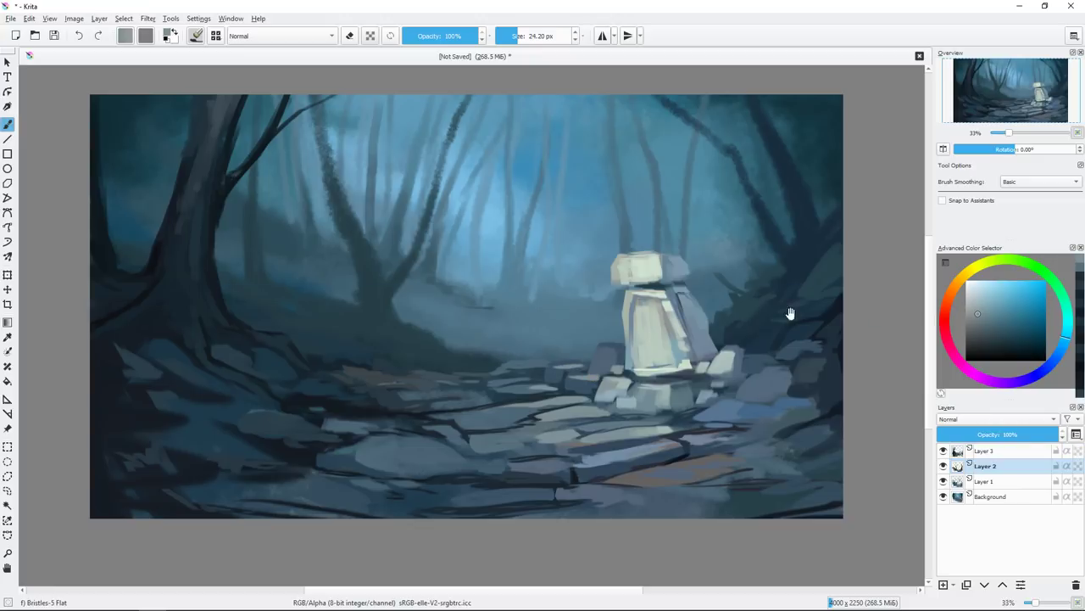
Paint dark trunk and branch strokes on the right-side trees.
{"action": "left_click_drag", "start_coordinate": [788, 310], "coordinate": [781, 336]}
{"action": "mouse_move", "coordinate": [746, 210]}
{"action": "left_mouse_down"}
{"action": "mouse_move", "coordinate": [768, 296]}
{"action": "mouse_move", "coordinate": [755, 313]}
{"action": "mouse_move", "coordinate": [660, 119]}
{"action": "mouse_move", "coordinate": [747, 225]}
{"action": "left_mouse_up"}
{"action": "mouse_move", "coordinate": [792, 280]}
{"action": "left_mouse_down"}
{"action": "mouse_move", "coordinate": [762, 165]}
{"action": "mouse_move", "coordinate": [835, 254]}
{"action": "mouse_move", "coordinate": [849, 244]}
{"action": "left_mouse_up"}
{"action": "mouse_move", "coordinate": [746, 219]}
{"action": "left_mouse_down"}
{"action": "mouse_move", "coordinate": [719, 177]}
{"action": "mouse_move", "coordinate": [731, 171]}
{"action": "left_mouse_up"}
{"action": "left_click", "coordinate": [738, 203], "text": "ctrl"}
{"action": "left_click", "coordinate": [811, 224], "text": "ctrl"}
{"action": "left_click_drag", "start_coordinate": [767, 243], "coordinate": [753, 219]}
With a ~14 px brush, darken the right trees and add a branch across the upper right.
{"action": "key", "text": "["}
{"action": "left_click_drag", "start_coordinate": [740, 170], "coordinate": [707, 122]}
{"action": "left_click_drag", "start_coordinate": [801, 210], "coordinate": [794, 122]}
{"action": "left_click_drag", "start_coordinate": [771, 170], "coordinate": [751, 131]}
{"action": "left_click_drag", "start_coordinate": [811, 229], "coordinate": [820, 244]}
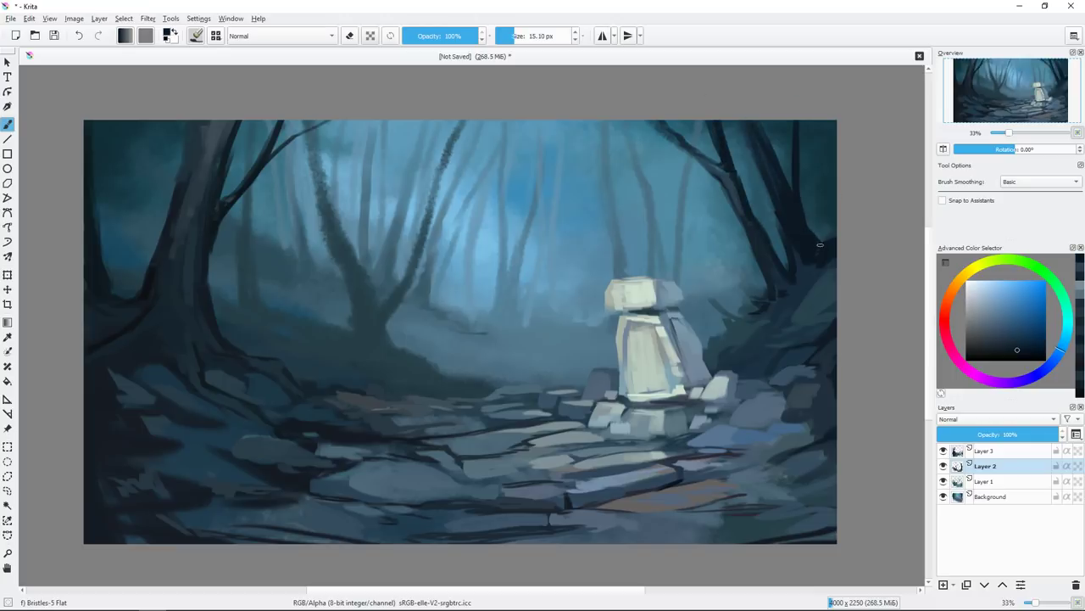
{"action": "key", "text": "["}
{"action": "left_click_drag", "start_coordinate": [687, 155], "coordinate": [566, 123]}
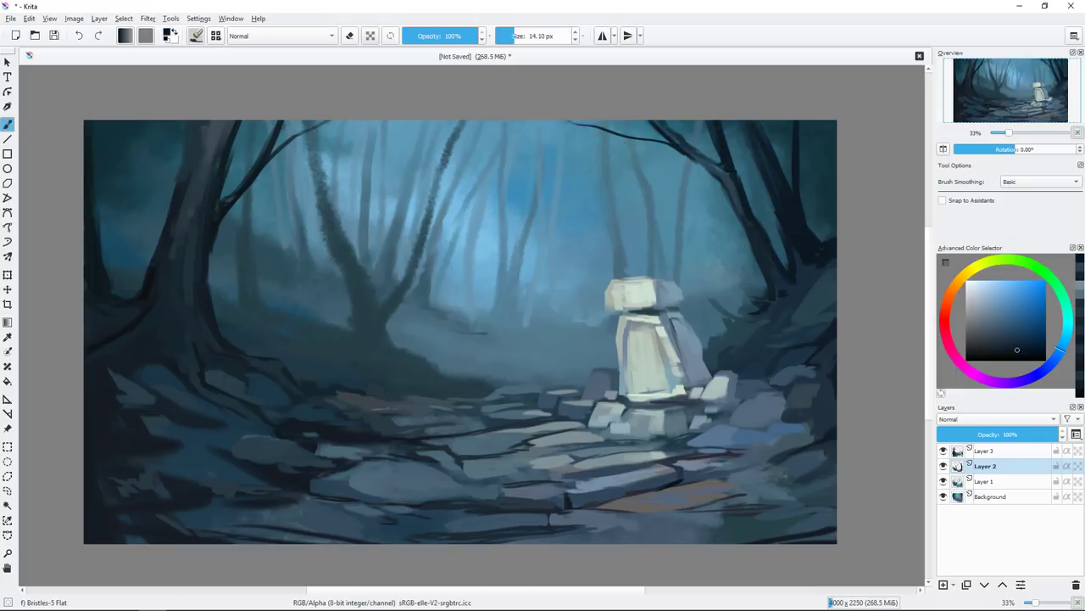
Add dark strokes around the right-hand trees with a ~19 px brush.
{"action": "left_click", "coordinate": [757, 135], "text": "ctrl"}
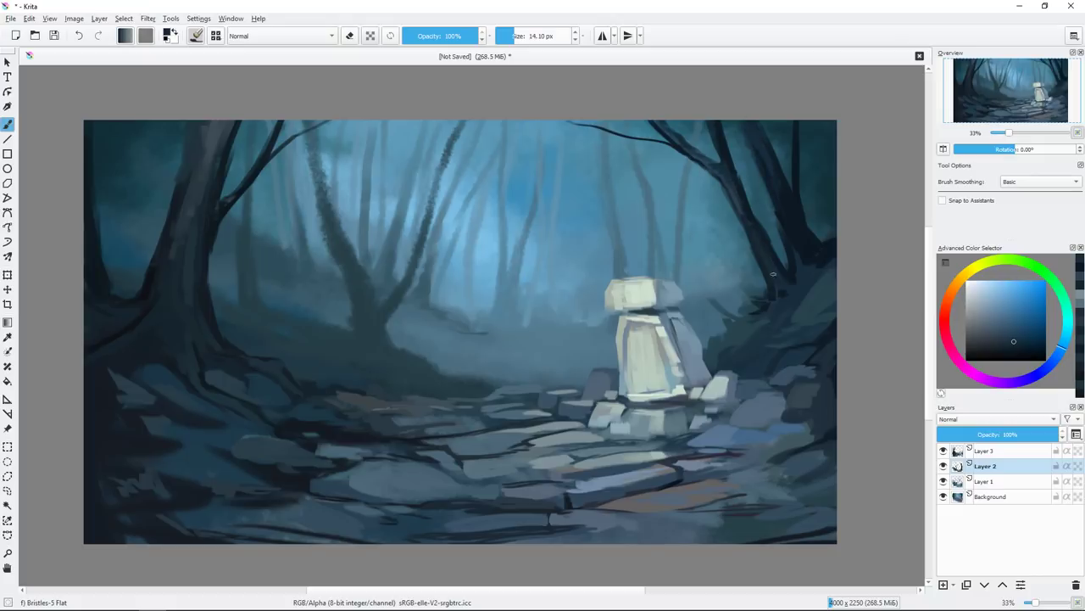
{"action": "left_click", "coordinate": [741, 311], "text": "ctrl"}
{"action": "left_click_drag", "start_coordinate": [762, 300], "coordinate": [750, 274]}
{"action": "mouse_move", "coordinate": [734, 288]}
{"action": "left_mouse_down"}
{"action": "mouse_move", "coordinate": [745, 276]}
{"action": "mouse_move", "coordinate": [773, 310]}
{"action": "left_mouse_up"}
{"action": "left_click_drag", "start_coordinate": [765, 321], "coordinate": [736, 333]}
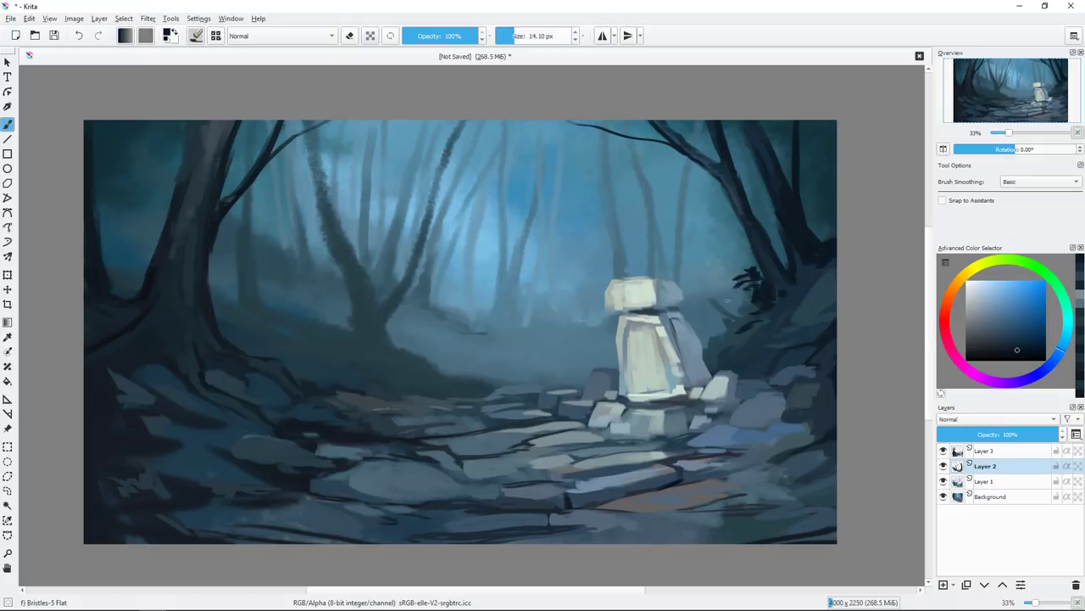
{"action": "left_click", "coordinate": [751, 273], "text": "ctrl"}
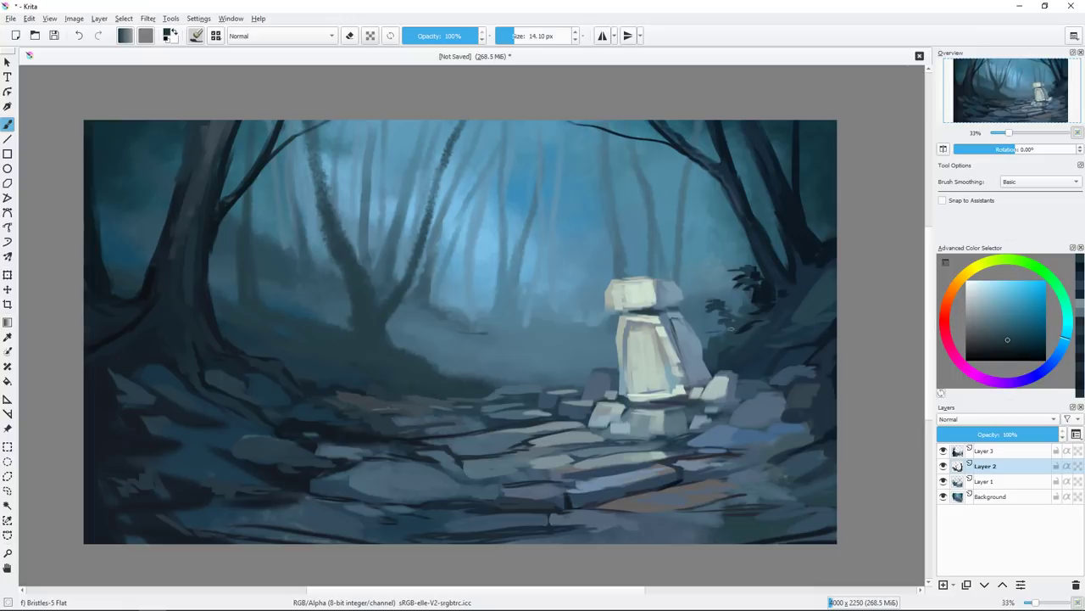
{"action": "left_click_drag", "start_coordinate": [714, 307], "coordinate": [734, 284]}
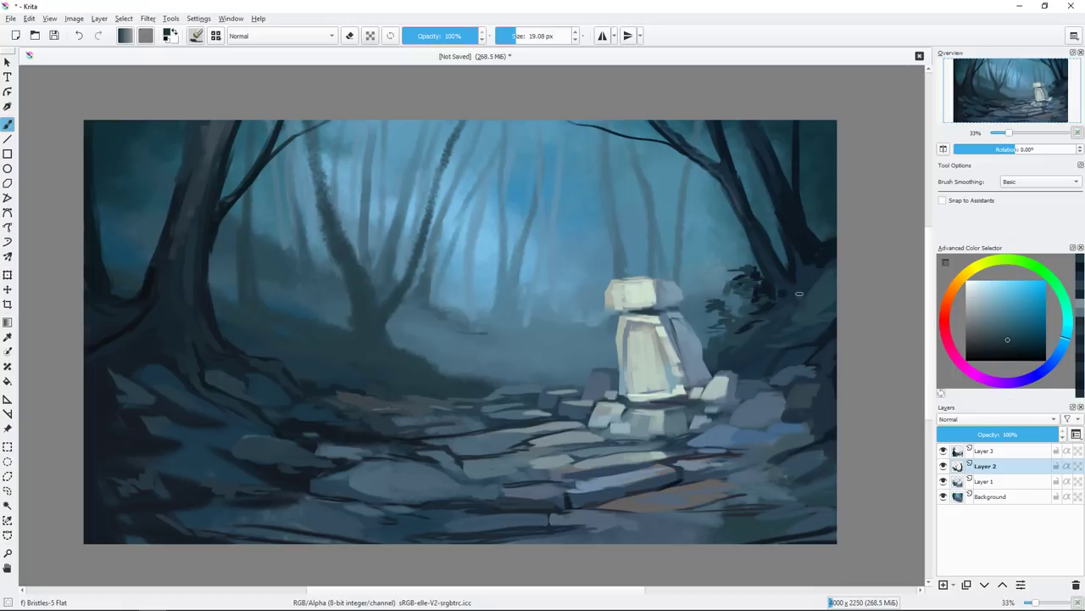
Paint dark foliage right of the stone figure with a ~15 px brush.
{"action": "left_click", "coordinate": [804, 271], "text": "ctrl"}
{"action": "left_click_drag", "start_coordinate": [804, 271], "coordinate": [789, 260]}
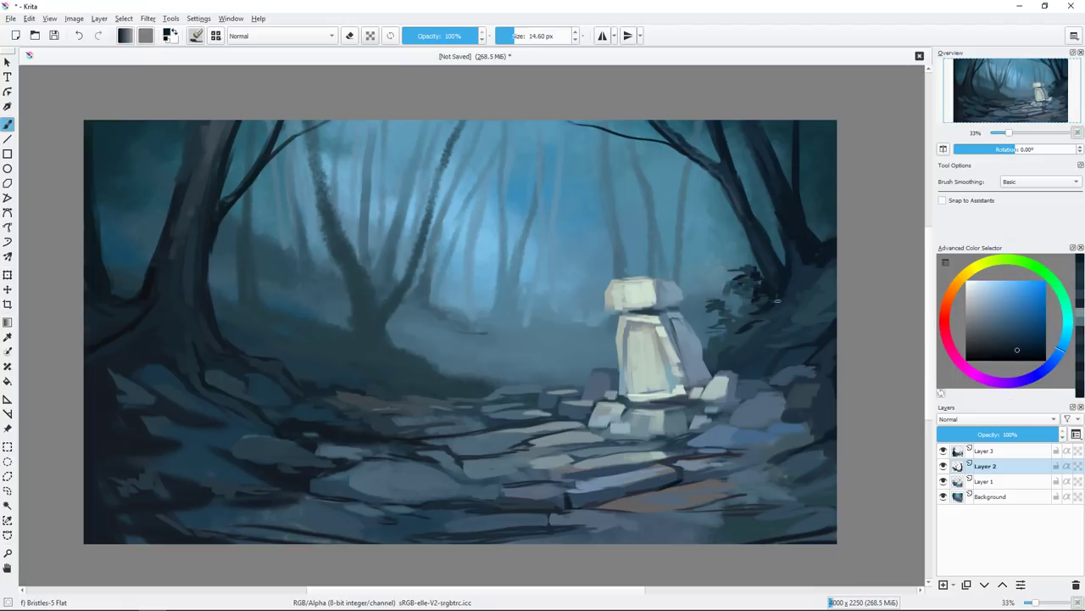
{"action": "left_click_drag", "start_coordinate": [777, 300], "coordinate": [787, 287]}
{"action": "left_click", "coordinate": [807, 316], "text": "ctrl"}
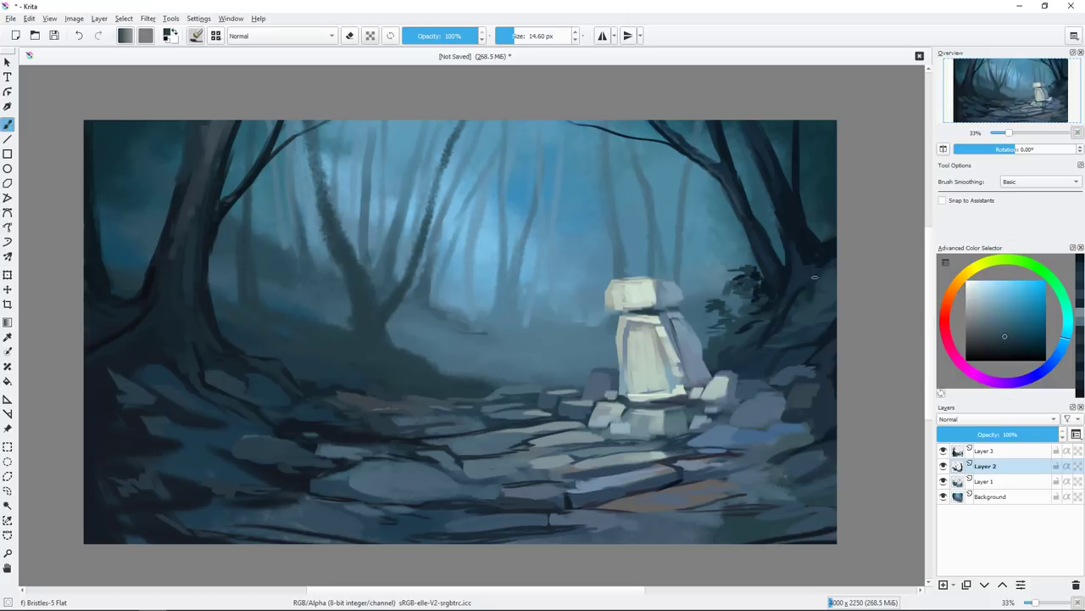
{"action": "left_click", "coordinate": [753, 338], "text": "ctrl"}
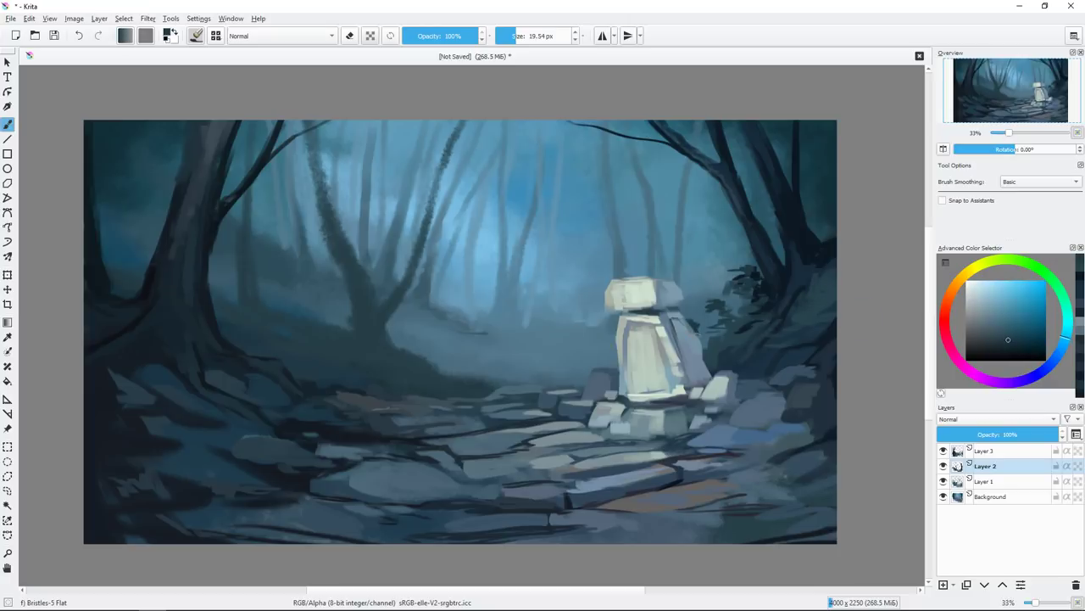
{"action": "left_click_drag", "start_coordinate": [703, 344], "coordinate": [697, 310]}
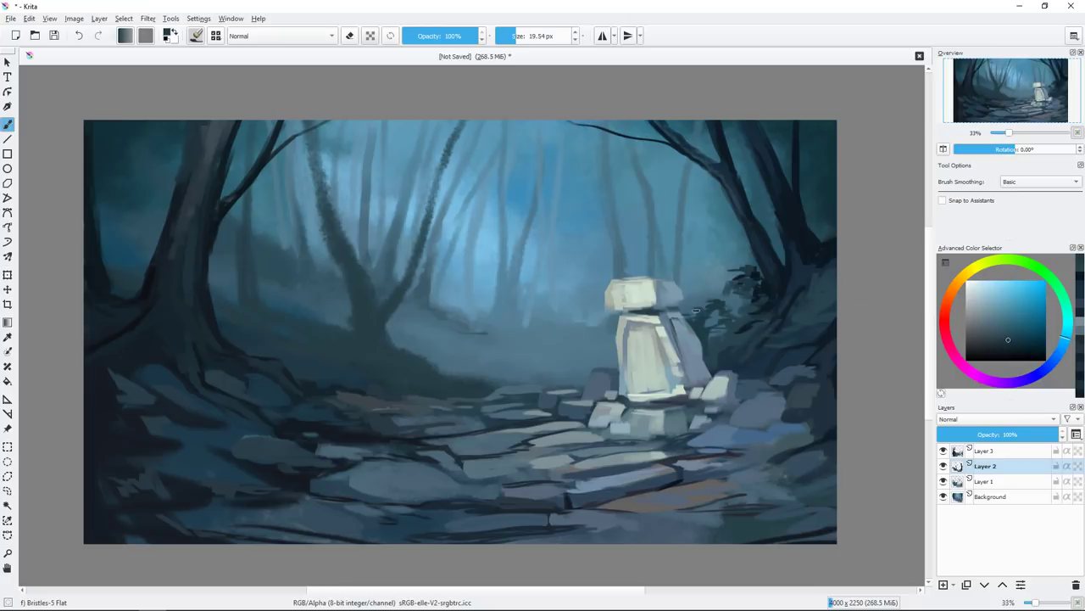
Choose a darker blue in the colour selector for the tree trunks.
{"action": "left_click", "coordinate": [764, 280], "text": "ctrl"}
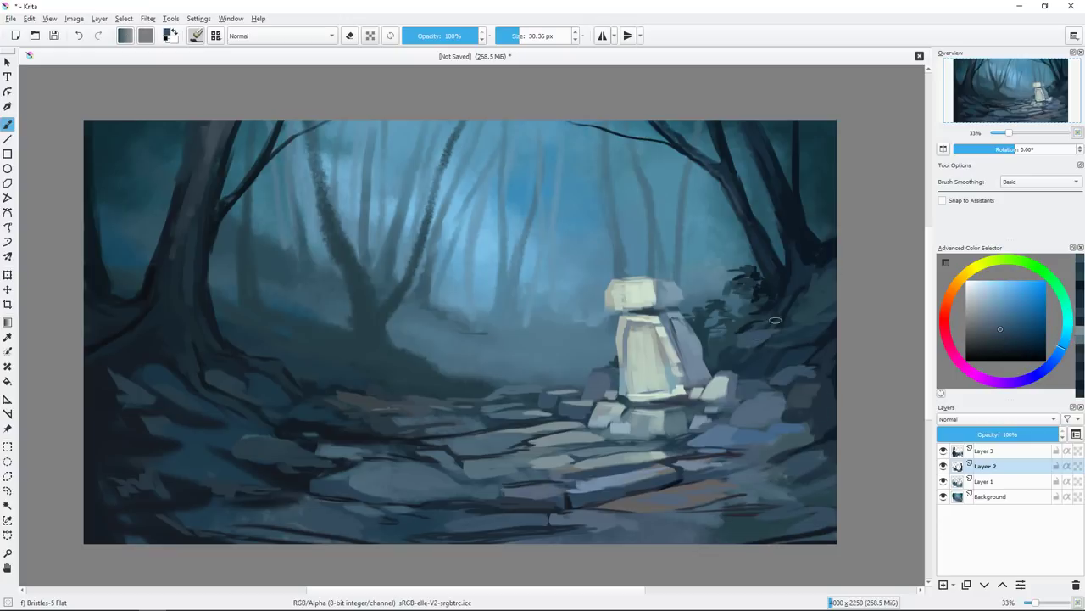
{"action": "key", "text": "bracketleft"}
{"action": "left_click", "coordinate": [992, 323]}
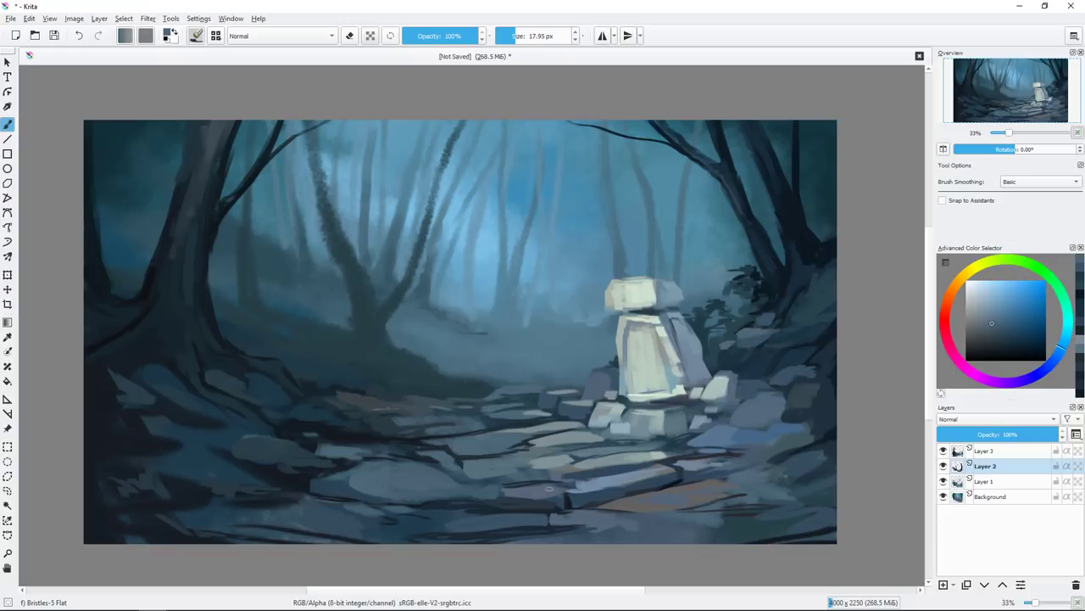
{"action": "left_click", "coordinate": [437, 388], "text": "ctrl"}
Darken the central tree trunk, its roots and the ground line with a larger brush.
{"action": "left_click_drag", "start_coordinate": [352, 331], "coordinate": [322, 233]}
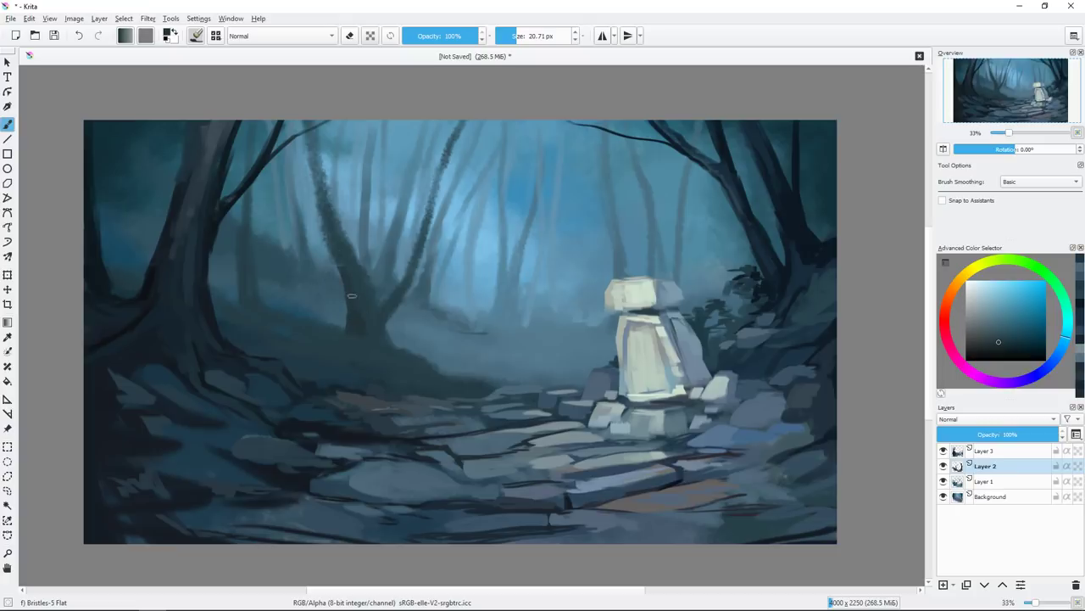
{"action": "left_click_drag", "start_coordinate": [355, 326], "coordinate": [348, 272]}
{"action": "mouse_move", "coordinate": [319, 331]}
{"action": "left_mouse_down"}
{"action": "mouse_move", "coordinate": [363, 332]}
{"action": "mouse_move", "coordinate": [405, 292]}
{"action": "mouse_move", "coordinate": [375, 296]}
{"action": "mouse_move", "coordinate": [416, 352]}
{"action": "mouse_move", "coordinate": [509, 386]}
{"action": "mouse_move", "coordinate": [458, 394]}
{"action": "mouse_move", "coordinate": [338, 381]}
{"action": "mouse_move", "coordinate": [441, 380]}
{"action": "mouse_move", "coordinate": [339, 371]}
{"action": "left_mouse_up"}
{"action": "key", "text": "bracketright"}
{"action": "mouse_move", "coordinate": [348, 325]}
{"action": "left_mouse_down"}
{"action": "mouse_move", "coordinate": [287, 313]}
{"action": "mouse_move", "coordinate": [292, 129]}
{"action": "mouse_move", "coordinate": [285, 314]}
{"action": "left_mouse_up"}
Paint thin dark trunks running down from the top of the canvas.
{"action": "left_click_drag", "start_coordinate": [293, 123], "coordinate": [276, 273]}
{"action": "left_click_drag", "start_coordinate": [287, 202], "coordinate": [280, 292]}
{"action": "left_click_drag", "start_coordinate": [318, 120], "coordinate": [330, 234]}
{"action": "left_click_drag", "start_coordinate": [322, 170], "coordinate": [341, 233]}
{"action": "mouse_move", "coordinate": [356, 120]}
{"action": "left_mouse_down"}
{"action": "mouse_move", "coordinate": [343, 210]}
{"action": "mouse_move", "coordinate": [371, 285]}
{"action": "left_mouse_up"}
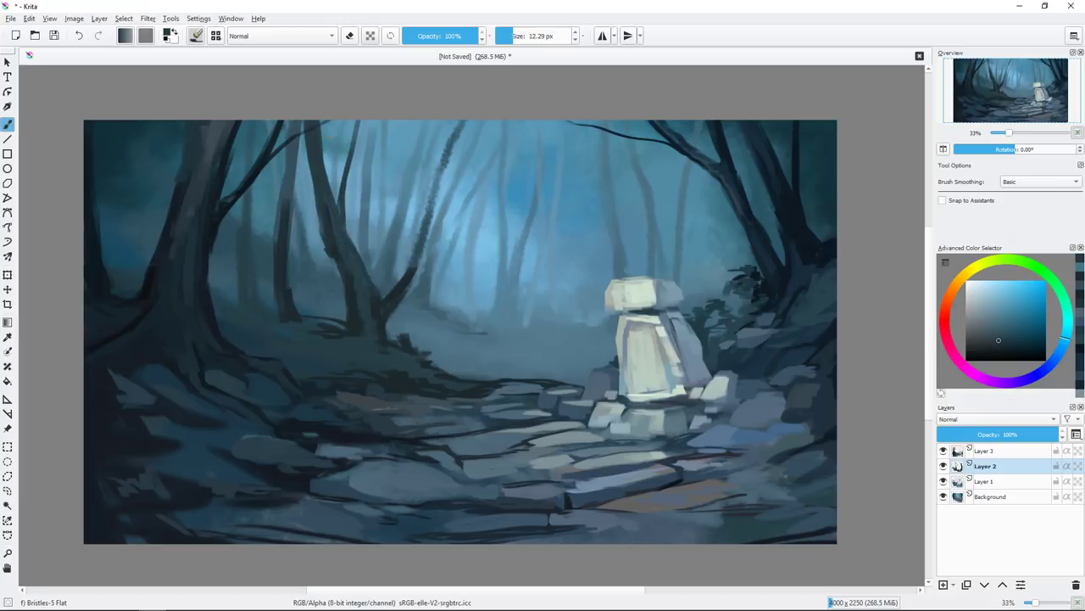
Add a lighter blue trunk with a diagonal branch in the mist.
{"action": "left_click", "coordinate": [418, 251], "text": "ctrl"}
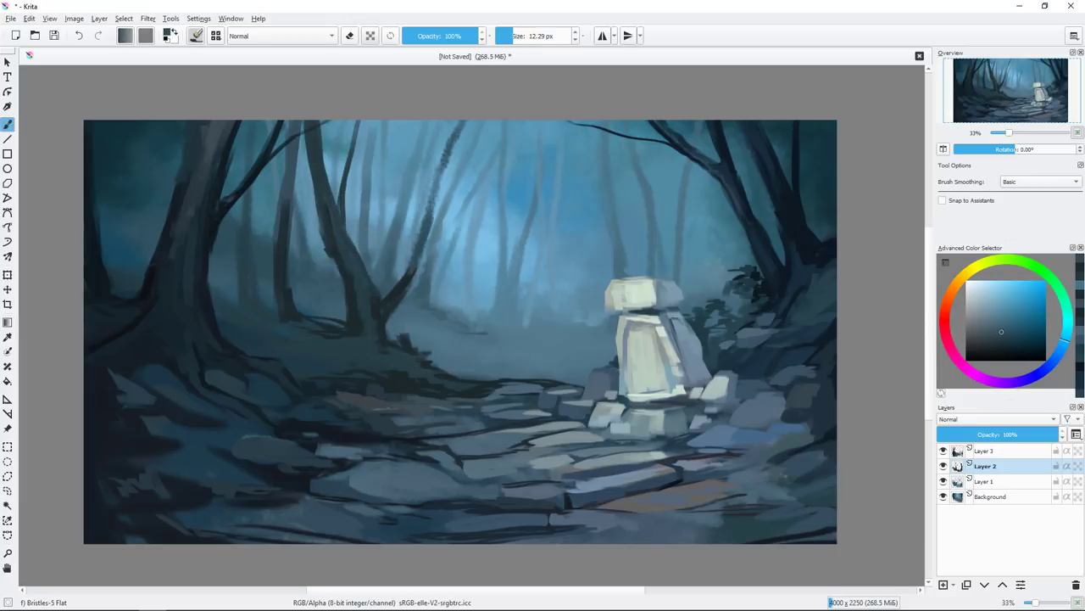
{"action": "left_click_drag", "start_coordinate": [427, 219], "coordinate": [462, 124]}
{"action": "left_click_drag", "start_coordinate": [424, 246], "coordinate": [505, 137]}
{"action": "key", "text": "e"}
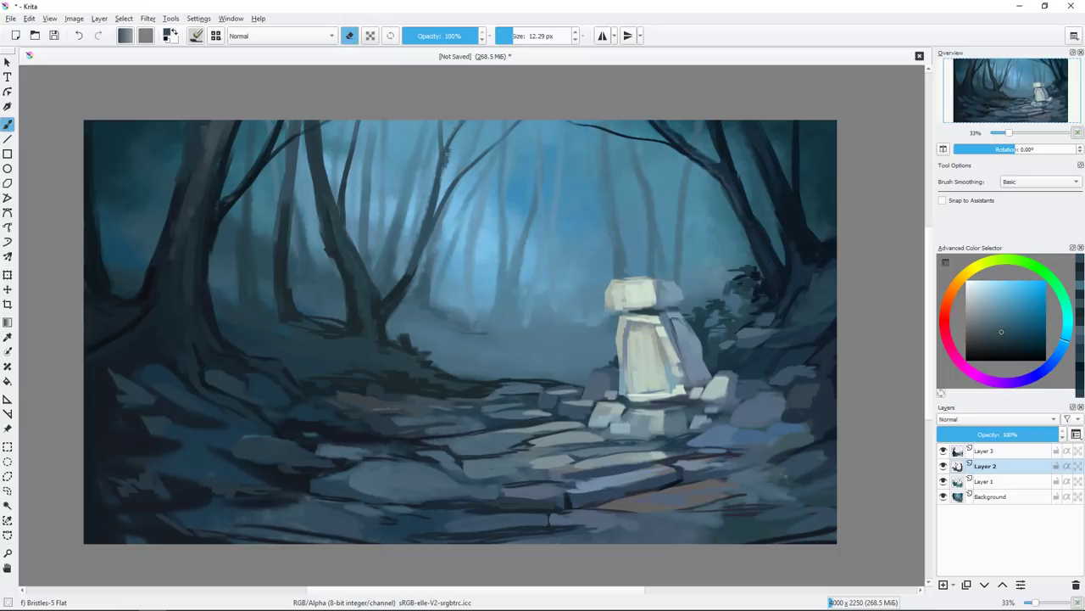
{"action": "key", "text": "e"}
Paint a dark trunk and roots on the far left, darkening its base with a bigger brush.
{"action": "left_click", "coordinate": [425, 329], "text": "ctrl"}
{"action": "left_click_drag", "start_coordinate": [374, 303], "coordinate": [363, 343]}
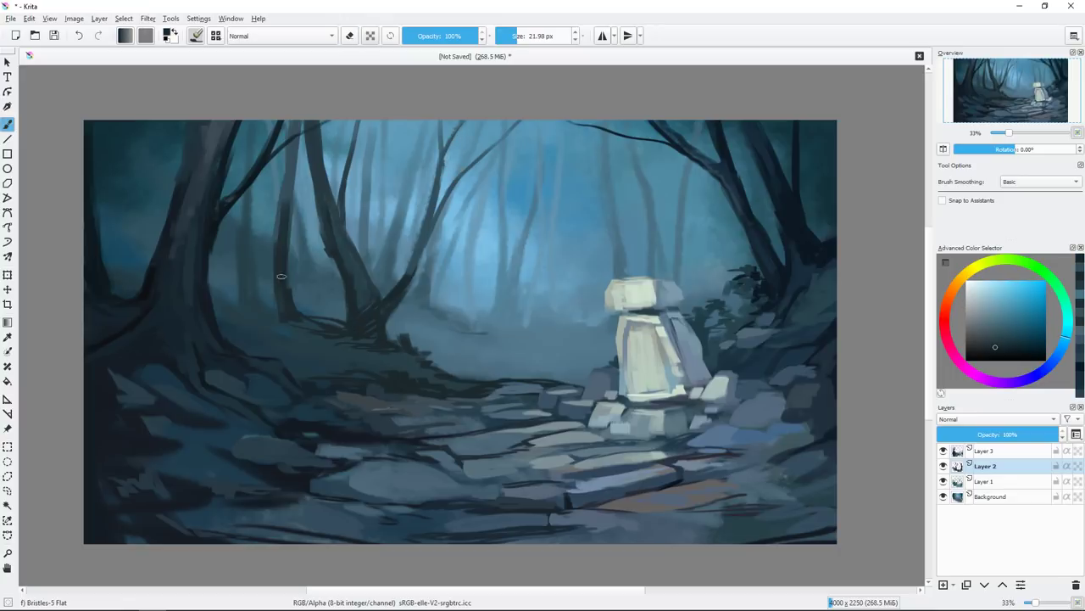
{"action": "left_click_drag", "start_coordinate": [281, 276], "coordinate": [254, 311]}
{"action": "mouse_move", "coordinate": [246, 148]}
{"action": "left_mouse_down"}
{"action": "mouse_move", "coordinate": [251, 311]}
{"action": "mouse_move", "coordinate": [280, 318]}
{"action": "mouse_move", "coordinate": [246, 352]}
{"action": "left_mouse_up"}
{"action": "key", "text": "]"}
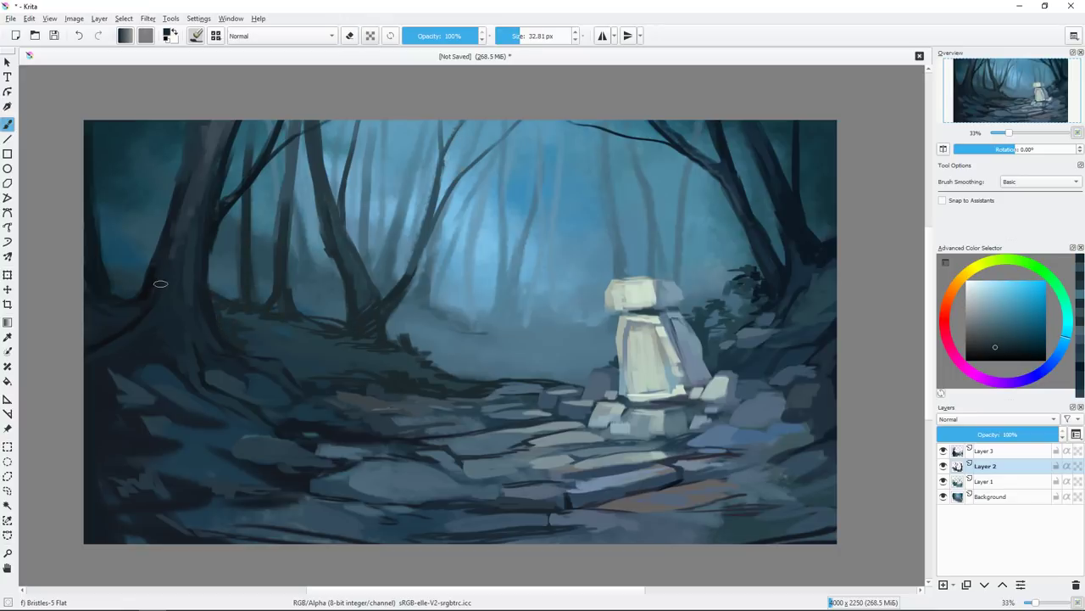
{"action": "left_click_drag", "start_coordinate": [144, 283], "coordinate": [107, 271]}
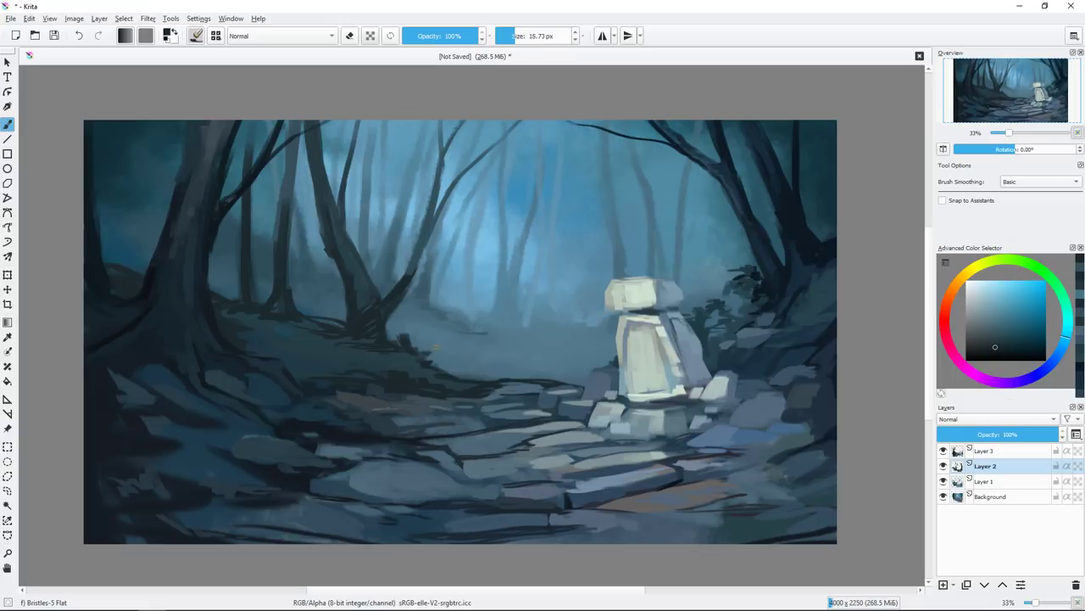
{"action": "key", "text": "bracketleft"}
{"action": "key", "text": "bracketleft"}
Lay soft blue-grey haze on the ground between the left trunks, resampling lighter blues.
{"action": "left_click", "coordinate": [303, 330], "text": "ctrl"}
{"action": "mouse_move", "coordinate": [436, 358]}
{"action": "left_mouse_down"}
{"action": "mouse_move", "coordinate": [422, 344]}
{"action": "mouse_move", "coordinate": [439, 351]}
{"action": "left_mouse_up"}
{"action": "left_click", "coordinate": [428, 347], "text": "ctrl"}
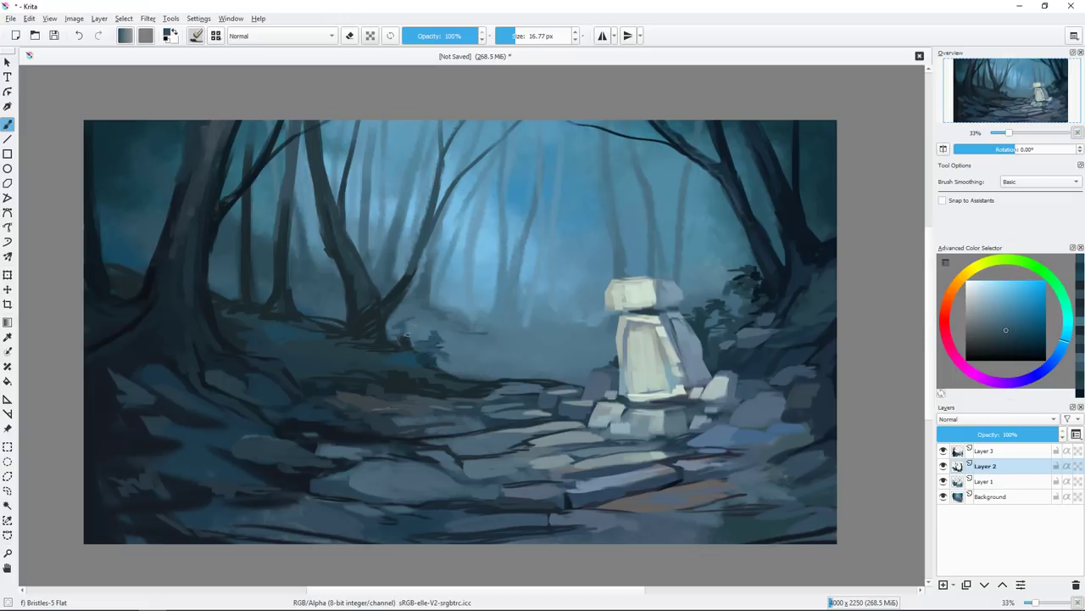
{"action": "key", "text": "e"}
{"action": "key", "text": "e"}
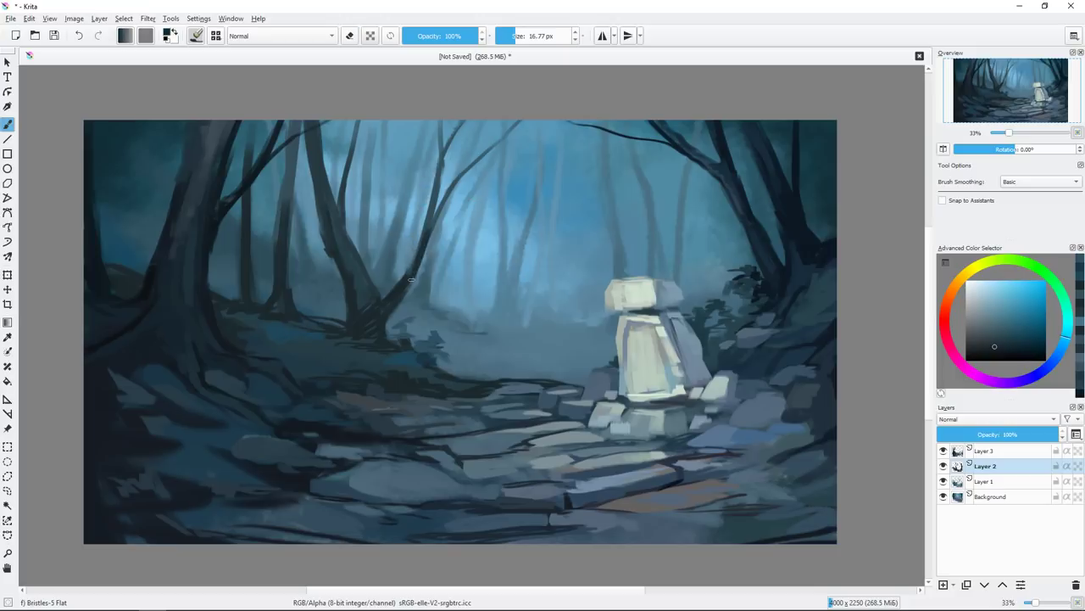
{"action": "left_click", "coordinate": [431, 312], "text": "ctrl"}
{"action": "key", "text": "bracketleft"}
{"action": "left_click", "coordinate": [382, 313], "text": "ctrl"}
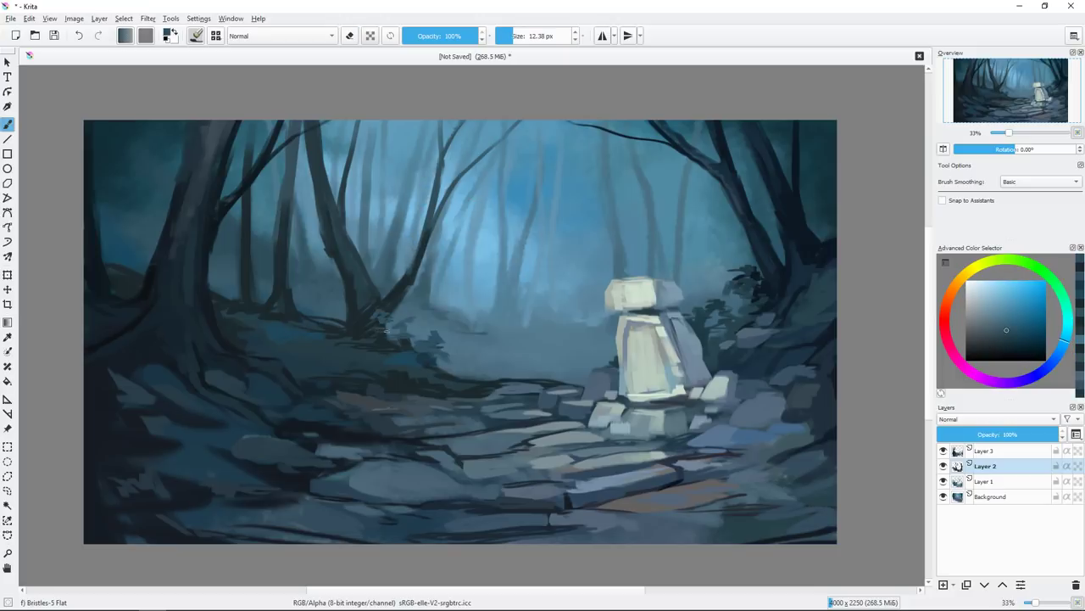
Darken the left trees with a larger brush, adding dark vertical trunks.
{"action": "left_click", "coordinate": [242, 170], "text": "ctrl"}
{"action": "key", "text": "bracketright"}
{"action": "key", "text": "bracketright"}
{"action": "key", "text": "bracketright"}
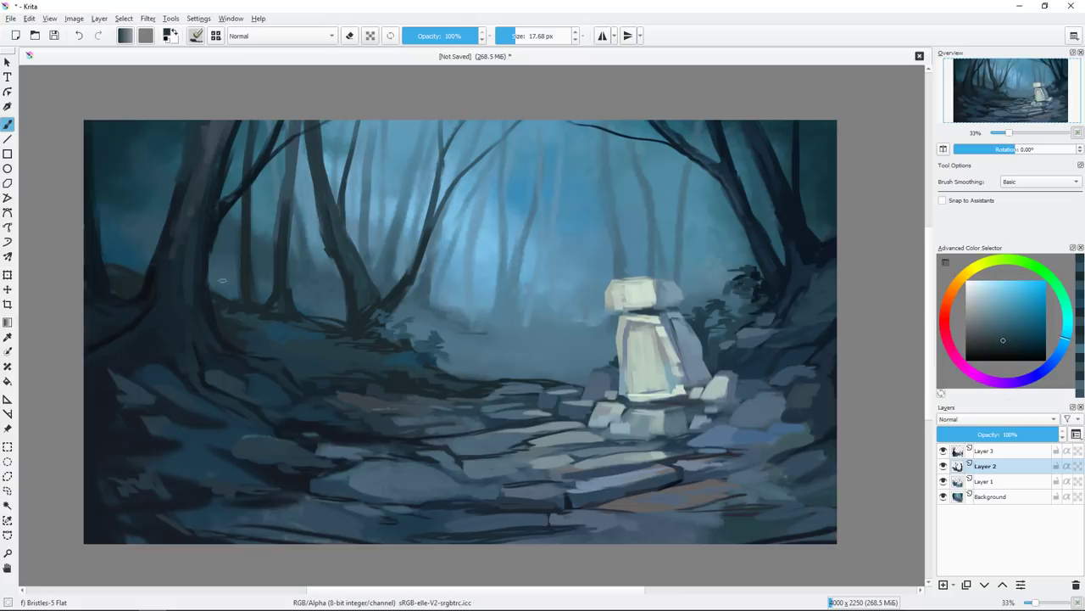
{"action": "mouse_move", "coordinate": [237, 135]}
{"action": "left_mouse_down"}
{"action": "mouse_move", "coordinate": [218, 289]}
{"action": "mouse_move", "coordinate": [209, 288]}
{"action": "left_mouse_up"}
{"action": "key", "text": "ctrl+shift+z"}
{"action": "mouse_move", "coordinate": [135, 134]}
{"action": "left_mouse_down"}
{"action": "mouse_move", "coordinate": [124, 268]}
{"action": "mouse_move", "coordinate": [140, 273]}
{"action": "mouse_move", "coordinate": [131, 264]}
{"action": "left_mouse_up"}
{"action": "mouse_move", "coordinate": [118, 219]}
{"action": "left_mouse_down"}
{"action": "mouse_move", "coordinate": [103, 222]}
{"action": "mouse_move", "coordinate": [139, 238]}
{"action": "left_mouse_up"}
Paint thin curving branches reaching into the mist above the path with a smaller brush.
{"action": "left_click", "coordinate": [267, 331], "text": "ctrl"}
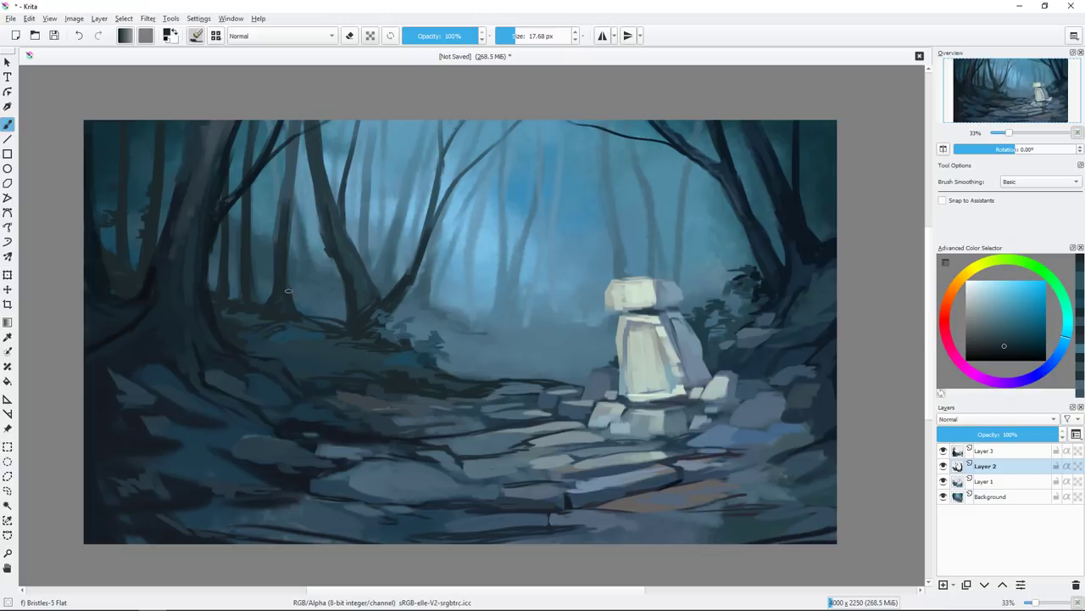
{"action": "key", "text": "["}
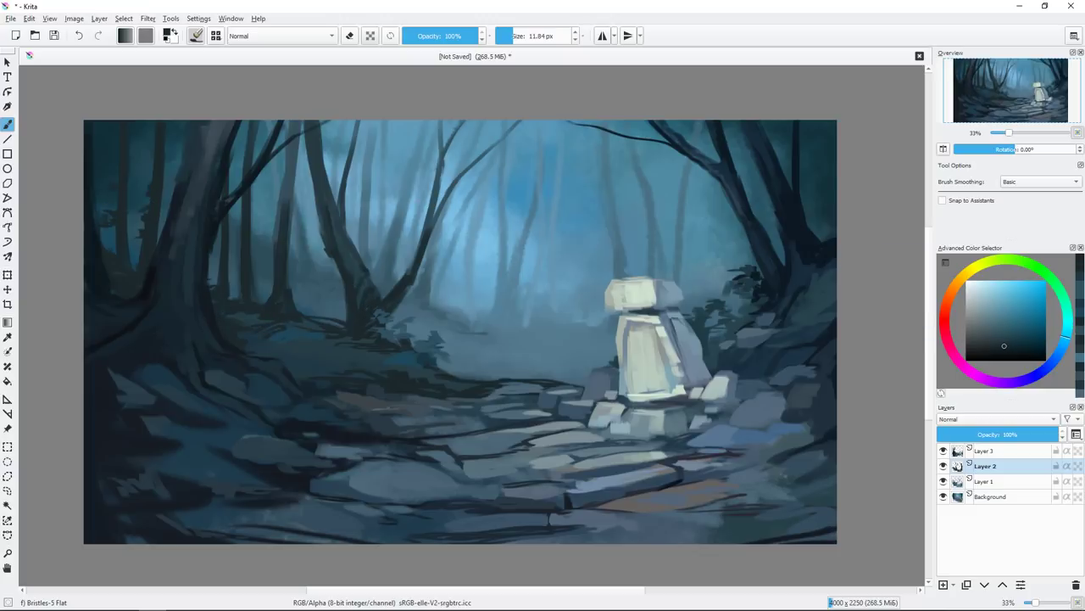
{"action": "left_click_drag", "start_coordinate": [468, 217], "coordinate": [454, 262]}
{"action": "key", "text": "["}
{"action": "left_click", "coordinate": [461, 220], "text": "ctrl"}
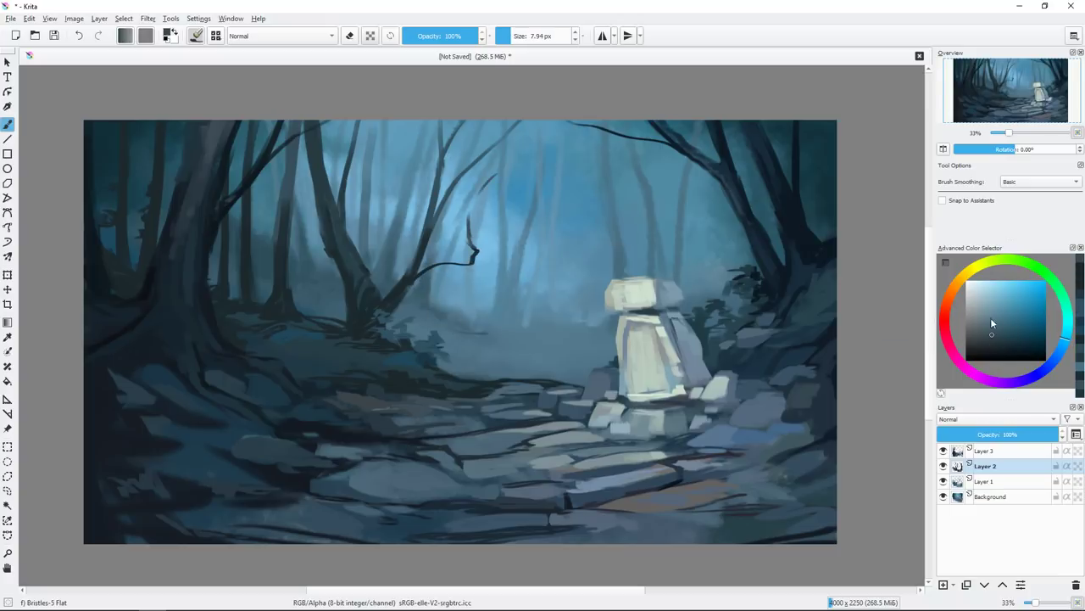
{"action": "left_click", "coordinate": [992, 322]}
{"action": "left_click_drag", "start_coordinate": [473, 218], "coordinate": [457, 141]}
{"action": "left_click_drag", "start_coordinate": [519, 123], "coordinate": [497, 173]}
Enlarge the brush, toggling the eraser off again, and pick a slightly different shade.
{"action": "key", "text": "e"}
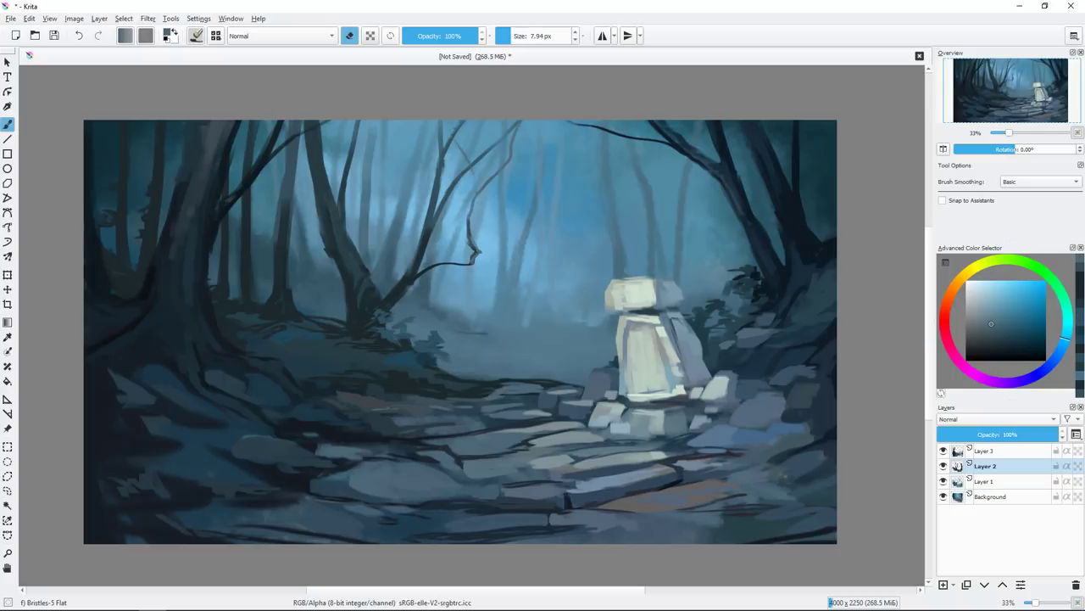
{"action": "key", "text": "]"}
{"action": "key", "text": "e"}
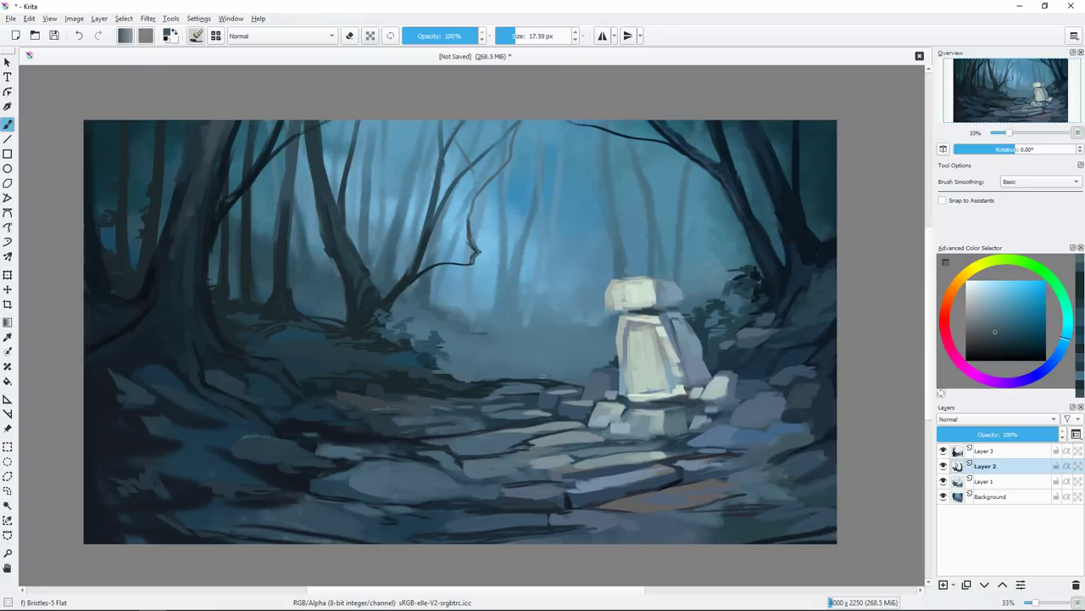
{"action": "key", "text": "]"}
{"action": "left_click", "coordinate": [573, 382], "text": "ctrl"}
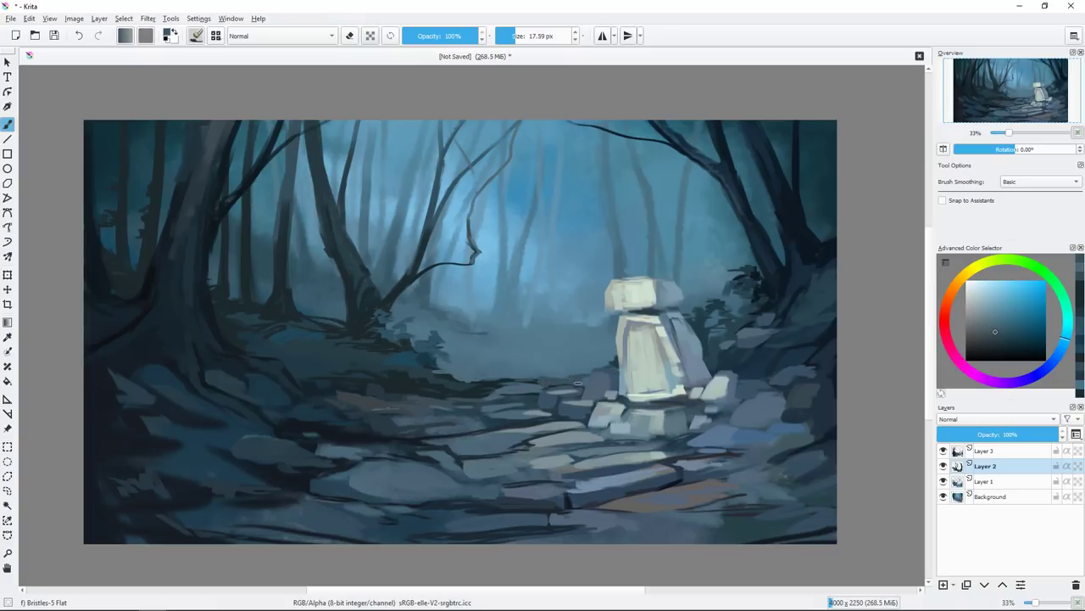
On Layer 1, darken the ground near the path and add a thin trunk behind the figure.
{"action": "left_click", "coordinate": [1000, 481]}
{"action": "key", "text": "]"}
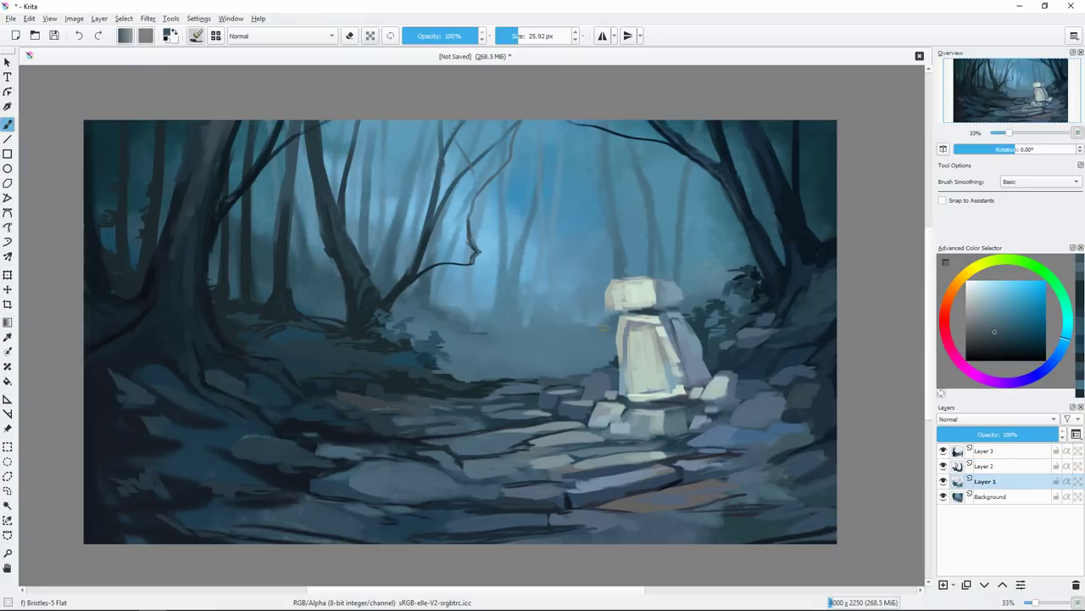
{"action": "left_click", "coordinate": [475, 340], "text": "ctrl"}
{"action": "mouse_move", "coordinate": [450, 343]}
{"action": "left_mouse_down"}
{"action": "mouse_move", "coordinate": [525, 373]}
{"action": "mouse_move", "coordinate": [518, 365]}
{"action": "left_mouse_up"}
{"action": "left_click_drag", "start_coordinate": [502, 247], "coordinate": [508, 311]}
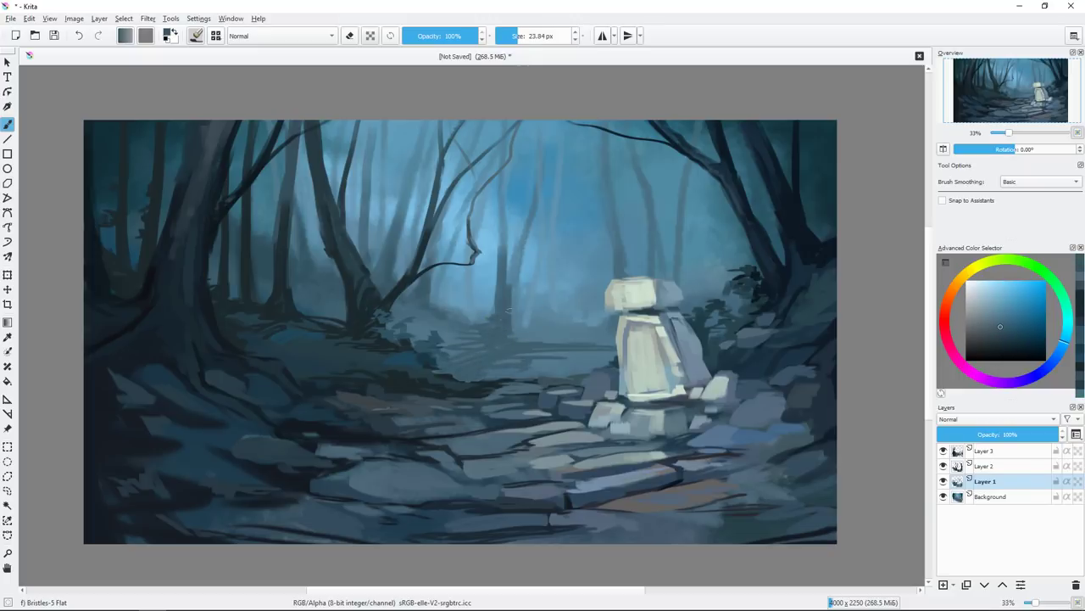
Paint several thin distant trunks in the mist, alternating lighter and darker blues.
{"action": "left_click", "coordinate": [517, 229], "text": "ctrl"}
{"action": "left_click_drag", "start_coordinate": [513, 236], "coordinate": [527, 318]}
{"action": "left_click", "coordinate": [511, 265], "text": "ctrl"}
{"action": "left_click_drag", "start_coordinate": [511, 265], "coordinate": [513, 328]}
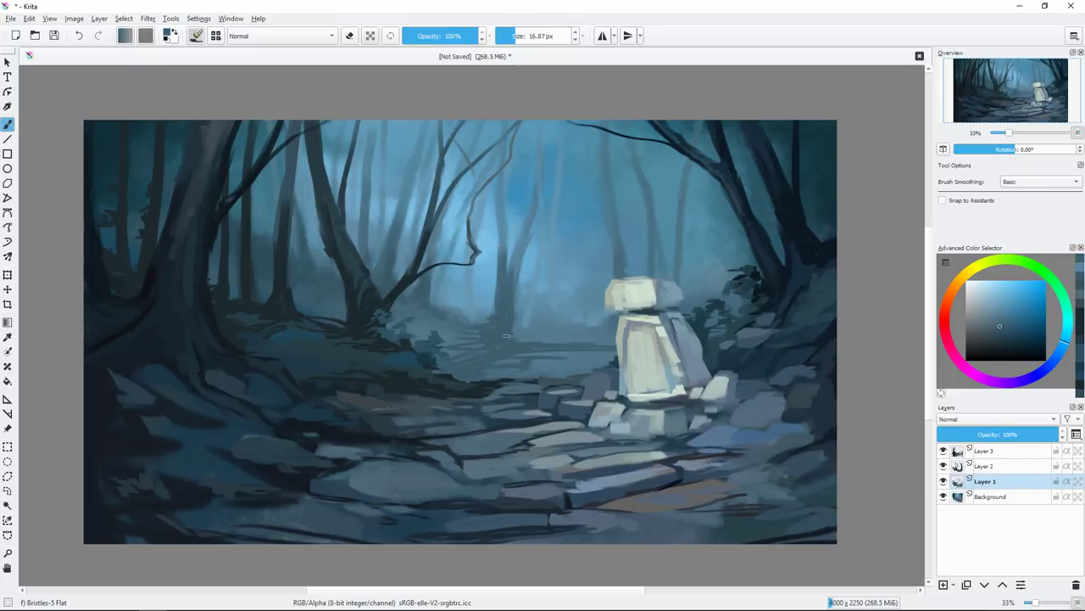
{"action": "mouse_move", "coordinate": [515, 285]}
{"action": "left_mouse_down"}
{"action": "mouse_move", "coordinate": [509, 342]}
{"action": "mouse_move", "coordinate": [530, 339]}
{"action": "left_mouse_up"}
{"action": "key", "text": "bracketleft"}
{"action": "left_click_drag", "start_coordinate": [536, 231], "coordinate": [526, 307]}
Add thin dark branches extending upward and one rising to the right.
{"action": "left_click", "coordinate": [521, 237], "text": "ctrl"}
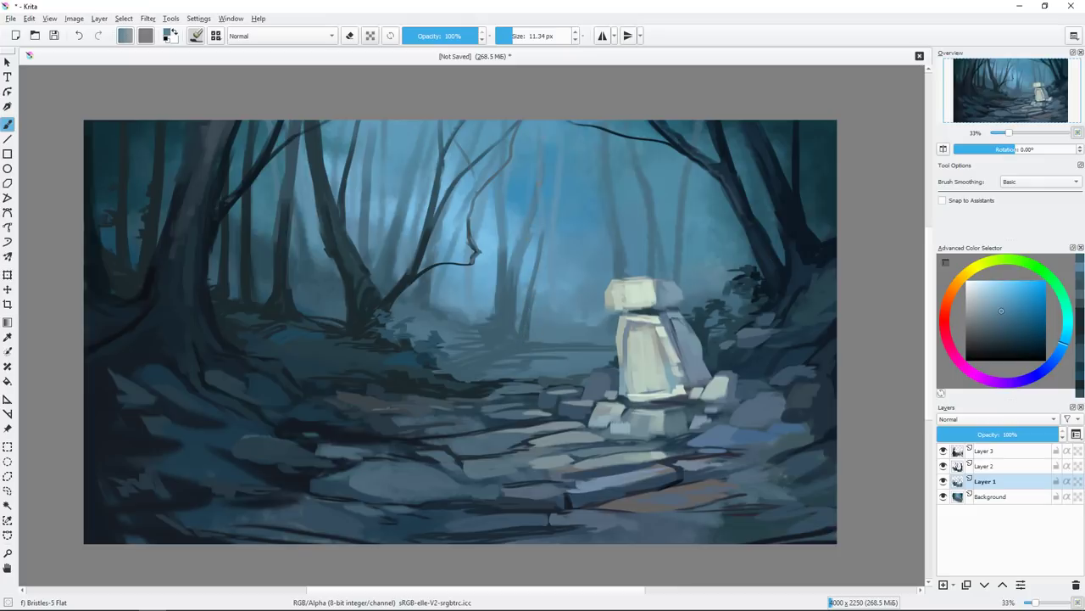
{"action": "left_click", "coordinate": [502, 203], "text": "ctrl"}
{"action": "left_click_drag", "start_coordinate": [506, 188], "coordinate": [496, 254]}
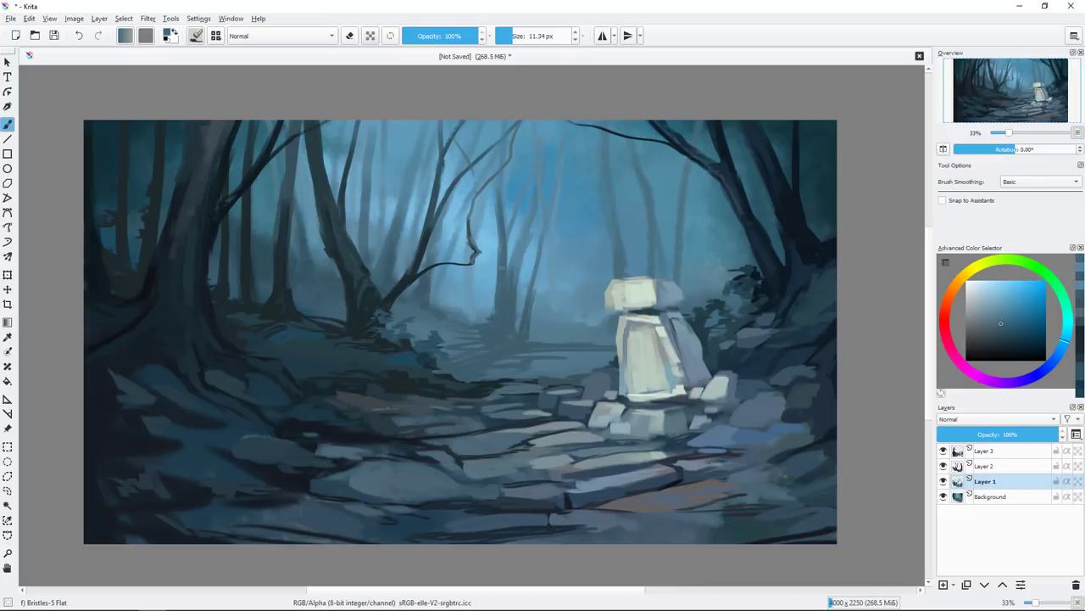
{"action": "left_click_drag", "start_coordinate": [497, 120], "coordinate": [494, 192]}
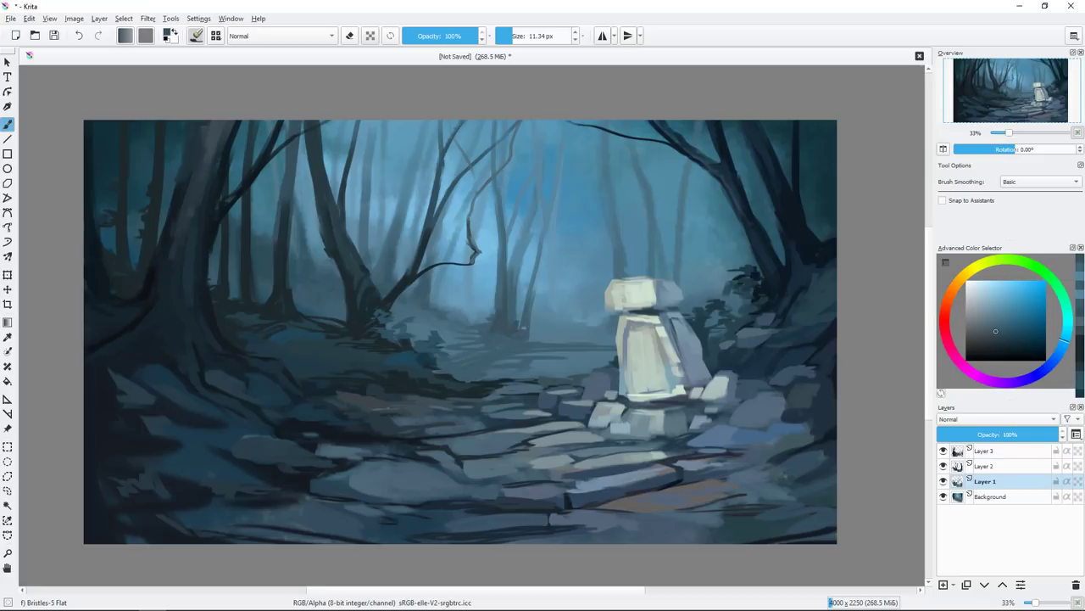
{"action": "left_click_drag", "start_coordinate": [525, 340], "coordinate": [617, 242]}
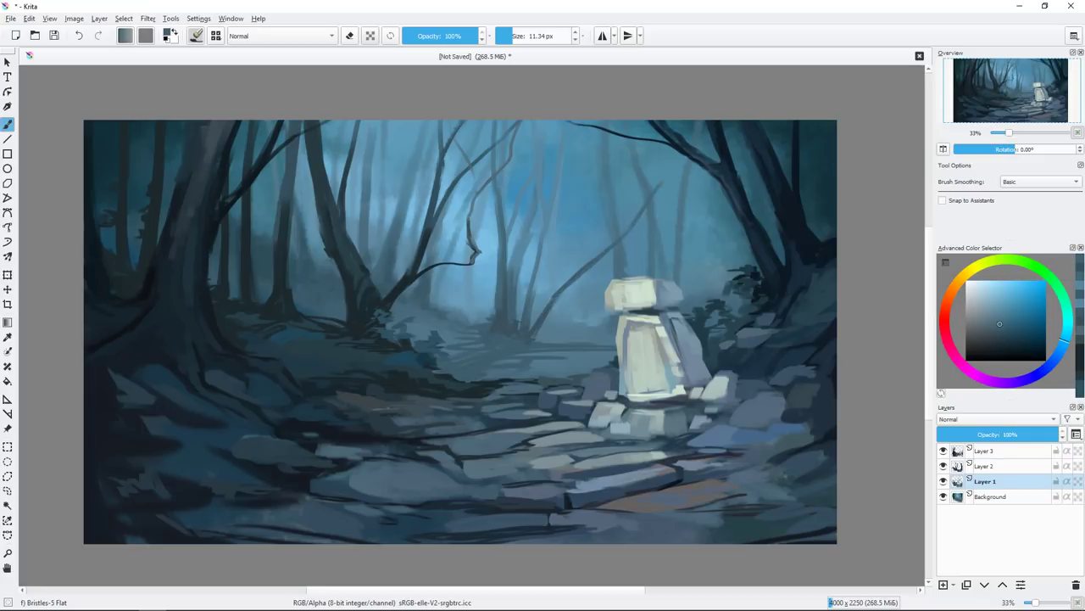
Try several blues, widen the brush, and paint small dark strokes on the path.
{"action": "left_click", "coordinate": [547, 309], "text": "ctrl"}
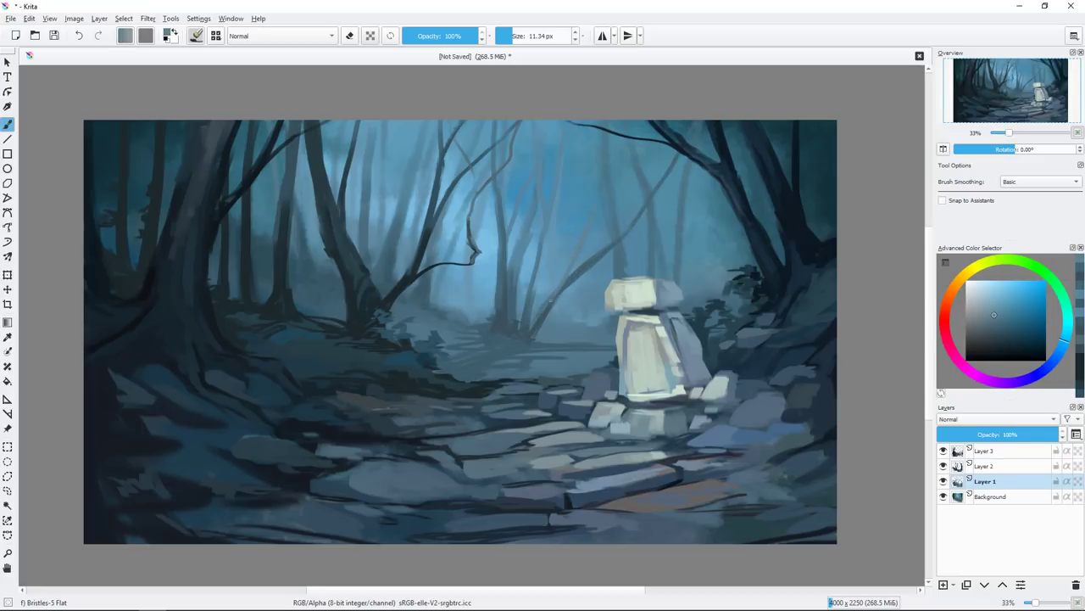
{"action": "left_click", "coordinate": [549, 300], "text": "ctrl"}
{"action": "left_click", "coordinate": [537, 336], "text": "ctrl"}
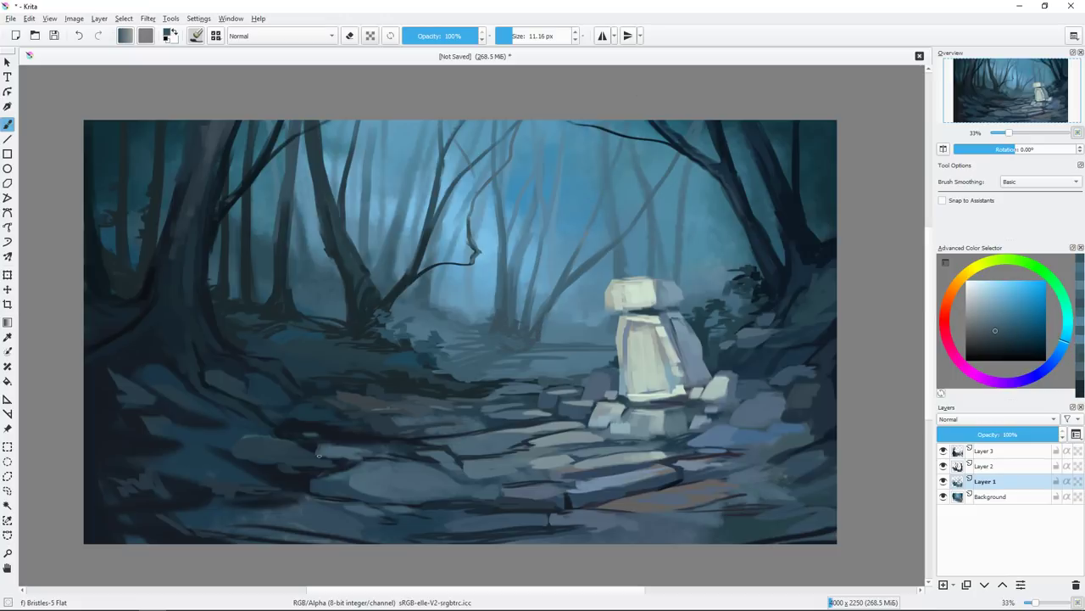
{"action": "left_click", "coordinate": [545, 363], "text": "ctrl"}
{"action": "left_click_drag", "start_coordinate": [535, 363], "coordinate": [556, 363]}
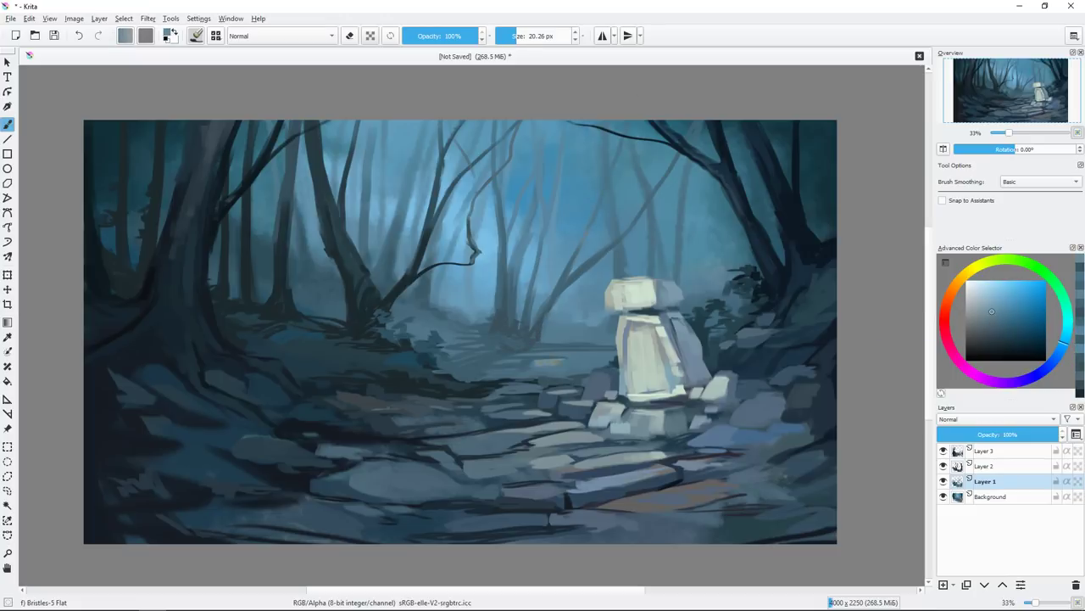
{"action": "left_click", "coordinate": [549, 373], "text": "ctrl"}
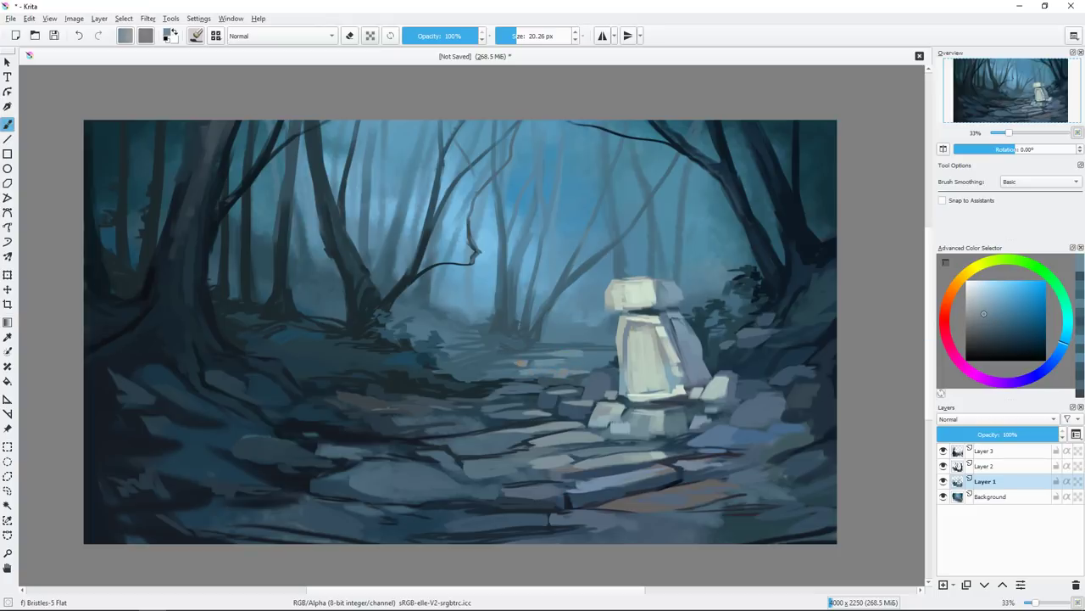
{"action": "left_click", "coordinate": [446, 311], "text": "ctrl"}
{"action": "mouse_move", "coordinate": [445, 303]}
{"action": "left_mouse_down"}
{"action": "mouse_move", "coordinate": [455, 316]}
{"action": "mouse_move", "coordinate": [439, 339]}
{"action": "mouse_move", "coordinate": [417, 337]}
{"action": "left_mouse_up"}
{"action": "left_click", "coordinate": [449, 332], "text": "ctrl"}
Paint a dark curling branch across the misty trees left of centre.
{"action": "left_click", "coordinate": [420, 298], "text": "ctrl"}
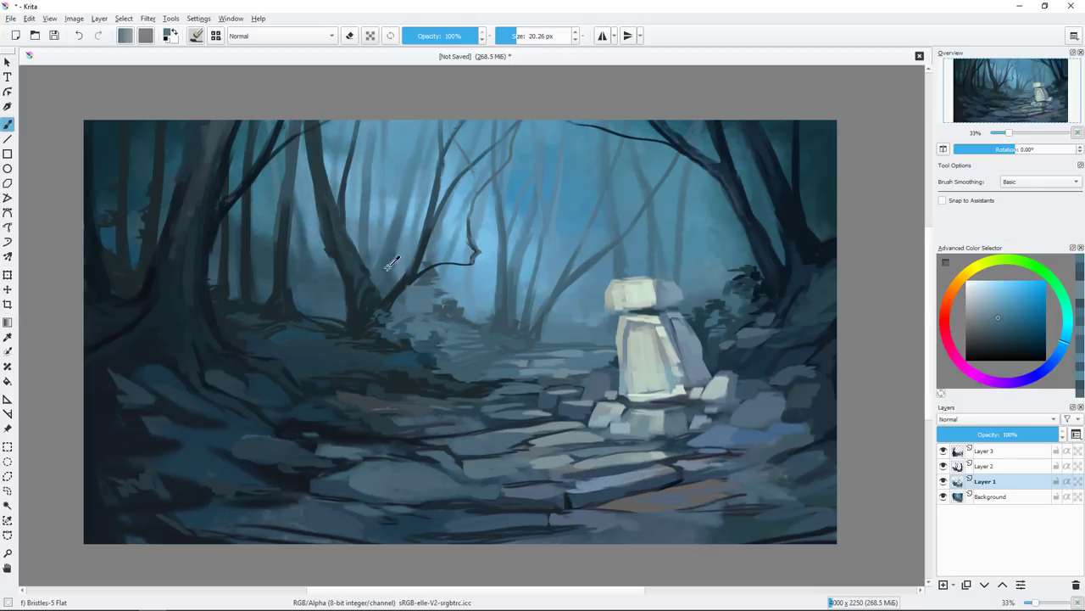
{"action": "key", "text": "["}
{"action": "left_click_drag", "start_coordinate": [395, 272], "coordinate": [405, 194]}
{"action": "left_click_drag", "start_coordinate": [388, 245], "coordinate": [358, 168]}
{"action": "key", "text": "["}
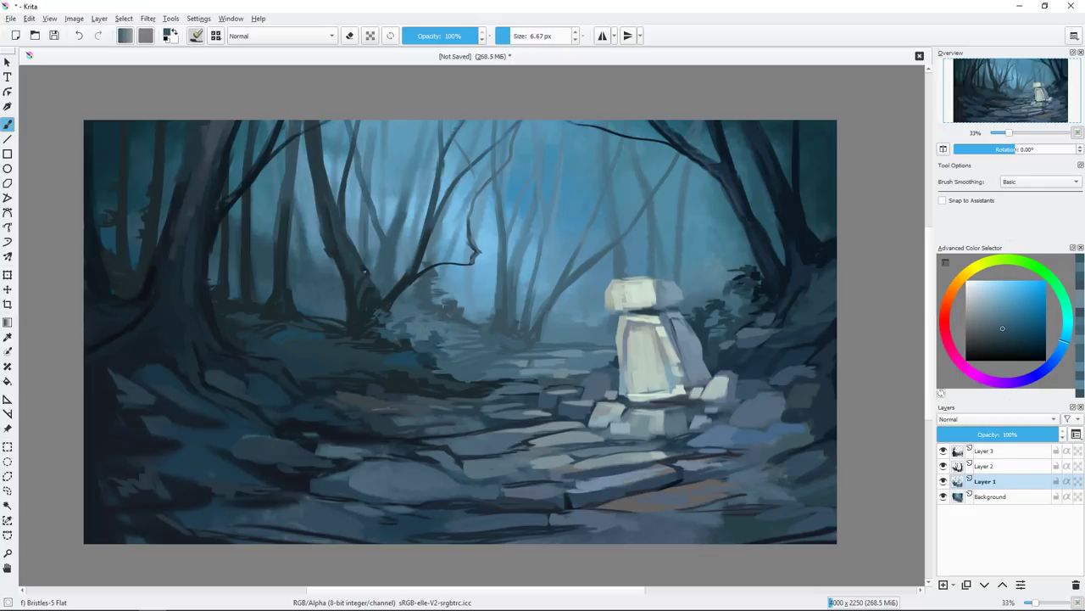
{"action": "mouse_move", "coordinate": [305, 259]}
{"action": "left_mouse_down"}
{"action": "mouse_move", "coordinate": [275, 155]}
{"action": "mouse_move", "coordinate": [329, 120]}
{"action": "left_mouse_up"}
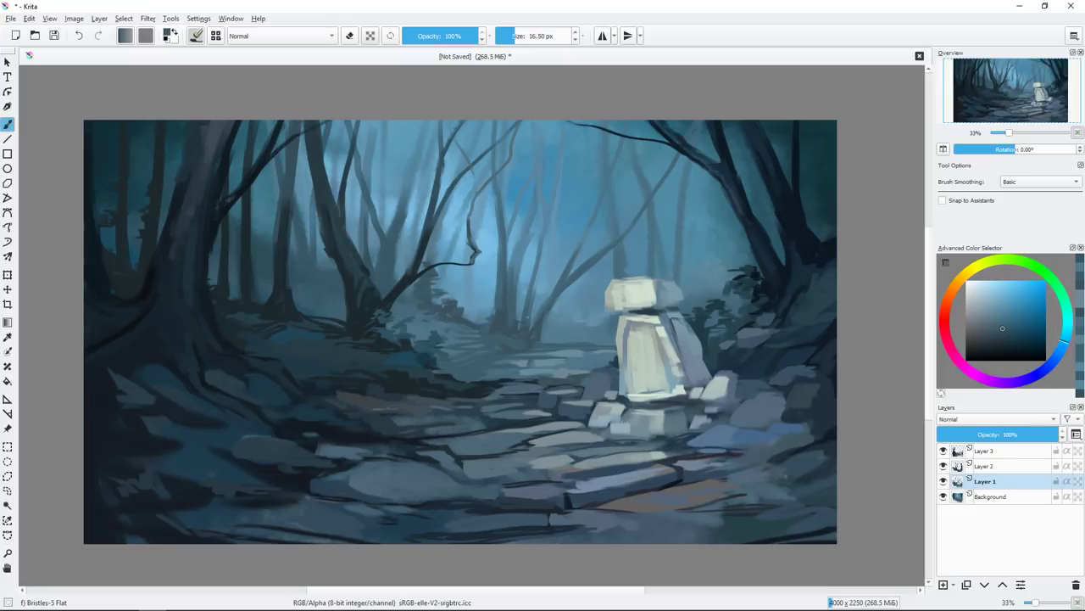
{"action": "mouse_move", "coordinate": [232, 281]}
{"action": "left_mouse_down"}
{"action": "mouse_move", "coordinate": [238, 306]}
{"action": "mouse_move", "coordinate": [108, 235]}
{"action": "left_mouse_up"}
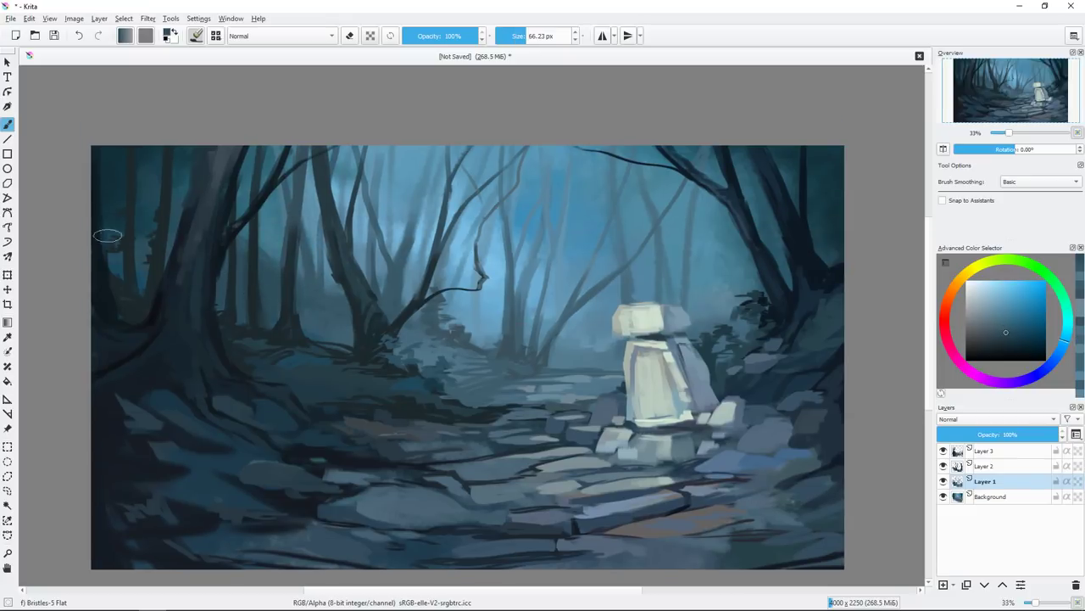
{"action": "left_click_drag", "start_coordinate": [271, 98], "coordinate": [284, 104]}
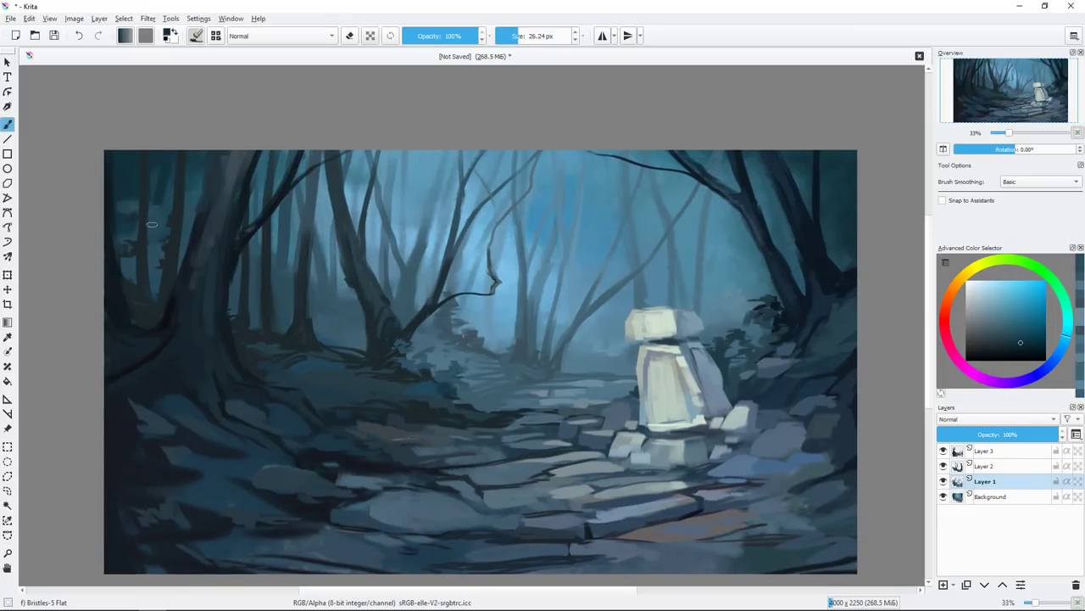
Sample a grey and paint a small pale stone on the path on Layer 3.
{"action": "mouse_move", "coordinate": [477, 345]}
{"action": "left_mouse_down"}
{"action": "mouse_move", "coordinate": [431, 305]}
{"action": "mouse_move", "coordinate": [454, 302]}
{"action": "left_mouse_up"}
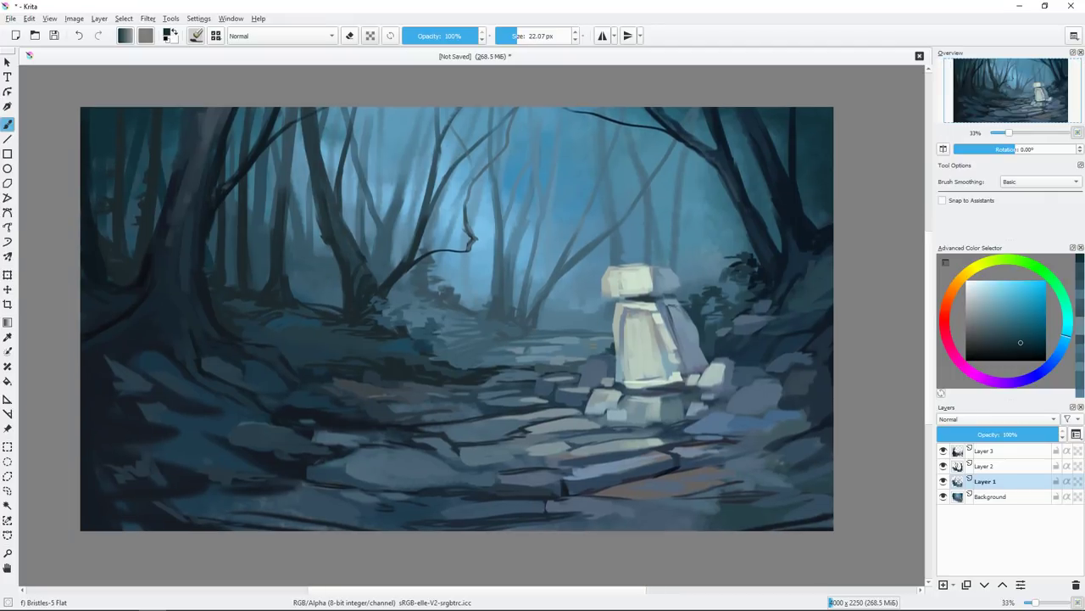
{"action": "left_click", "coordinate": [654, 356], "text": "ctrl"}
{"action": "left_click_drag", "start_coordinate": [411, 368], "coordinate": [459, 342]}
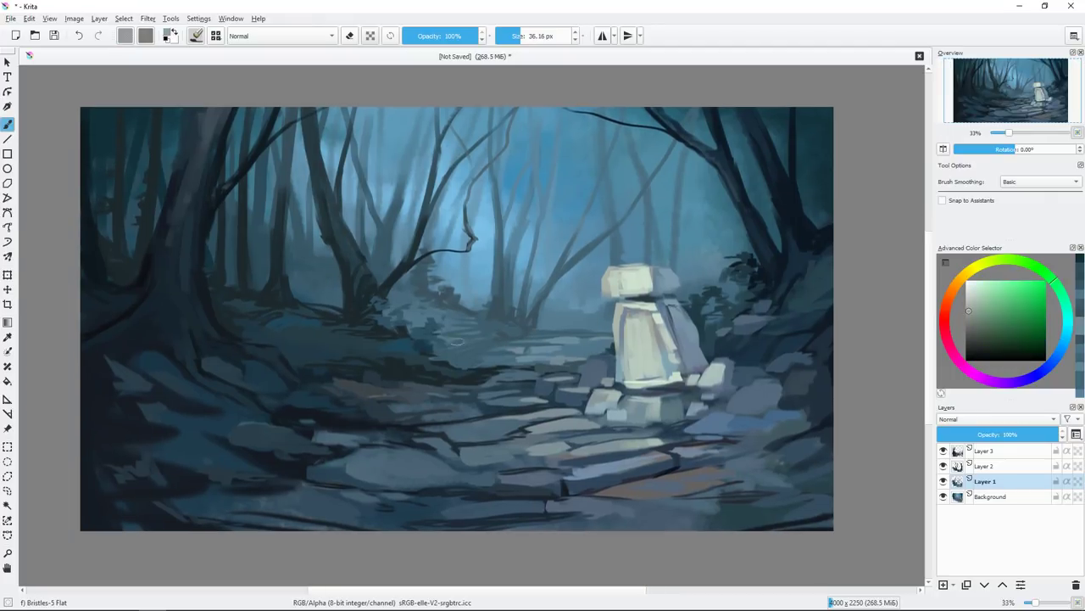
{"action": "left_click", "coordinate": [984, 450]}
{"action": "mouse_move", "coordinate": [367, 379]}
{"action": "left_mouse_down"}
{"action": "mouse_move", "coordinate": [405, 377]}
{"action": "mouse_move", "coordinate": [344, 371]}
{"action": "mouse_move", "coordinate": [409, 378]}
{"action": "left_mouse_up"}
Shade the new stone and paint more pale stones along the left side of the path.
{"action": "left_click", "coordinate": [409, 380], "text": "ctrl"}
{"action": "left_click", "coordinate": [398, 379], "text": "ctrl"}
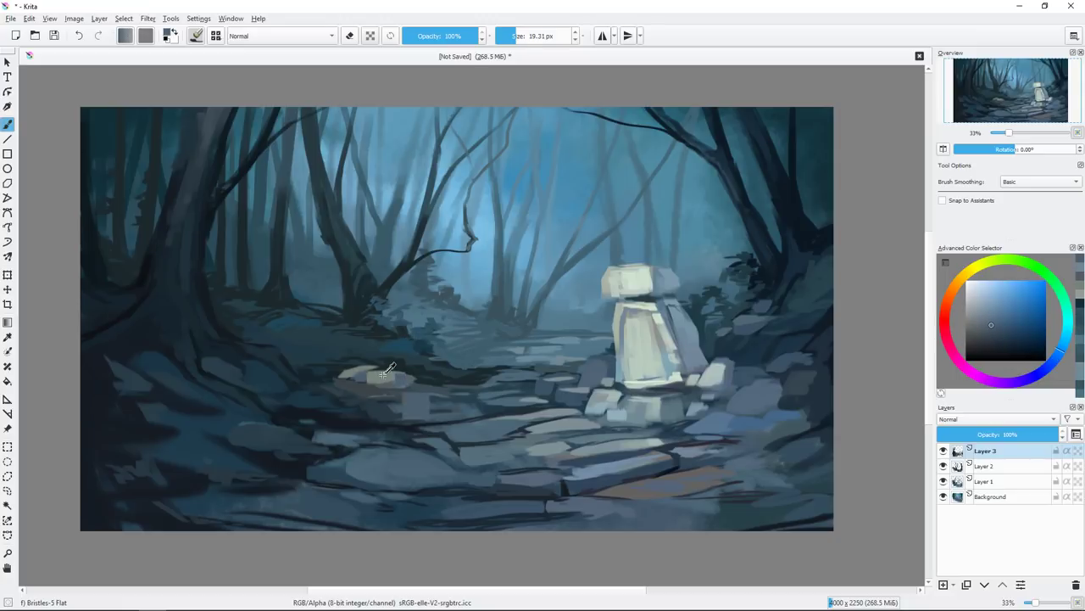
{"action": "left_click", "coordinate": [1051, 282]}
{"action": "left_click", "coordinate": [971, 312]}
{"action": "key", "text": "bracketright"}
{"action": "left_click_drag", "start_coordinate": [380, 390], "coordinate": [390, 394]}
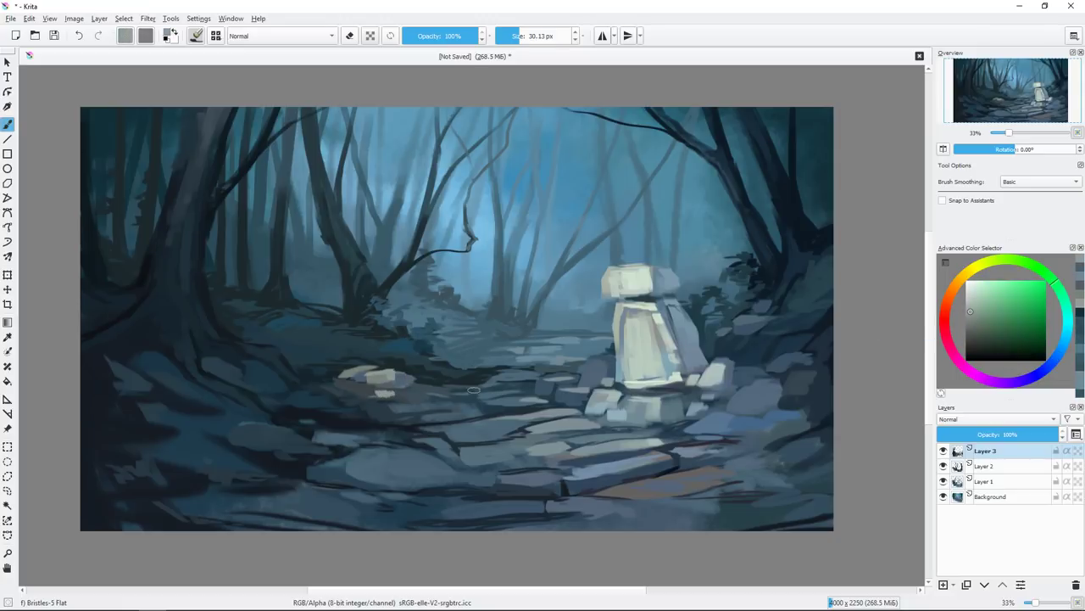
{"action": "left_click", "coordinate": [377, 373], "text": "ctrl"}
{"action": "left_click_drag", "start_coordinate": [303, 367], "coordinate": [326, 366]}
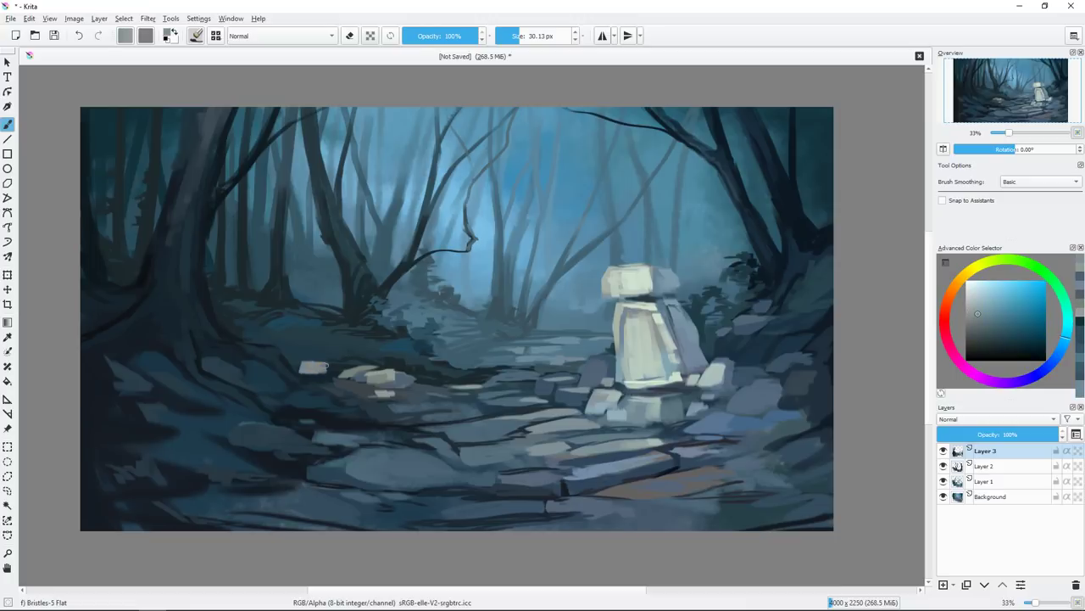
Shrink the eraser, then return to normal painting on Layer 1.
{"action": "left_click", "coordinate": [328, 371], "text": "ctrl"}
{"action": "key", "text": "e"}
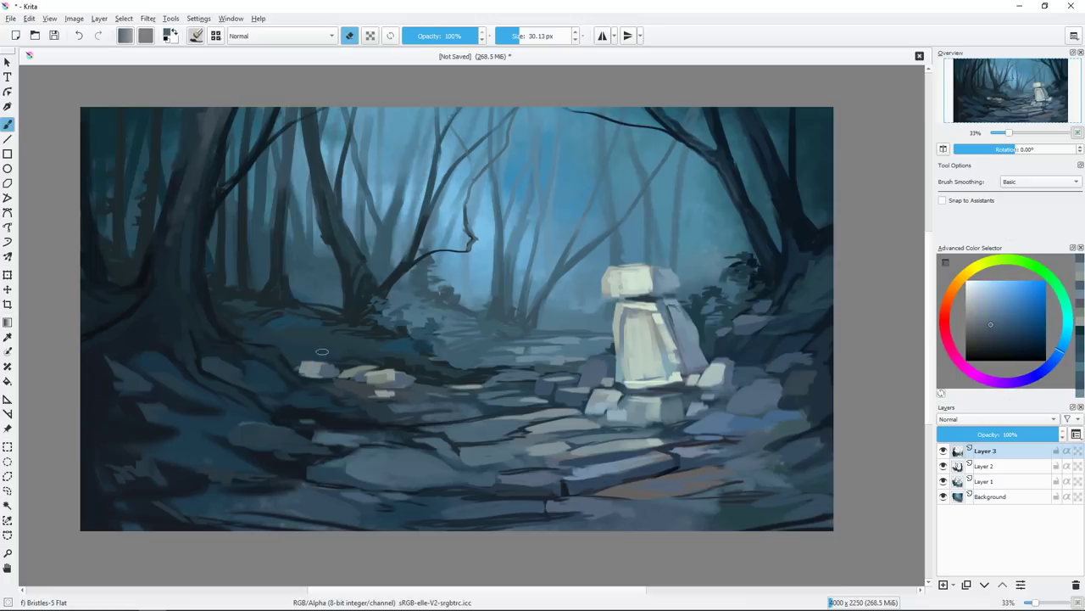
{"action": "key", "text": "bracketleft"}
{"action": "key", "text": "bracketleft"}
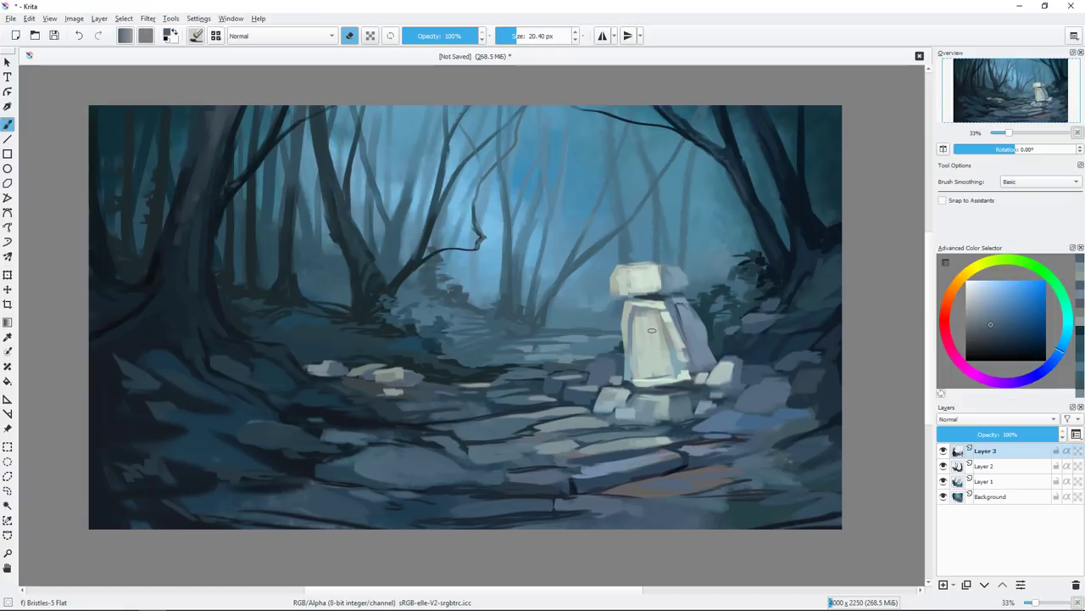
{"action": "left_click", "coordinate": [985, 480]}
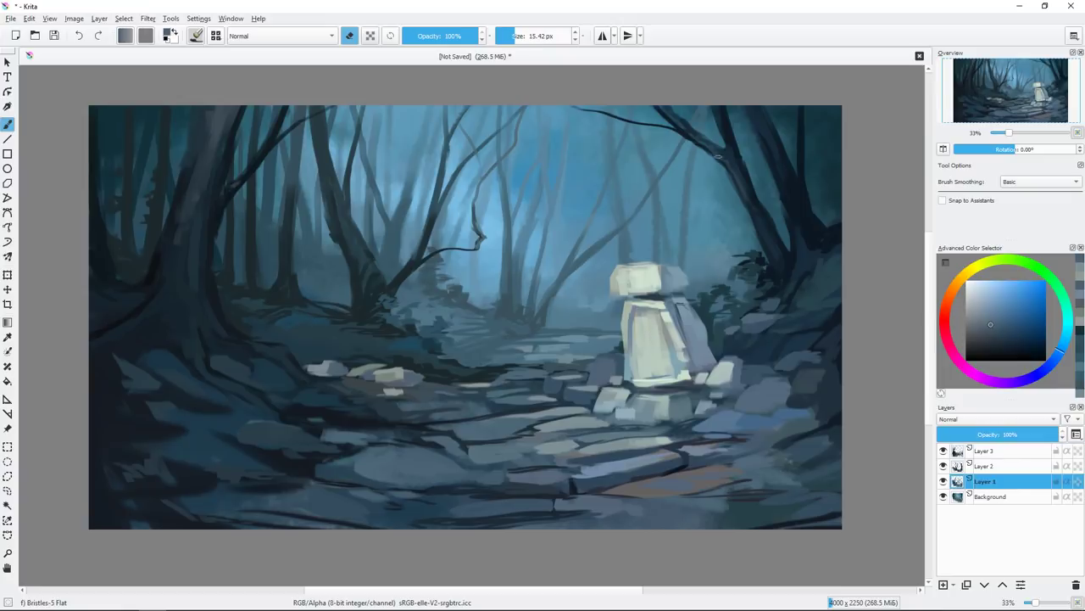
{"action": "key", "text": "e"}
Add dark strokes to the right-hand tree and bushes.
{"action": "left_click_drag", "start_coordinate": [716, 161], "coordinate": [688, 275]}
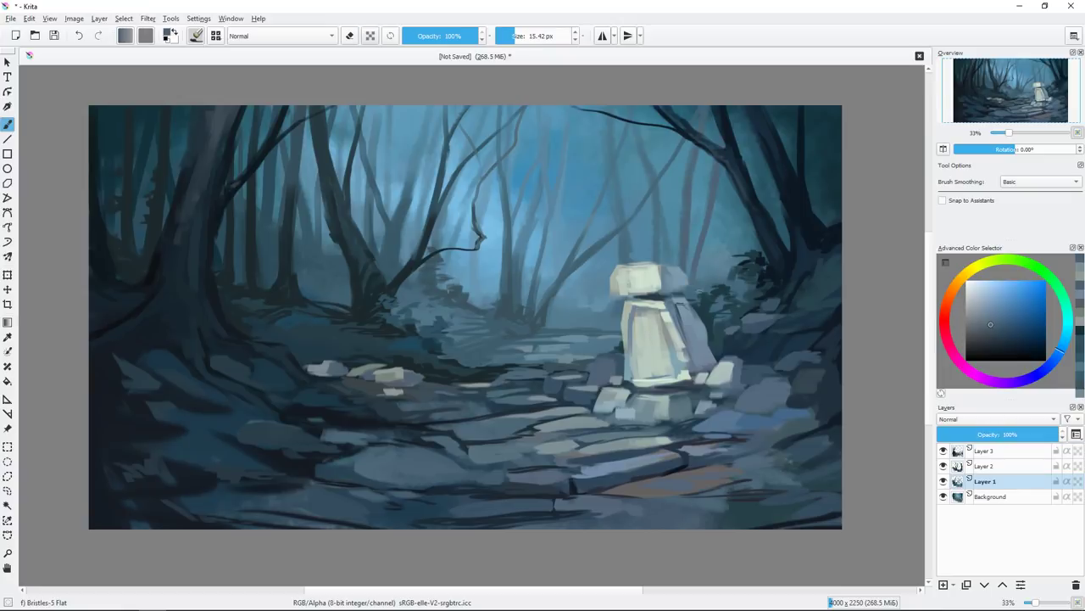
{"action": "left_click_drag", "start_coordinate": [731, 229], "coordinate": [731, 270]}
{"action": "left_click", "coordinate": [809, 148], "text": "ctrl"}
{"action": "left_click_drag", "start_coordinate": [746, 208], "coordinate": [767, 254]}
{"action": "left_click", "coordinate": [820, 144], "text": "ctrl"}
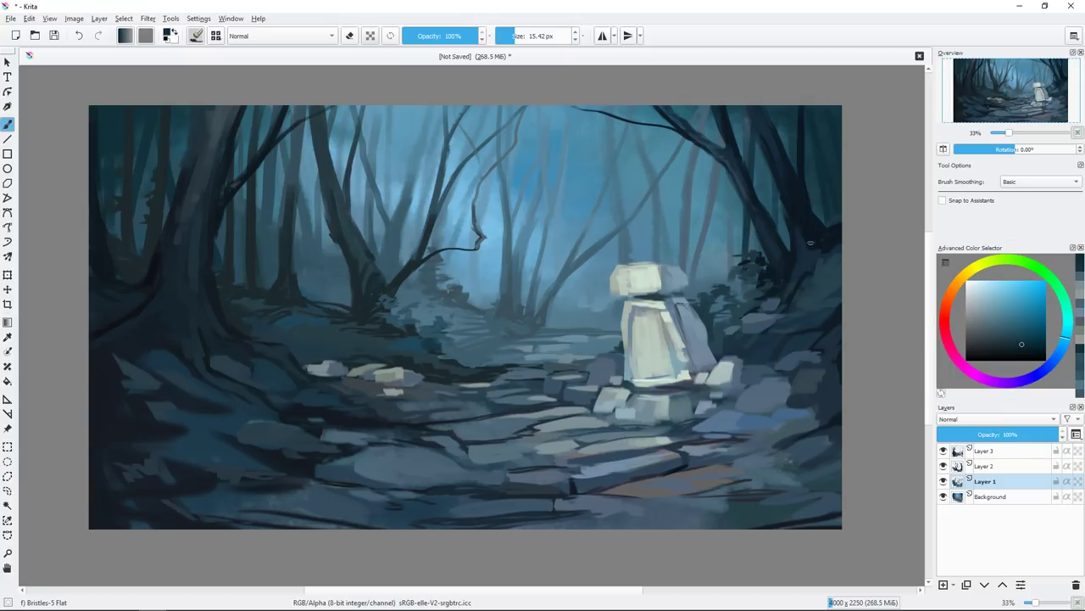
{"action": "left_click_drag", "start_coordinate": [728, 170], "coordinate": [726, 283]}
{"action": "left_click_drag", "start_coordinate": [827, 140], "coordinate": [839, 159]}
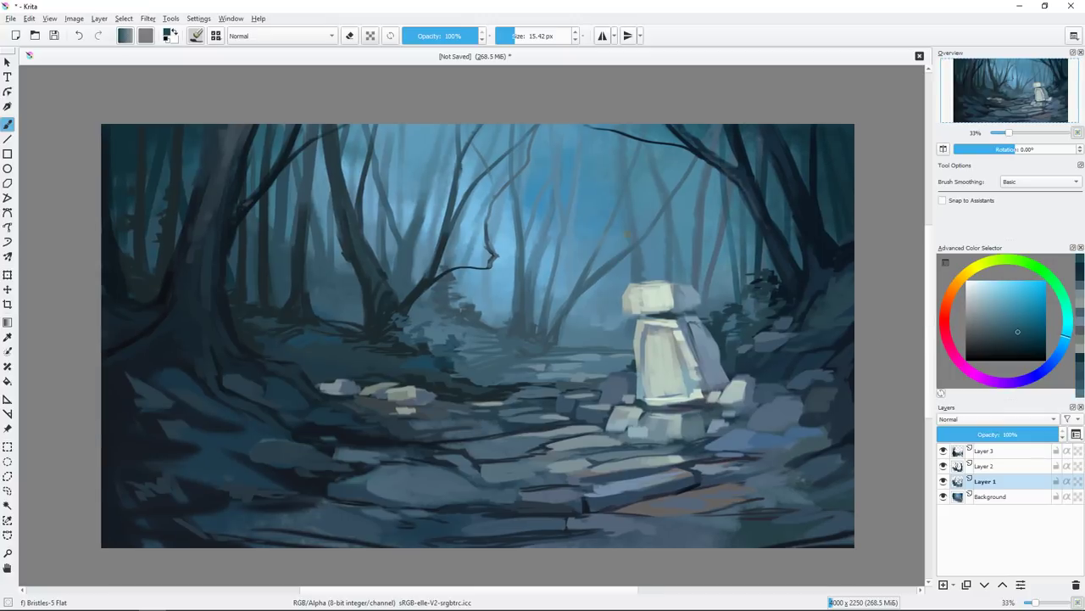
Paint thin dark strokes on the trunks and path, then sample a pale green from the statue.
{"action": "left_click", "coordinate": [619, 145], "text": "ctrl"}
{"action": "left_click_drag", "start_coordinate": [658, 135], "coordinate": [642, 222]}
{"action": "mouse_move", "coordinate": [623, 151]}
{"action": "left_mouse_down"}
{"action": "mouse_move", "coordinate": [622, 170]}
{"action": "mouse_move", "coordinate": [665, 188]}
{"action": "left_mouse_up"}
{"action": "left_click_drag", "start_coordinate": [612, 228], "coordinate": [617, 252]}
{"action": "mouse_move", "coordinate": [624, 262]}
{"action": "left_mouse_down"}
{"action": "mouse_move", "coordinate": [622, 292]}
{"action": "mouse_move", "coordinate": [590, 332]}
{"action": "mouse_move", "coordinate": [629, 327]}
{"action": "mouse_move", "coordinate": [570, 312]}
{"action": "left_mouse_up"}
{"action": "left_click", "coordinate": [593, 339], "text": "ctrl"}
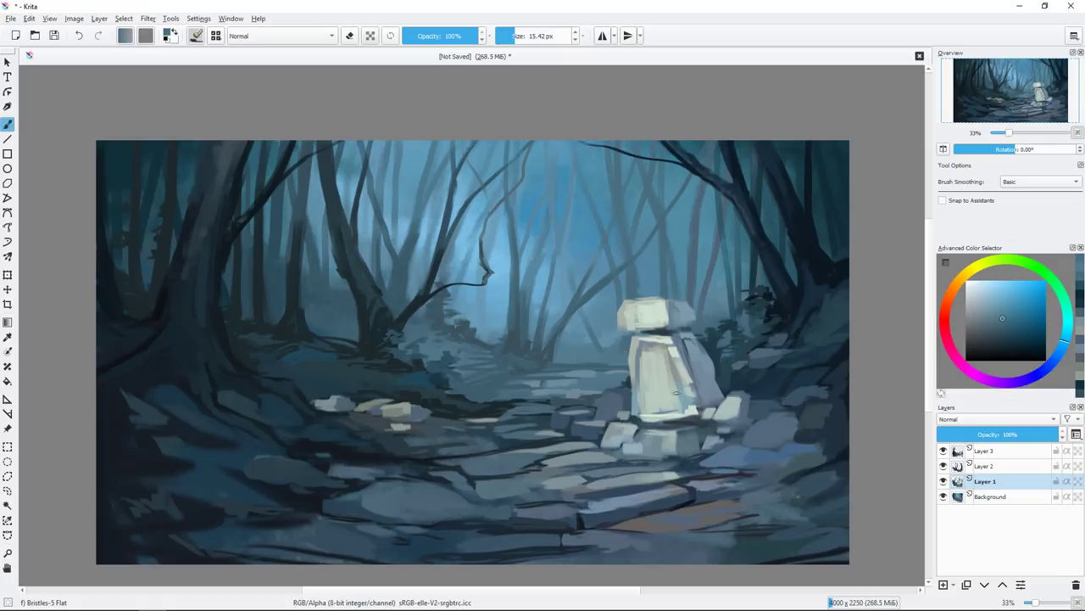
{"action": "left_click", "coordinate": [678, 357], "text": "ctrl"}
{"action": "left_click", "coordinate": [983, 451]}
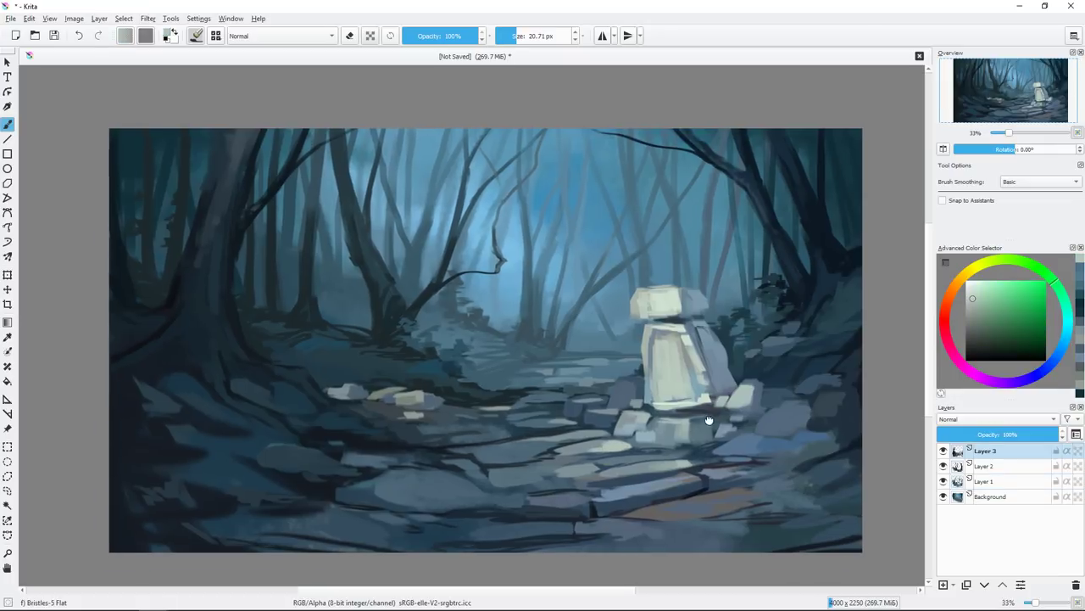
Pick a pale yellow and paint warm highlights on the stones below the statue.
{"action": "left_click_drag", "start_coordinate": [592, 463], "coordinate": [604, 452]}
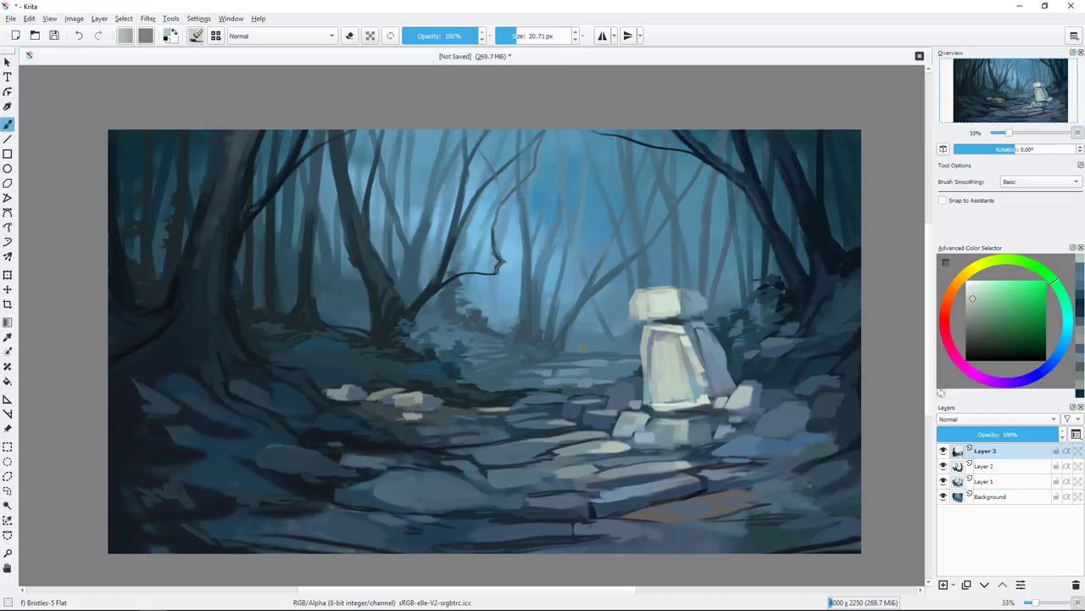
{"action": "left_click", "coordinate": [981, 263]}
{"action": "left_click", "coordinate": [982, 292]}
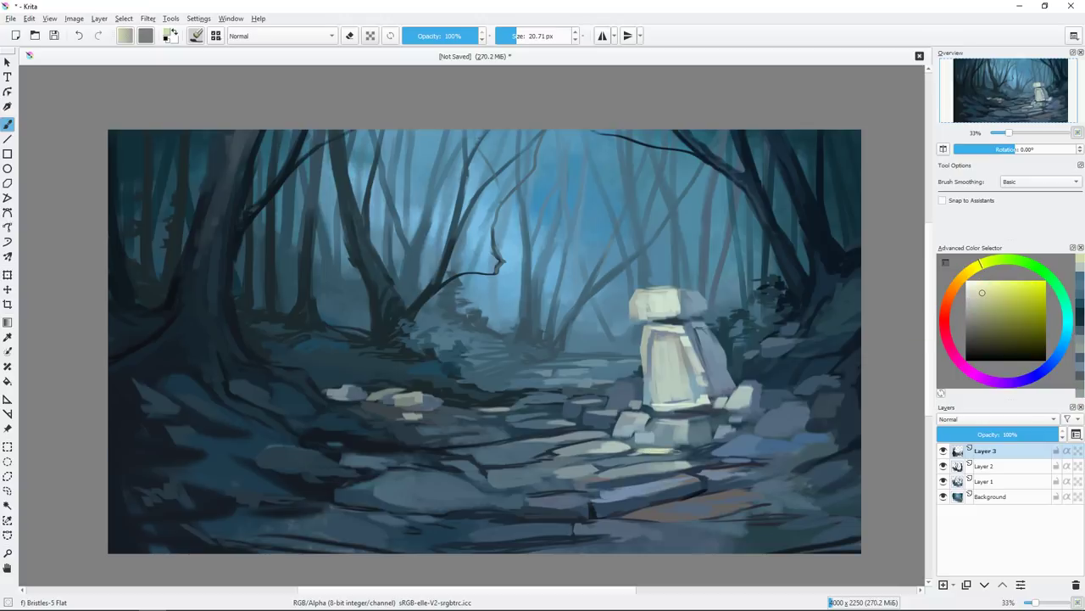
{"action": "left_click_drag", "start_coordinate": [678, 451], "coordinate": [627, 462]}
{"action": "left_click_drag", "start_coordinate": [692, 417], "coordinate": [694, 420]}
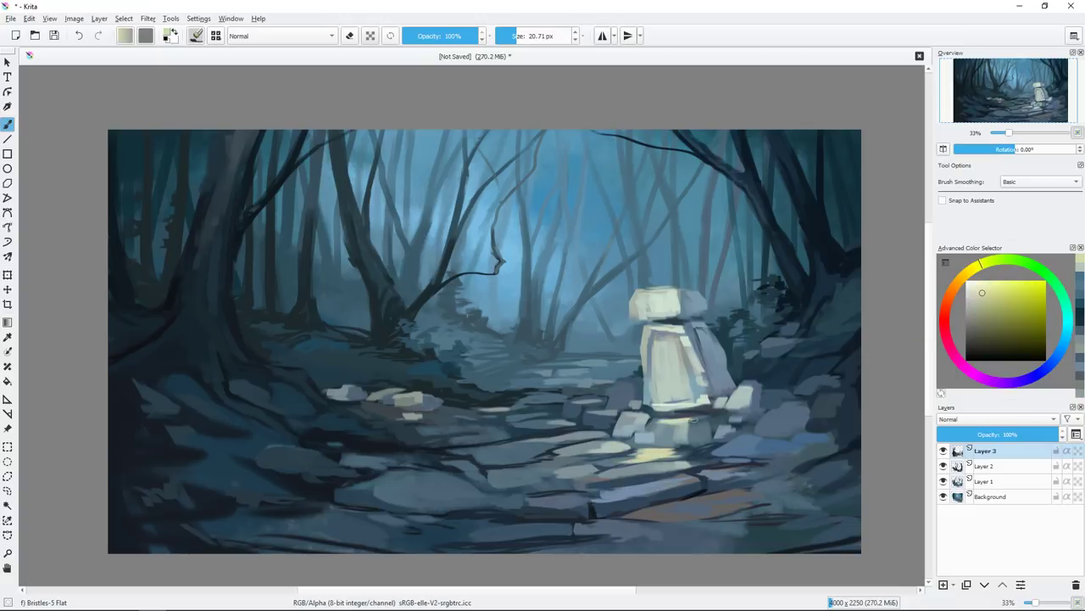
Zoom in and highlight the path stones in front of and left of the statue.
{"action": "scroll", "coordinate": [649, 466], "scroll_direction": "up", "scroll_amount": 1}
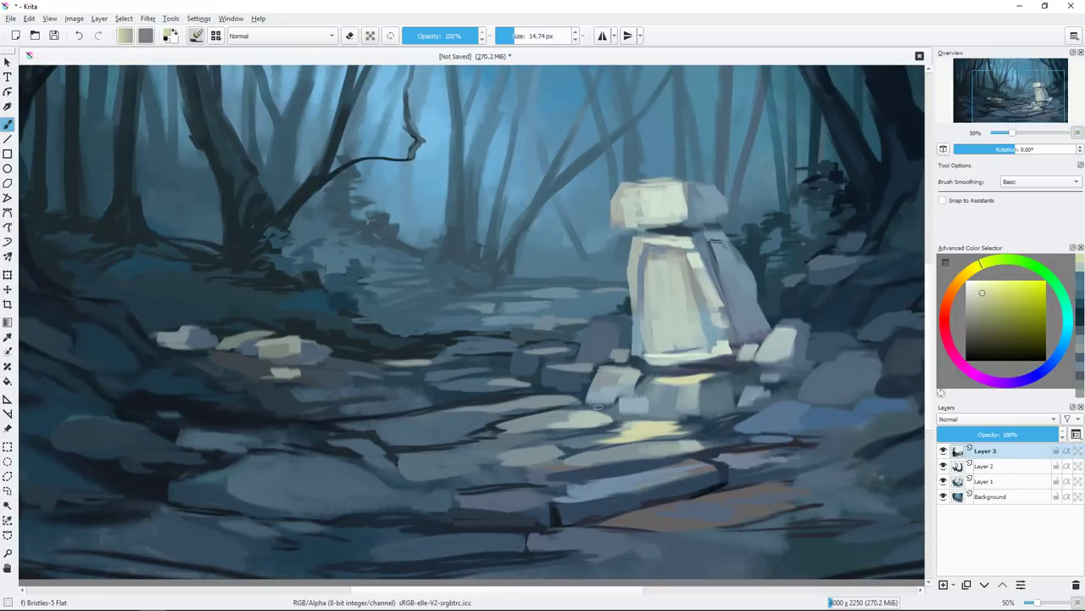
{"action": "left_click_drag", "start_coordinate": [561, 421], "coordinate": [636, 411]}
{"action": "mouse_move", "coordinate": [526, 435]}
{"action": "left_mouse_down"}
{"action": "mouse_move", "coordinate": [472, 446]}
{"action": "mouse_move", "coordinate": [560, 444]}
{"action": "left_mouse_up"}
{"action": "left_click", "coordinate": [526, 441], "text": "ctrl"}
{"action": "left_click", "coordinate": [500, 447], "text": "ctrl"}
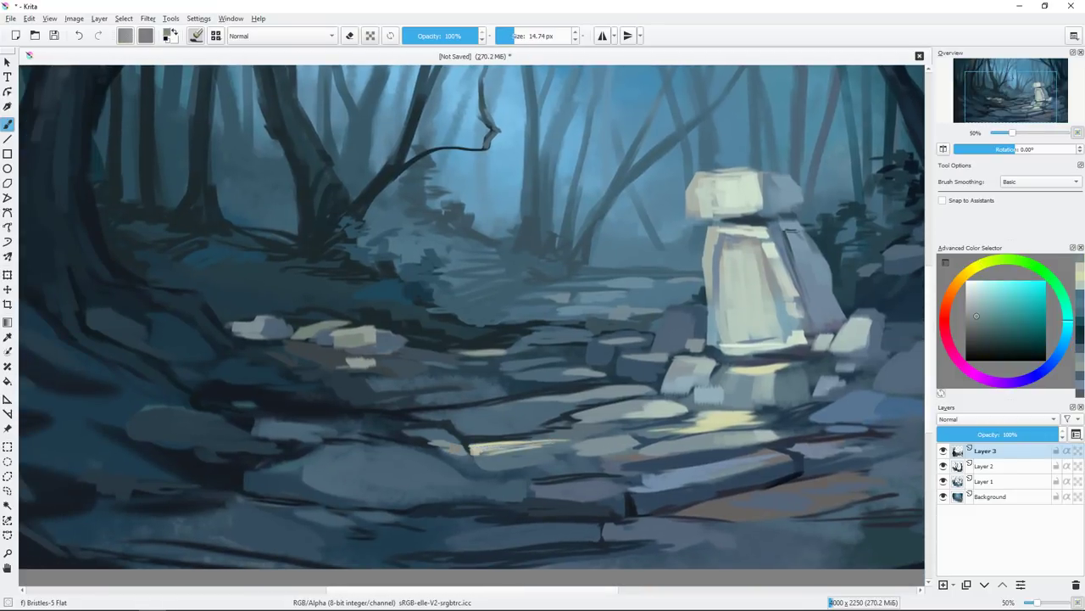
{"action": "left_click_drag", "start_coordinate": [468, 451], "coordinate": [408, 439]}
{"action": "scroll", "coordinate": [619, 347], "scroll_direction": "down", "scroll_amount": 1}
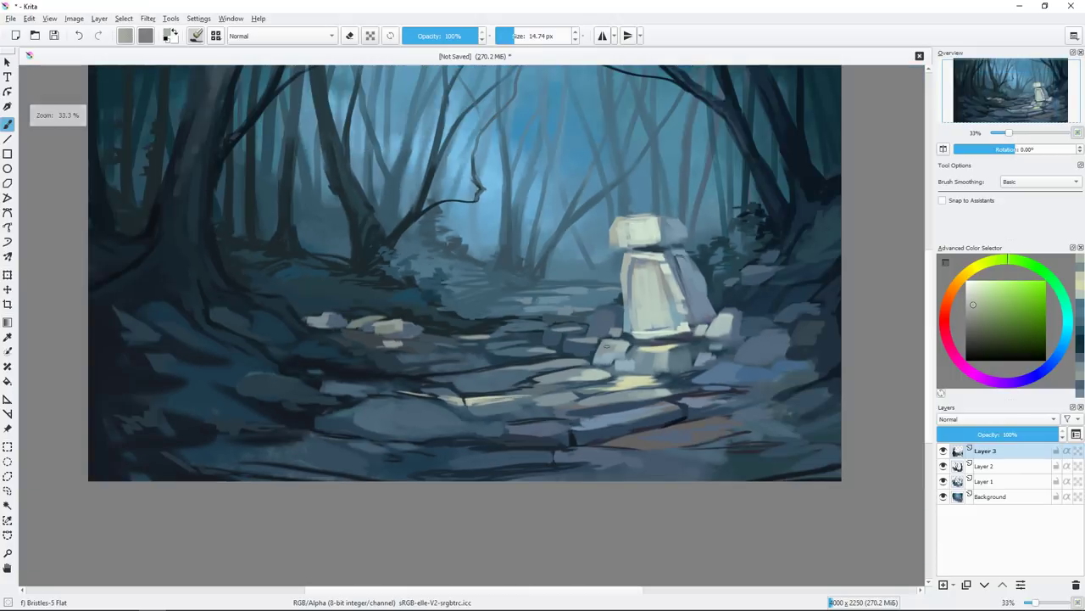
{"action": "scroll", "coordinate": [696, 387], "scroll_direction": "up", "scroll_amount": 2}
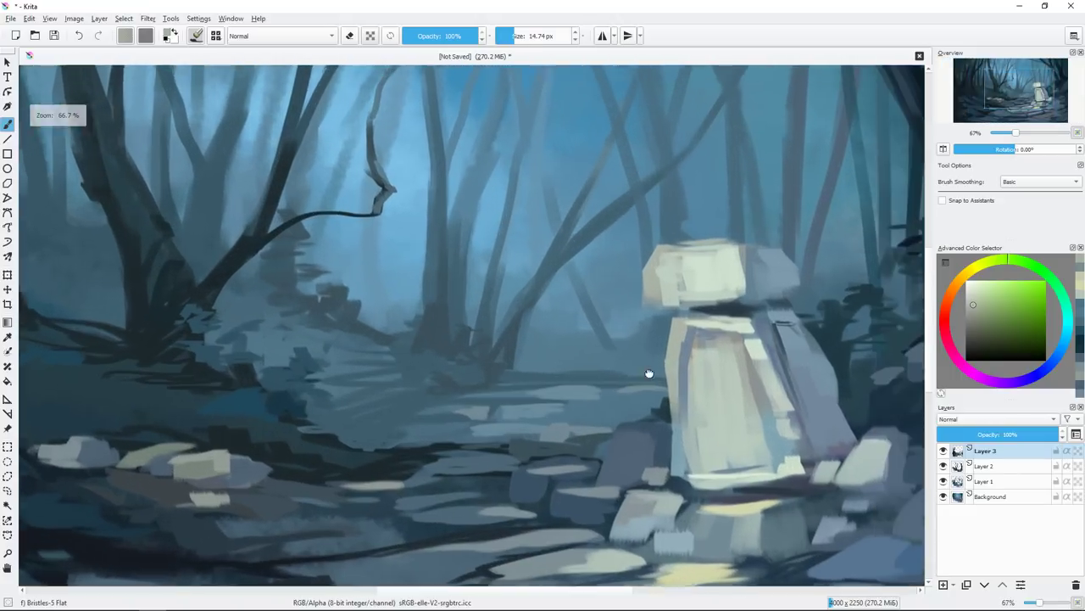
Outline the statue's neck and head in dark blue-grey and add lighter strokes on its body.
{"action": "key", "text": "["}
{"action": "left_click", "coordinate": [644, 301], "text": "ctrl"}
{"action": "left_click_drag", "start_coordinate": [597, 298], "coordinate": [686, 292]}
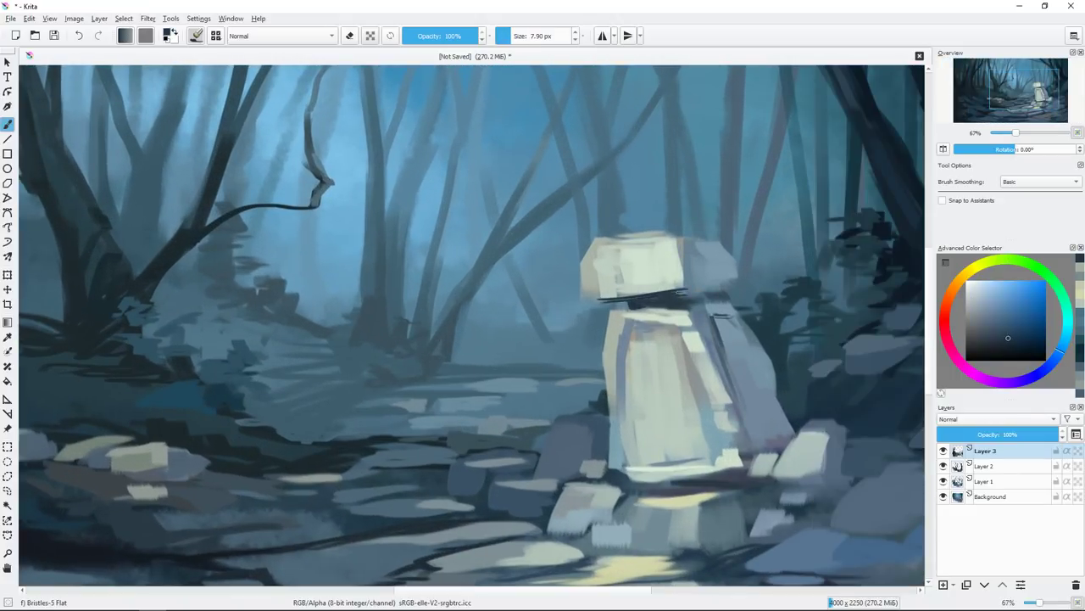
{"action": "key", "text": "]"}
{"action": "key", "text": "]"}
{"action": "left_click", "coordinate": [640, 311], "text": "ctrl"}
{"action": "mouse_move", "coordinate": [635, 326]}
{"action": "left_mouse_down"}
{"action": "mouse_move", "coordinate": [632, 373]}
{"action": "mouse_move", "coordinate": [660, 339]}
{"action": "left_mouse_up"}
{"action": "mouse_move", "coordinate": [599, 251]}
{"action": "left_mouse_down"}
{"action": "mouse_move", "coordinate": [596, 288]}
{"action": "mouse_move", "coordinate": [669, 244]}
{"action": "left_mouse_up"}
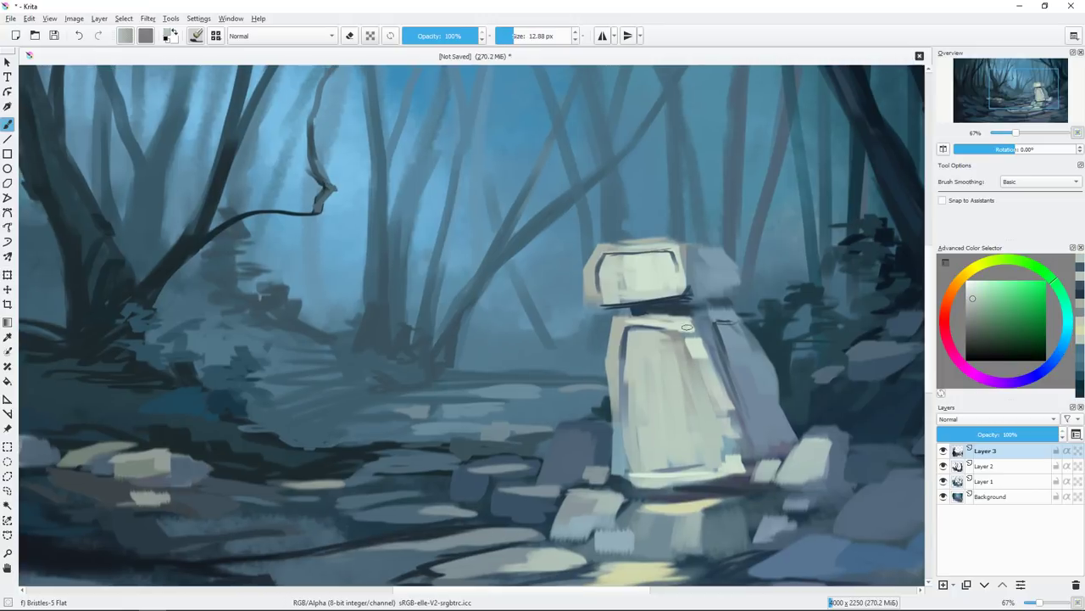
Highlight the top of the statue's head, its body and its base with pale yellow.
{"action": "left_click", "coordinate": [984, 287]}
{"action": "left_click_drag", "start_coordinate": [599, 247], "coordinate": [667, 243]}
{"action": "left_click_drag", "start_coordinate": [606, 258], "coordinate": [658, 254]}
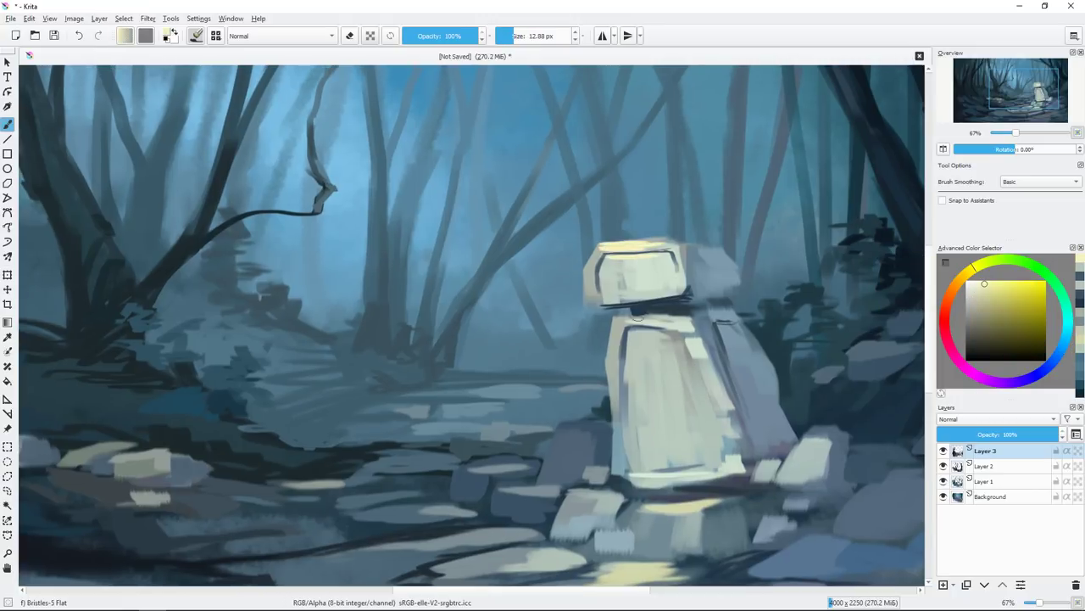
{"action": "left_click_drag", "start_coordinate": [615, 321], "coordinate": [658, 319]}
{"action": "scroll", "coordinate": [634, 331], "scroll_direction": "down", "scroll_amount": 4}
{"action": "scroll", "coordinate": [716, 324], "scroll_direction": "up", "scroll_amount": 3}
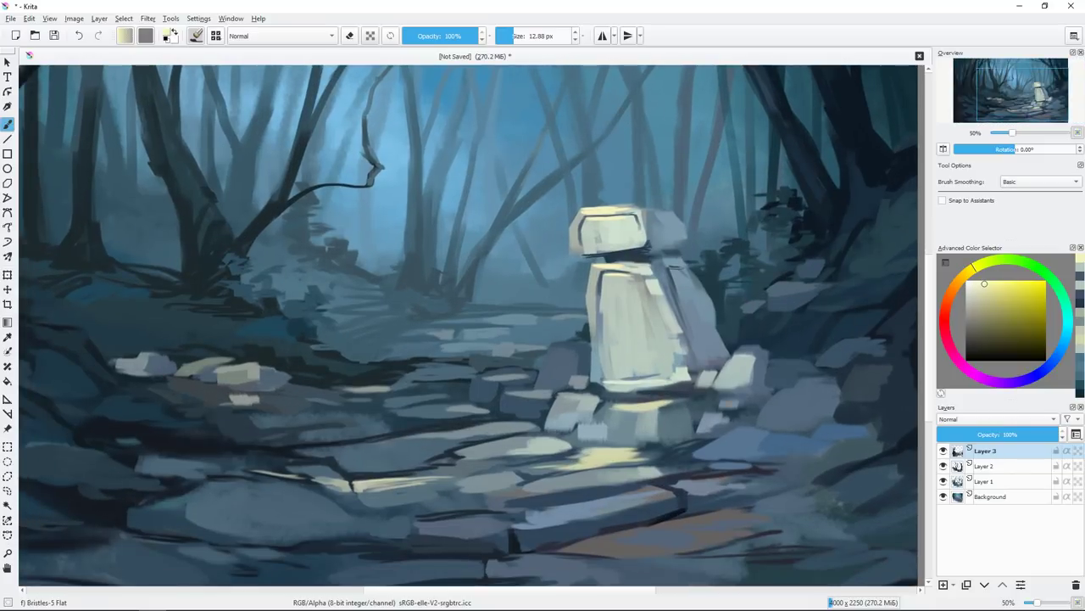
{"action": "left_click_drag", "start_coordinate": [680, 400], "coordinate": [723, 396]}
{"action": "mouse_move", "coordinate": [604, 386]}
{"action": "left_mouse_down"}
{"action": "mouse_move", "coordinate": [651, 383]}
{"action": "mouse_move", "coordinate": [597, 375]}
{"action": "left_mouse_up"}
Paint small pale strokes on the stones and path stones beside the statue.
{"action": "key", "text": "bracketleft"}
{"action": "left_click_drag", "start_coordinate": [555, 345], "coordinate": [623, 286]}
{"action": "left_click", "coordinate": [543, 466], "text": "ctrl"}
{"action": "key", "text": "bracketright"}
{"action": "key", "text": "bracketright"}
{"action": "key", "text": "bracketright"}
{"action": "mouse_move", "coordinate": [573, 472]}
{"action": "left_mouse_down"}
{"action": "mouse_move", "coordinate": [532, 469]}
{"action": "mouse_move", "coordinate": [697, 449]}
{"action": "left_mouse_up"}
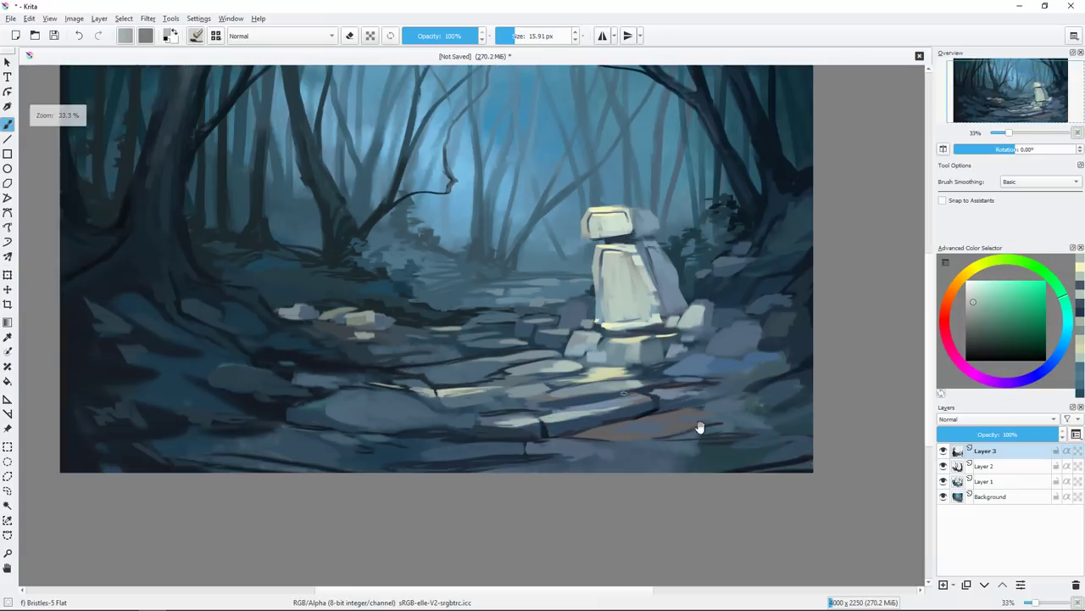
{"action": "scroll", "coordinate": [525, 430], "scroll_direction": "down", "scroll_amount": 1}
{"action": "mouse_move", "coordinate": [339, 423]}
{"action": "left_mouse_down"}
{"action": "mouse_move", "coordinate": [354, 438]}
{"action": "mouse_move", "coordinate": [424, 422]}
{"action": "left_mouse_up"}
{"action": "left_click", "coordinate": [355, 438], "text": "ctrl"}
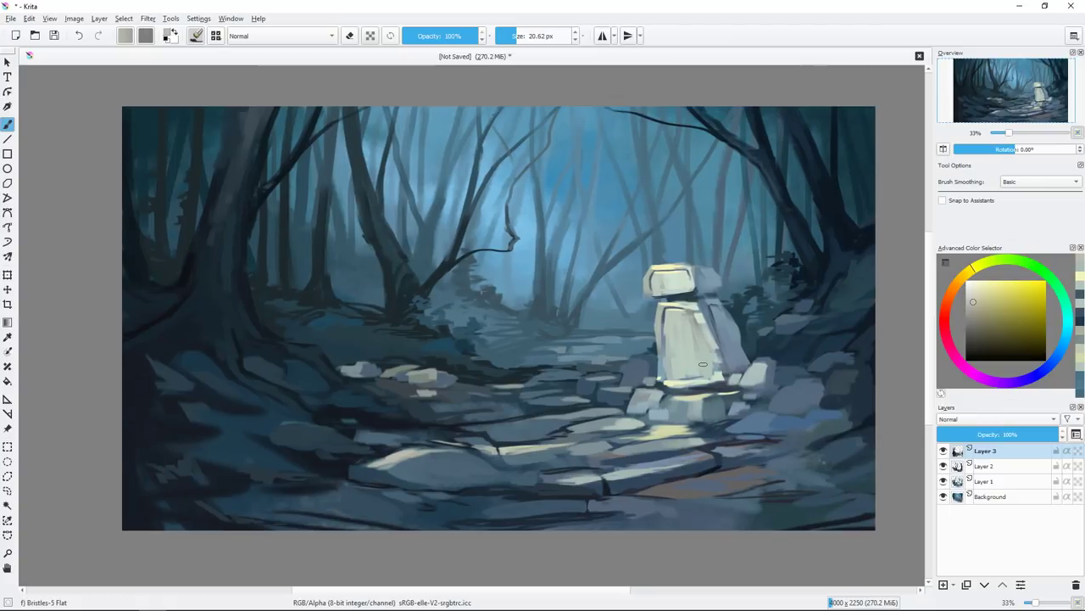
Erase the statue's head into a sharper, angular shape using erase mode.
{"action": "left_click_drag", "start_coordinate": [688, 337], "coordinate": [703, 365]}
{"action": "scroll", "coordinate": [703, 364], "scroll_direction": "up", "scroll_amount": 1}
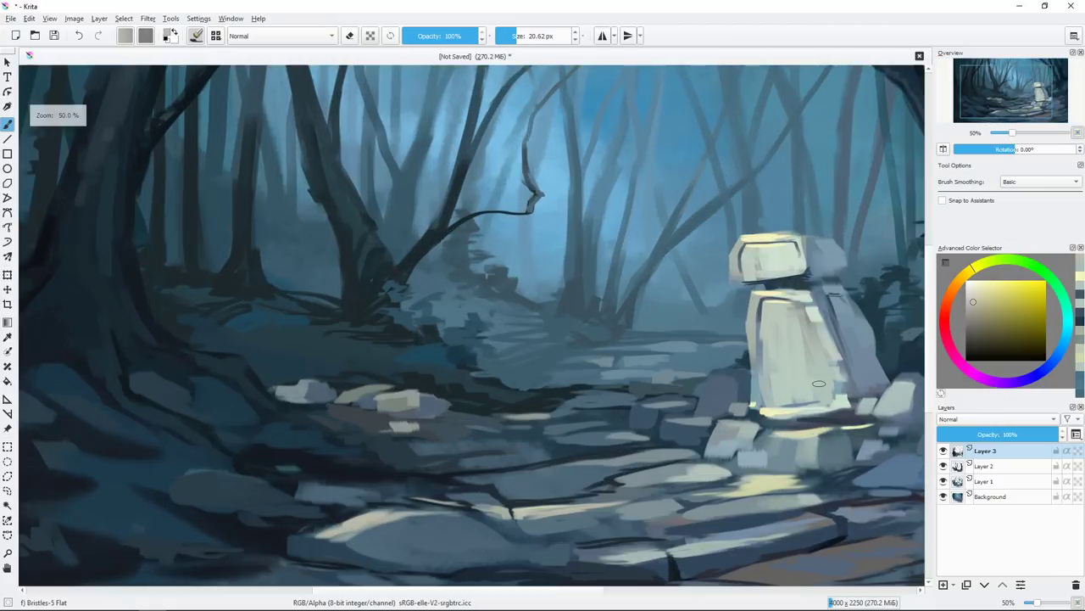
{"action": "key", "text": "e"}
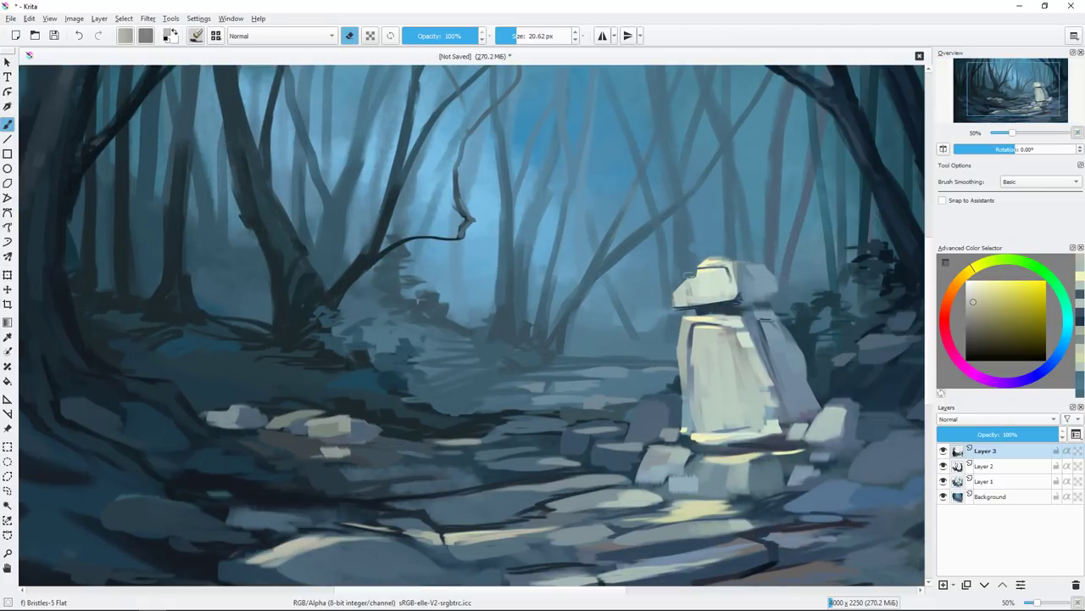
{"action": "left_click_drag", "start_coordinate": [674, 284], "coordinate": [692, 282]}
{"action": "key", "text": "e"}
{"action": "left_click", "coordinate": [688, 280], "text": "ctrl"}
{"action": "key", "text": "e"}
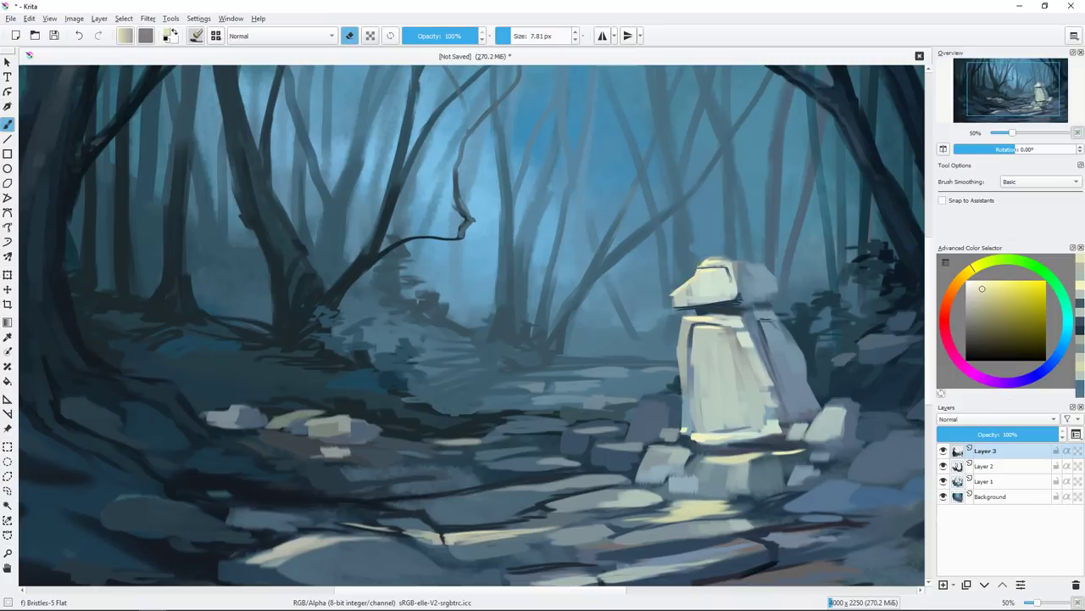
{"action": "left_click_drag", "start_coordinate": [648, 361], "coordinate": [575, 312]}
Sample dark grey-blue and darker blue for shading around the statue, undoing the last stroke.
{"action": "key", "text": "e"}
{"action": "left_click", "coordinate": [717, 364], "text": "ctrl"}
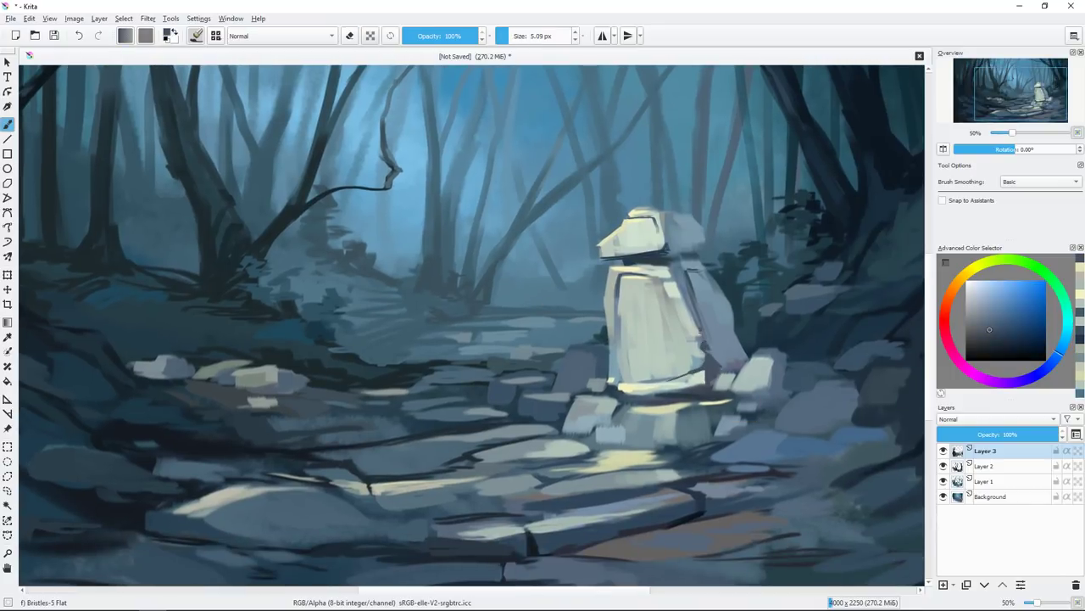
{"action": "left_click_drag", "start_coordinate": [543, 323], "coordinate": [546, 326]}
{"action": "left_click_drag", "start_coordinate": [644, 305], "coordinate": [653, 322]}
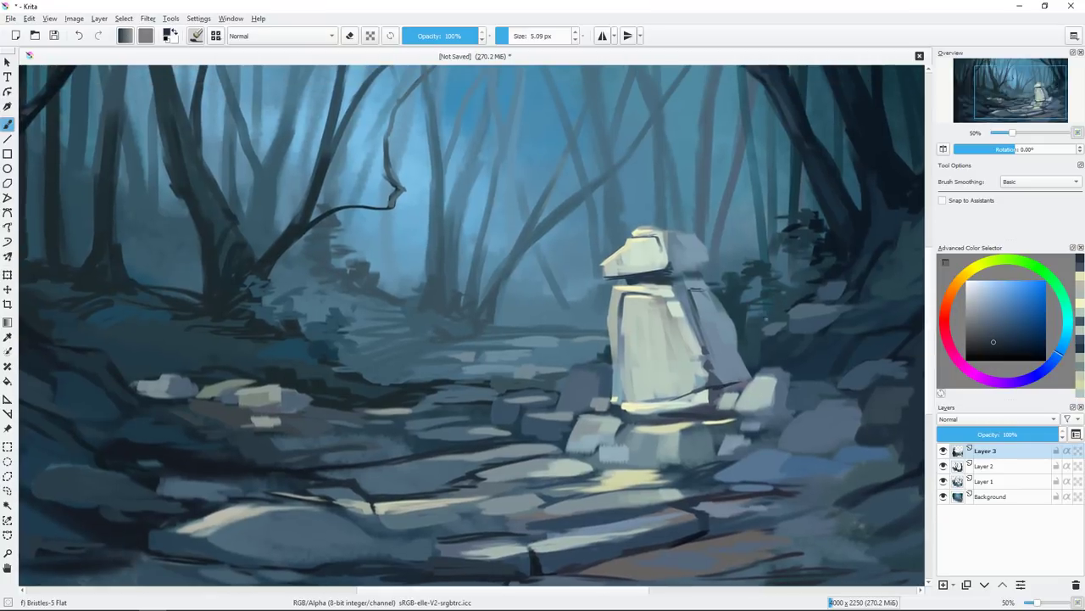
{"action": "key", "text": "e"}
{"action": "key", "text": "ctrl+z"}
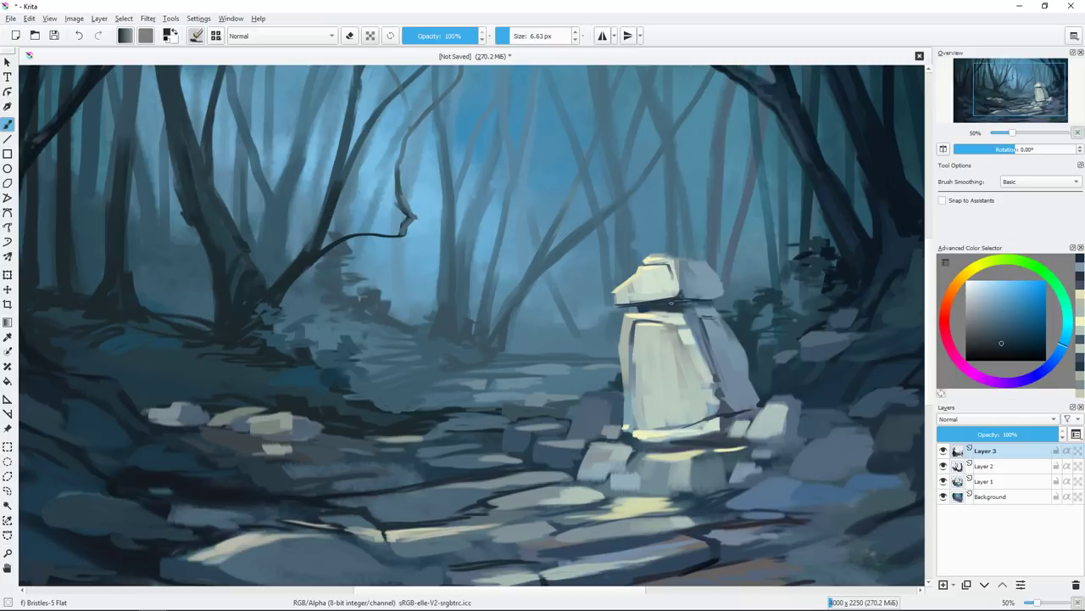
Zoom out and back in to check the statue against the whole painting.
{"action": "key", "text": "minus"}
{"action": "key", "text": "plus"}
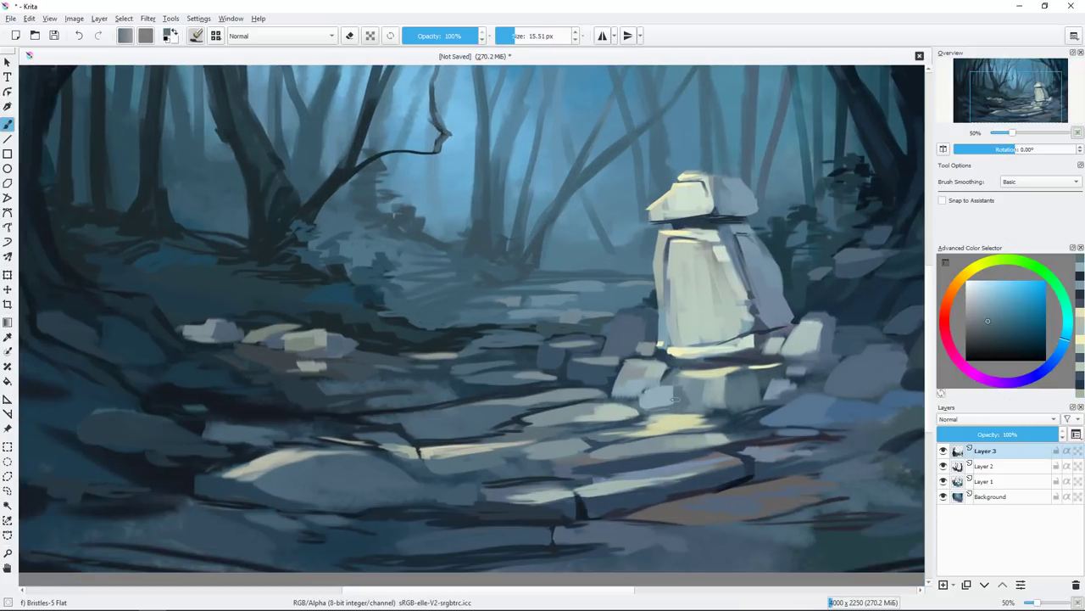
{"action": "key", "text": "minus"}
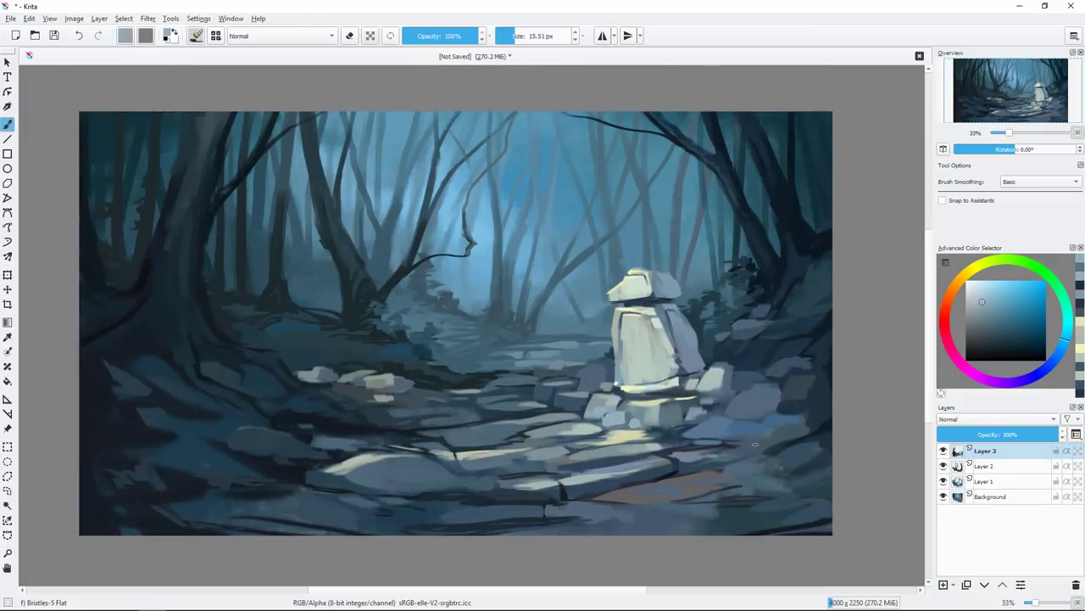
{"action": "key", "text": "plus"}
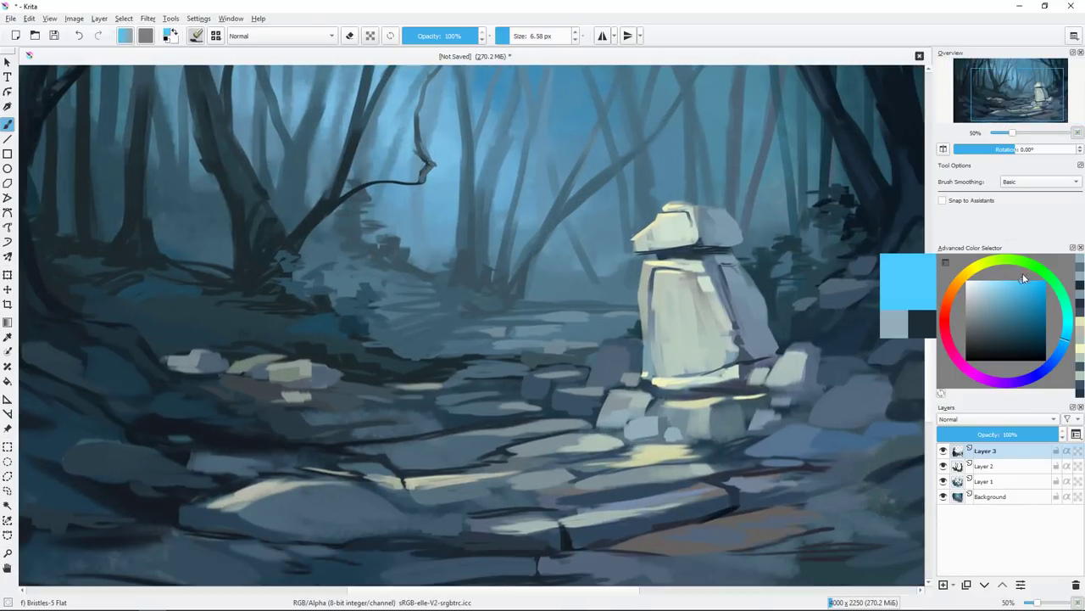
Mix a light blue and paint the first rune strokes on the statue's body.
{"action": "left_click", "coordinate": [851, 313], "text": "ctrl"}
{"action": "left_click", "coordinate": [1060, 292]}
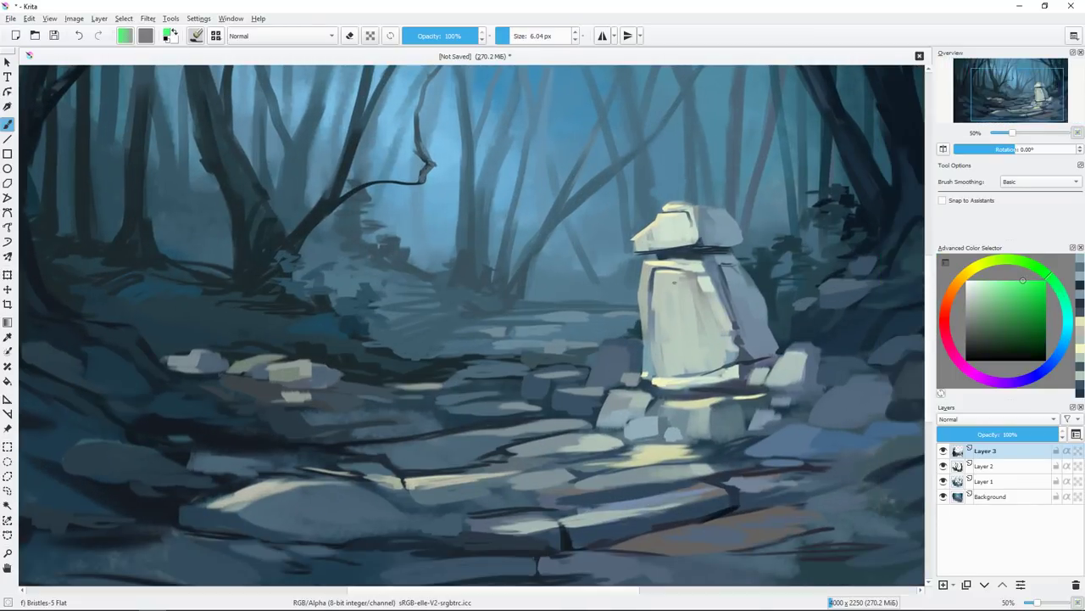
{"action": "left_click", "coordinate": [1054, 361]}
{"action": "left_click_drag", "start_coordinate": [672, 284], "coordinate": [666, 307]}
{"action": "left_click", "coordinate": [1062, 347]}
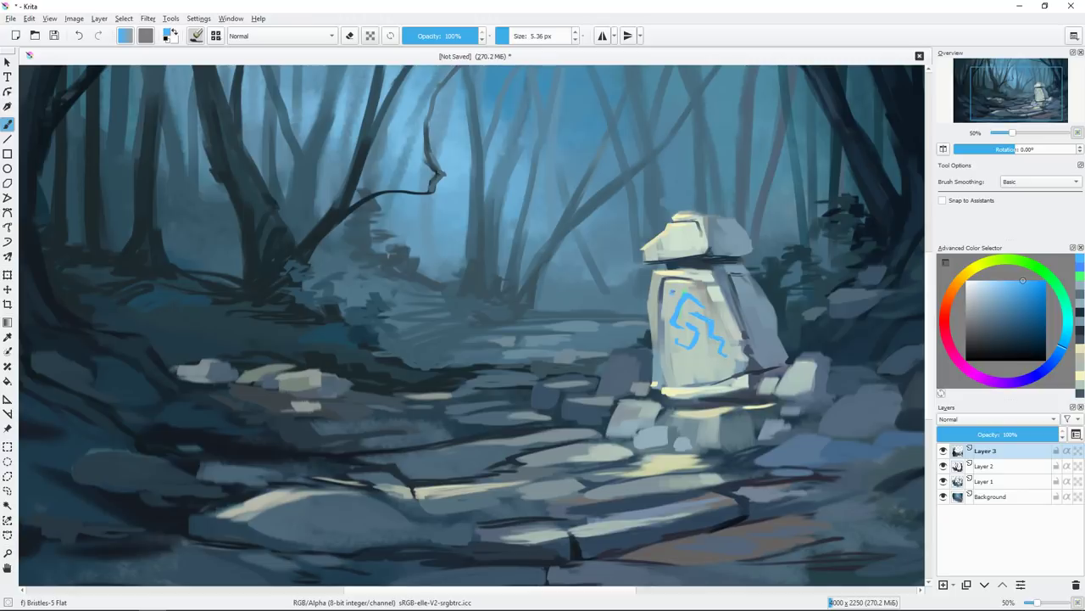
{"action": "scroll", "coordinate": [719, 383], "scroll_direction": "up", "scroll_amount": 1}
{"action": "left_click_drag", "start_coordinate": [670, 359], "coordinate": [692, 348]}
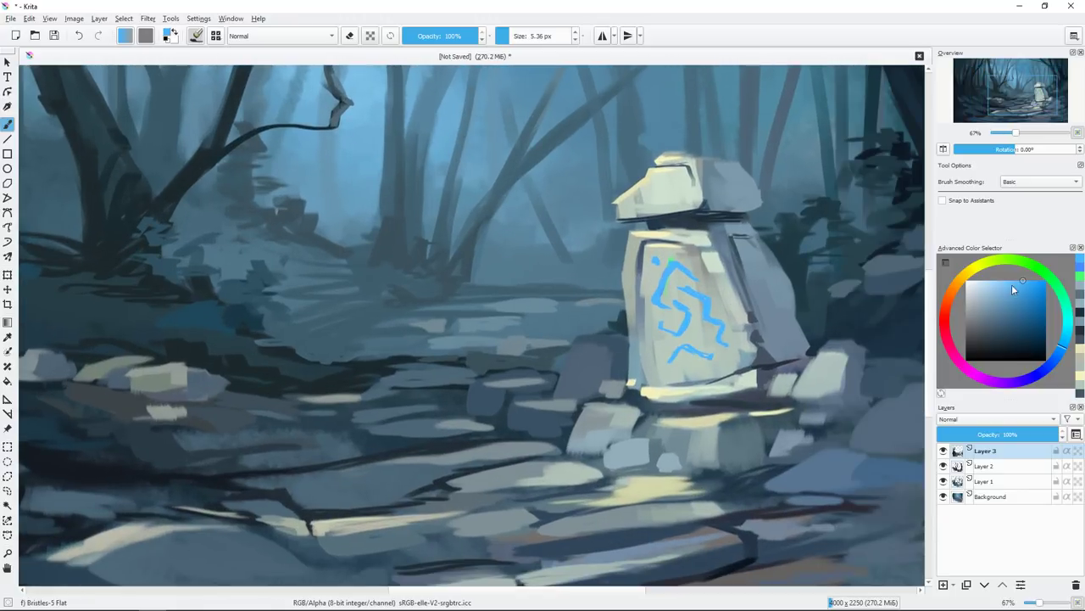
Refine the rune blue and add a pale blue rune mark on the statue's head.
{"action": "left_click", "coordinate": [1006, 280]}
{"action": "left_click", "coordinate": [1067, 329]}
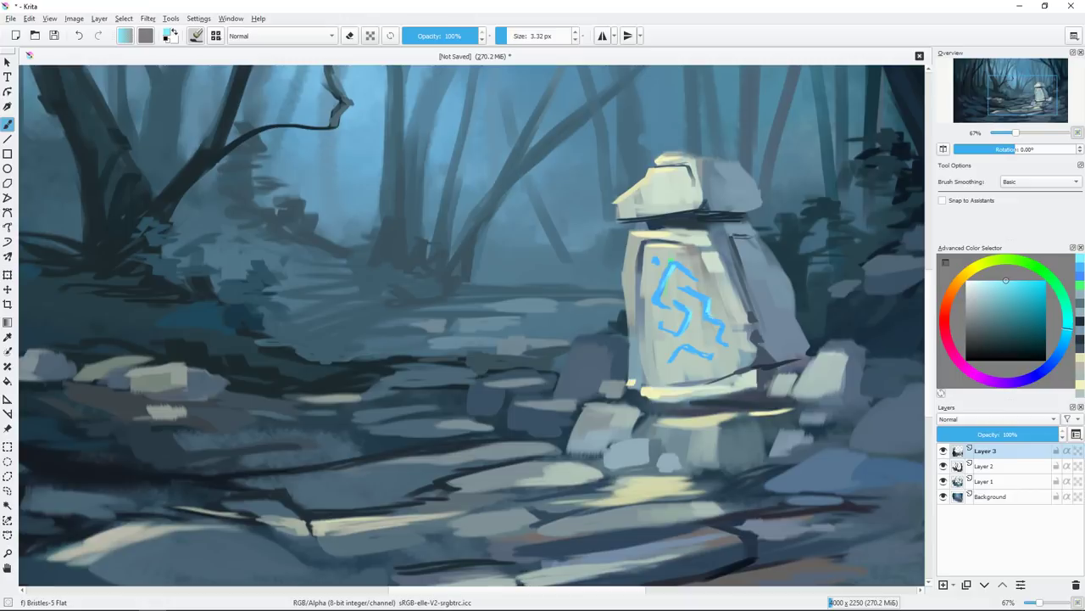
{"action": "left_click", "coordinate": [1055, 360]}
{"action": "left_click", "coordinate": [1012, 313]}
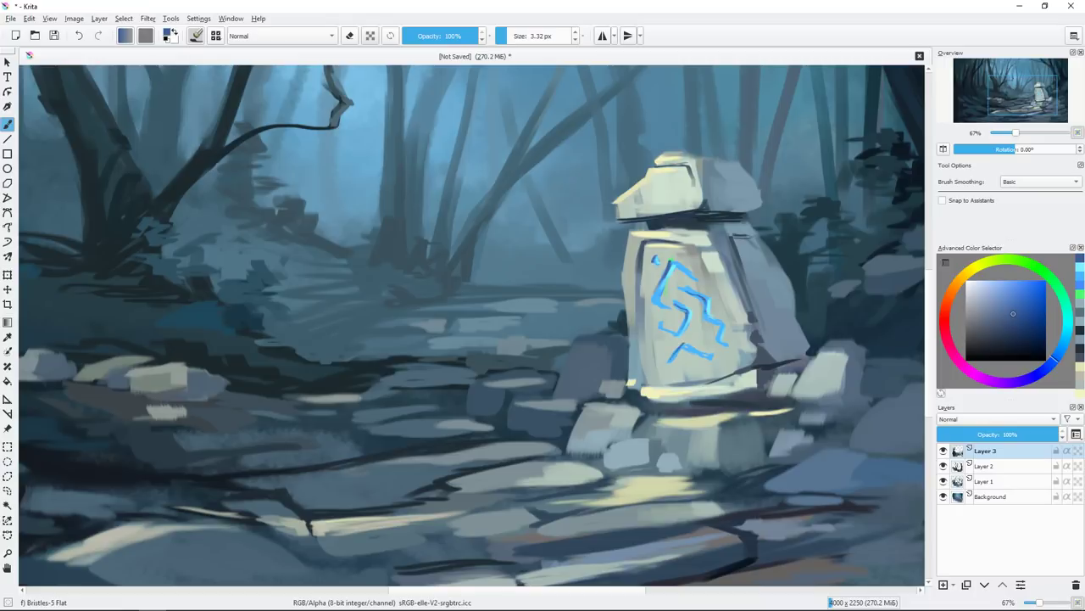
{"action": "scroll", "coordinate": [673, 219], "scroll_direction": "down", "scroll_amount": 3}
{"action": "scroll", "coordinate": [673, 219], "scroll_direction": "up", "scroll_amount": 5}
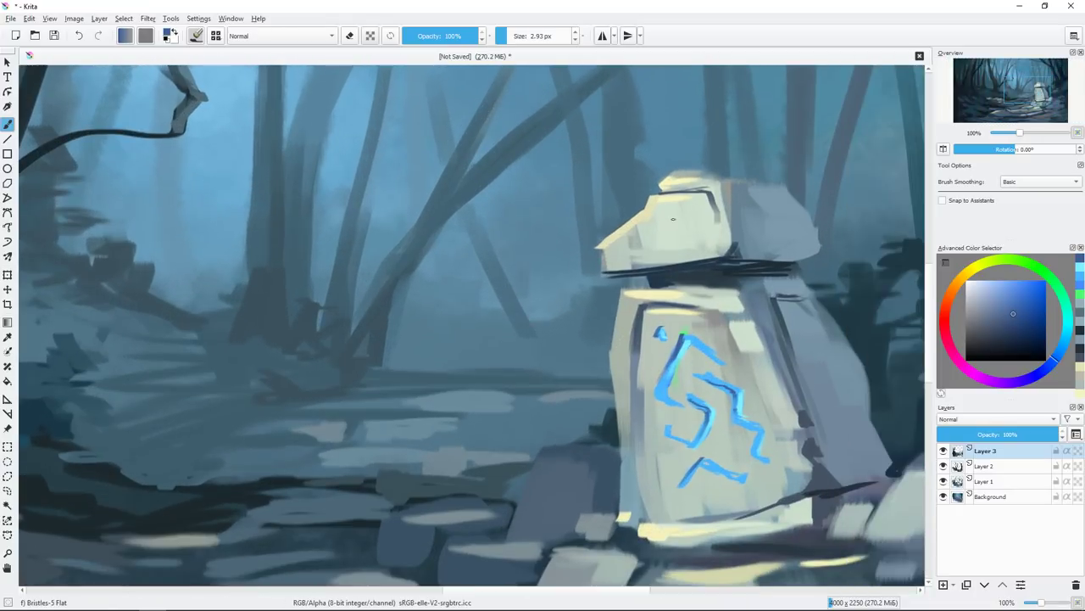
{"action": "left_click", "coordinate": [1023, 280]}
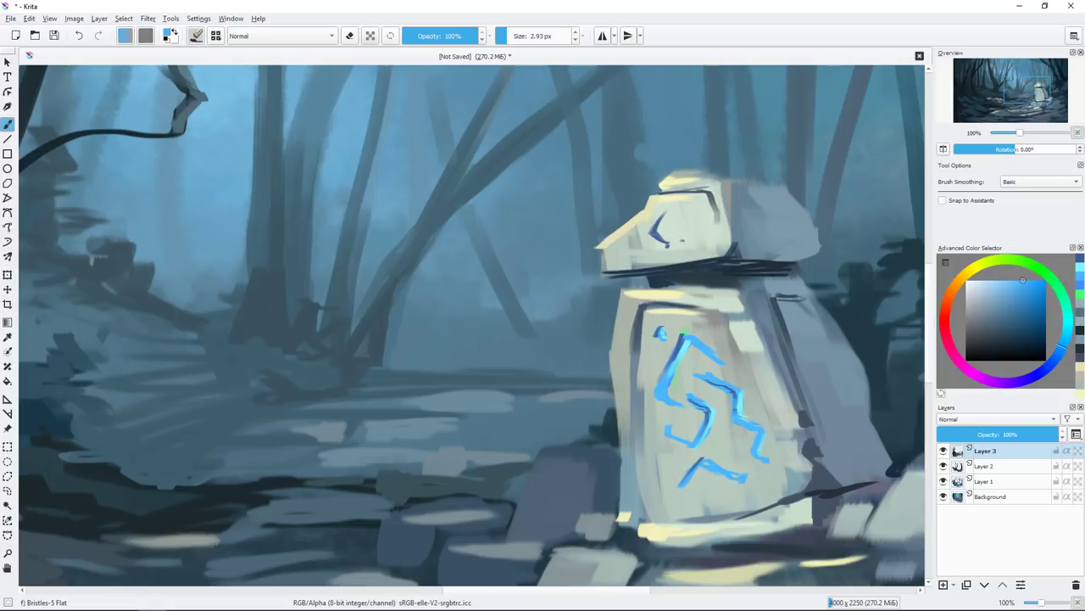
{"action": "left_click_drag", "start_coordinate": [675, 208], "coordinate": [658, 226]}
Desaturate the blue, zoom out to review, and pick a pale yellow with a larger brush.
{"action": "left_click", "coordinate": [993, 280]}
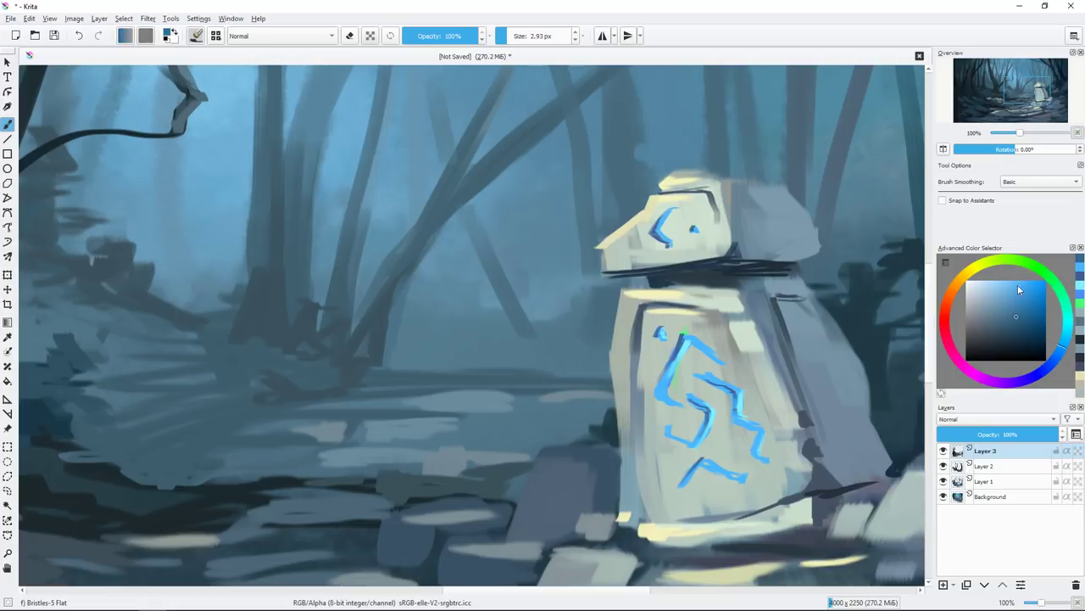
{"action": "scroll", "coordinate": [636, 246], "scroll_direction": "down", "scroll_amount": 3}
{"action": "scroll", "coordinate": [636, 246], "scroll_direction": "up", "scroll_amount": 2}
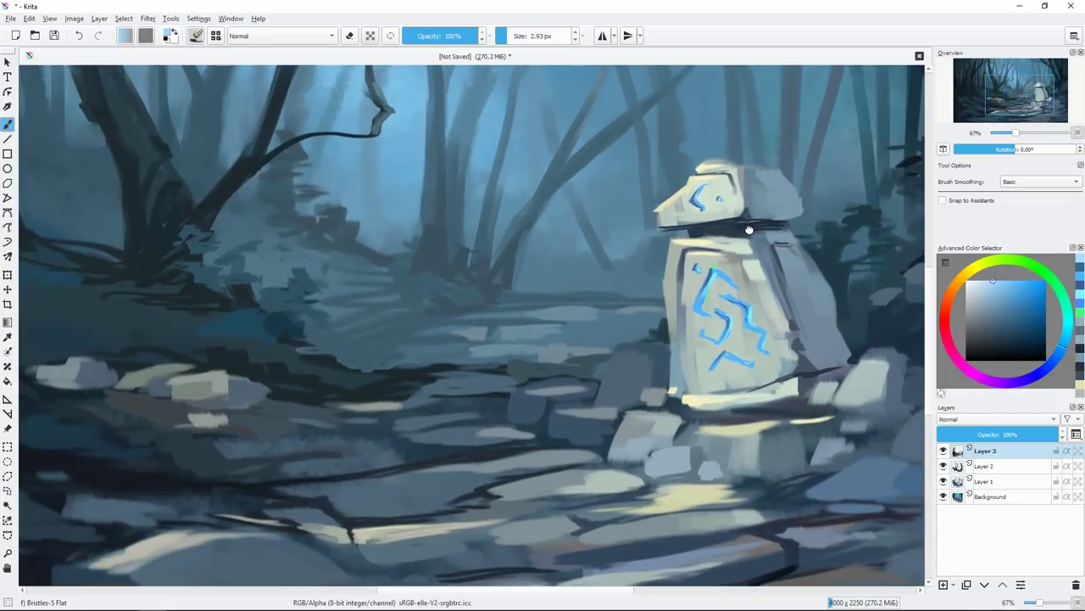
{"action": "key", "text": "minus"}
{"action": "key", "text": "minus"}
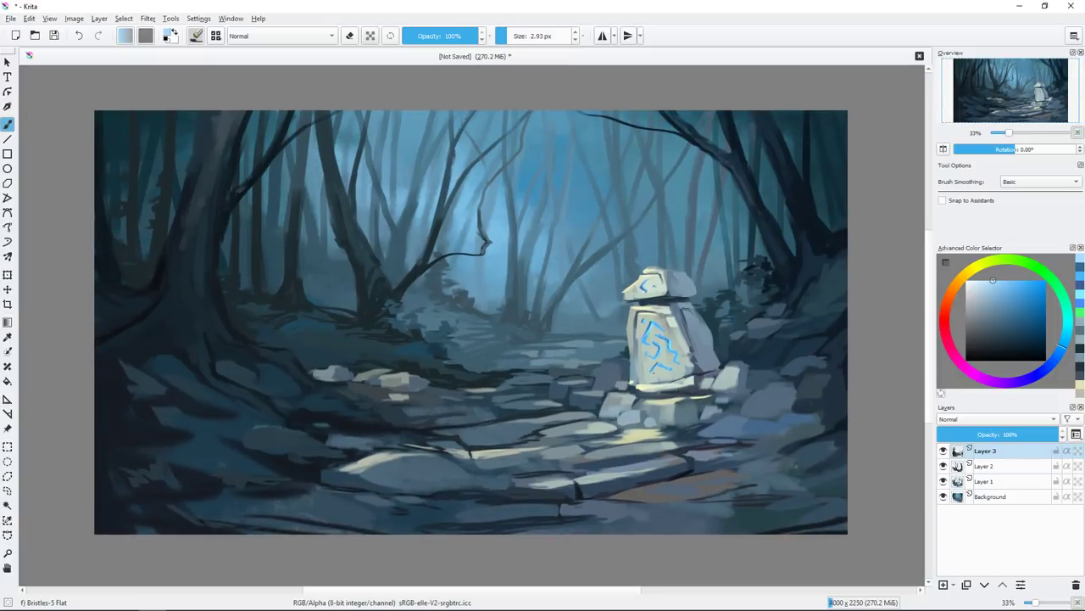
{"action": "key", "text": "bracketright"}
{"action": "key", "text": "bracketright"}
{"action": "key", "text": "bracketright"}
{"action": "key", "text": "k"}
{"action": "key", "text": "k"}
{"action": "key", "text": "k"}
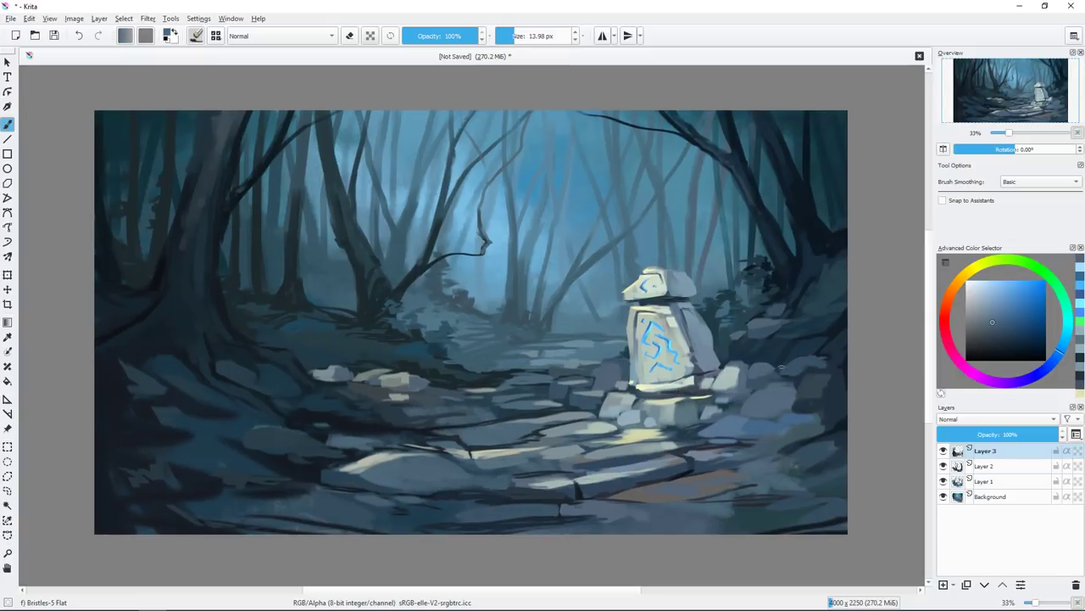
{"action": "scroll", "coordinate": [747, 364], "scroll_direction": "up", "scroll_amount": 1}
{"action": "left_click", "coordinate": [729, 367], "text": "ctrl"}
Paint warm light strokes on the stones and sample pale yellow with a smaller brush.
{"action": "mouse_move", "coordinate": [712, 356]}
{"action": "left_mouse_down"}
{"action": "mouse_move", "coordinate": [691, 381]}
{"action": "mouse_move", "coordinate": [751, 357]}
{"action": "left_mouse_up"}
{"action": "key", "text": "bracketleft"}
{"action": "key", "text": "bracketleft"}
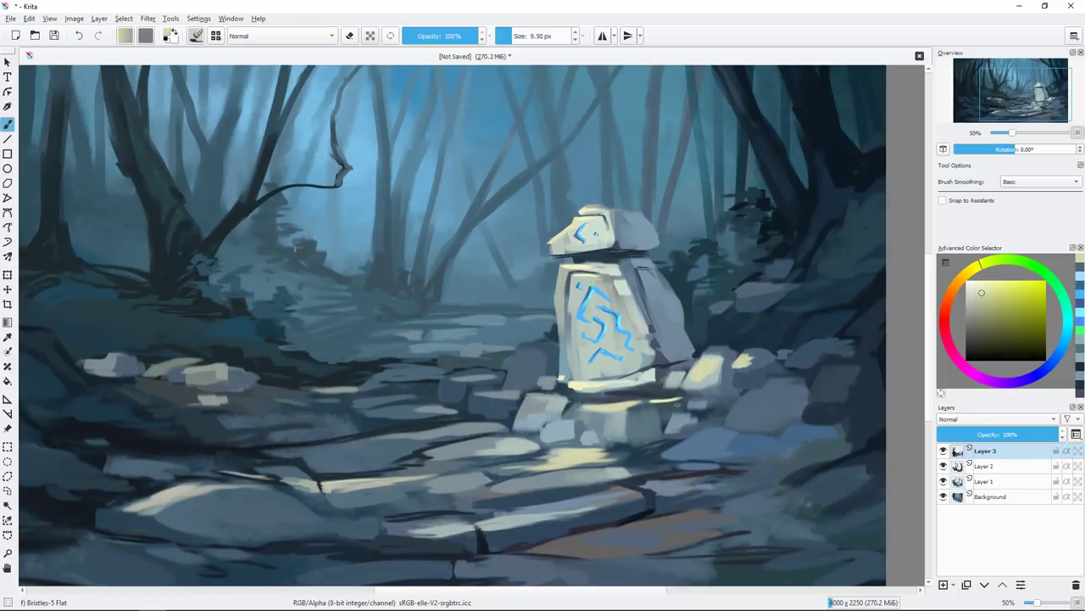
{"action": "mouse_move", "coordinate": [616, 413]}
{"action": "left_mouse_down"}
{"action": "mouse_move", "coordinate": [609, 430]}
{"action": "mouse_move", "coordinate": [656, 433]}
{"action": "left_mouse_up"}
{"action": "left_click", "coordinate": [623, 424], "text": "ctrl"}
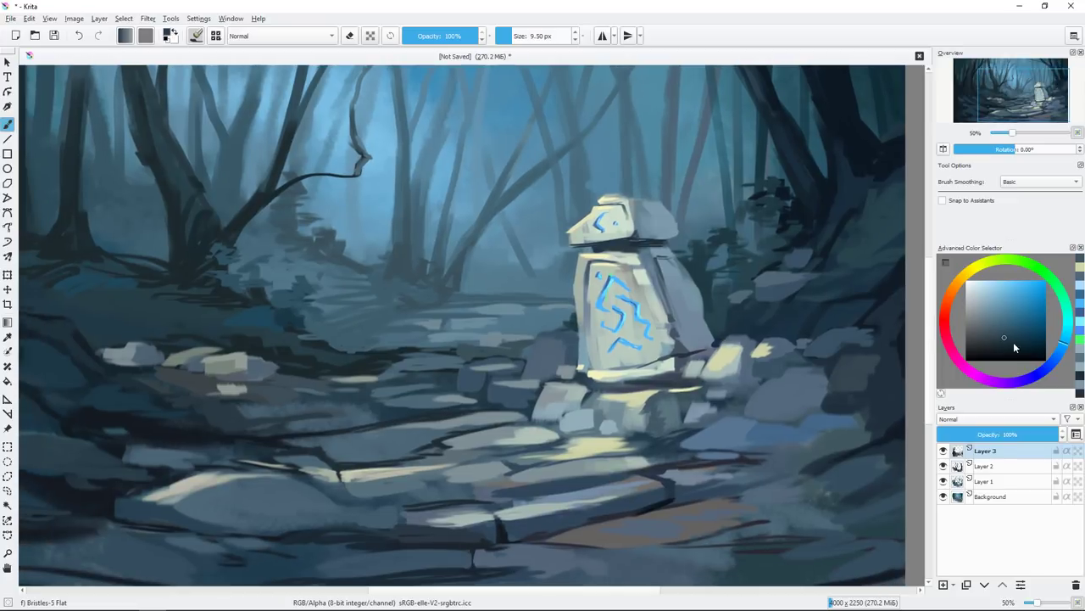
{"action": "left_click", "coordinate": [1010, 342]}
{"action": "key", "text": "bracketleft"}
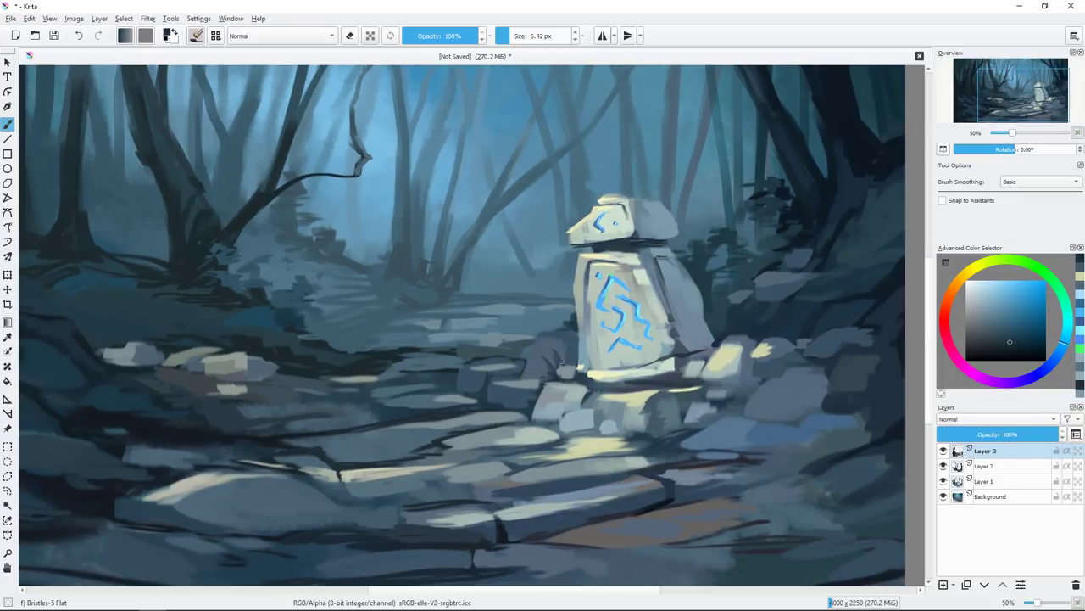
{"action": "left_click_drag", "start_coordinate": [671, 371], "coordinate": [644, 344]}
{"action": "left_click", "coordinate": [644, 343], "text": "ctrl"}
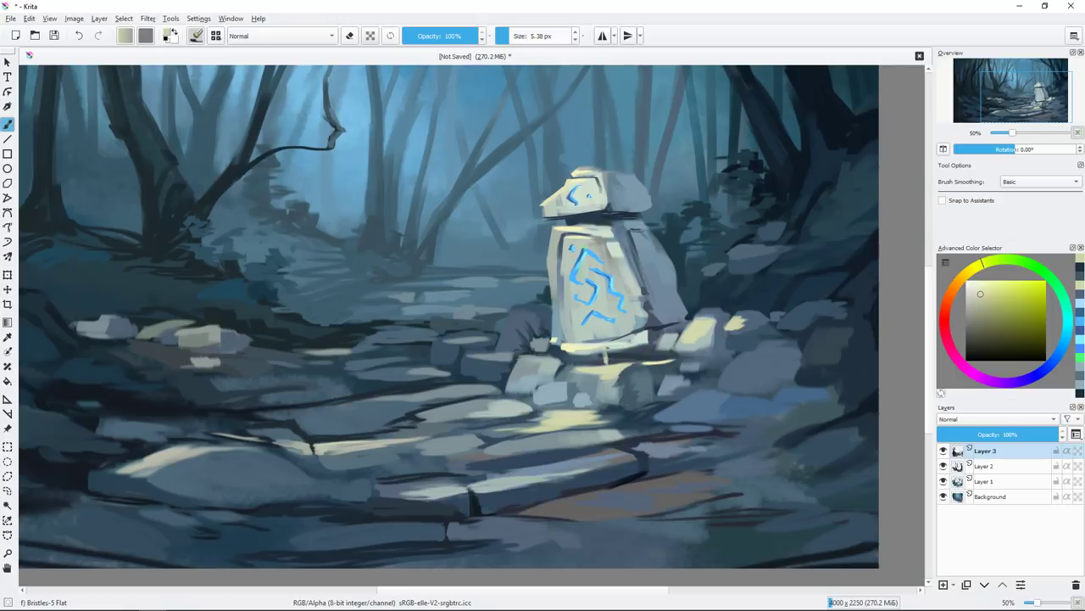
{"action": "key", "text": "bracketleft"}
Switch to the Bristles-2 Flat Rough brush at about 15 px and sample stone colours.
{"action": "key", "text": "slash"}
{"action": "key", "text": "bracketleft"}
{"action": "key", "text": "bracketleft"}
{"action": "key", "text": "bracketleft"}
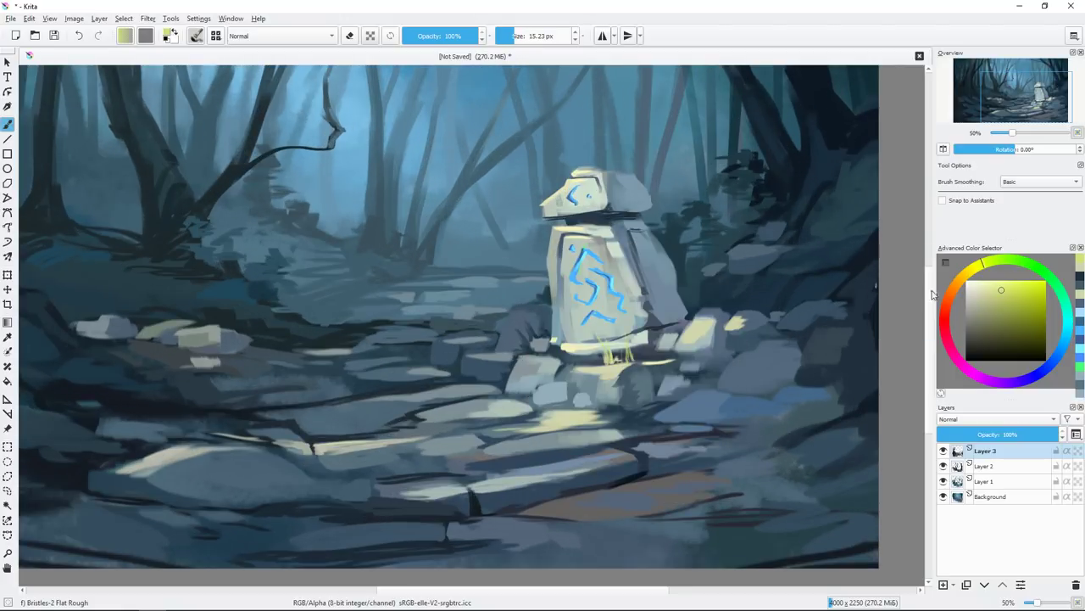
{"action": "left_click", "coordinate": [741, 412], "text": "ctrl"}
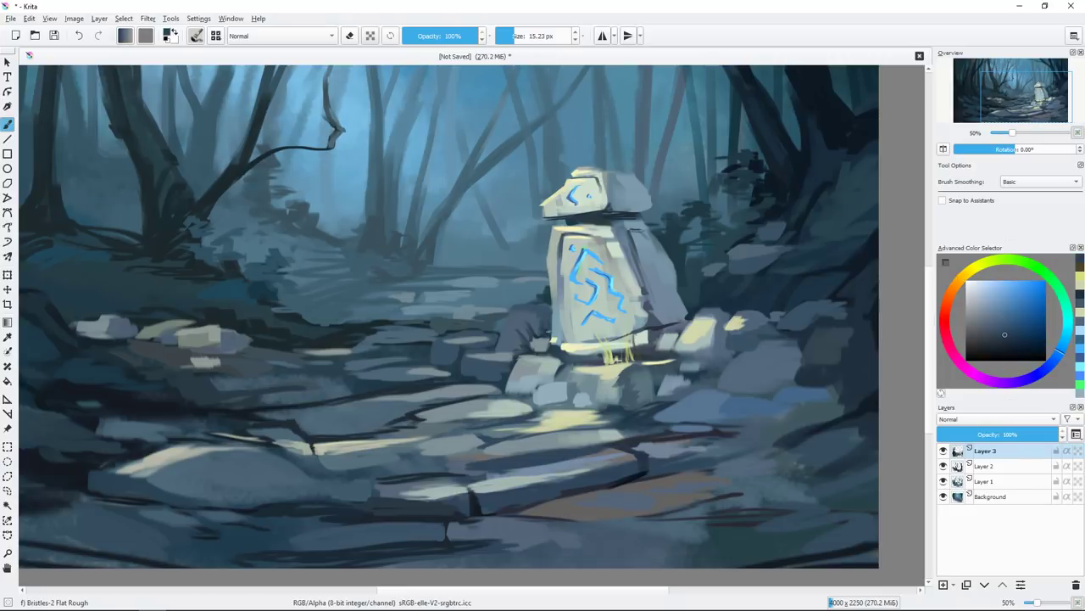
{"action": "left_click", "coordinate": [534, 335], "text": "ctrl"}
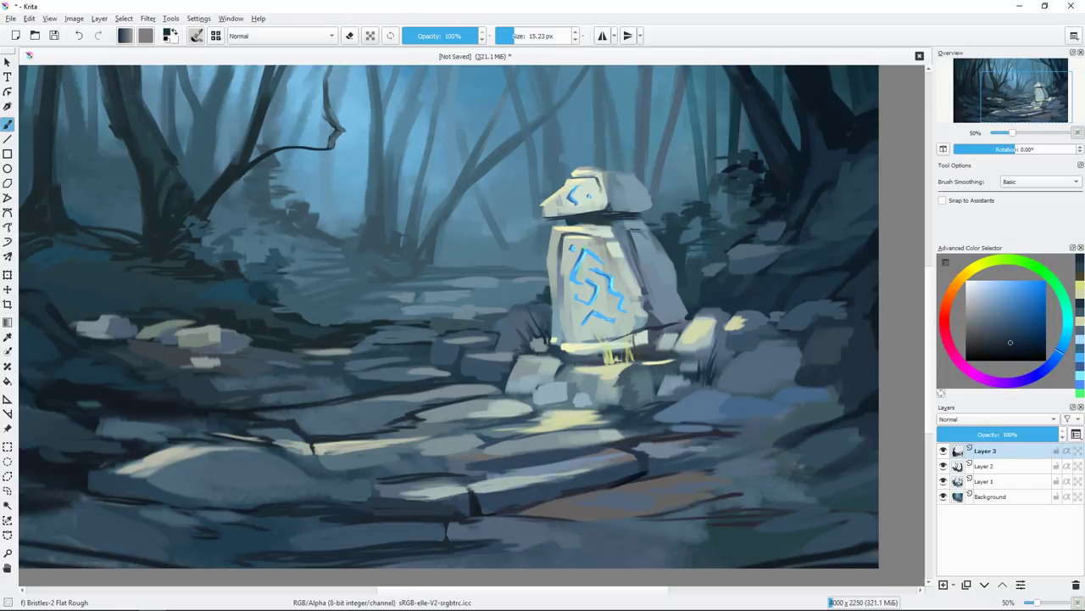
{"action": "scroll", "coordinate": [713, 371], "scroll_direction": "down", "scroll_amount": 1}
{"action": "key", "text": "ctrl+plus"}
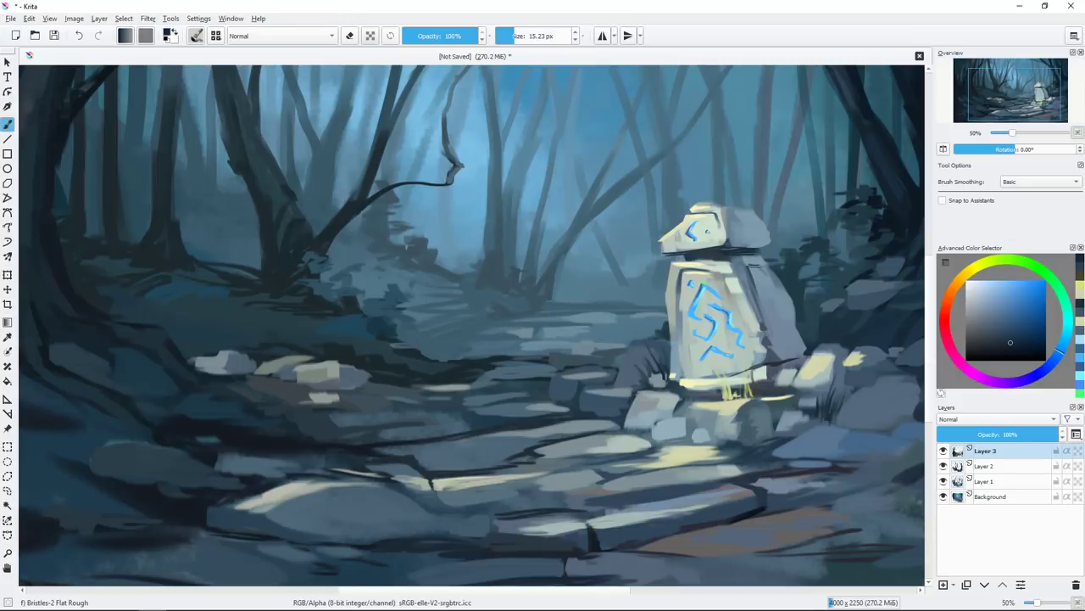
{"action": "left_click", "coordinate": [735, 263], "text": "ctrl"}
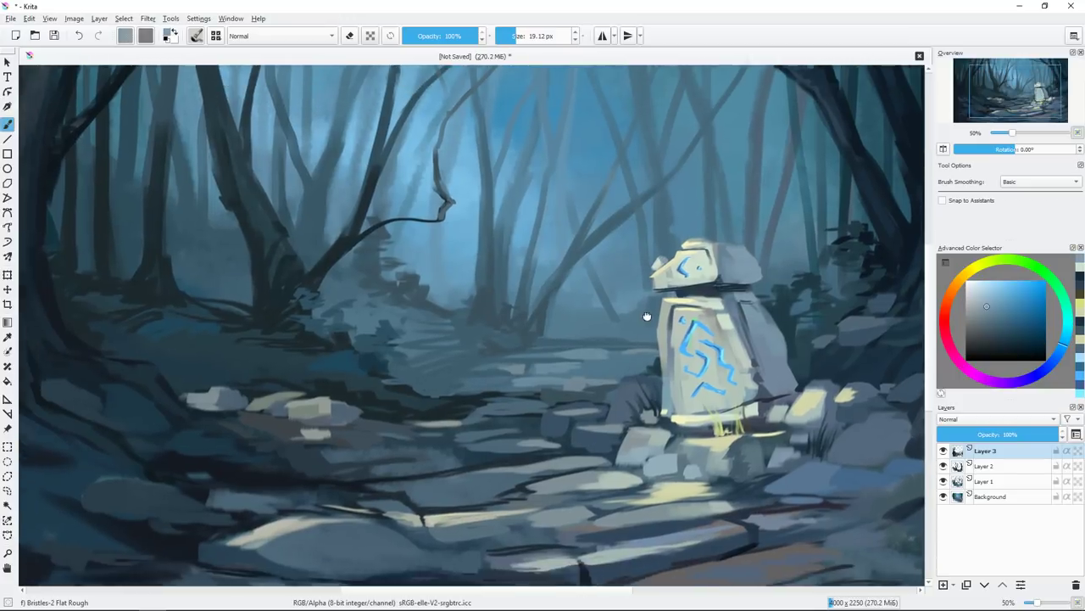
Paint dark grass blades along the bottom of the stone path.
{"action": "mouse_move", "coordinate": [398, 534]}
{"action": "left_mouse_down"}
{"action": "mouse_move", "coordinate": [428, 475]}
{"action": "mouse_move", "coordinate": [427, 444]}
{"action": "left_mouse_up"}
{"action": "mouse_move", "coordinate": [439, 476]}
{"action": "left_mouse_down"}
{"action": "mouse_move", "coordinate": [436, 459]}
{"action": "mouse_move", "coordinate": [443, 468]}
{"action": "left_mouse_up"}
{"action": "mouse_move", "coordinate": [402, 484]}
{"action": "left_mouse_down"}
{"action": "mouse_move", "coordinate": [388, 455]}
{"action": "mouse_move", "coordinate": [405, 465]}
{"action": "left_mouse_up"}
{"action": "left_click_drag", "start_coordinate": [321, 472], "coordinate": [319, 447]}
{"action": "left_click_drag", "start_coordinate": [329, 471], "coordinate": [333, 450]}
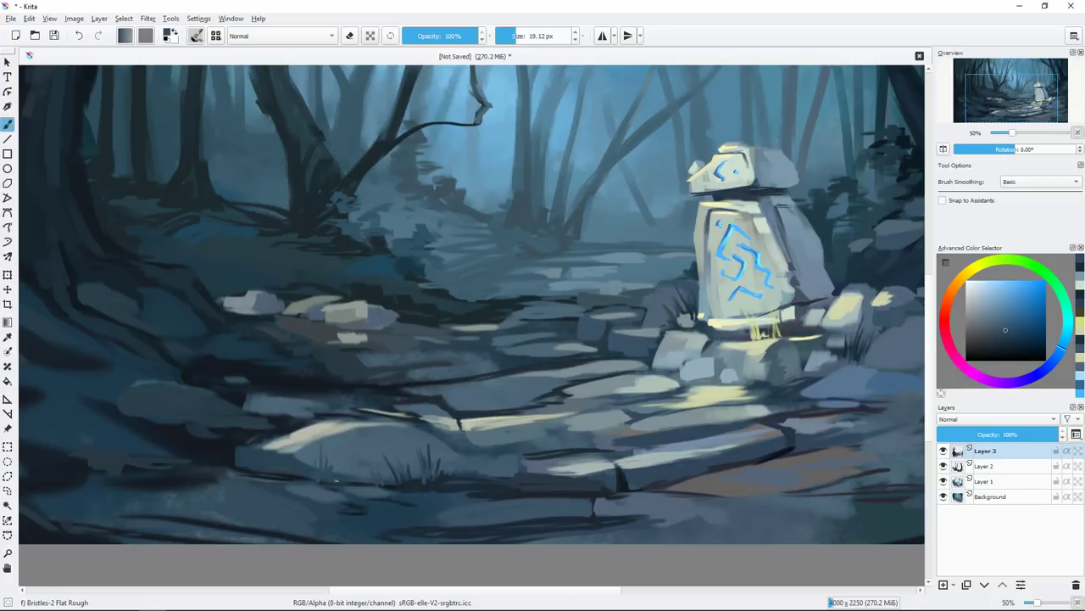
Paint lighter blue strokes on the rocks at left and pick a darker blue.
{"action": "key", "text": "minus"}
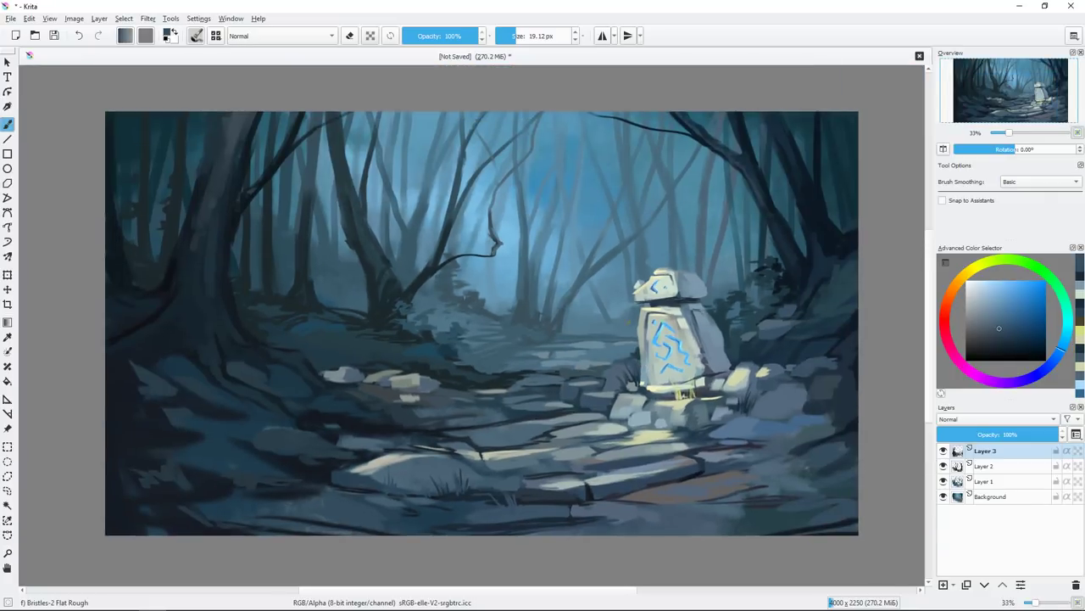
{"action": "left_click", "coordinate": [343, 396], "text": "ctrl"}
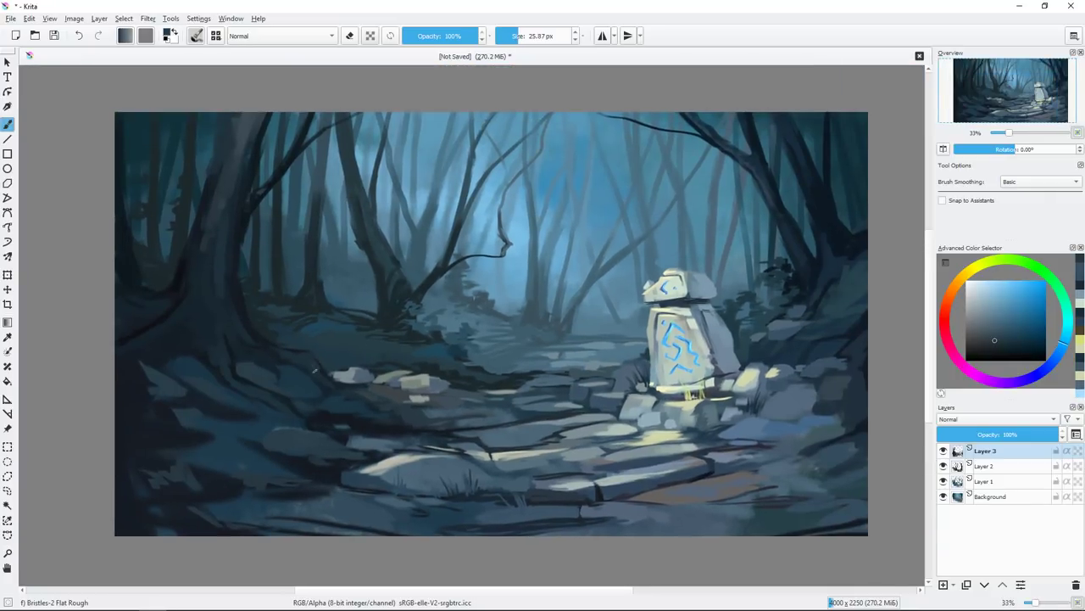
{"action": "left_click", "coordinate": [365, 399], "text": "ctrl"}
{"action": "mouse_move", "coordinate": [395, 406]}
{"action": "left_mouse_down"}
{"action": "mouse_move", "coordinate": [456, 412]}
{"action": "mouse_move", "coordinate": [368, 426]}
{"action": "left_mouse_up"}
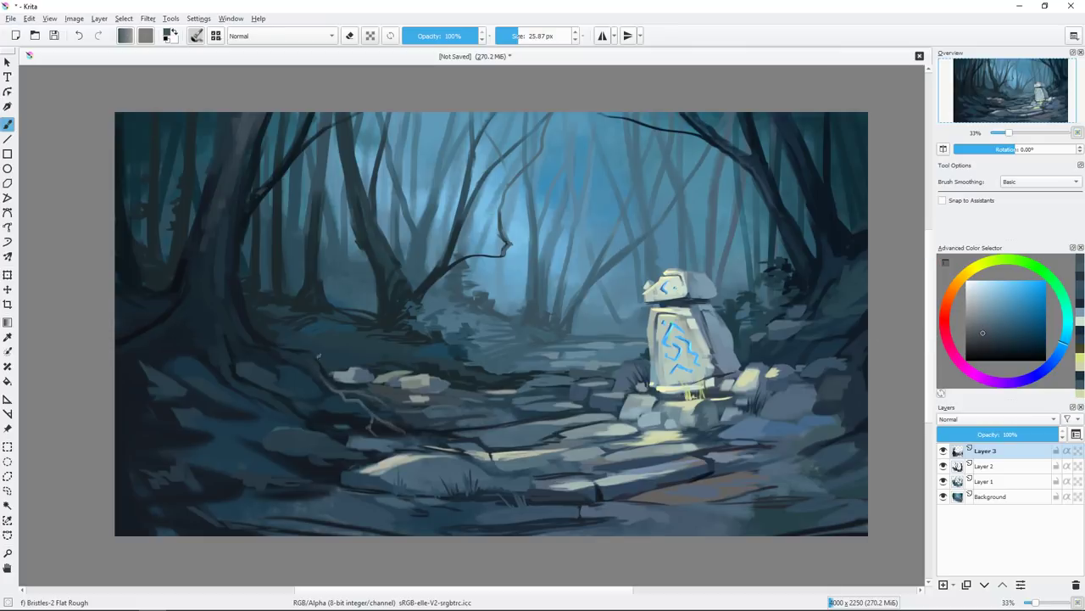
{"action": "left_click", "coordinate": [339, 330], "text": "ctrl"}
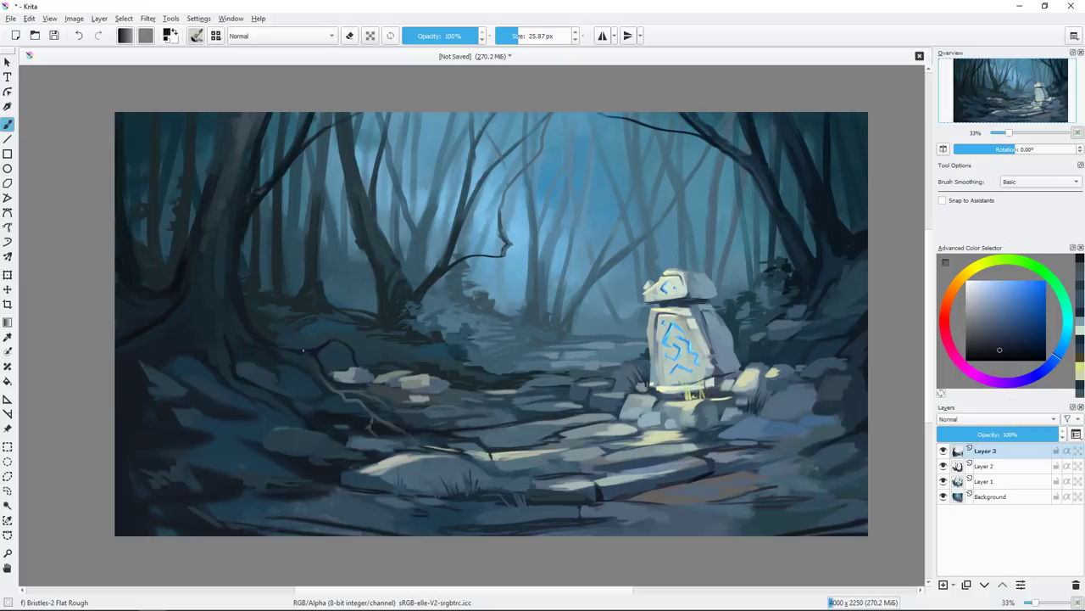
{"action": "left_click_drag", "start_coordinate": [375, 255], "coordinate": [394, 269]}
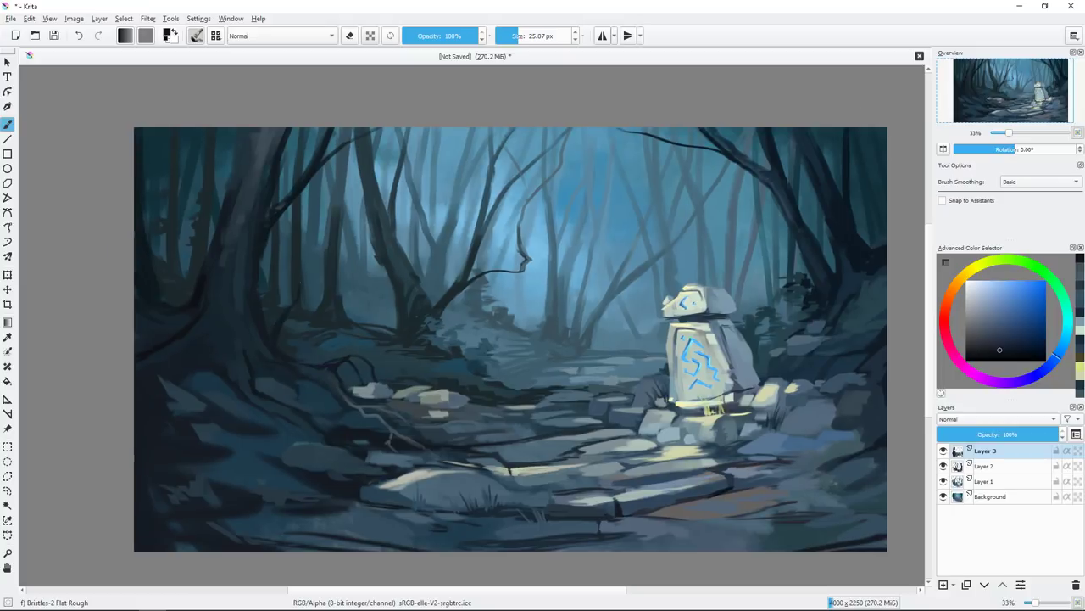
Paint a thin dark branch on the left tree and zoom in on the left foreground.
{"action": "left_click_drag", "start_coordinate": [307, 242], "coordinate": [325, 259]}
{"action": "scroll", "coordinate": [323, 272], "scroll_direction": "up", "scroll_amount": 1}
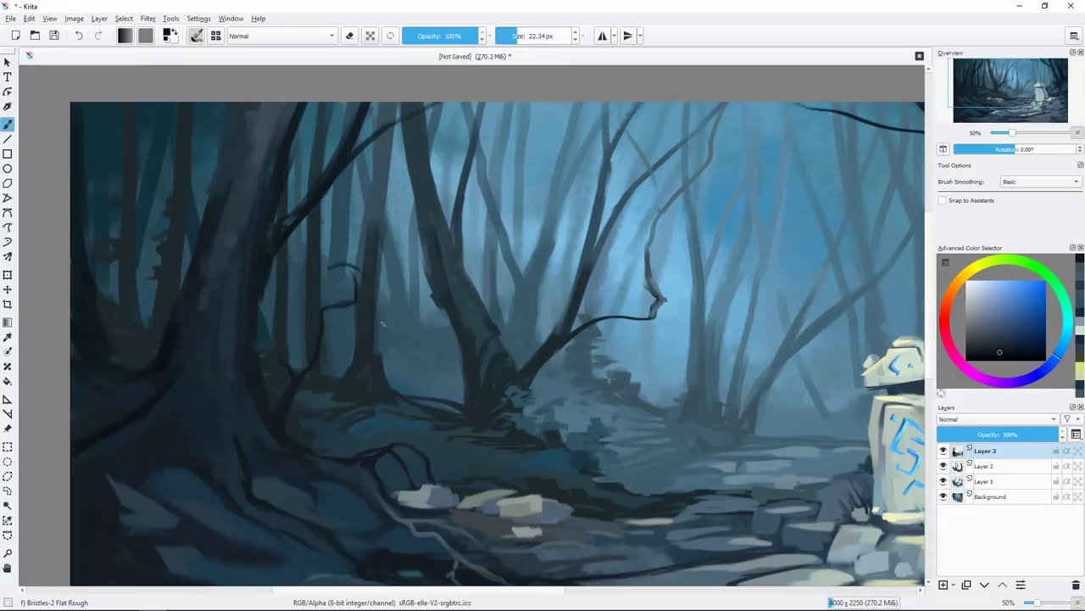
{"action": "key", "text": "bracketleft"}
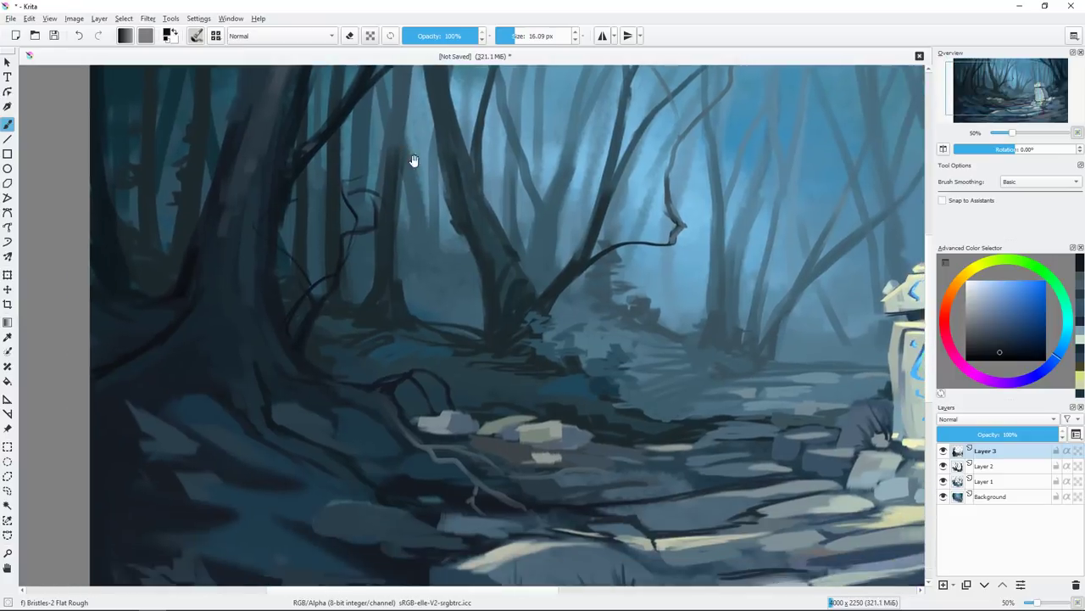
{"action": "left_click_drag", "start_coordinate": [341, 548], "coordinate": [328, 387]}
{"action": "left_click_drag", "start_coordinate": [420, 534], "coordinate": [462, 480]}
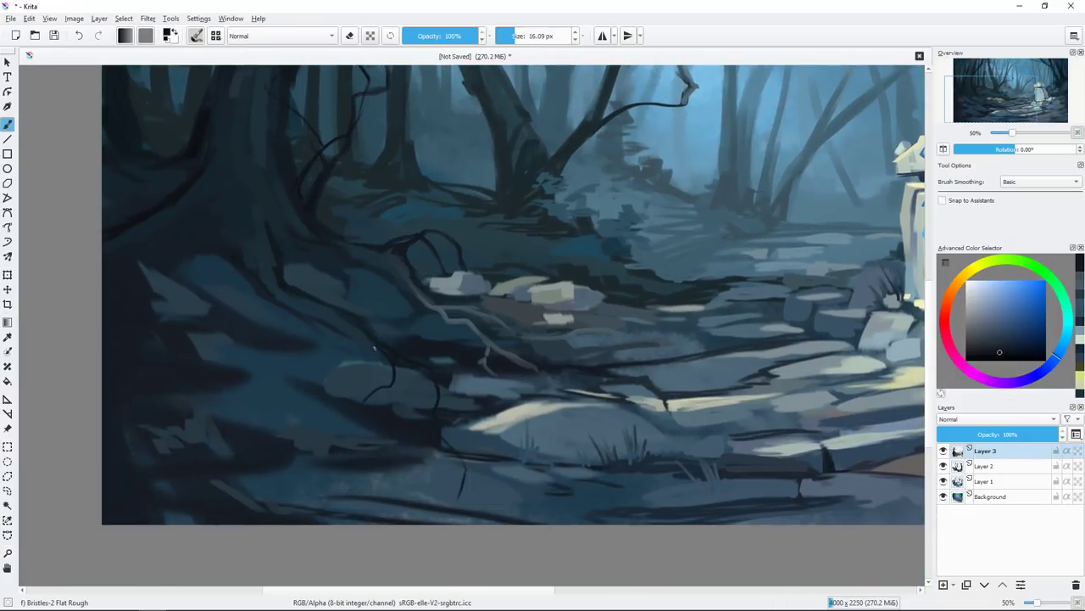
Sample darker blues and paint a long dark root stroke across the left.
{"action": "left_click", "coordinate": [391, 384], "text": "ctrl"}
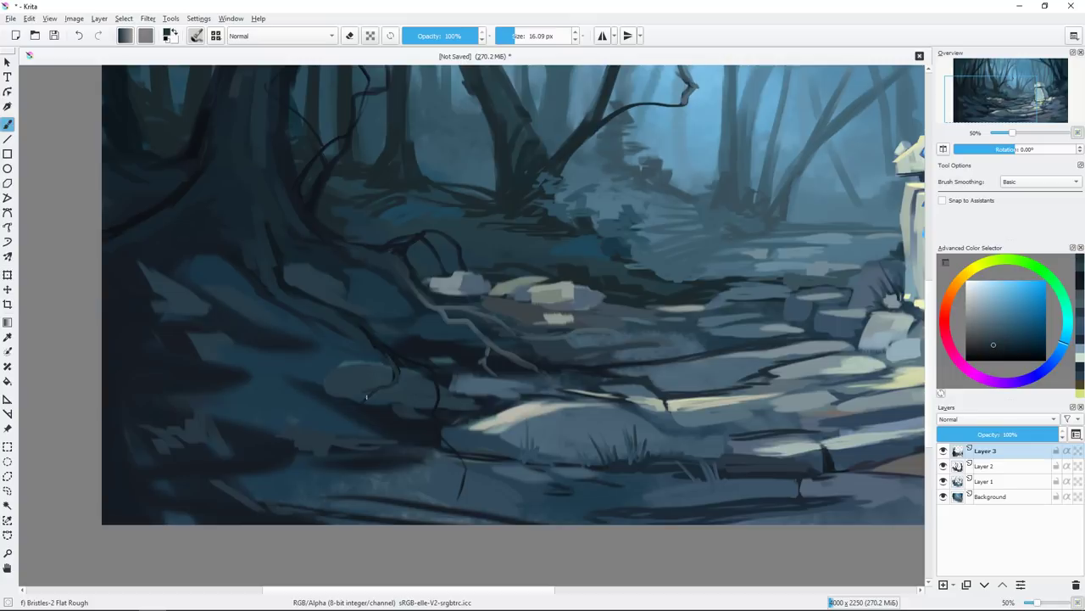
{"action": "key", "text": "minus"}
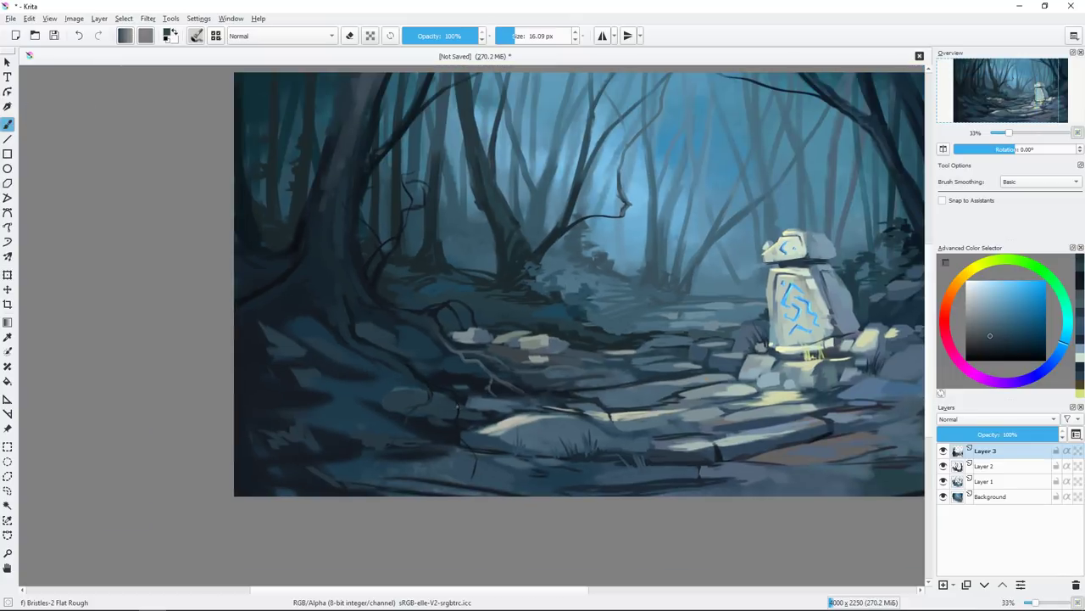
{"action": "left_click", "coordinate": [394, 386], "text": "ctrl"}
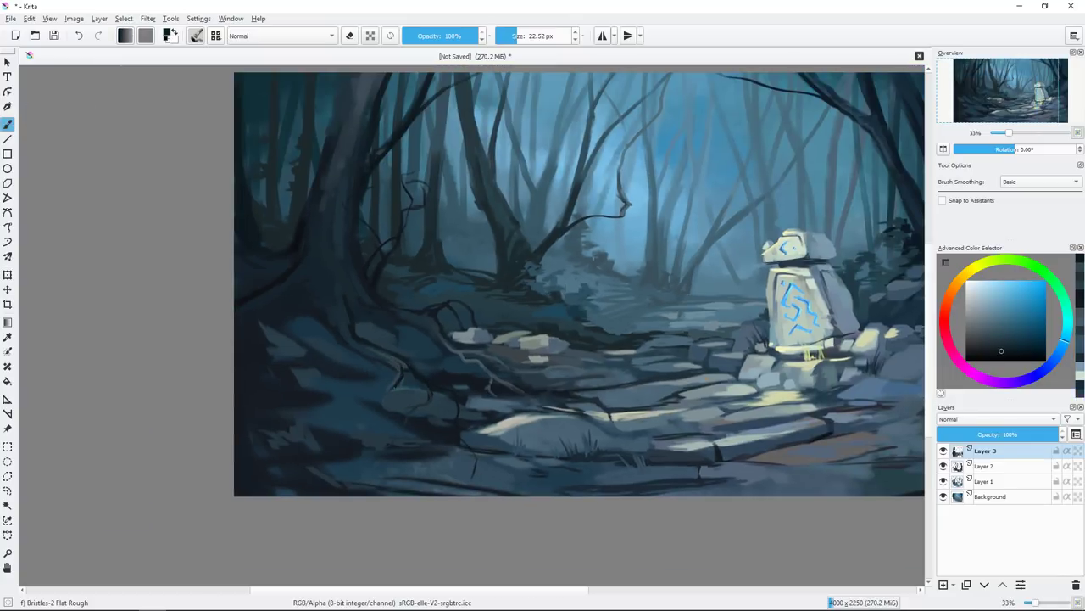
{"action": "left_click_drag", "start_coordinate": [325, 334], "coordinate": [333, 361]}
{"action": "left_click", "coordinate": [333, 361], "text": "ctrl"}
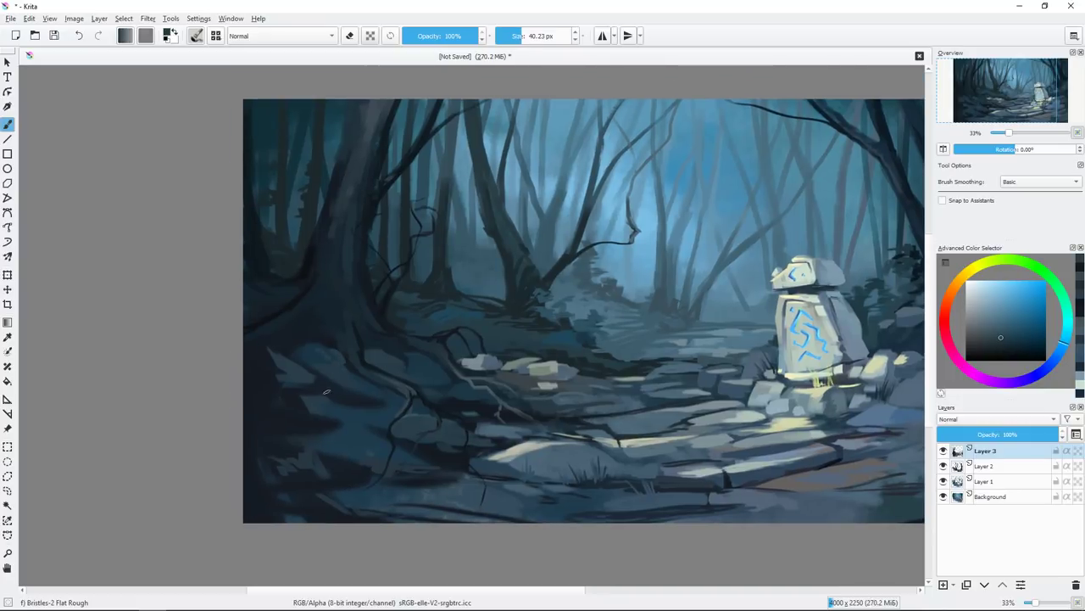
{"action": "left_click", "coordinate": [322, 256], "text": "ctrl"}
{"action": "mouse_move", "coordinate": [322, 257]}
{"action": "left_mouse_down"}
{"action": "mouse_move", "coordinate": [342, 296]}
{"action": "mouse_move", "coordinate": [322, 239]}
{"action": "mouse_move", "coordinate": [192, 197]}
{"action": "mouse_move", "coordinate": [175, 210]}
{"action": "left_mouse_up"}
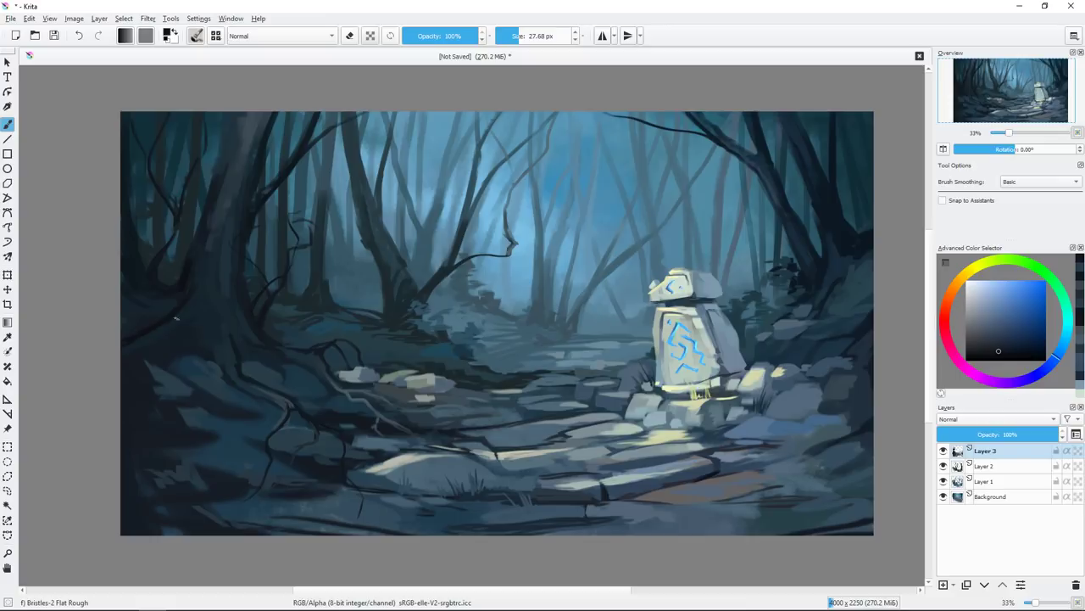
Try several blue shades and shrink the brush for finer work.
{"action": "left_click", "coordinate": [249, 302], "text": "ctrl"}
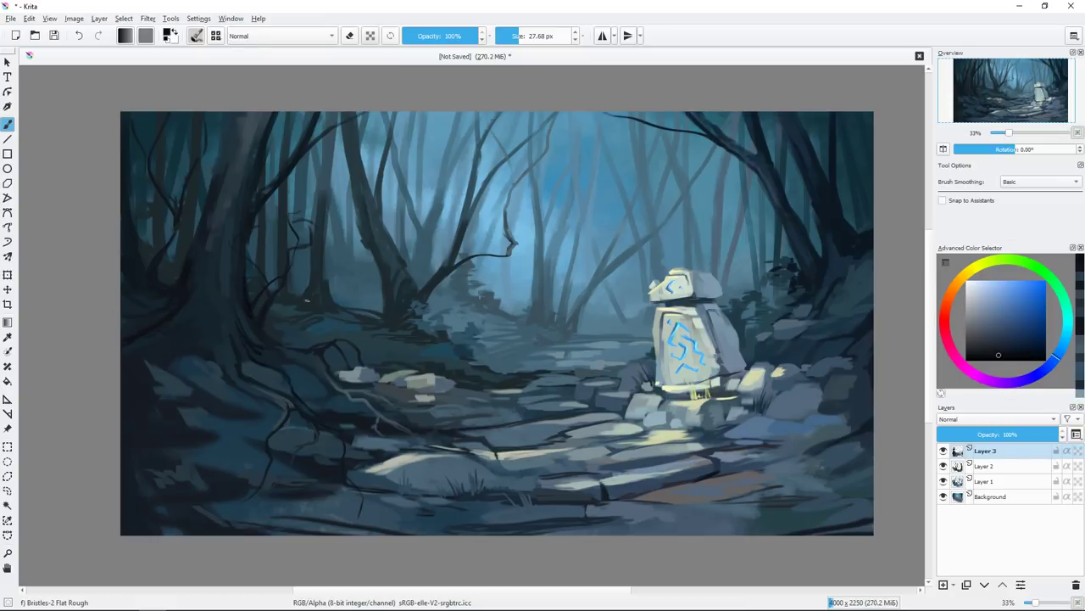
{"action": "left_click", "coordinate": [158, 340], "text": "ctrl"}
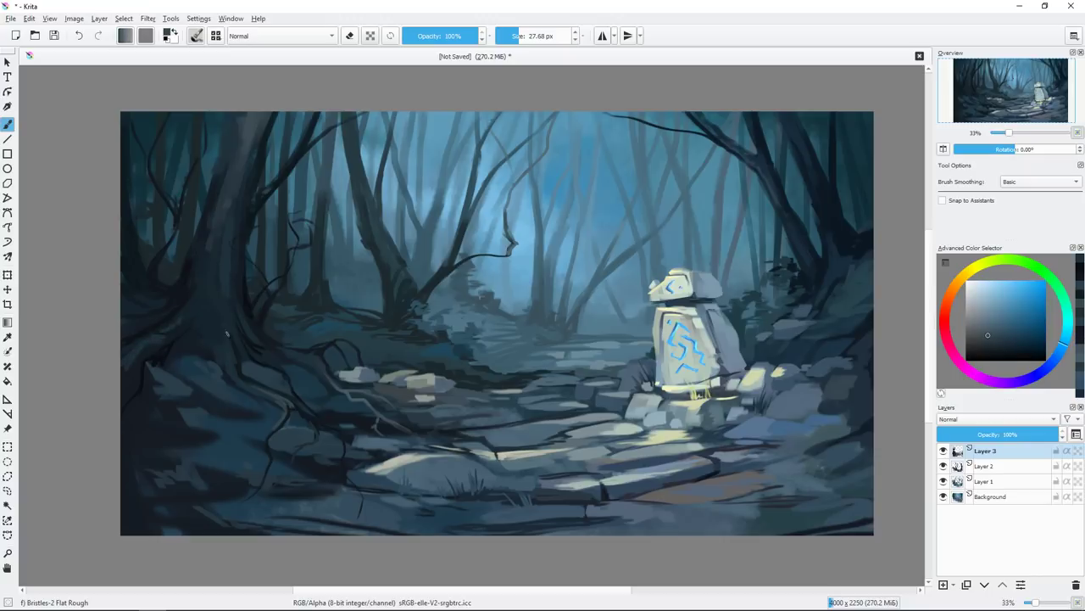
{"action": "left_click", "coordinate": [394, 358], "text": "ctrl"}
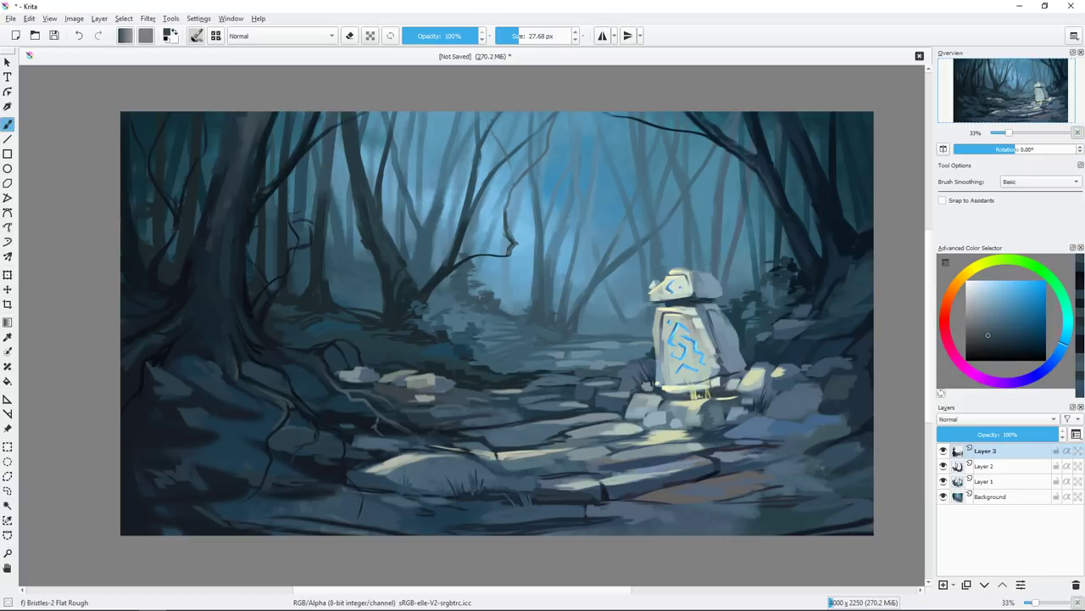
{"action": "left_click", "coordinate": [191, 361], "text": "ctrl"}
{"action": "key", "text": "bracketleft"}
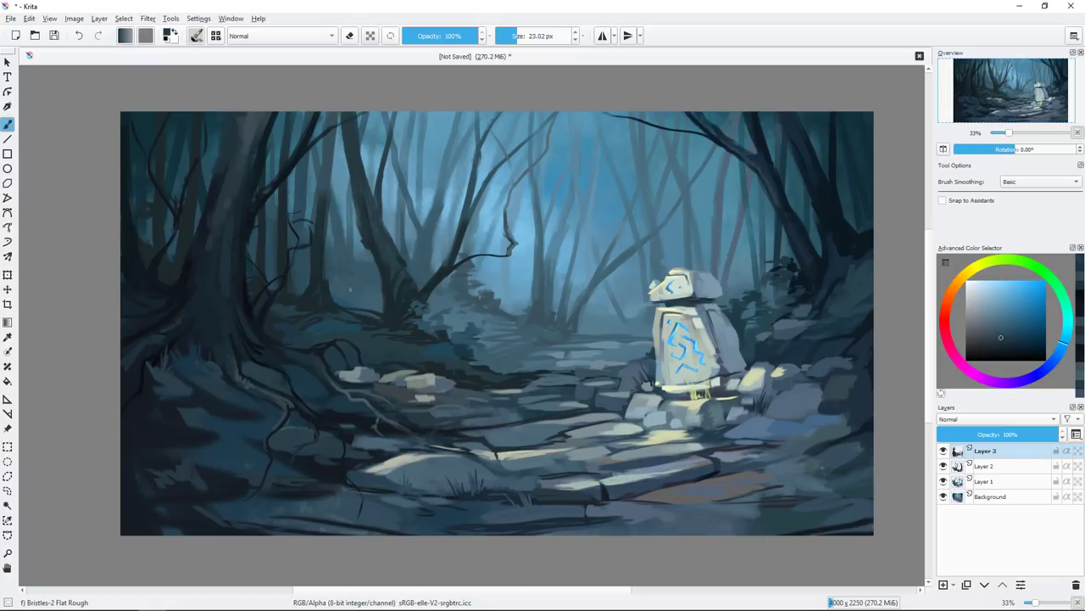
{"action": "scroll", "coordinate": [195, 360], "scroll_direction": "right", "scroll_amount": 2}
{"action": "left_click", "coordinate": [246, 330], "text": "ctrl"}
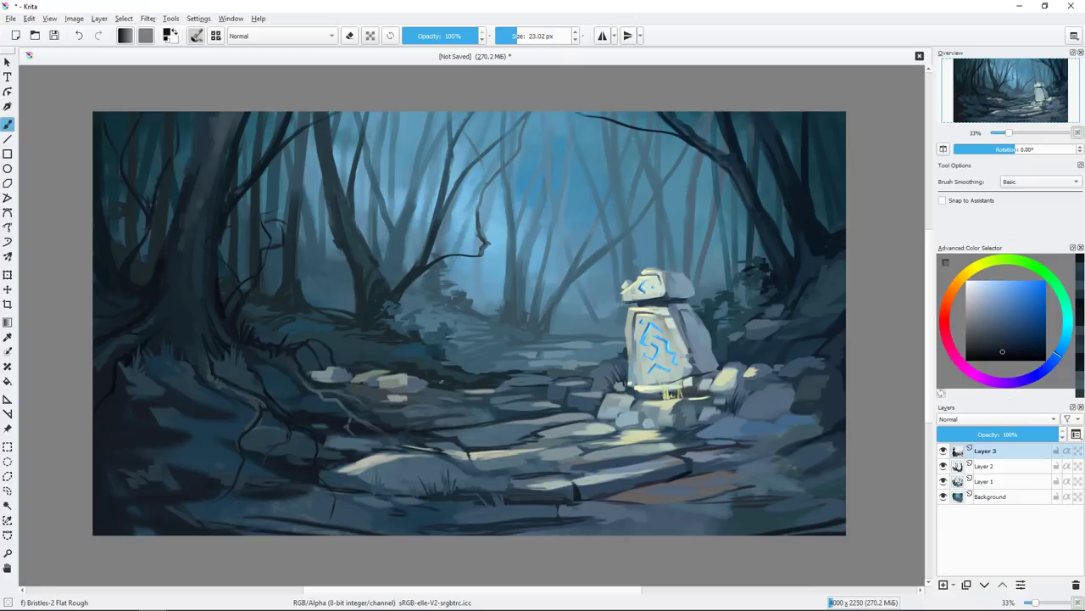
Dab warm pale-yellow highlights on the left rocks and a light streak on the lower-left ground.
{"action": "left_click", "coordinate": [301, 364], "text": "ctrl"}
{"action": "left_click", "coordinate": [362, 367], "text": "ctrl"}
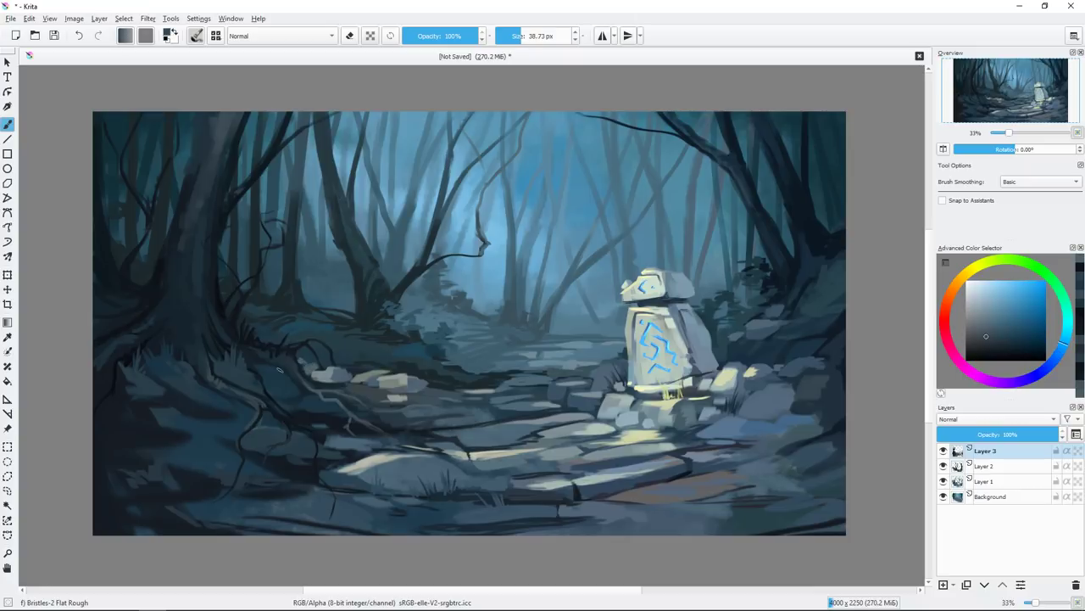
{"action": "mouse_move", "coordinate": [293, 369]}
{"action": "left_mouse_down"}
{"action": "mouse_move", "coordinate": [269, 369]}
{"action": "mouse_move", "coordinate": [315, 371]}
{"action": "left_mouse_up"}
{"action": "left_click", "coordinate": [280, 370], "text": "ctrl"}
{"action": "left_click", "coordinate": [969, 269]}
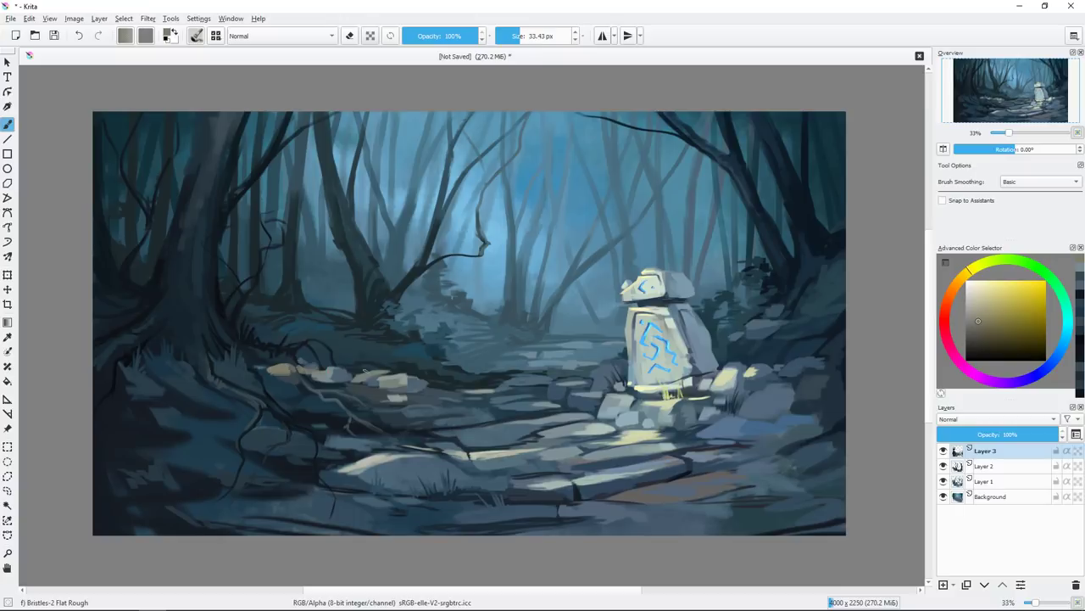
{"action": "left_click", "coordinate": [419, 491], "text": "ctrl"}
{"action": "left_click_drag", "start_coordinate": [305, 470], "coordinate": [268, 479]}
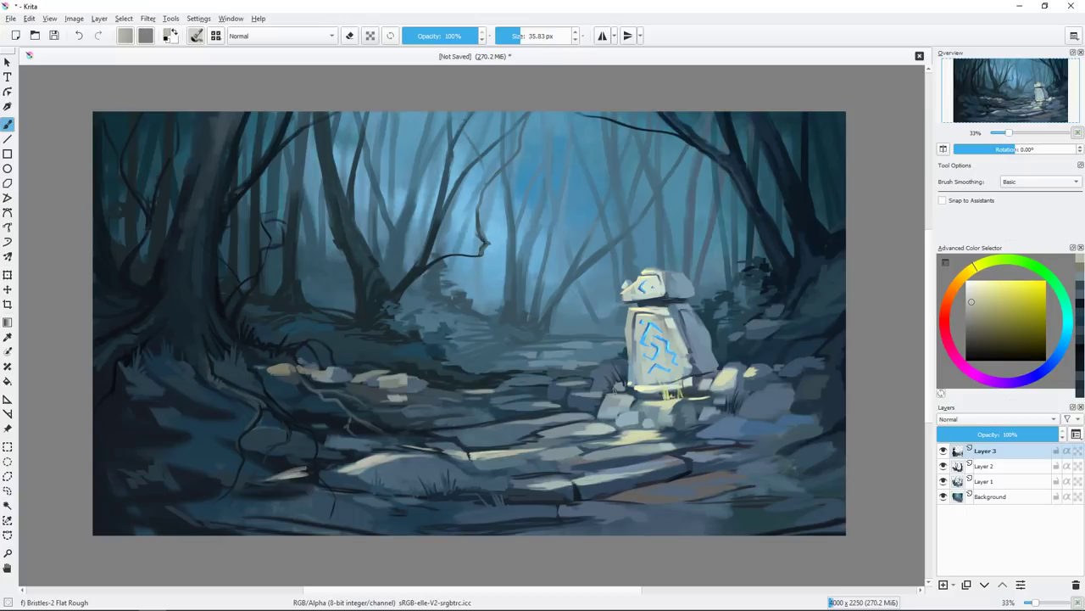
{"action": "scroll", "coordinate": [471, 369], "scroll_direction": "up", "scroll_amount": 1}
{"action": "left_click", "coordinate": [497, 435], "text": "ctrl"}
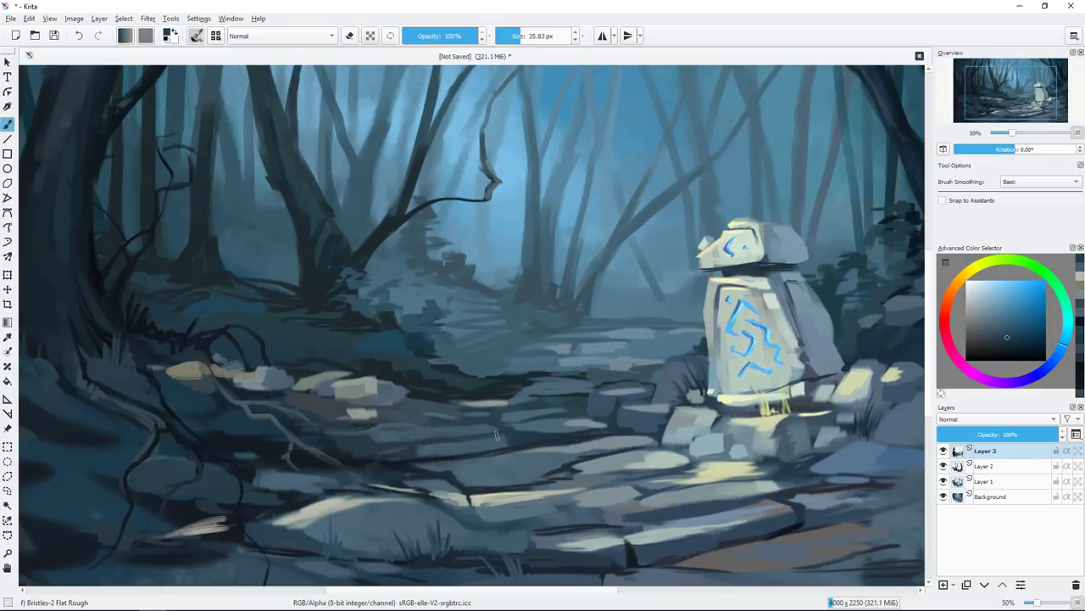
Paint pale highlight strokes along the root on the lower-left ground.
{"action": "mouse_move", "coordinate": [497, 435]}
{"action": "left_mouse_down"}
{"action": "mouse_move", "coordinate": [527, 405]}
{"action": "mouse_move", "coordinate": [510, 368]}
{"action": "mouse_move", "coordinate": [659, 366]}
{"action": "left_mouse_up"}
{"action": "left_click", "coordinate": [558, 392], "text": "ctrl"}
{"action": "scroll", "coordinate": [464, 375], "scroll_direction": "down", "scroll_amount": 2}
{"action": "mouse_move", "coordinate": [221, 361]}
{"action": "left_mouse_down"}
{"action": "mouse_move", "coordinate": [234, 356]}
{"action": "mouse_move", "coordinate": [254, 391]}
{"action": "mouse_move", "coordinate": [348, 437]}
{"action": "left_mouse_up"}
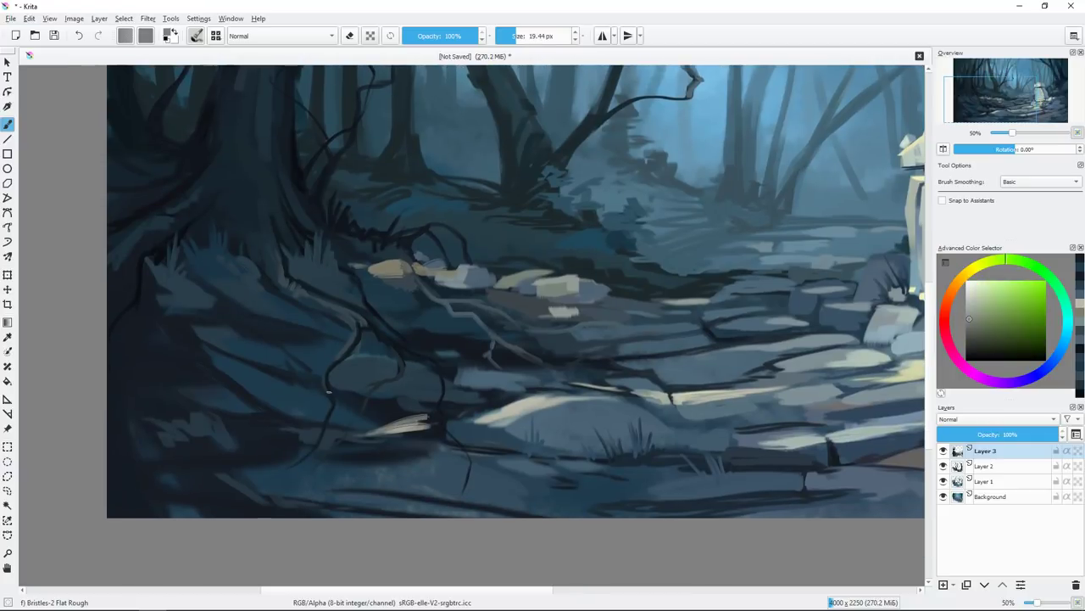
{"action": "left_click_drag", "start_coordinate": [331, 399], "coordinate": [263, 479]}
{"action": "left_click_drag", "start_coordinate": [382, 416], "coordinate": [343, 432]}
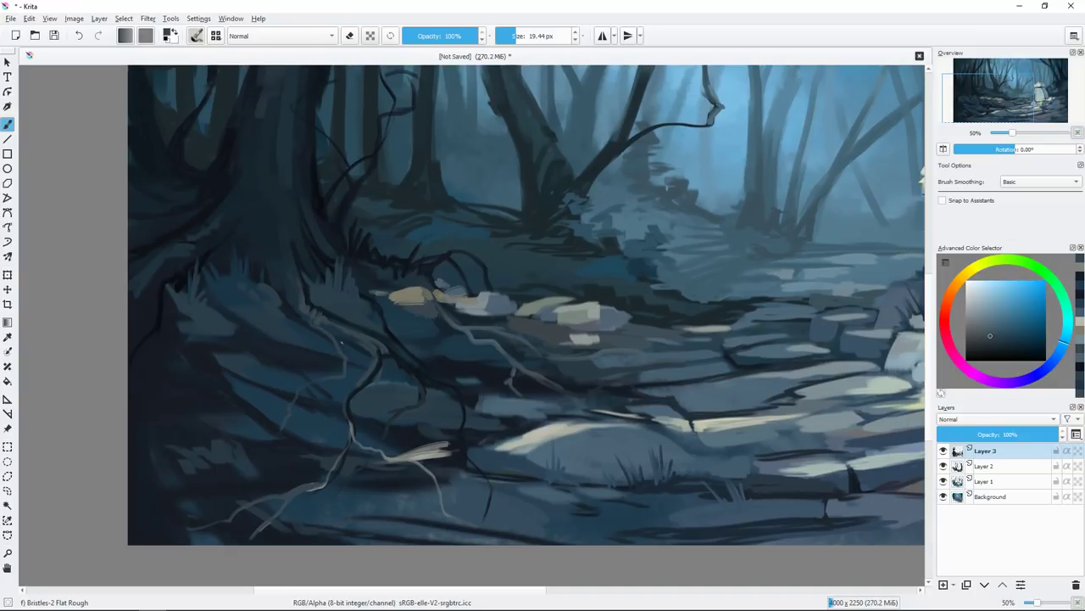
{"action": "left_click", "coordinate": [342, 343], "text": "ctrl"}
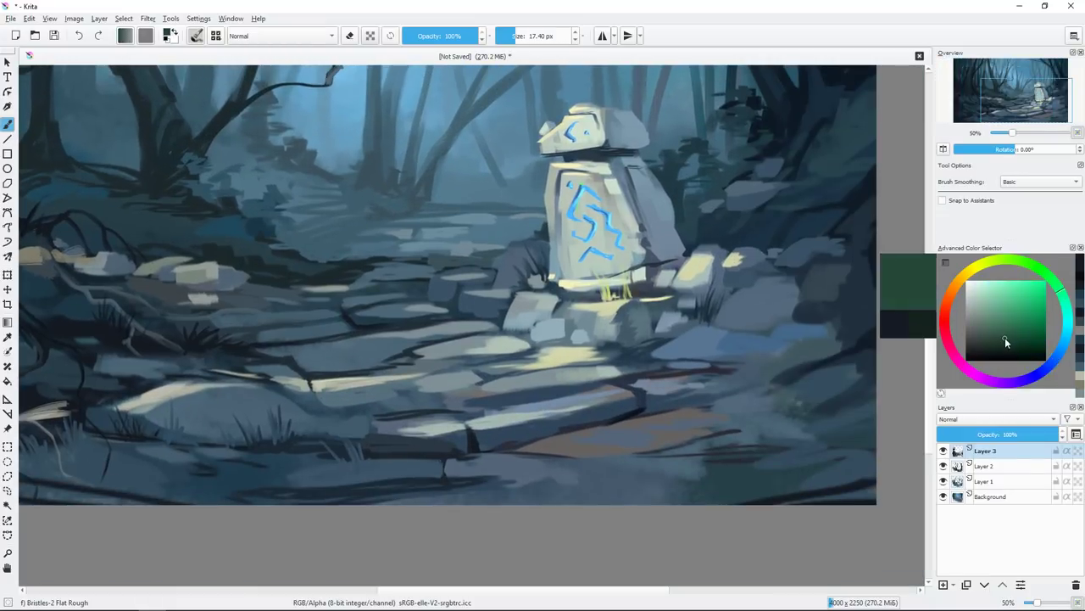
Sample a dark green and paint grass tufts among the rocks right of the path.
{"action": "mouse_move", "coordinate": [683, 377]}
{"action": "left_mouse_down"}
{"action": "mouse_move", "coordinate": [697, 395]}
{"action": "mouse_move", "coordinate": [658, 347]}
{"action": "mouse_move", "coordinate": [704, 351]}
{"action": "left_mouse_up"}
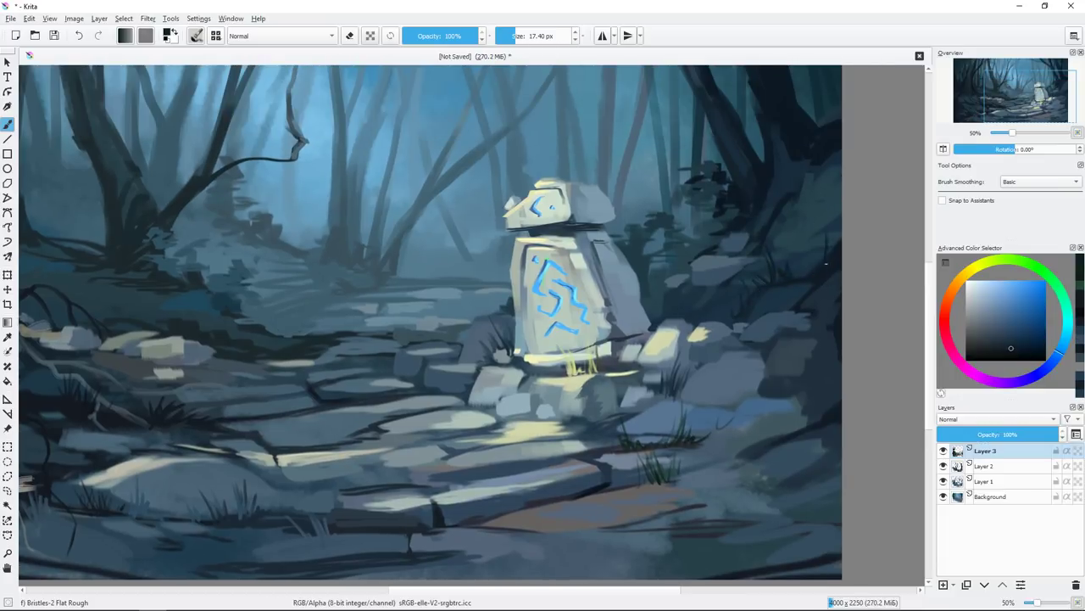
{"action": "scroll", "coordinate": [814, 254], "scroll_direction": "down", "scroll_amount": 3}
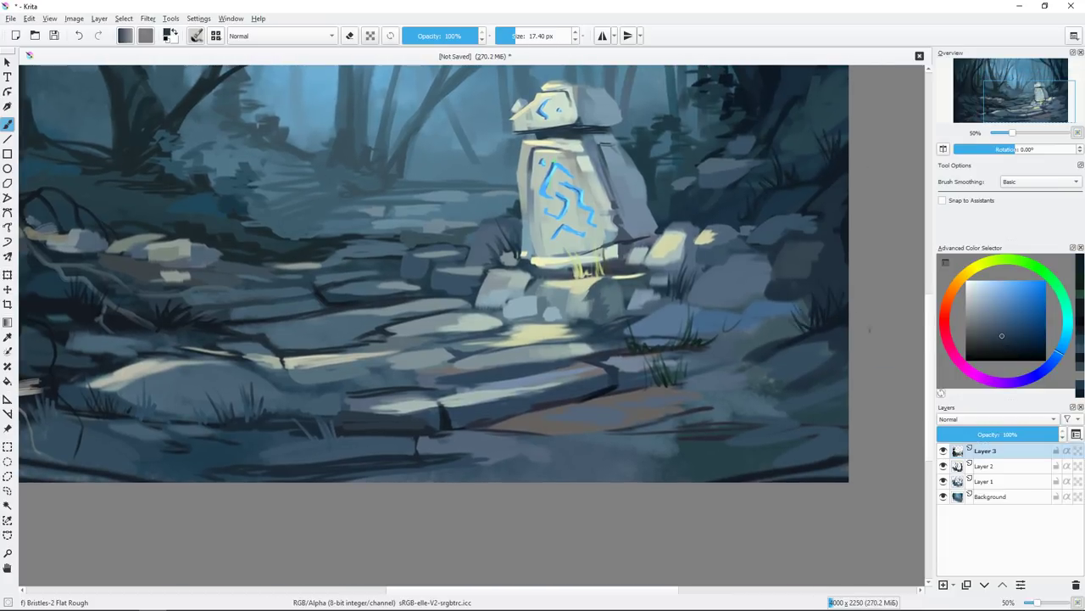
{"action": "mouse_move", "coordinate": [739, 415]}
{"action": "left_mouse_down"}
{"action": "mouse_move", "coordinate": [735, 373]}
{"action": "mouse_move", "coordinate": [760, 380]}
{"action": "left_mouse_up"}
{"action": "key", "text": "bracketright"}
{"action": "left_click_drag", "start_coordinate": [770, 424], "coordinate": [780, 414]}
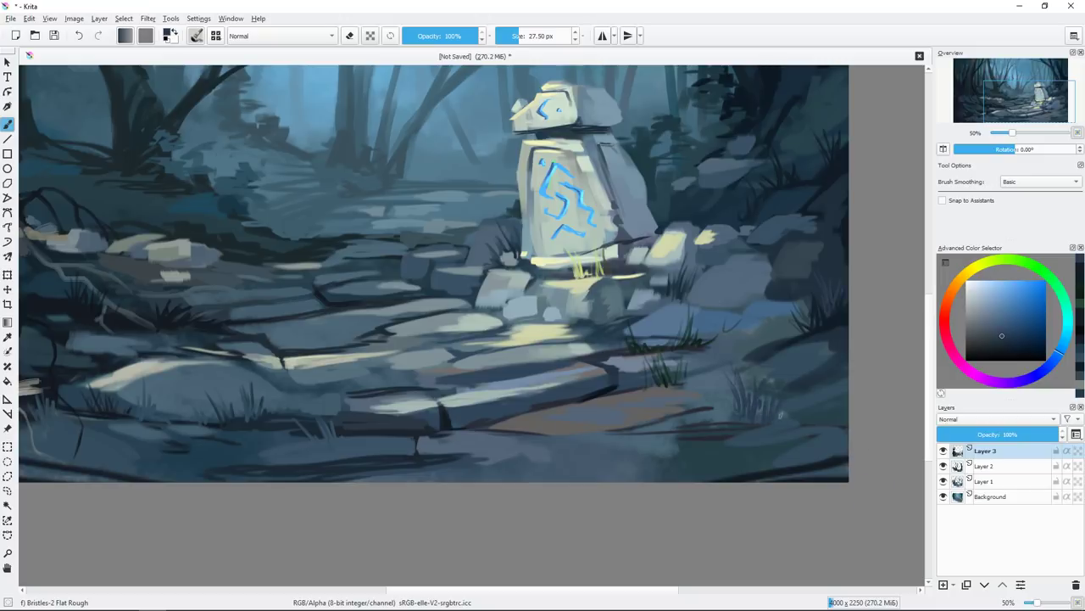
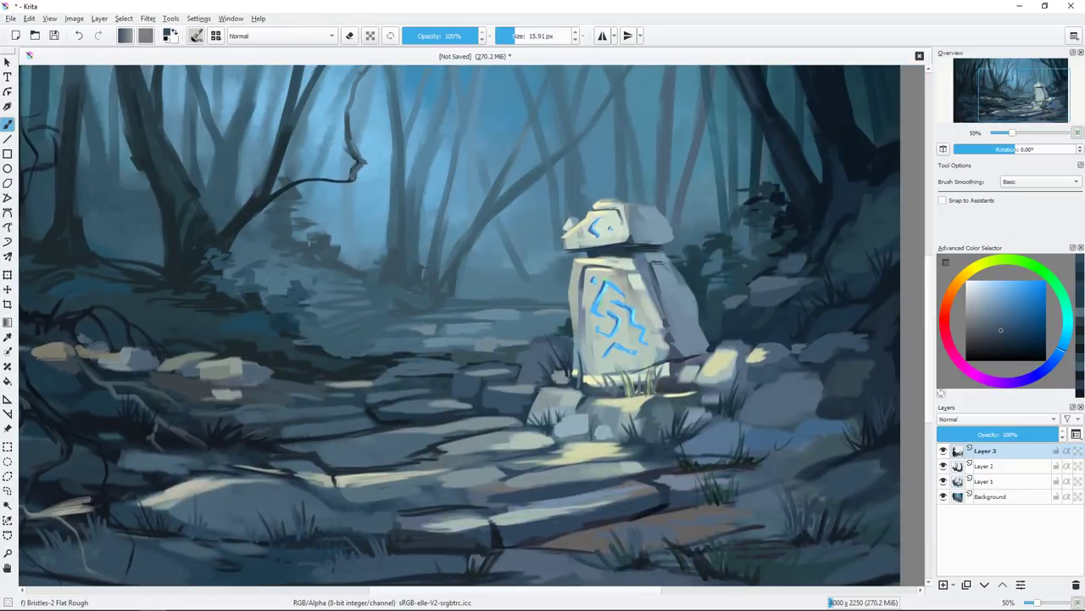
Switch to Layer 2 with the Bristles-5 Flat brush and a slightly lighter colour.
{"action": "left_click", "coordinate": [986, 465]}
{"action": "key", "text": "bracketleft"}
{"action": "key", "text": "bracketleft"}
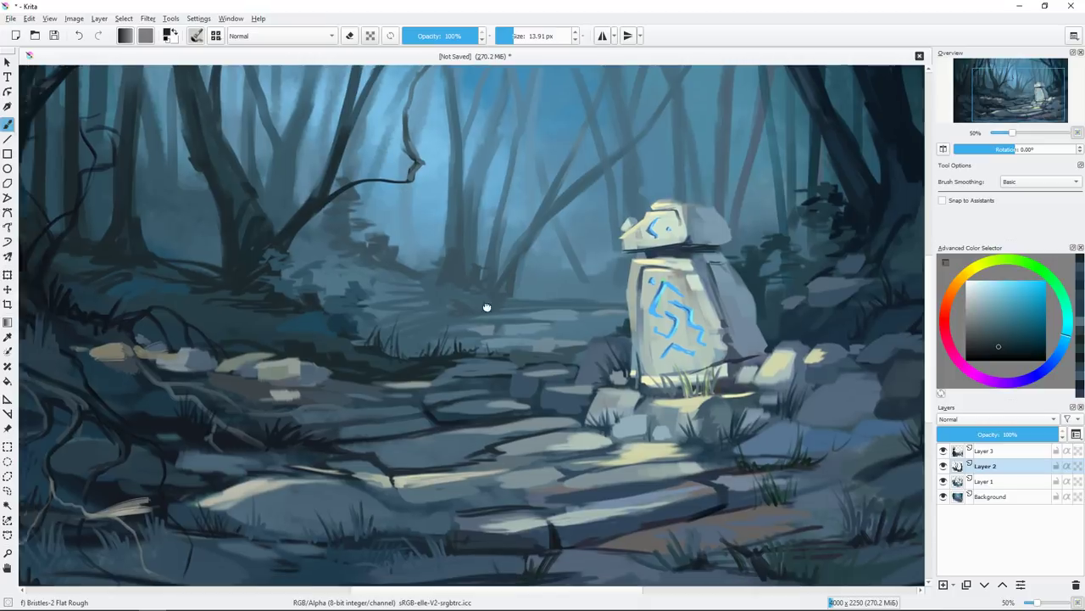
{"action": "left_click_drag", "start_coordinate": [366, 349], "coordinate": [433, 399]}
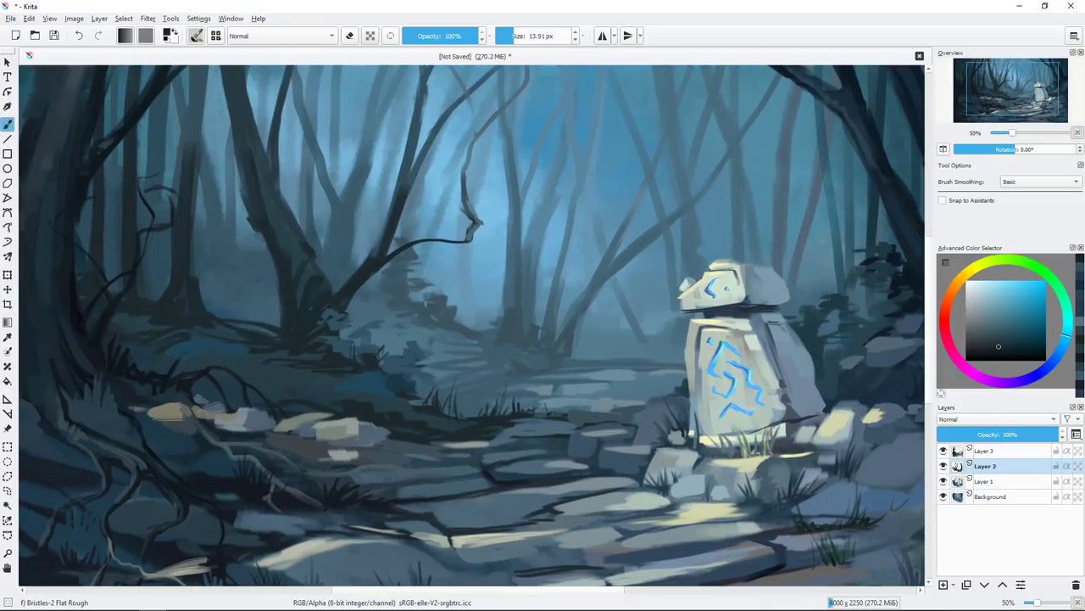
{"action": "key", "text": "slash"}
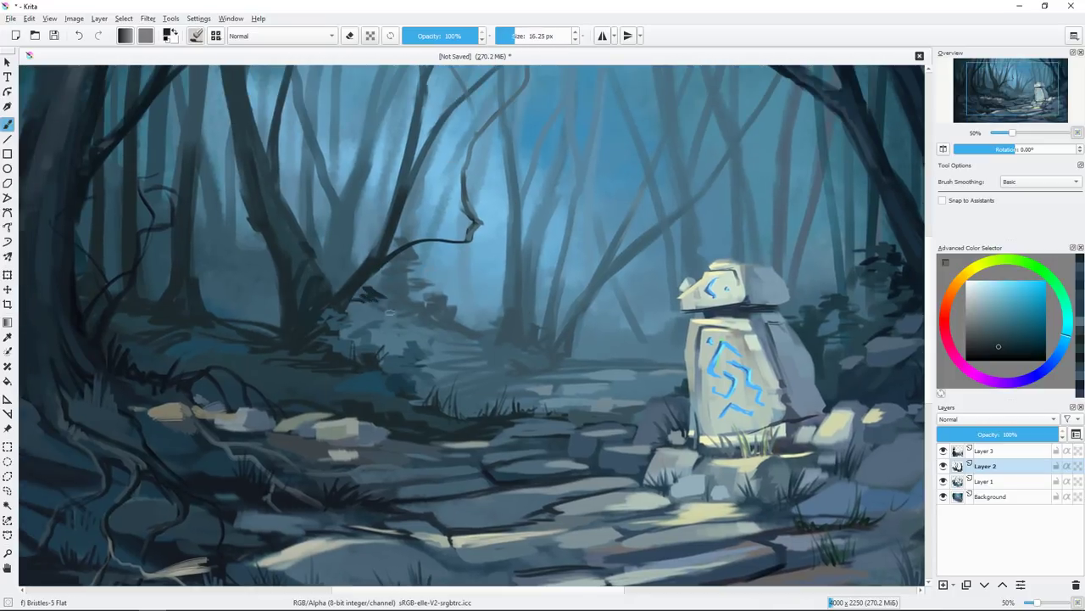
{"action": "left_click_drag", "start_coordinate": [348, 264], "coordinate": [402, 307]}
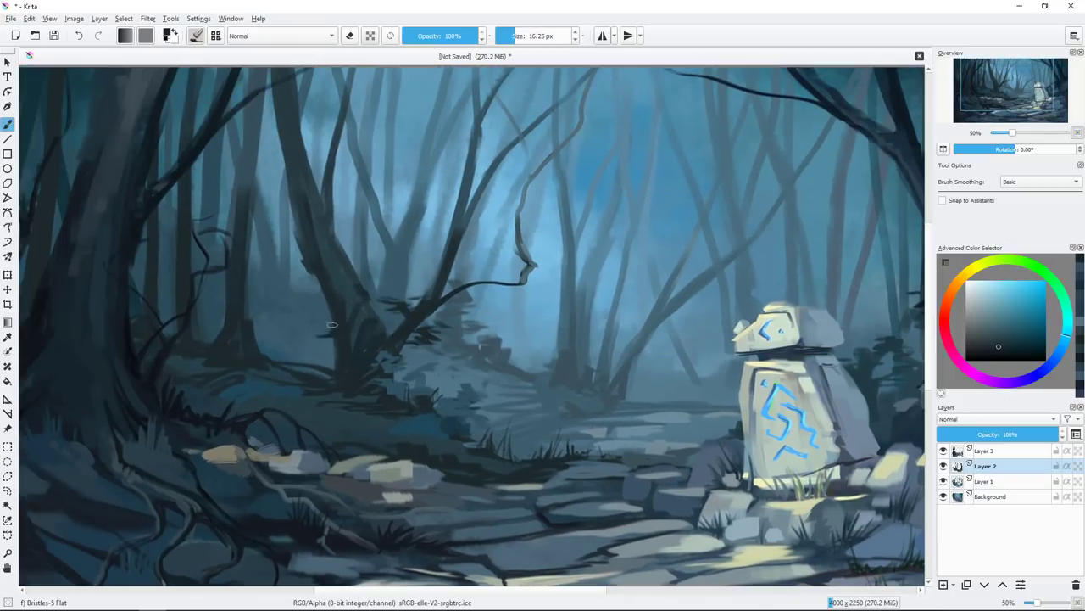
{"action": "left_click", "coordinate": [341, 331], "text": "ctrl"}
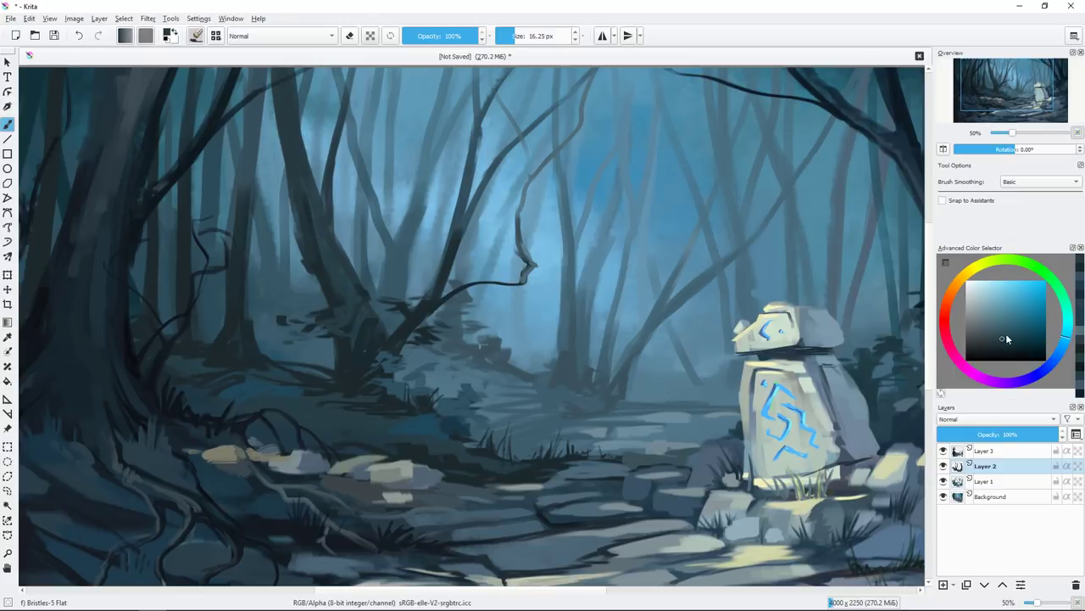
Frame the upper trees and size the brush for branch work.
{"action": "scroll", "coordinate": [557, 362], "scroll_direction": "down", "scroll_amount": 2}
{"action": "scroll", "coordinate": [339, 350], "scroll_direction": "up", "scroll_amount": 2}
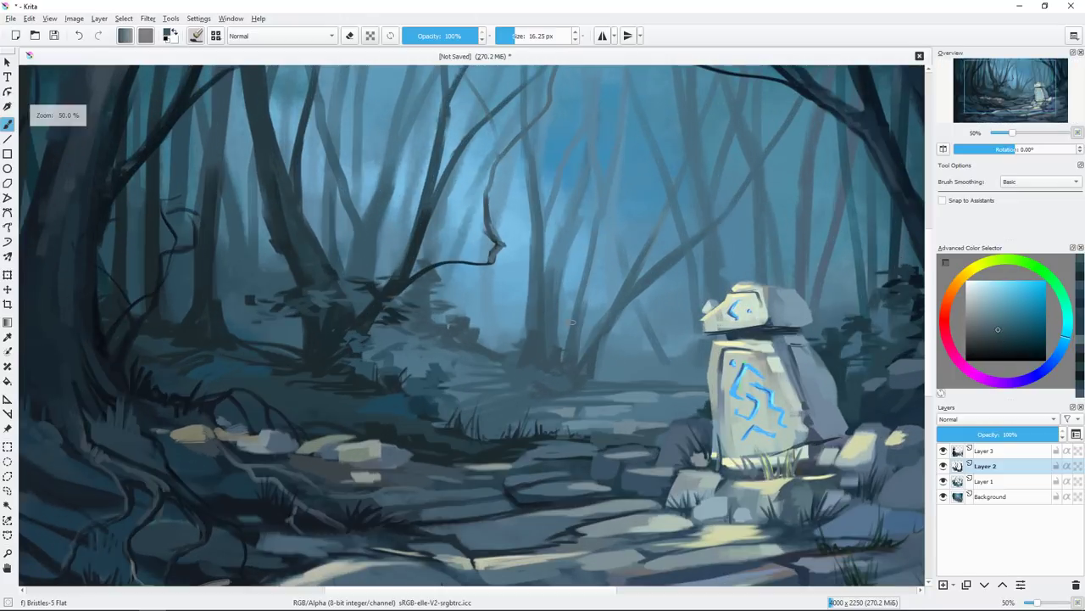
{"action": "left_click_drag", "start_coordinate": [304, 351], "coordinate": [402, 395]}
{"action": "key", "text": "bracketleft"}
{"action": "key", "text": "bracketleft"}
{"action": "key", "text": "bracketleft"}
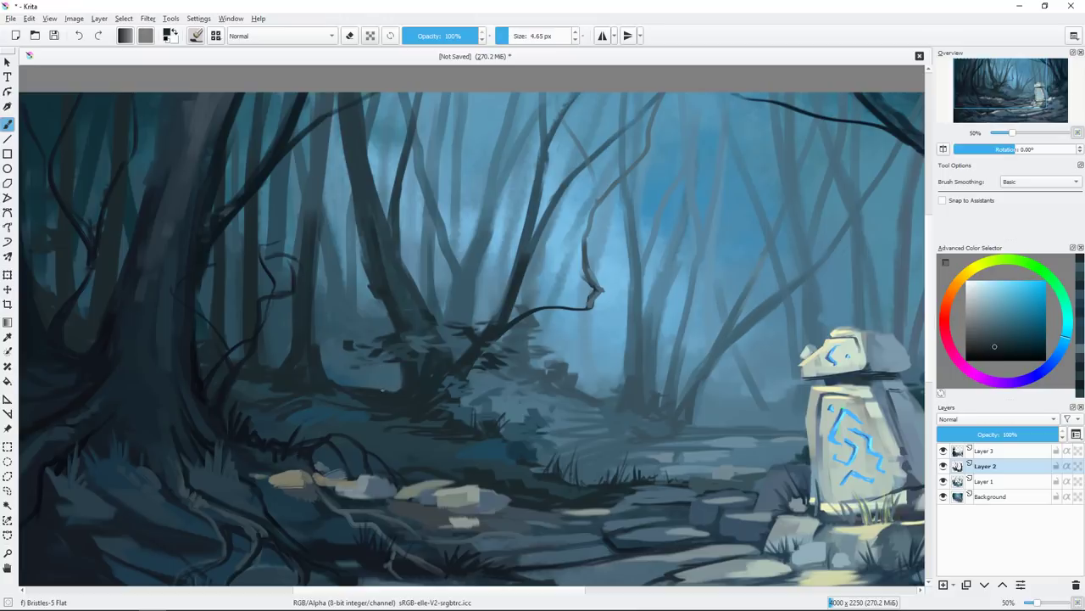
{"action": "key", "text": "bracketright"}
{"action": "key", "text": "bracketright"}
{"action": "key", "text": "bracketright"}
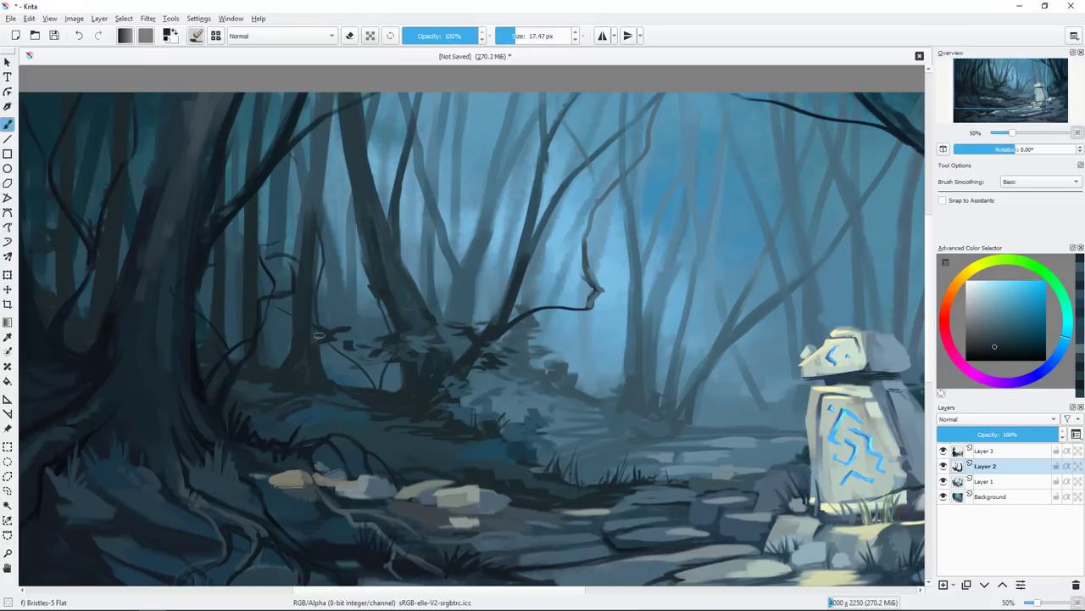
{"action": "left_click_drag", "start_coordinate": [593, 280], "coordinate": [488, 284]}
{"action": "scroll", "coordinate": [487, 284], "scroll_direction": "down", "scroll_amount": 1}
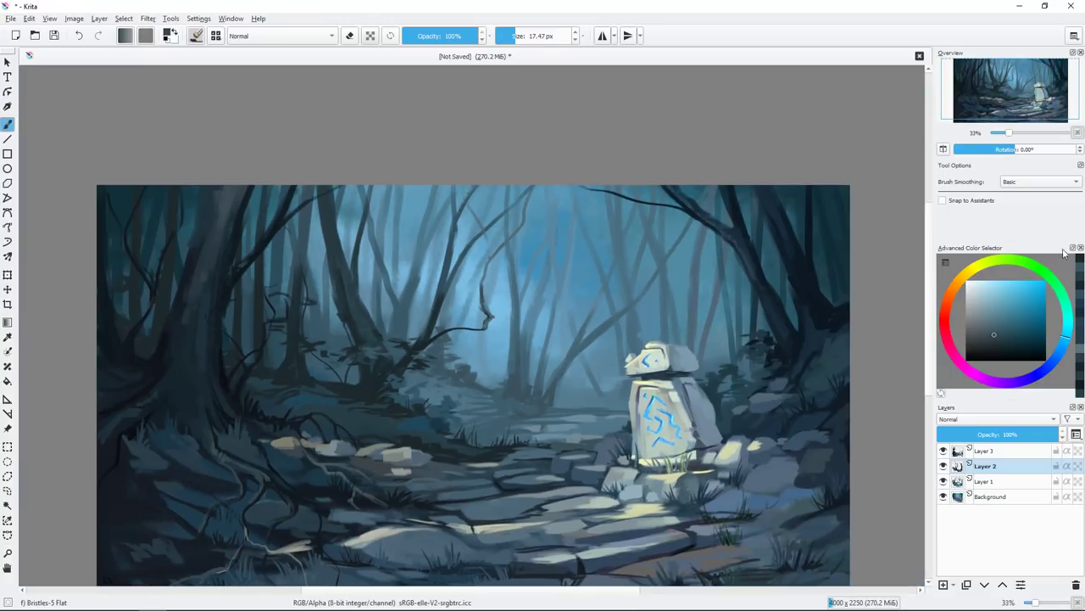
{"action": "key", "text": "bracketright"}
{"action": "key", "text": "bracketright"}
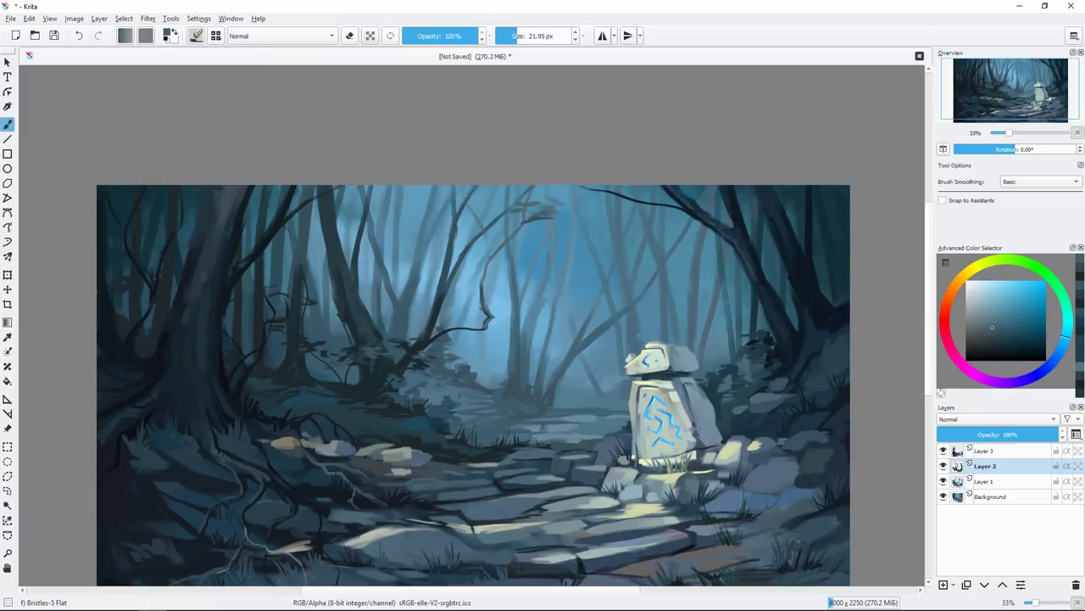
Paint thin dark branches reaching across the upper-middle trees.
{"action": "mouse_move", "coordinate": [541, 205]}
{"action": "left_mouse_down"}
{"action": "mouse_move", "coordinate": [614, 188]}
{"action": "mouse_move", "coordinate": [594, 214]}
{"action": "mouse_move", "coordinate": [543, 191]}
{"action": "mouse_move", "coordinate": [553, 190]}
{"action": "left_mouse_up"}
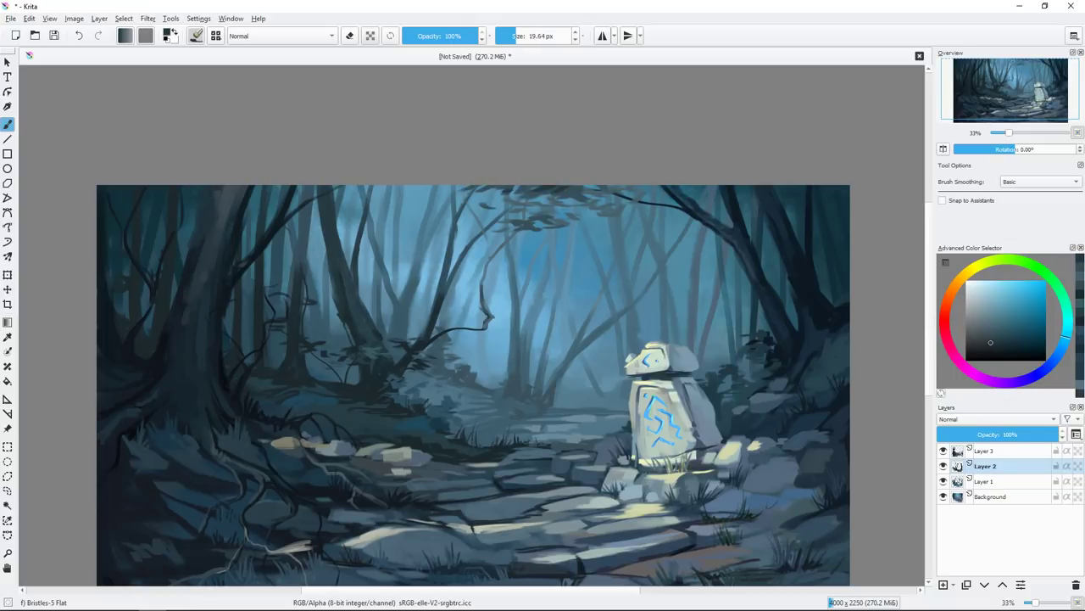
{"action": "left_click_drag", "start_coordinate": [543, 190], "coordinate": [517, 190], "text": "shift"}
{"action": "left_click_drag", "start_coordinate": [456, 228], "coordinate": [462, 208]}
{"action": "left_click_drag", "start_coordinate": [463, 208], "coordinate": [469, 207], "text": "shift"}
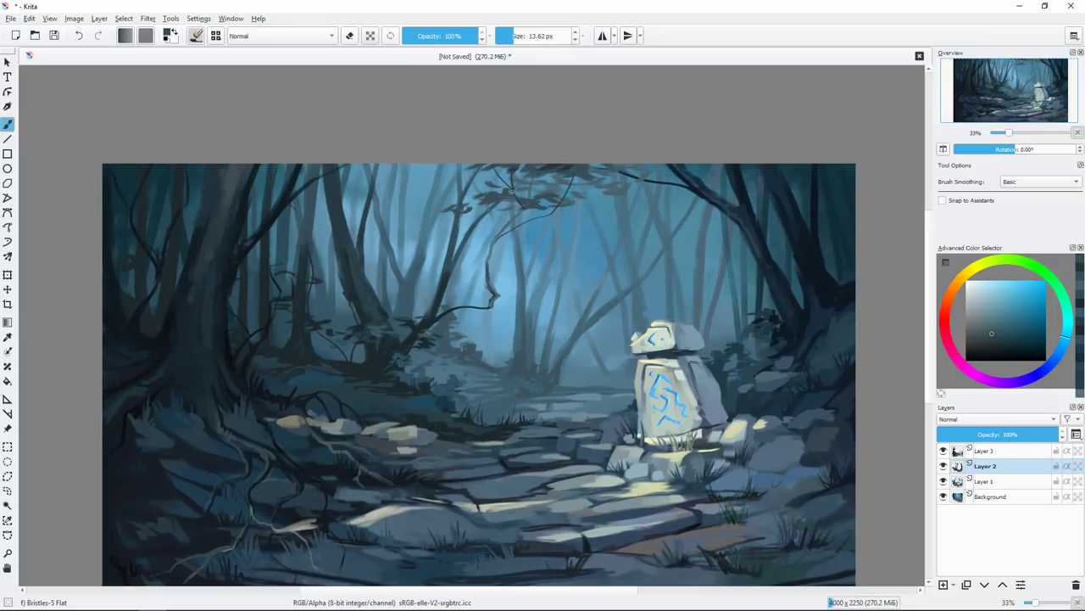
{"action": "scroll", "coordinate": [516, 194], "scroll_direction": "up", "scroll_amount": 1}
{"action": "mouse_move", "coordinate": [516, 194]}
{"action": "left_mouse_down", "text": "shift"}
{"action": "mouse_move", "coordinate": [604, 197]}
{"action": "mouse_move", "coordinate": [635, 163]}
{"action": "left_mouse_up", "text": "shift"}
{"action": "left_click_drag", "start_coordinate": [634, 255], "coordinate": [593, 255], "text": "shift"}
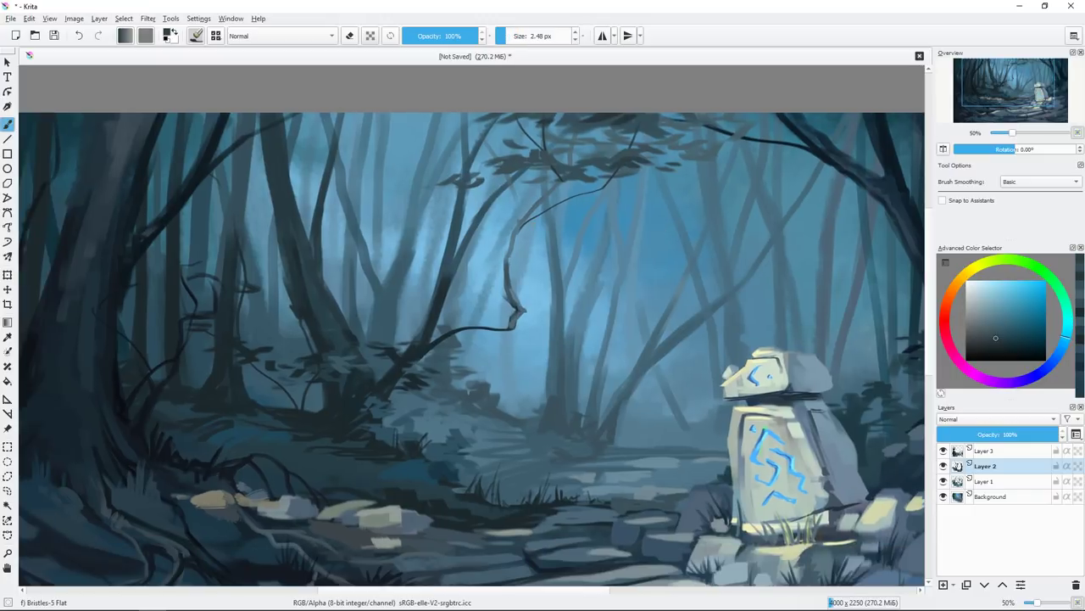
{"action": "left_click_drag", "start_coordinate": [526, 297], "coordinate": [581, 181]}
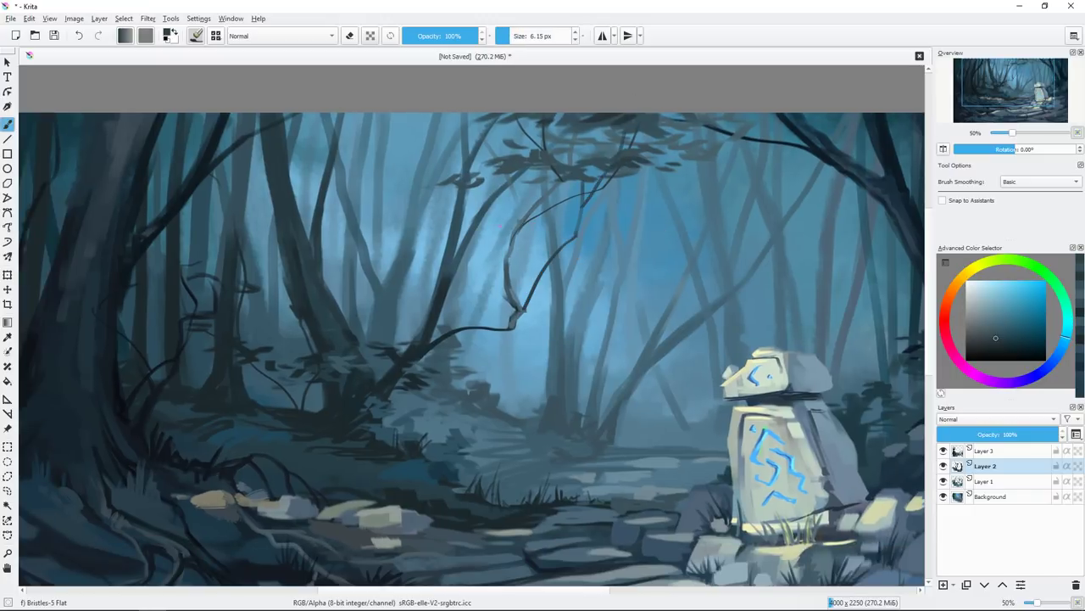
{"action": "left_click_drag", "start_coordinate": [506, 266], "coordinate": [478, 121]}
{"action": "left_click_drag", "start_coordinate": [556, 212], "coordinate": [594, 208]}
{"action": "left_click_drag", "start_coordinate": [488, 244], "coordinate": [451, 111]}
{"action": "left_click_drag", "start_coordinate": [498, 194], "coordinate": [478, 109]}
{"action": "left_click_drag", "start_coordinate": [509, 212], "coordinate": [519, 207]}
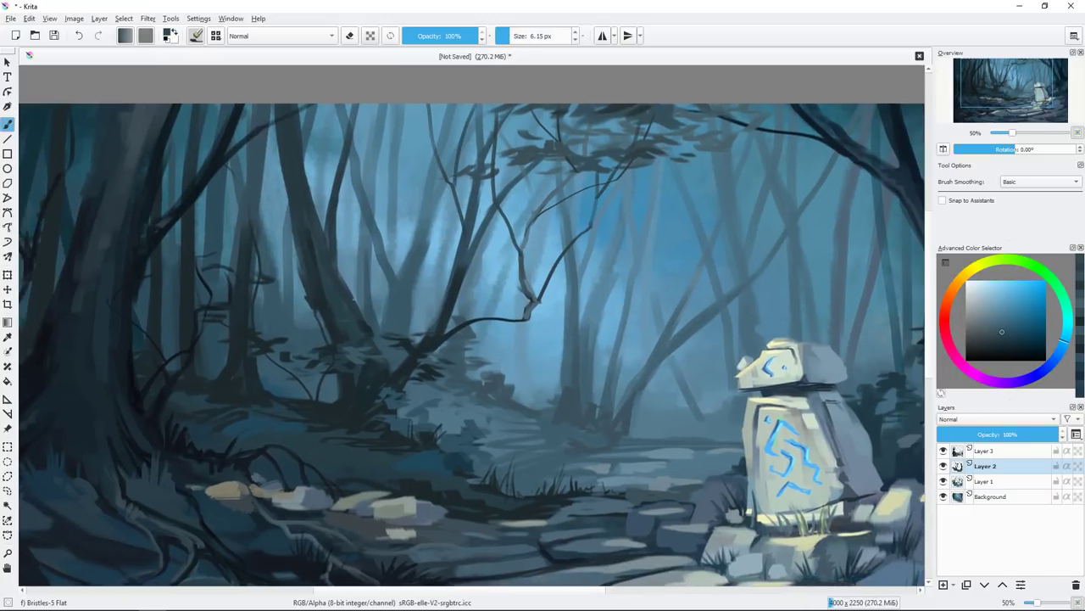
Pick a darker colour and darken the trunks of the upper-left trees.
{"action": "left_click", "coordinate": [355, 298], "text": "ctrl"}
{"action": "left_click_drag", "start_coordinate": [354, 295], "coordinate": [365, 148]}
{"action": "mouse_move", "coordinate": [358, 193]}
{"action": "left_mouse_down"}
{"action": "mouse_move", "coordinate": [343, 103]}
{"action": "mouse_move", "coordinate": [401, 106]}
{"action": "mouse_move", "coordinate": [319, 123]}
{"action": "left_mouse_up"}
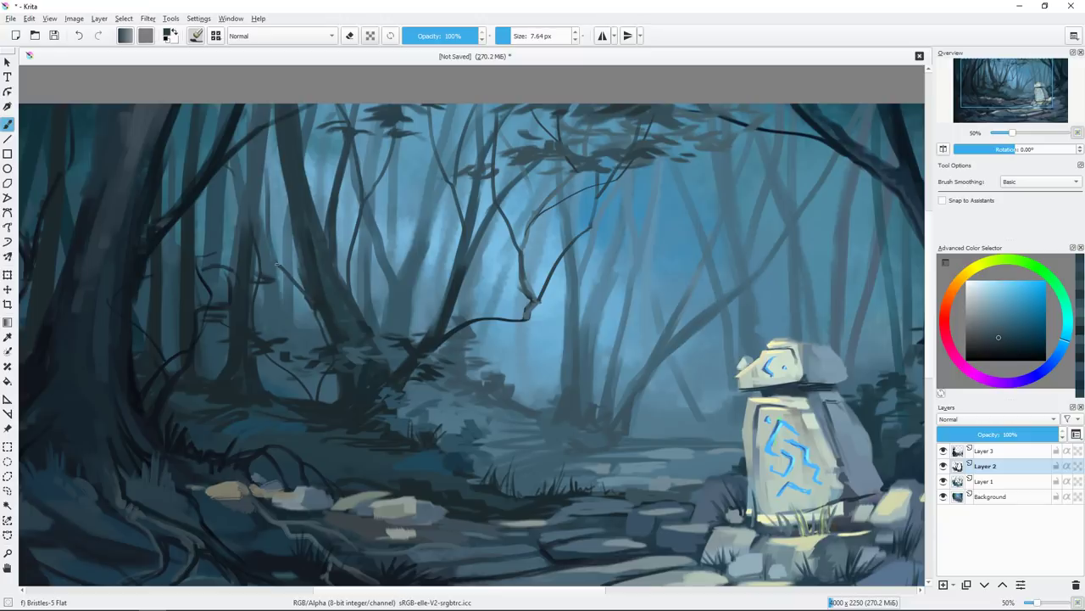
{"action": "scroll", "coordinate": [594, 288], "scroll_direction": "down", "scroll_amount": 1}
On Layer 3, paint dark leaf clusters along the top branches.
{"action": "scroll", "coordinate": [632, 289], "scroll_direction": "up", "scroll_amount": 1}
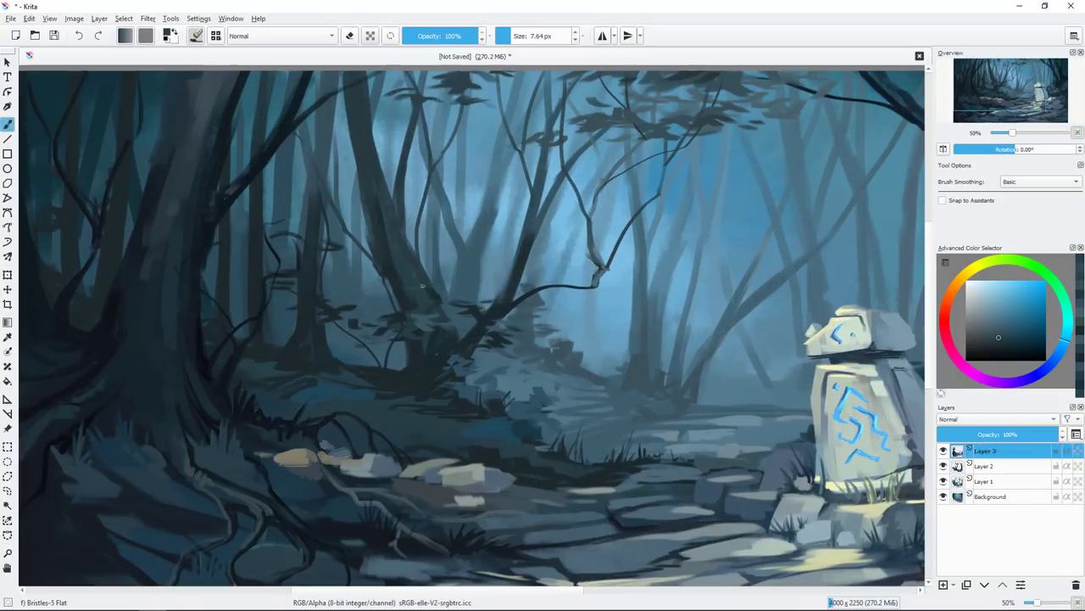
{"action": "key", "text": "Page_Up"}
{"action": "left_click_drag", "start_coordinate": [394, 220], "coordinate": [458, 158]}
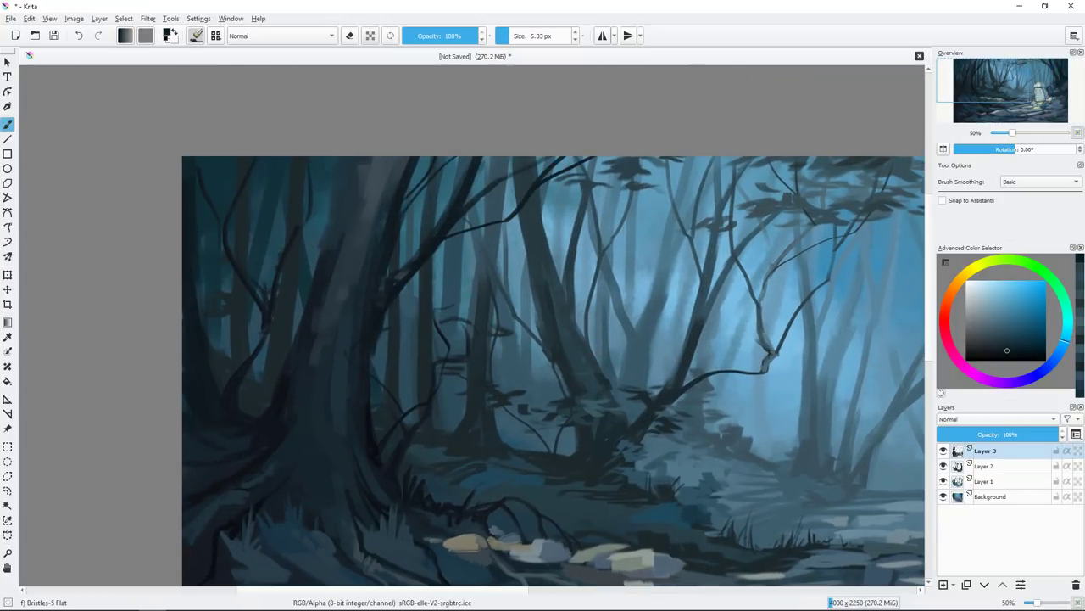
{"action": "left_click_drag", "start_coordinate": [593, 212], "coordinate": [505, 204]}
{"action": "mouse_move", "coordinate": [585, 212]}
{"action": "left_mouse_down"}
{"action": "mouse_move", "coordinate": [556, 162]}
{"action": "mouse_move", "coordinate": [623, 161]}
{"action": "left_mouse_up"}
{"action": "left_click_drag", "start_coordinate": [525, 143], "coordinate": [580, 165]}
{"action": "mouse_move", "coordinate": [490, 184]}
{"action": "left_mouse_down"}
{"action": "mouse_move", "coordinate": [524, 198]}
{"action": "mouse_move", "coordinate": [513, 189]}
{"action": "left_mouse_up"}
{"action": "mouse_move", "coordinate": [492, 184]}
{"action": "left_mouse_down"}
{"action": "mouse_move", "coordinate": [507, 140]}
{"action": "mouse_move", "coordinate": [403, 149]}
{"action": "left_mouse_up"}
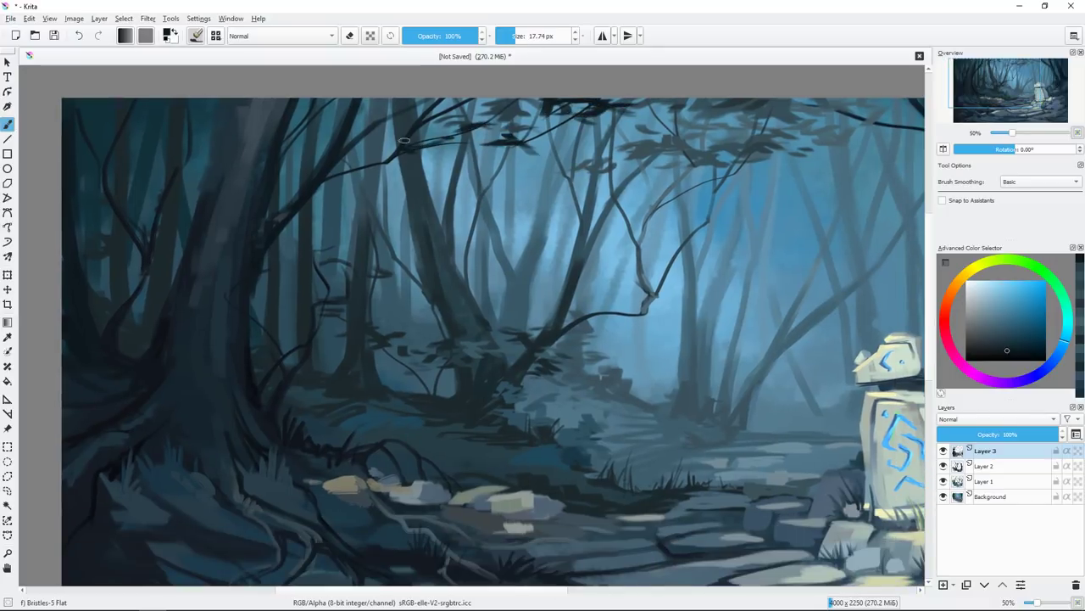
{"action": "mouse_move", "coordinate": [463, 123]}
{"action": "left_mouse_down"}
{"action": "mouse_move", "coordinate": [392, 136]}
{"action": "mouse_move", "coordinate": [410, 111]}
{"action": "left_mouse_up"}
Add more leaves along the top branches and lighter leaves on the middle branches.
{"action": "key", "text": "bracketright"}
{"action": "left_click_drag", "start_coordinate": [629, 105], "coordinate": [670, 118]}
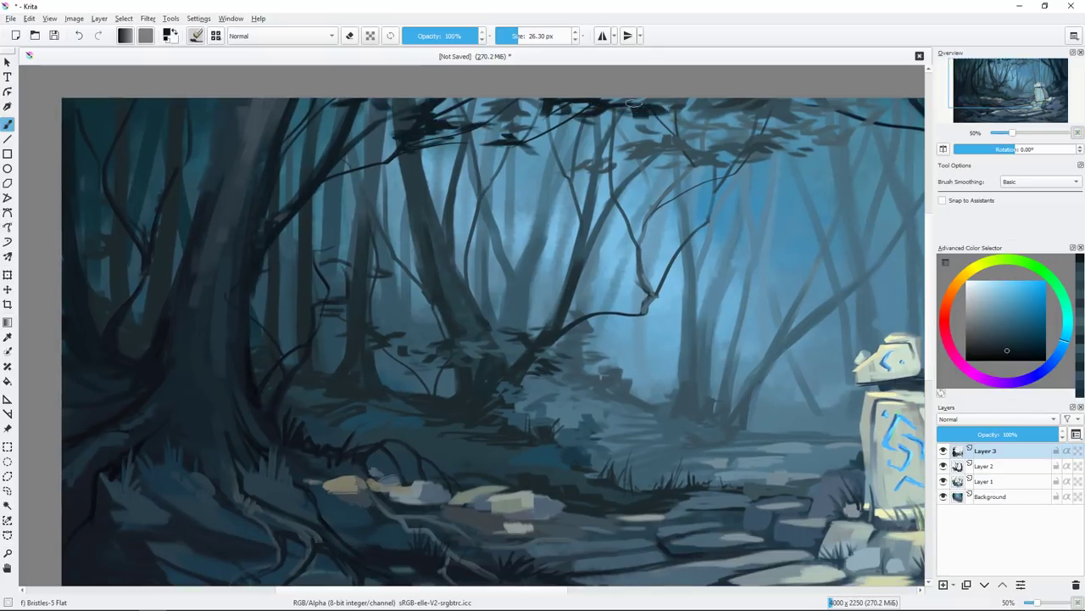
{"action": "key", "text": "minus"}
{"action": "mouse_move", "coordinate": [573, 145]}
{"action": "left_mouse_down"}
{"action": "mouse_move", "coordinate": [623, 195]}
{"action": "mouse_move", "coordinate": [640, 165]}
{"action": "left_mouse_up"}
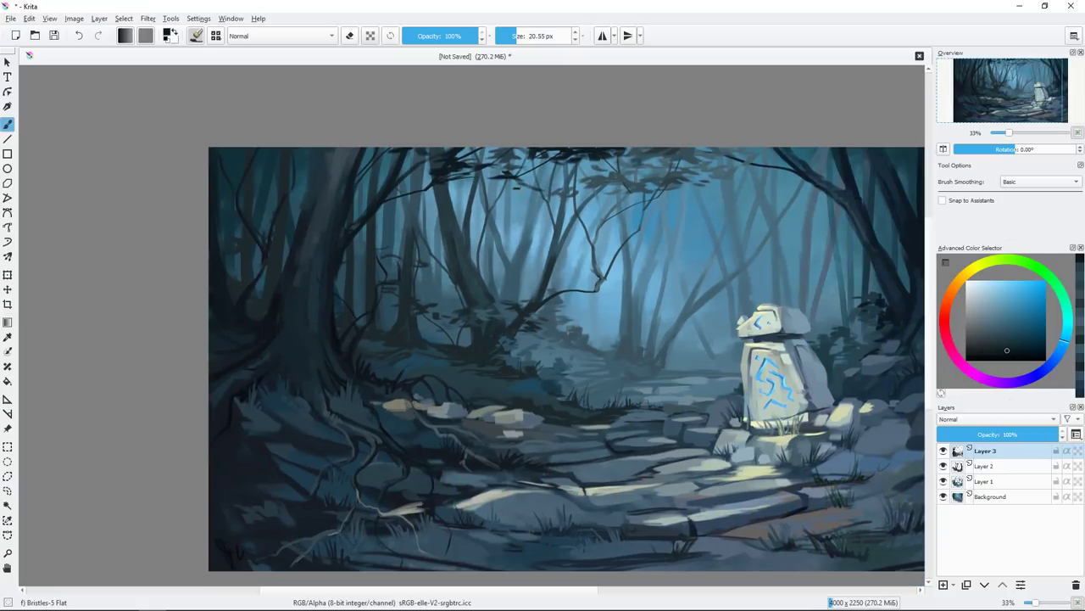
{"action": "left_click", "coordinate": [509, 180], "text": "ctrl"}
{"action": "left_click_drag", "start_coordinate": [487, 179], "coordinate": [536, 197]}
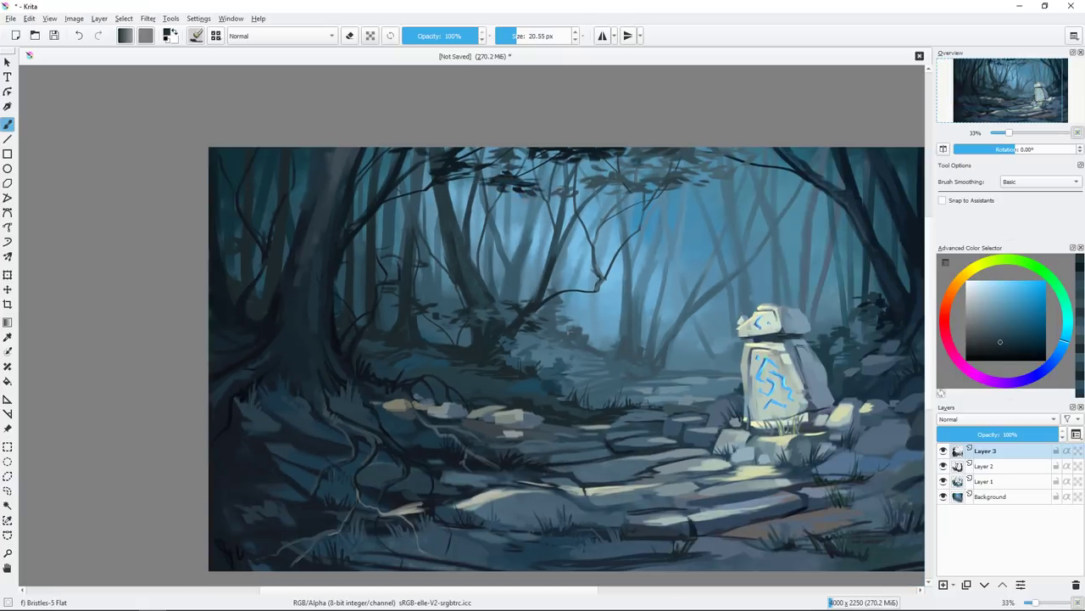
{"action": "key", "text": "plus"}
{"action": "left_click_drag", "start_coordinate": [439, 222], "coordinate": [445, 241]}
With a darker colour, paint strokes up the left trunk and leaves on its branches.
{"action": "left_click", "coordinate": [331, 217], "text": "ctrl"}
{"action": "key", "text": "bracketleft"}
{"action": "mouse_move", "coordinate": [259, 191]}
{"action": "left_mouse_down"}
{"action": "mouse_move", "coordinate": [254, 101]}
{"action": "mouse_move", "coordinate": [249, 125]}
{"action": "left_mouse_up"}
{"action": "key", "text": "bracketright"}
{"action": "mouse_move", "coordinate": [322, 261]}
{"action": "left_mouse_down"}
{"action": "mouse_move", "coordinate": [327, 237]}
{"action": "mouse_move", "coordinate": [402, 243]}
{"action": "mouse_move", "coordinate": [328, 238]}
{"action": "left_mouse_up"}
{"action": "mouse_move", "coordinate": [373, 273]}
{"action": "left_mouse_down"}
{"action": "mouse_move", "coordinate": [408, 241]}
{"action": "mouse_move", "coordinate": [347, 217]}
{"action": "mouse_move", "coordinate": [315, 227]}
{"action": "left_mouse_up"}
{"action": "left_click_drag", "start_coordinate": [427, 249], "coordinate": [468, 237]}
{"action": "mouse_move", "coordinate": [414, 266]}
{"action": "left_mouse_down"}
{"action": "mouse_move", "coordinate": [392, 290]}
{"action": "mouse_move", "coordinate": [363, 268]}
{"action": "left_mouse_up"}
Adjust the colour and add leaves to the top branches and the left tree.
{"action": "left_click", "coordinate": [345, 284], "text": "ctrl"}
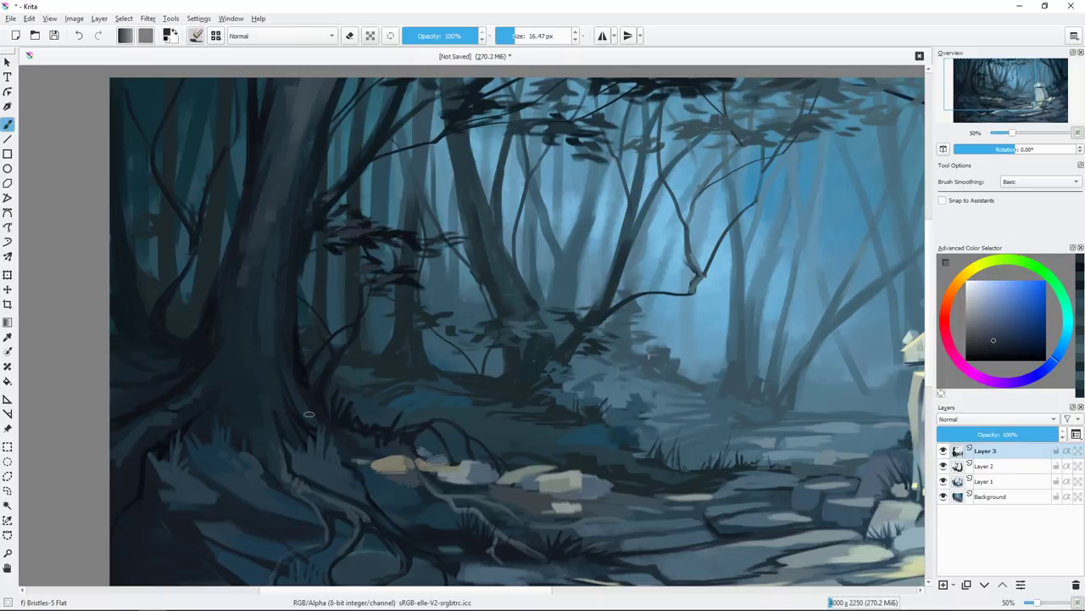
{"action": "left_click", "coordinate": [996, 348]}
{"action": "mouse_move", "coordinate": [468, 128]}
{"action": "left_mouse_down"}
{"action": "mouse_move", "coordinate": [507, 112]}
{"action": "mouse_move", "coordinate": [531, 117]}
{"action": "mouse_move", "coordinate": [463, 134]}
{"action": "mouse_move", "coordinate": [409, 121]}
{"action": "left_mouse_up"}
{"action": "left_click", "coordinate": [468, 104], "text": "ctrl"}
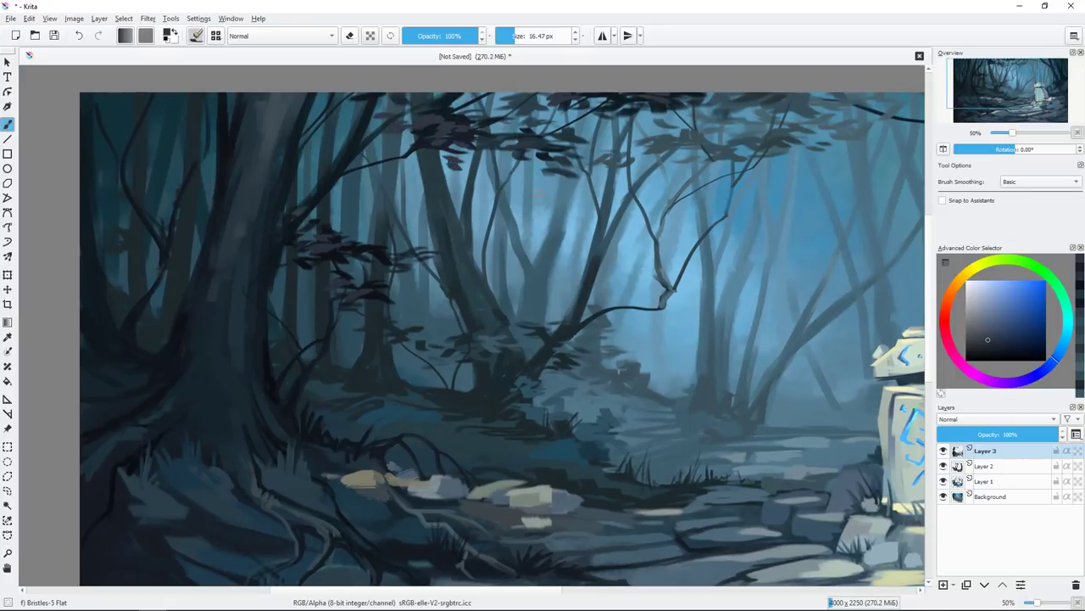
{"action": "scroll", "coordinate": [454, 279], "scroll_direction": "down", "scroll_amount": 1}
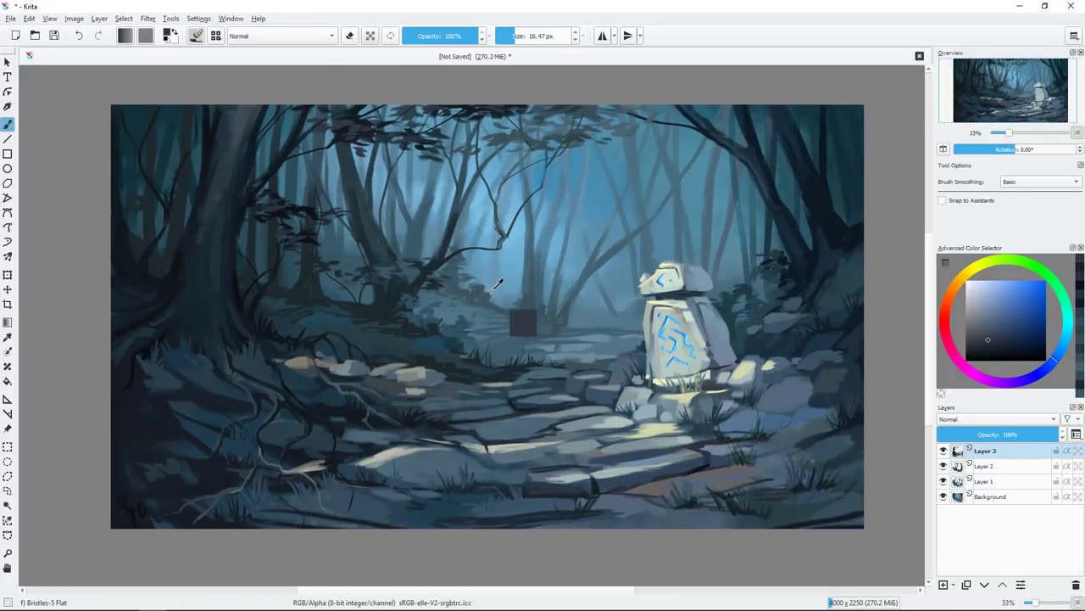
{"action": "scroll", "coordinate": [523, 323], "scroll_direction": "up", "scroll_amount": 1}
{"action": "mouse_move", "coordinate": [280, 307]}
{"action": "left_mouse_down"}
{"action": "mouse_move", "coordinate": [307, 307]}
{"action": "mouse_move", "coordinate": [246, 290]}
{"action": "mouse_move", "coordinate": [301, 297]}
{"action": "mouse_move", "coordinate": [187, 285]}
{"action": "mouse_move", "coordinate": [157, 254]}
{"action": "left_mouse_up"}
{"action": "left_click_drag", "start_coordinate": [238, 273], "coordinate": [230, 302]}
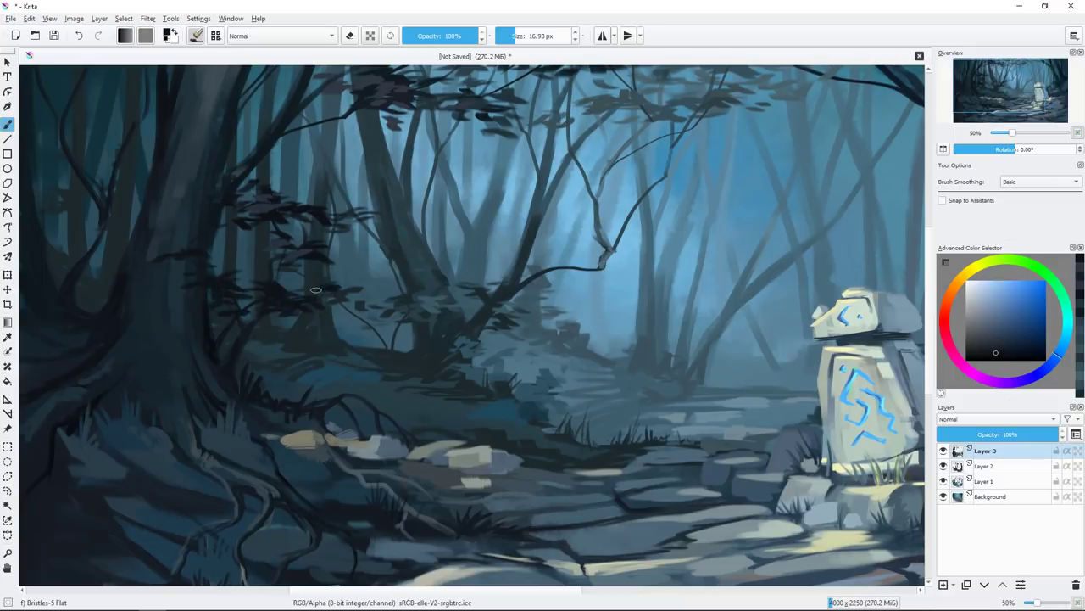
Sample dark green and dark blue colours from the painting and shrink the brush.
{"action": "left_click", "coordinate": [992, 337]}
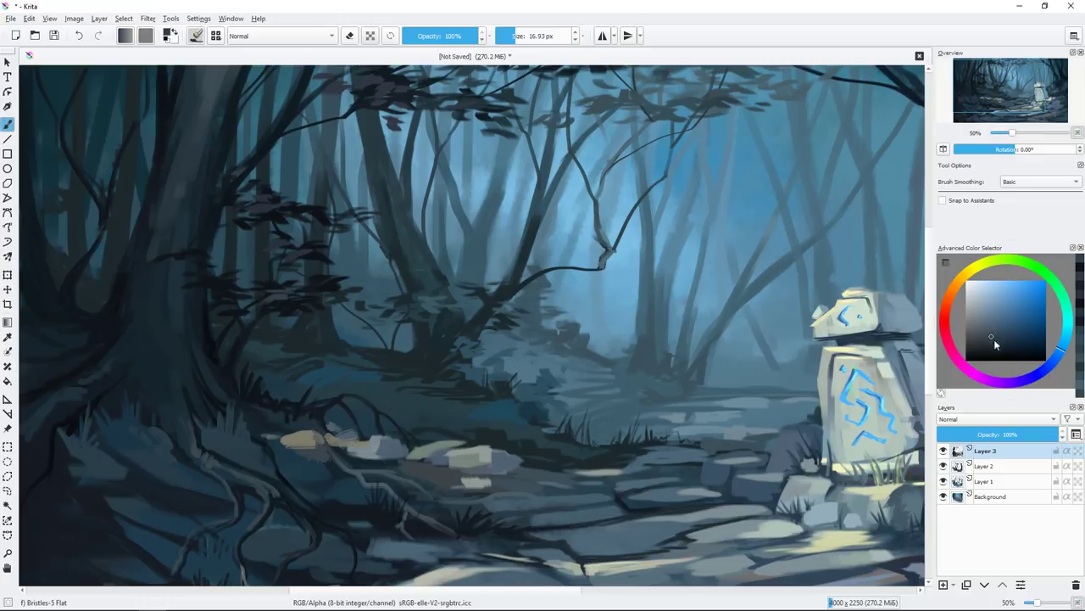
{"action": "left_click", "coordinate": [994, 340]}
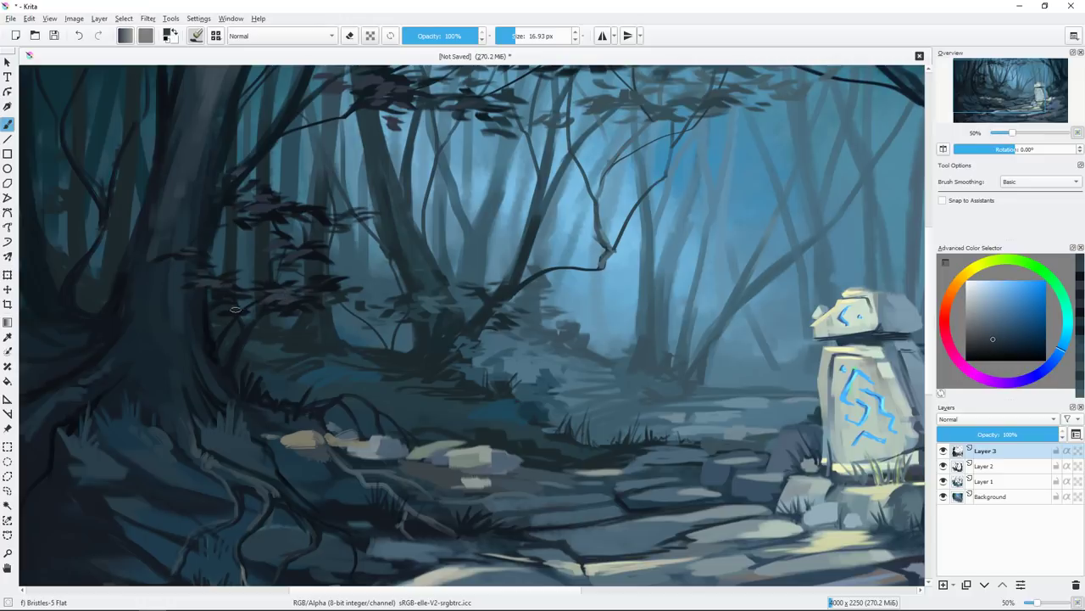
{"action": "scroll", "coordinate": [538, 301], "scroll_direction": "down", "scroll_amount": 1}
{"action": "scroll", "coordinate": [326, 408], "scroll_direction": "up", "scroll_amount": 1}
{"action": "scroll", "coordinate": [325, 409], "scroll_direction": "up", "scroll_amount": 1}
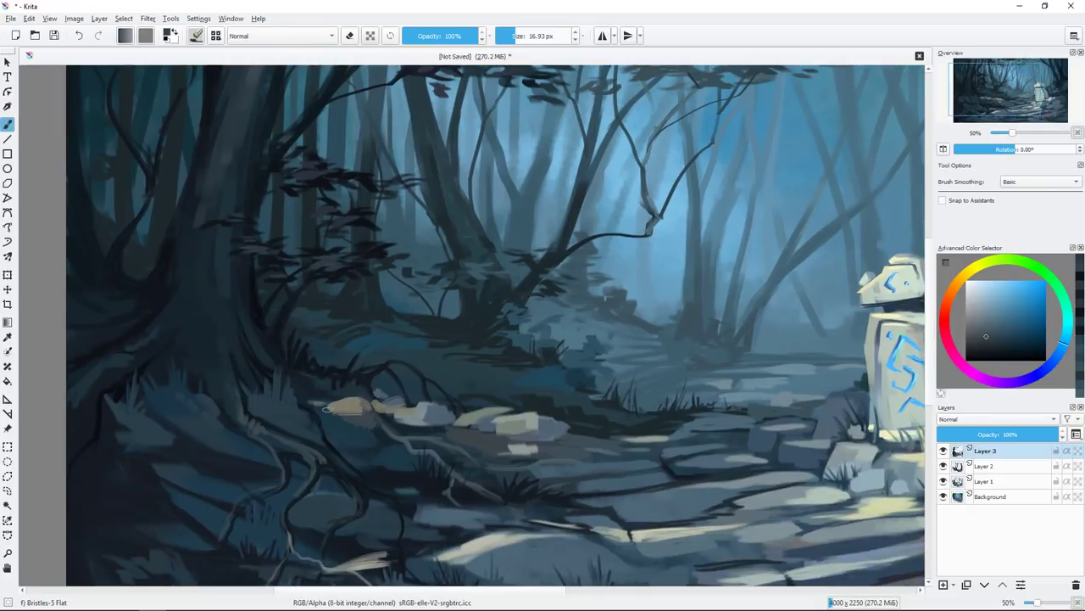
{"action": "left_click", "coordinate": [354, 407], "text": "ctrl"}
{"action": "left_click_drag", "start_coordinate": [331, 404], "coordinate": [343, 431]}
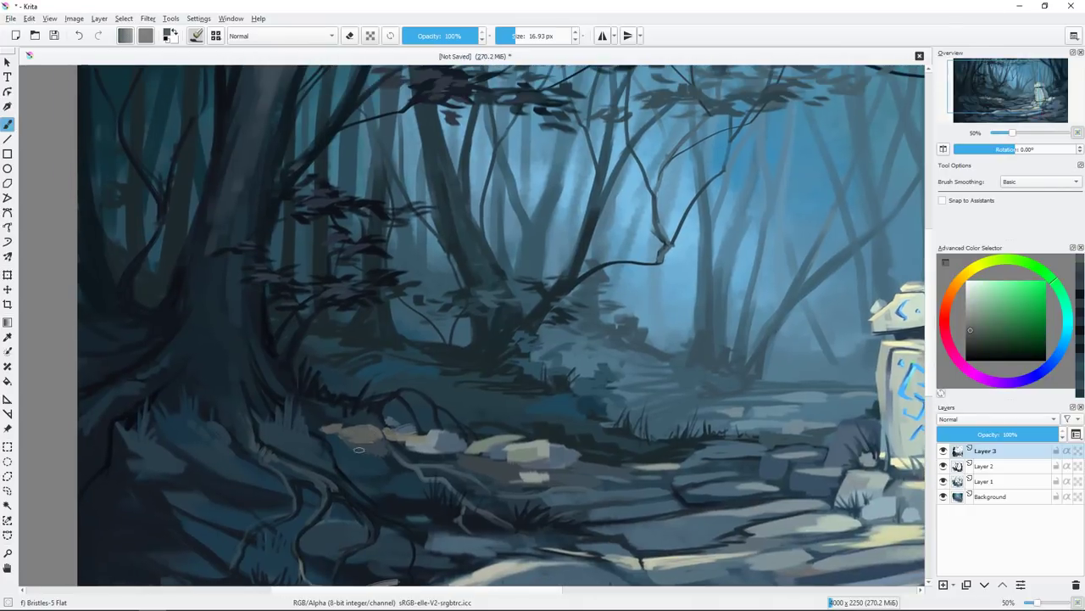
{"action": "scroll", "coordinate": [361, 428], "scroll_direction": "down", "scroll_amount": 1}
{"action": "scroll", "coordinate": [362, 429], "scroll_direction": "up", "scroll_amount": 1}
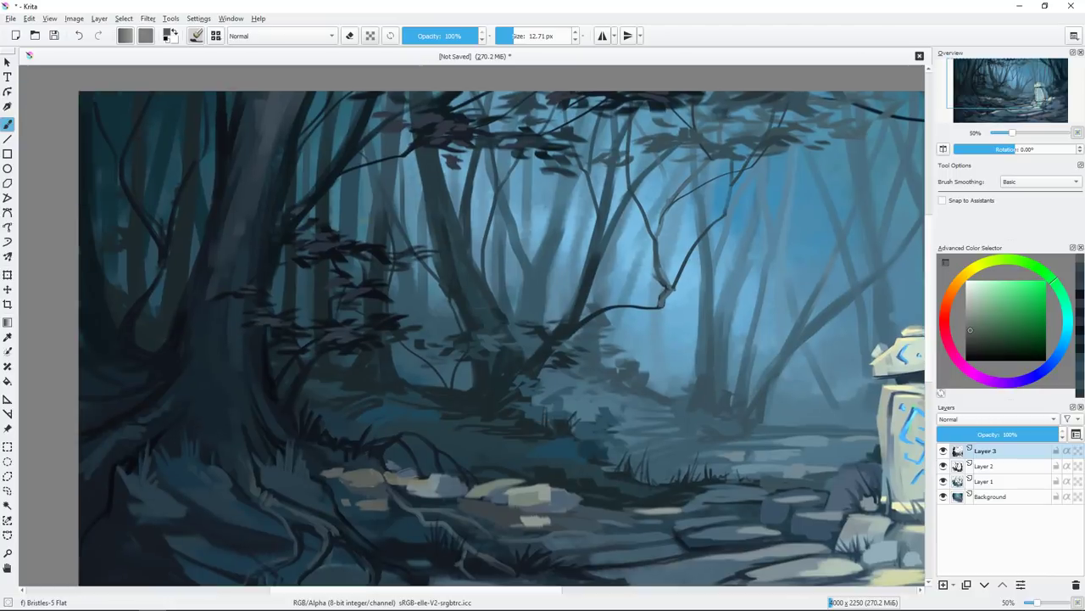
{"action": "left_click", "coordinate": [352, 408], "text": "ctrl"}
{"action": "key", "text": "bracketleft"}
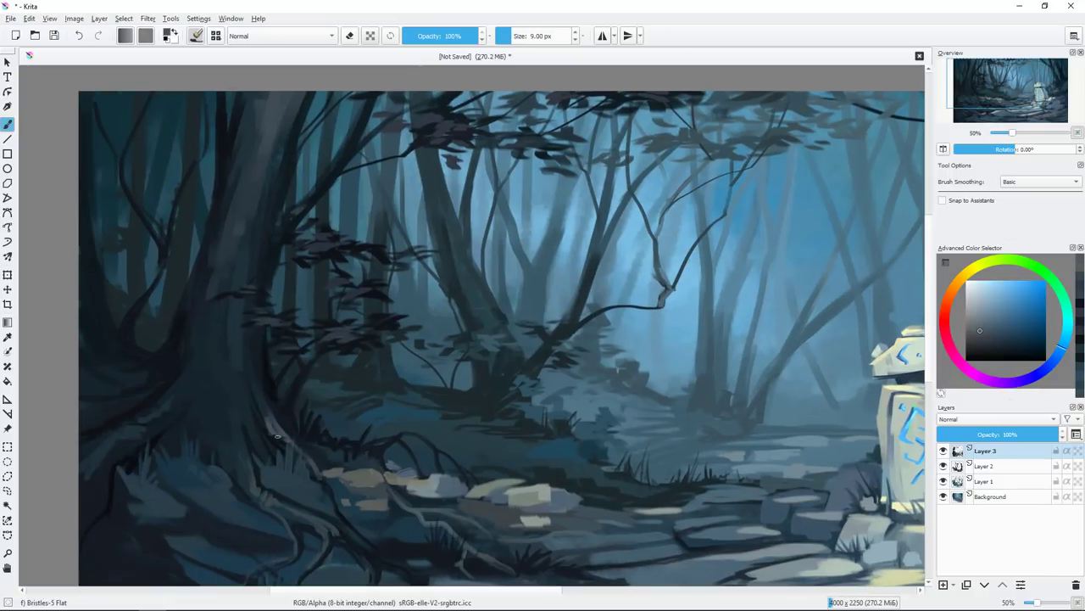
Sample a dark grey-green and paint dark foliage along the top-left edge.
{"action": "left_click_drag", "start_coordinate": [248, 465], "coordinate": [206, 397]}
{"action": "left_click", "coordinate": [217, 346], "text": "ctrl"}
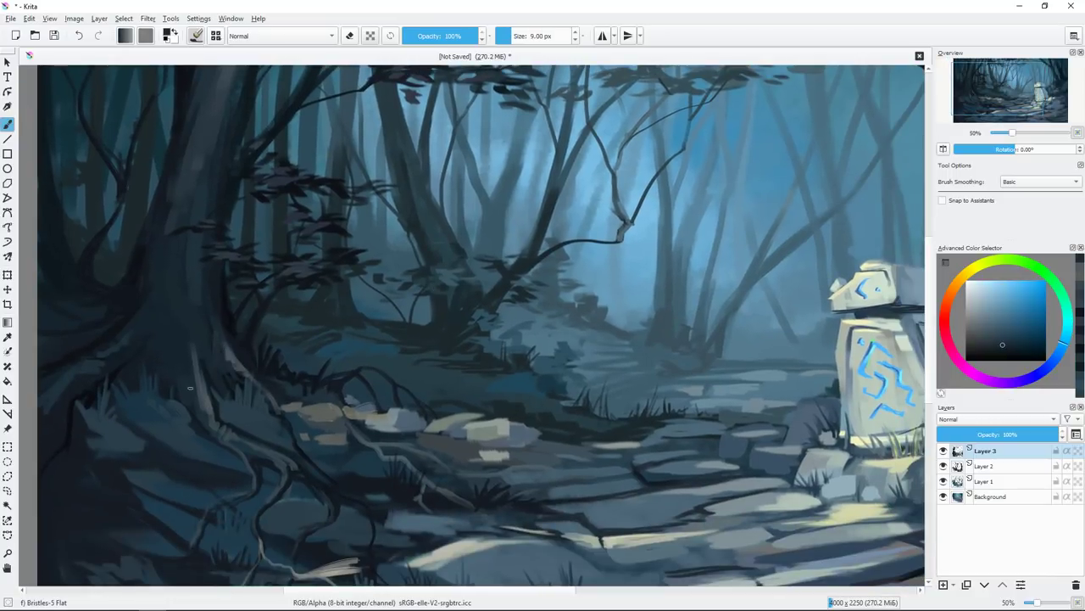
{"action": "left_click", "coordinate": [229, 359], "text": "ctrl"}
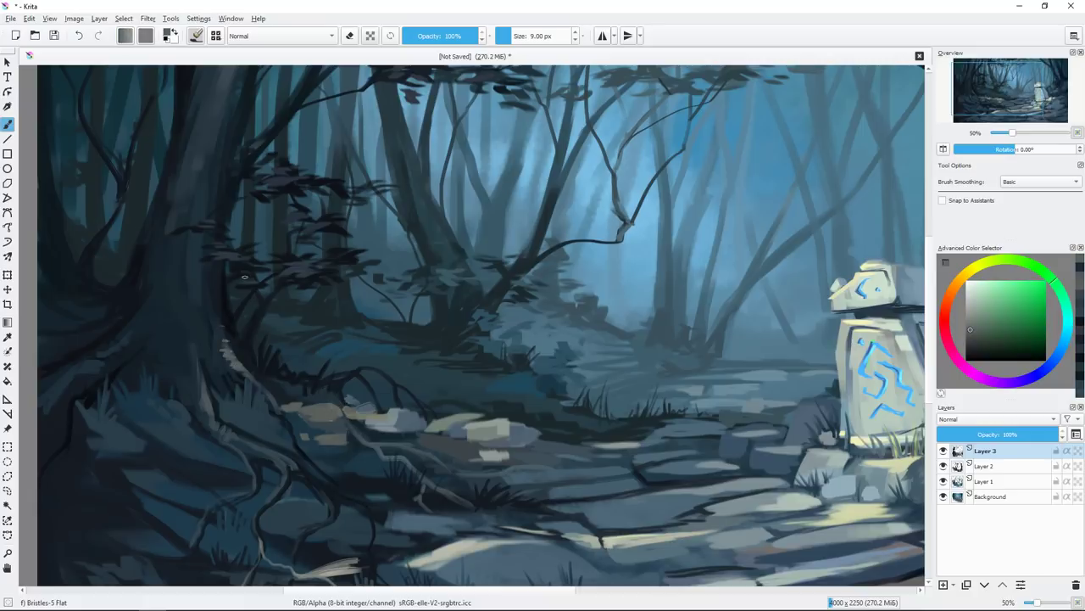
{"action": "scroll", "coordinate": [244, 277], "scroll_direction": "down", "scroll_amount": 5}
{"action": "scroll", "coordinate": [251, 370], "scroll_direction": "up", "scroll_amount": 5}
{"action": "left_click_drag", "start_coordinate": [237, 370], "coordinate": [251, 370]}
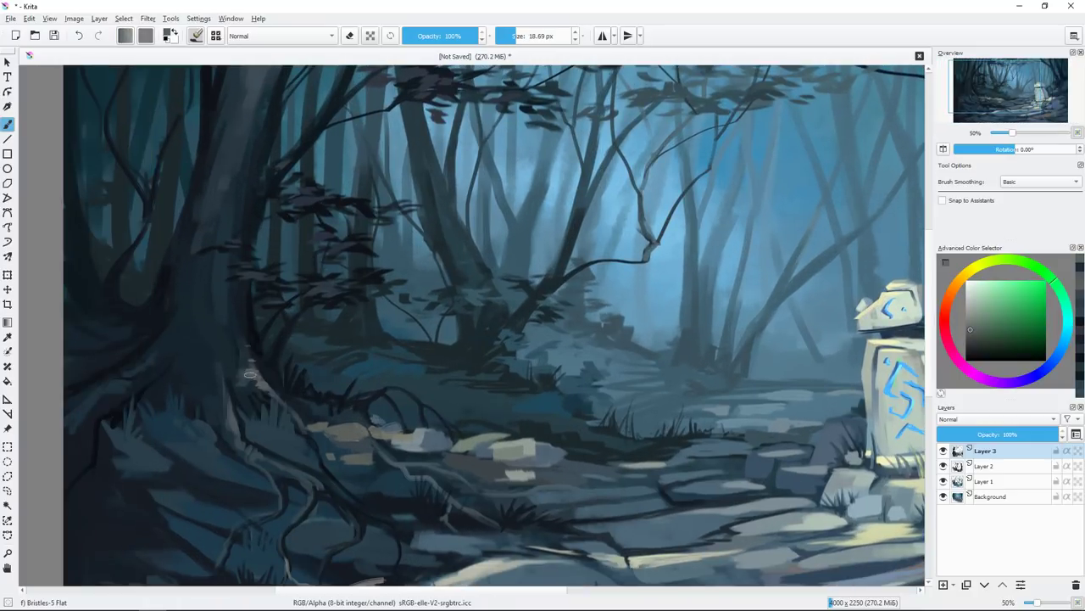
{"action": "scroll", "coordinate": [242, 344], "scroll_direction": "down", "scroll_amount": 5}
{"action": "scroll", "coordinate": [461, 314], "scroll_direction": "up", "scroll_amount": 3}
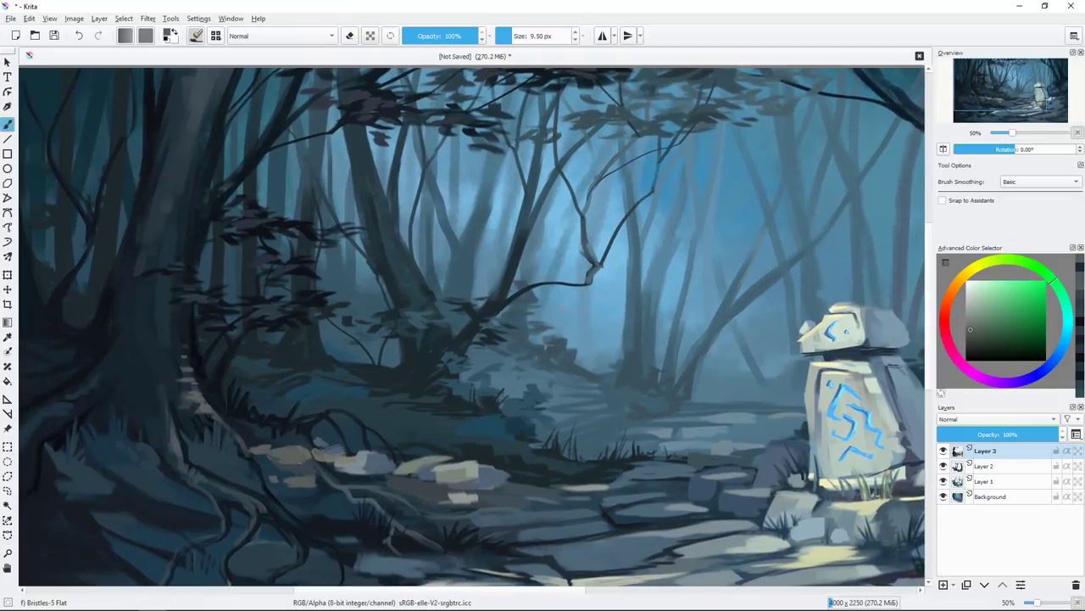
{"action": "scroll", "coordinate": [620, 361], "scroll_direction": "up", "scroll_amount": 2}
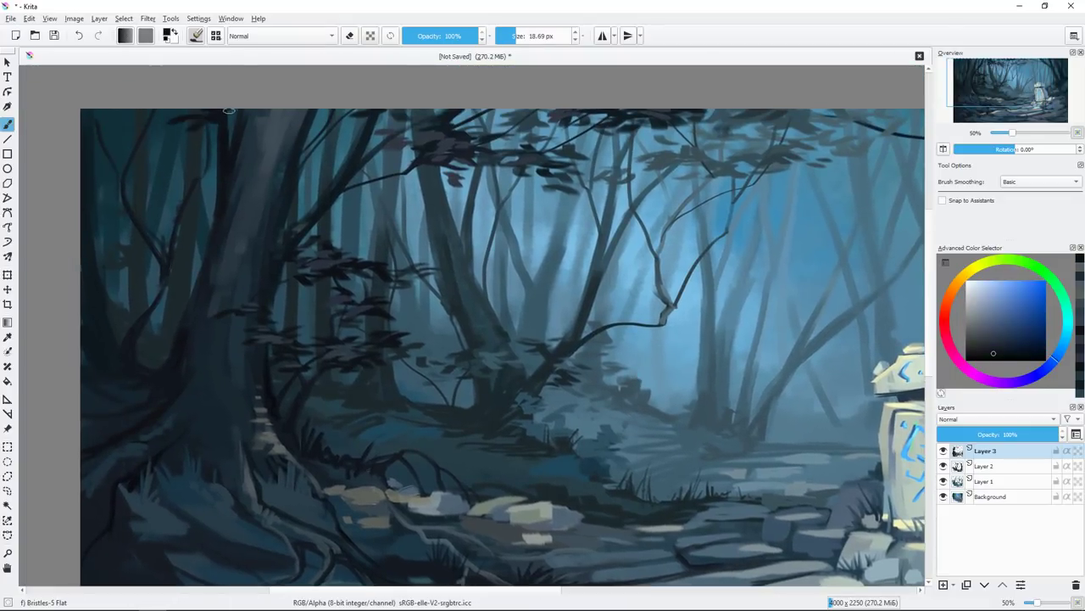
{"action": "mouse_move", "coordinate": [168, 121]}
{"action": "left_mouse_down"}
{"action": "mouse_move", "coordinate": [178, 142]}
{"action": "mouse_move", "coordinate": [192, 137]}
{"action": "left_mouse_up"}
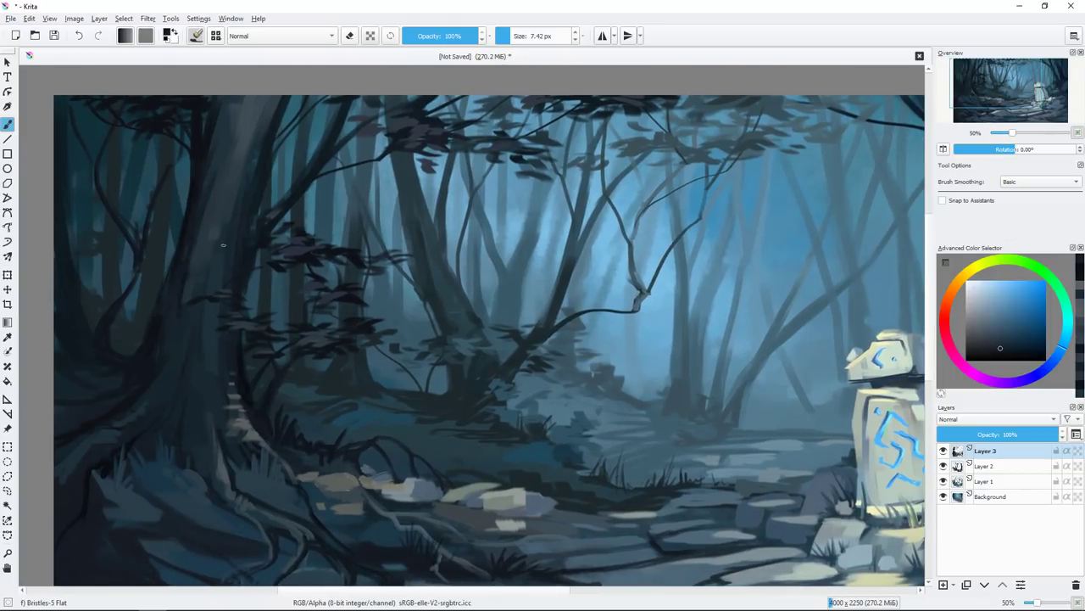
{"action": "scroll", "coordinate": [472, 273], "scroll_direction": "down", "scroll_amount": 1}
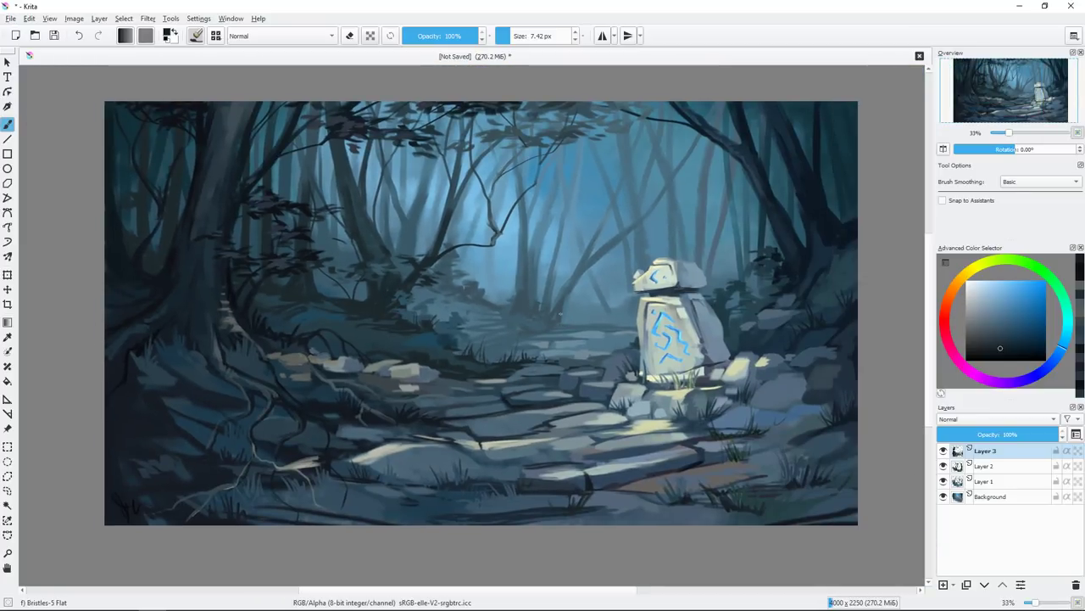
{"action": "scroll", "coordinate": [273, 205], "scroll_direction": "up", "scroll_amount": 1}
{"action": "key", "text": "bracketright"}
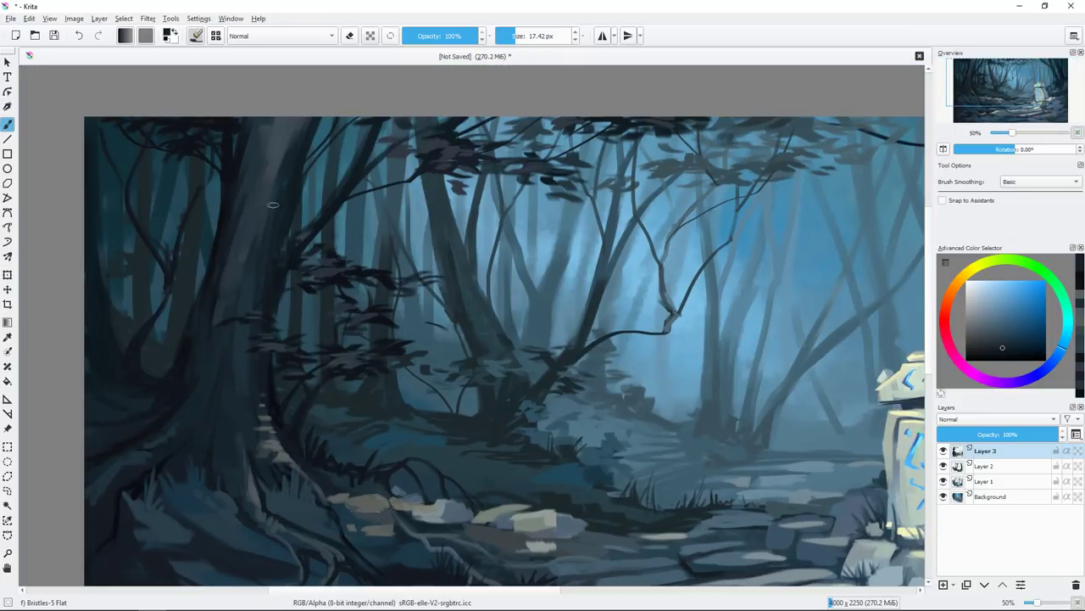
On Layer 2, paint dark branch strokes across the upper-right trees.
{"action": "scroll", "coordinate": [419, 308], "scroll_direction": "right", "scroll_amount": 5}
{"action": "key", "text": "Page_Down"}
{"action": "key", "text": "bracketleft"}
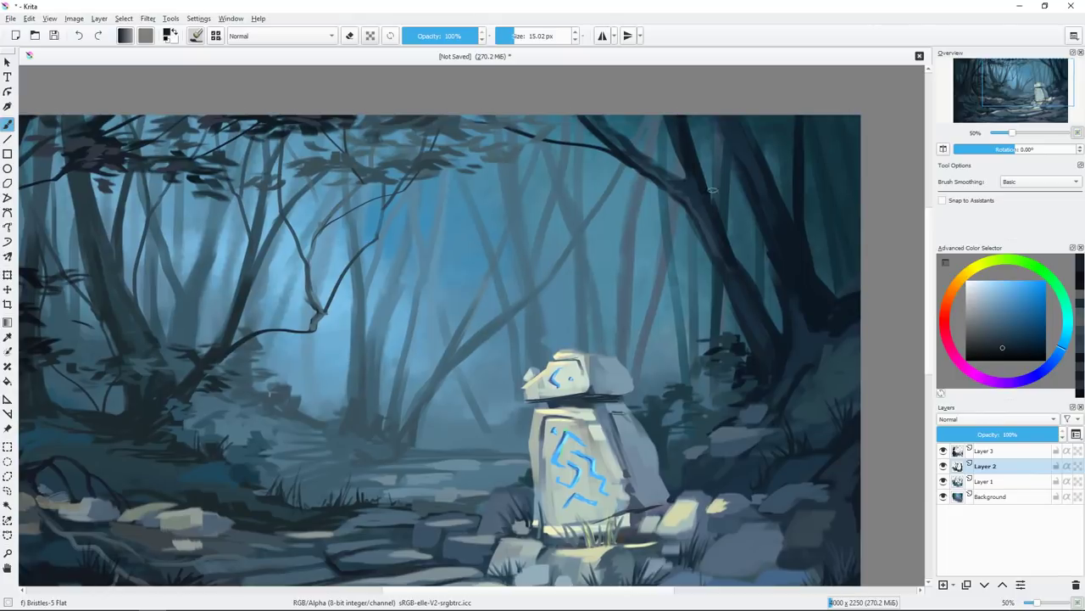
{"action": "left_click_drag", "start_coordinate": [607, 134], "coordinate": [669, 177]}
{"action": "key", "text": "bracketleft"}
{"action": "key", "text": "bracketleft"}
{"action": "key", "text": "bracketleft"}
{"action": "left_click_drag", "start_coordinate": [709, 117], "coordinate": [776, 257]}
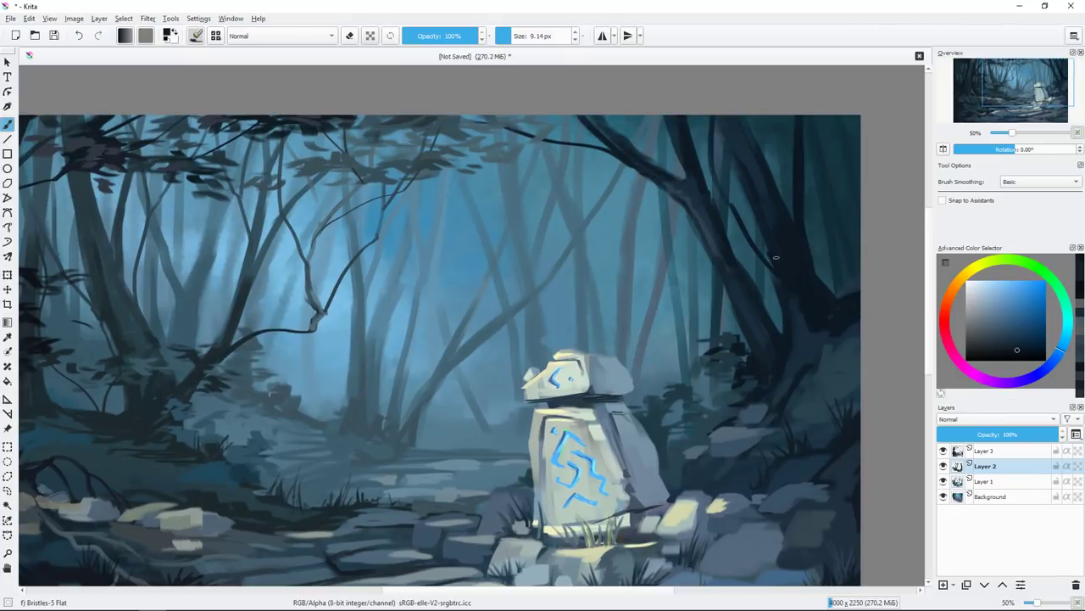
{"action": "left_click_drag", "start_coordinate": [560, 161], "coordinate": [703, 248]}
{"action": "left_click_drag", "start_coordinate": [509, 116], "coordinate": [561, 174]}
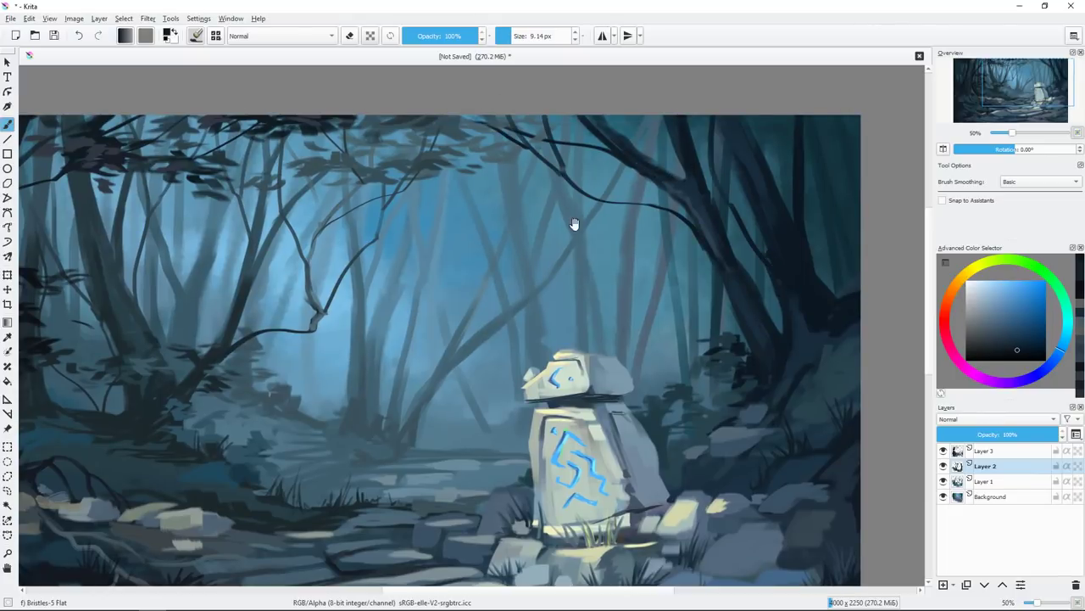
{"action": "left_click_drag", "start_coordinate": [574, 223], "coordinate": [639, 223]}
{"action": "key", "text": "bracketright"}
{"action": "key", "text": "bracketright"}
{"action": "key", "text": "bracketright"}
Add dark leaf clusters among the upper branches, highlighted with sampled light blue.
{"action": "mouse_move", "coordinate": [505, 114]}
{"action": "left_mouse_down"}
{"action": "mouse_move", "coordinate": [513, 160]}
{"action": "mouse_move", "coordinate": [556, 153]}
{"action": "left_mouse_up"}
{"action": "left_click", "coordinate": [582, 117], "text": "ctrl"}
{"action": "mouse_move", "coordinate": [573, 115]}
{"action": "left_mouse_down"}
{"action": "mouse_move", "coordinate": [607, 127]}
{"action": "mouse_move", "coordinate": [600, 145]}
{"action": "mouse_move", "coordinate": [558, 170]}
{"action": "left_mouse_up"}
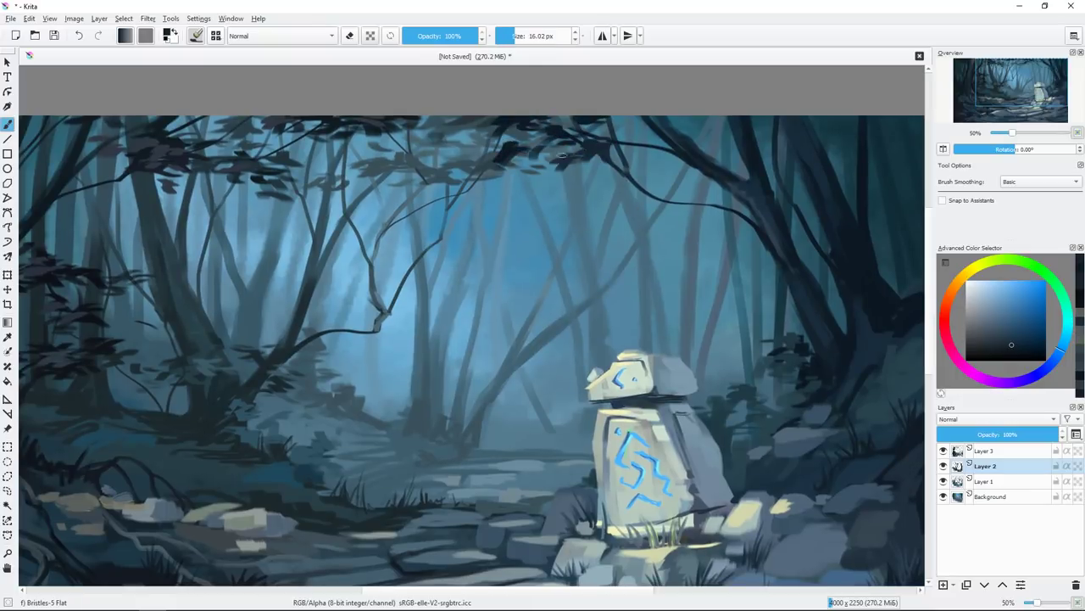
{"action": "mouse_move", "coordinate": [656, 169]}
{"action": "left_mouse_down"}
{"action": "mouse_move", "coordinate": [573, 227]}
{"action": "mouse_move", "coordinate": [542, 228]}
{"action": "mouse_move", "coordinate": [629, 231]}
{"action": "left_mouse_up"}
{"action": "key", "text": "bracketleft"}
{"action": "key", "text": "bracketleft"}
{"action": "key", "text": "bracketleft"}
{"action": "left_click_drag", "start_coordinate": [542, 224], "coordinate": [522, 247]}
{"action": "key", "text": "bracketright"}
{"action": "key", "text": "bracketright"}
{"action": "key", "text": "bracketright"}
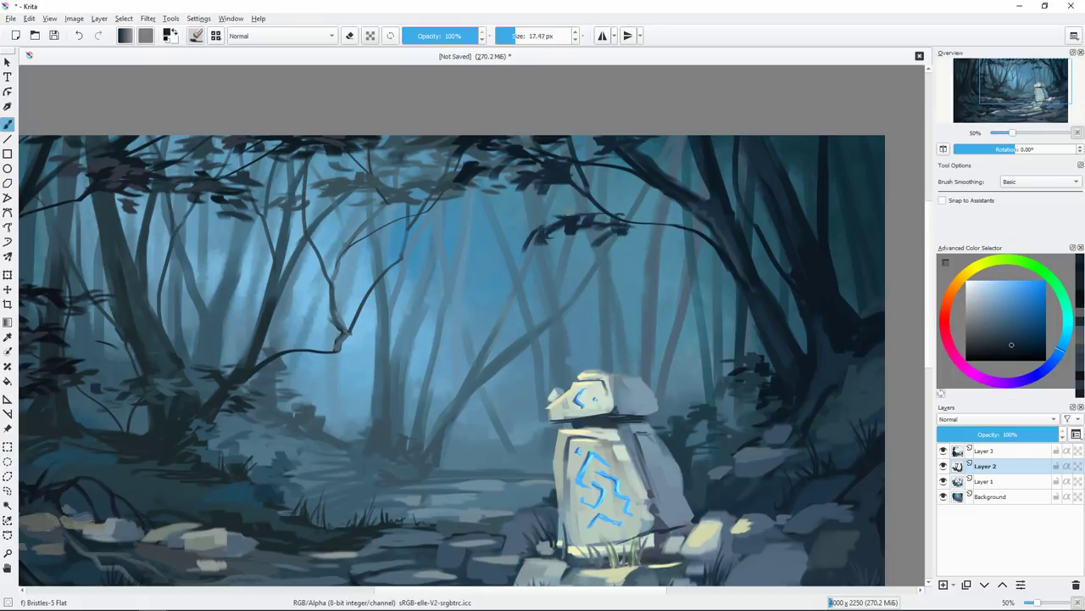
{"action": "left_click_drag", "start_coordinate": [658, 223], "coordinate": [701, 229]}
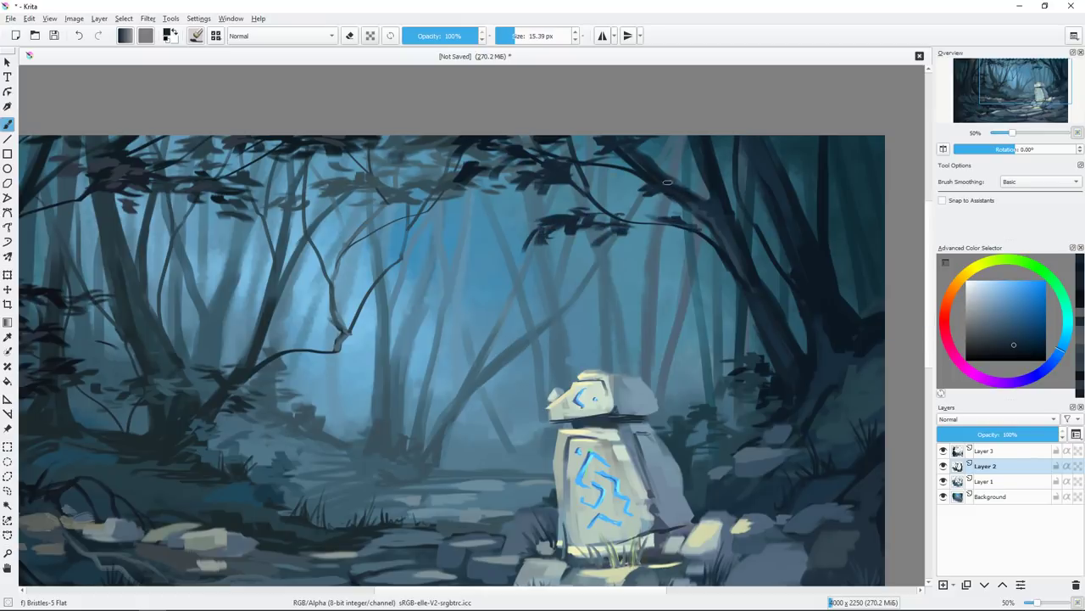
{"action": "mouse_move", "coordinate": [648, 180]}
{"action": "left_mouse_down"}
{"action": "mouse_move", "coordinate": [622, 200]}
{"action": "mouse_move", "coordinate": [700, 189]}
{"action": "left_mouse_up"}
{"action": "left_click", "coordinate": [536, 242], "text": "ctrl"}
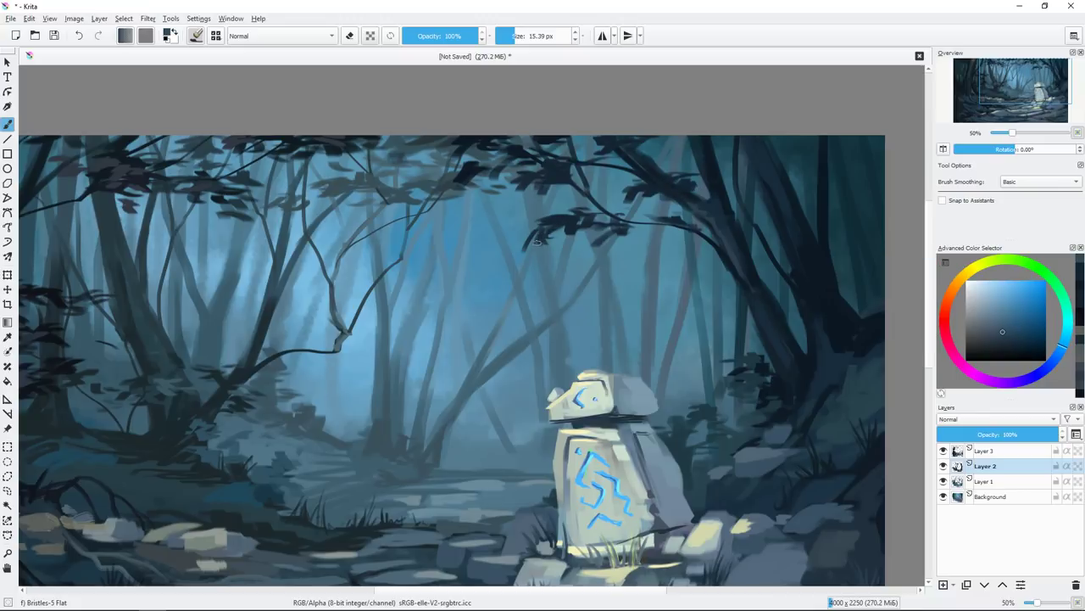
{"action": "left_click_drag", "start_coordinate": [560, 175], "coordinate": [526, 185]}
{"action": "left_click_drag", "start_coordinate": [632, 181], "coordinate": [674, 192]}
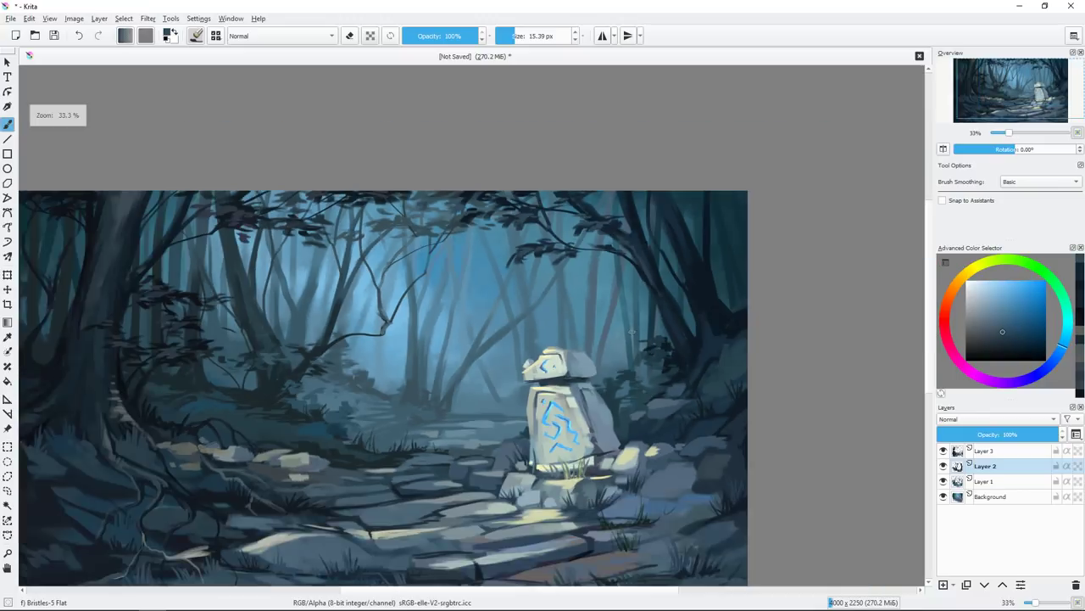
Darken the right-hand tree trunk and add dark strokes on the right trees.
{"action": "mouse_move", "coordinate": [853, 308]}
{"action": "left_mouse_down"}
{"action": "mouse_move", "coordinate": [778, 360]}
{"action": "mouse_move", "coordinate": [780, 165]}
{"action": "left_mouse_up"}
{"action": "key", "text": "bracketleft"}
{"action": "left_click_drag", "start_coordinate": [778, 271], "coordinate": [778, 345]}
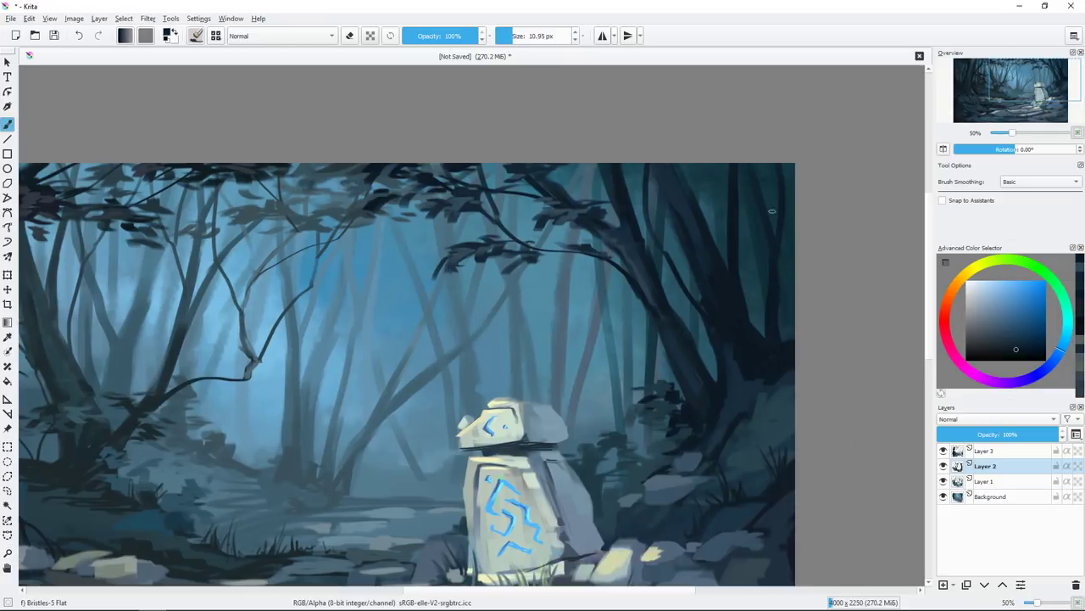
{"action": "key", "text": "bracketright"}
{"action": "key", "text": "bracketright"}
{"action": "mouse_move", "coordinate": [704, 180]}
{"action": "left_mouse_down"}
{"action": "mouse_move", "coordinate": [780, 182]}
{"action": "mouse_move", "coordinate": [749, 255]}
{"action": "left_mouse_up"}
{"action": "key", "text": "bracketleft"}
{"action": "key", "text": "bracketleft"}
{"action": "key", "text": "bracketleft"}
{"action": "left_click_drag", "start_coordinate": [670, 174], "coordinate": [644, 259]}
{"action": "key", "text": "bracketright"}
{"action": "key", "text": "bracketright"}
{"action": "key", "text": "bracketright"}
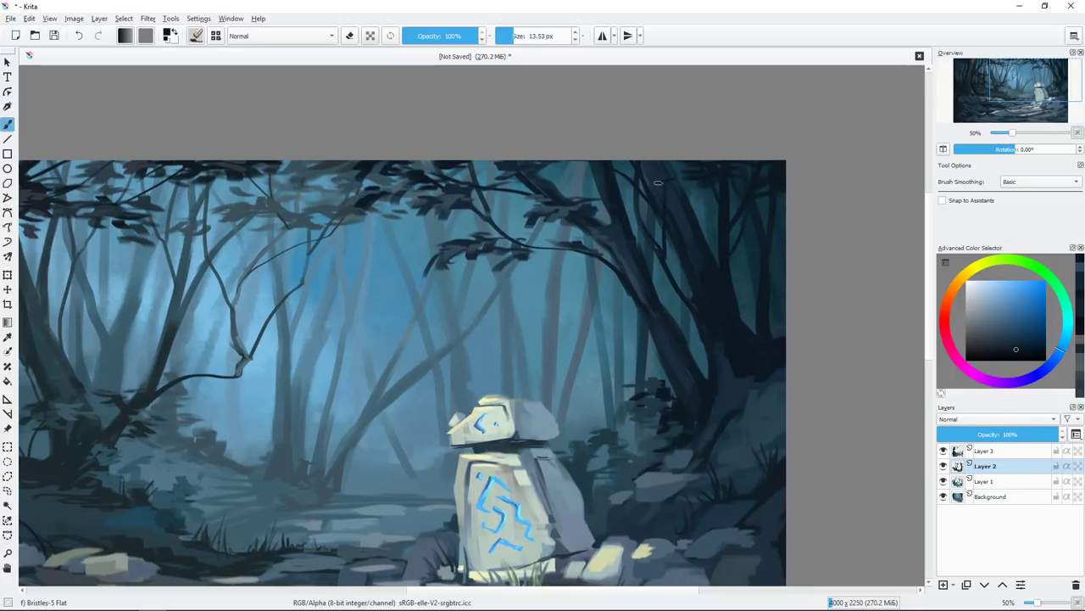
{"action": "left_click_drag", "start_coordinate": [678, 162], "coordinate": [688, 198]}
Sample darker colours from the right-hand trees and set the brush to 10 px.
{"action": "left_click", "coordinate": [673, 308], "text": "ctrl"}
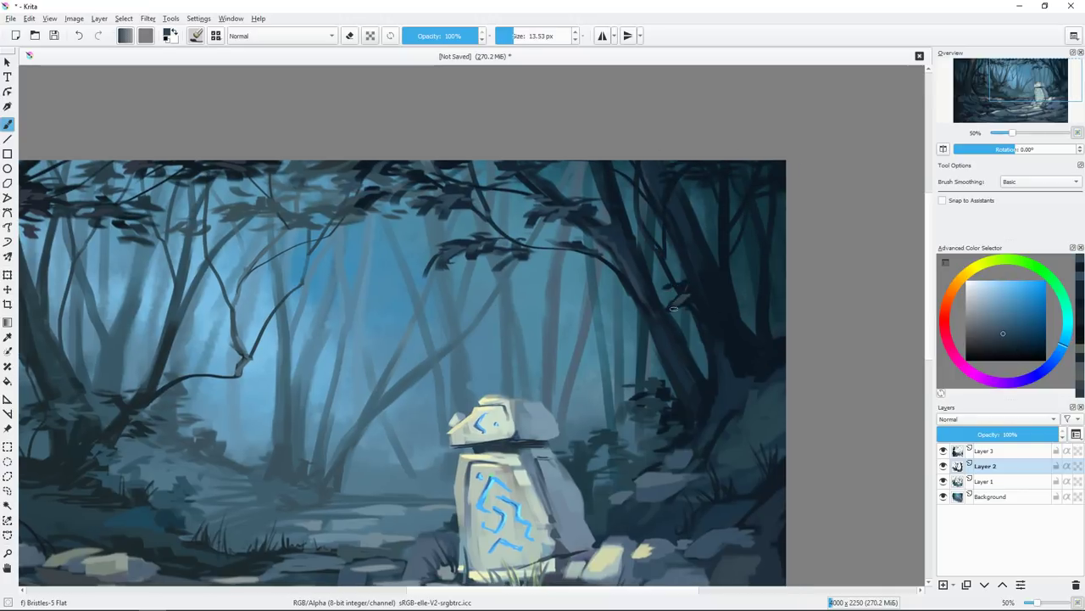
{"action": "left_click", "coordinate": [726, 311], "text": "ctrl"}
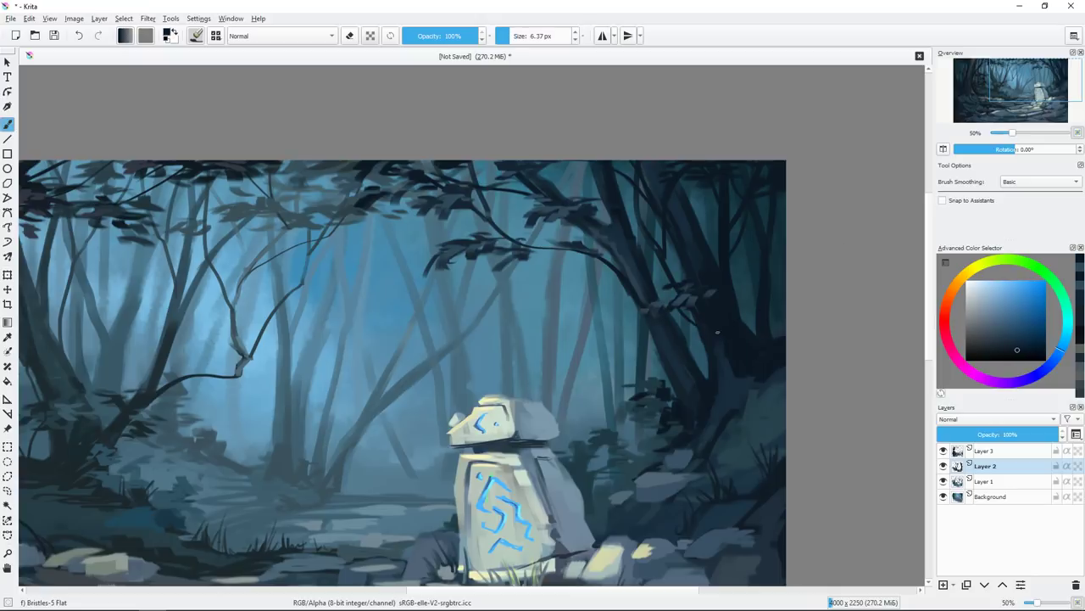
{"action": "key", "text": "bracketleft"}
{"action": "key", "text": "bracketleft"}
{"action": "key", "text": "bracketleft"}
{"action": "scroll", "coordinate": [725, 333], "scroll_direction": "down", "scroll_amount": 1}
{"action": "key", "text": "bracketright"}
{"action": "key", "text": "bracketright"}
{"action": "left_click", "coordinate": [715, 346], "text": "ctrl"}
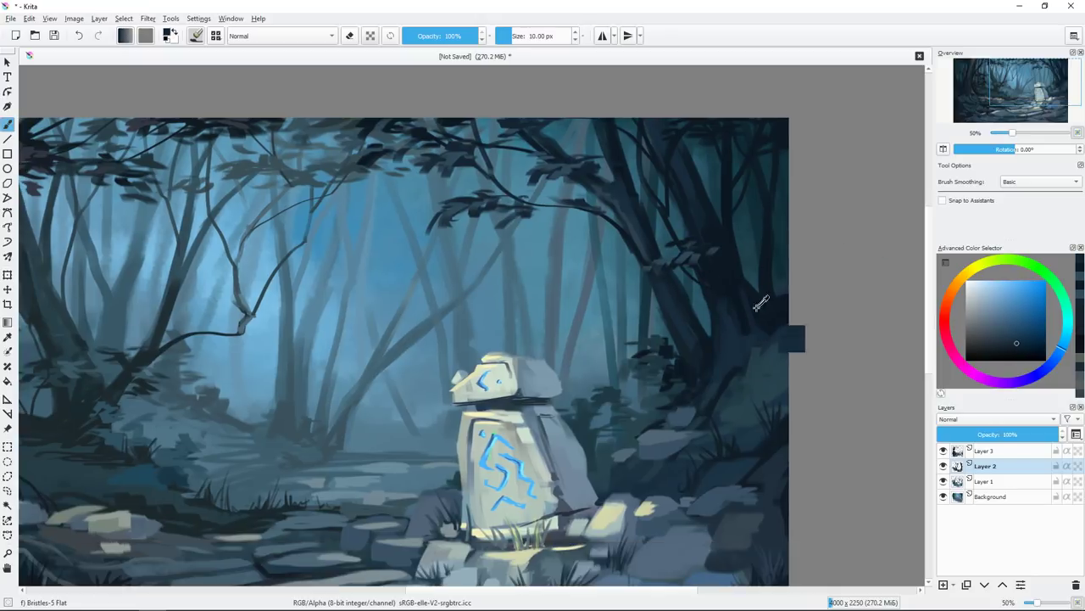
{"action": "key", "text": "minus"}
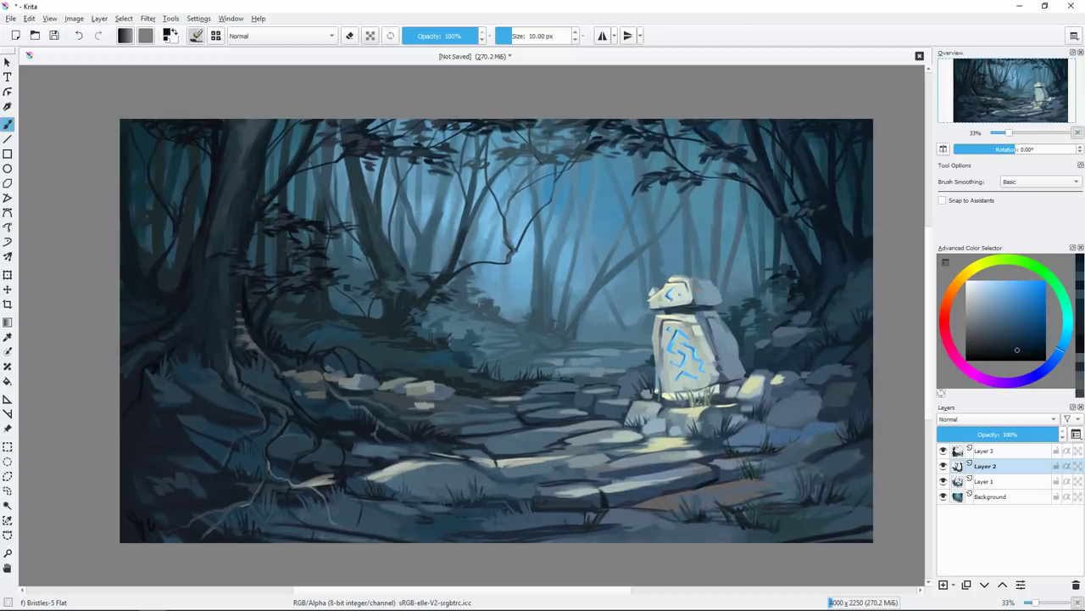
Pick a new colour and paint dark strokes on the trees with a smaller brush.
{"action": "key", "text": "plus"}
{"action": "key", "text": "bracketright"}
{"action": "key", "text": "bracketright"}
{"action": "key", "text": "bracketright"}
{"action": "left_click", "coordinate": [441, 314], "text": "ctrl"}
{"action": "key", "text": "e"}
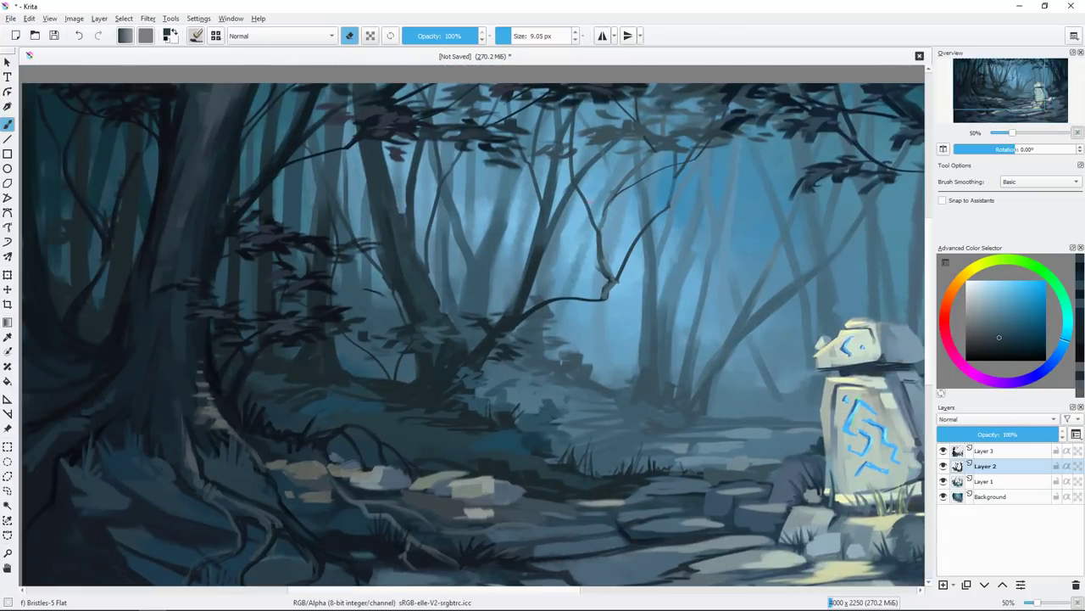
{"action": "key", "text": "bracketleft"}
{"action": "key", "text": "e"}
{"action": "left_click_drag", "start_coordinate": [517, 216], "coordinate": [492, 305]}
{"action": "left_click_drag", "start_coordinate": [495, 182], "coordinate": [434, 222]}
Centre the view on the glowing stone and paint a thin dark stroke at lower right on Layer 3.
{"action": "key", "text": "minus"}
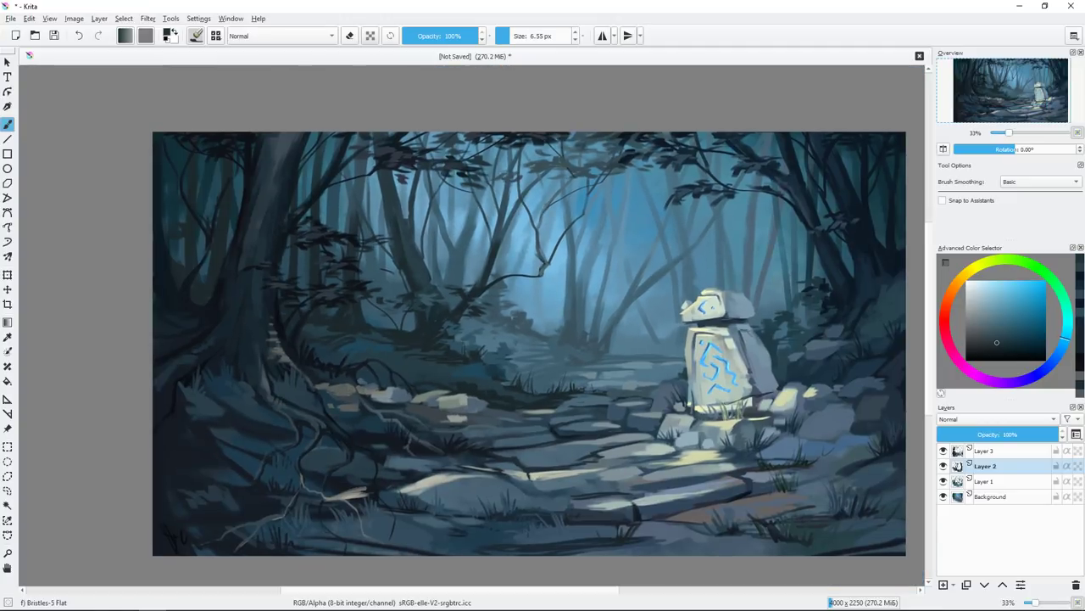
{"action": "key", "text": "plus"}
{"action": "mouse_move", "coordinate": [801, 450]}
{"action": "left_mouse_down"}
{"action": "mouse_move", "coordinate": [632, 315]}
{"action": "mouse_move", "coordinate": [543, 356]}
{"action": "left_mouse_up"}
{"action": "key", "text": "bracketright"}
{"action": "left_click", "coordinate": [845, 300], "text": "ctrl"}
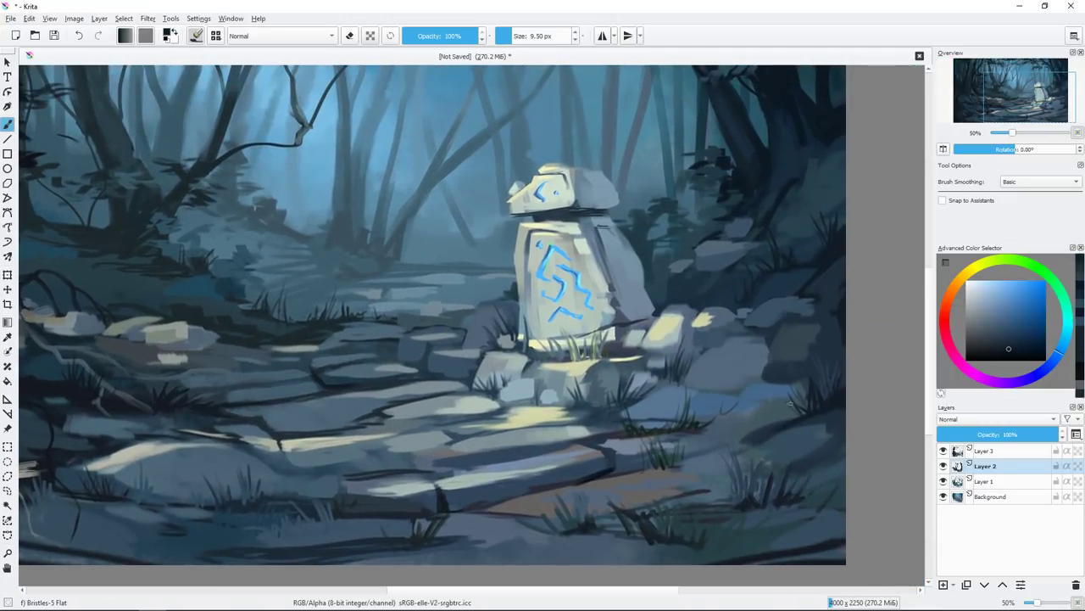
{"action": "left_click", "coordinate": [984, 450]}
{"action": "left_click_drag", "start_coordinate": [809, 391], "coordinate": [679, 462]}
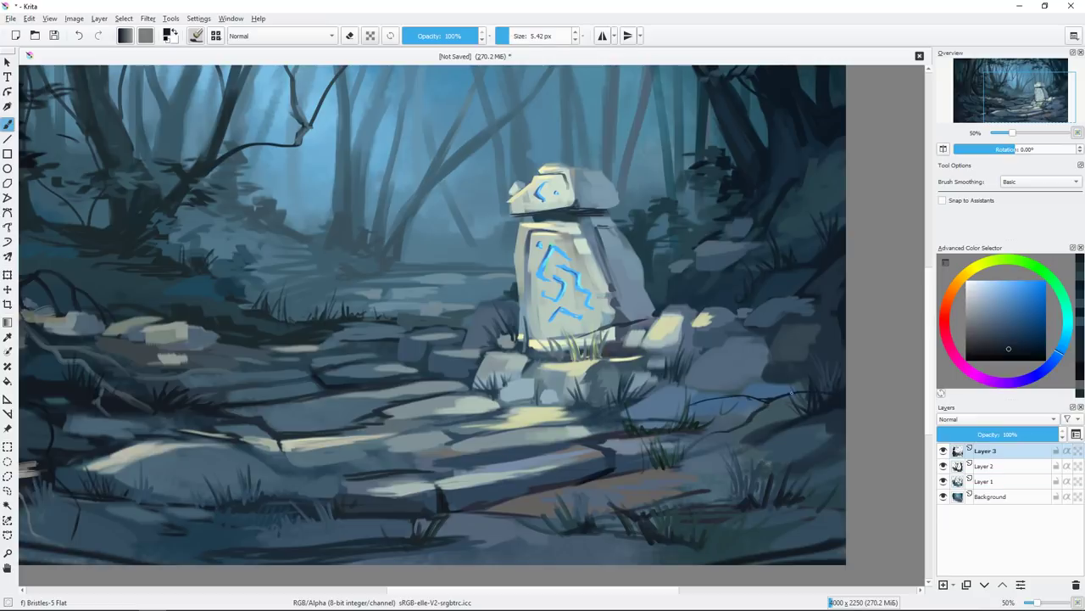
Sample a lighter blue and add a new Layer 4 on top with a larger brush.
{"action": "left_click_drag", "start_coordinate": [543, 339], "coordinate": [623, 284]}
{"action": "key", "text": "bracketleft"}
{"action": "left_click_drag", "start_coordinate": [894, 349], "coordinate": [745, 366]}
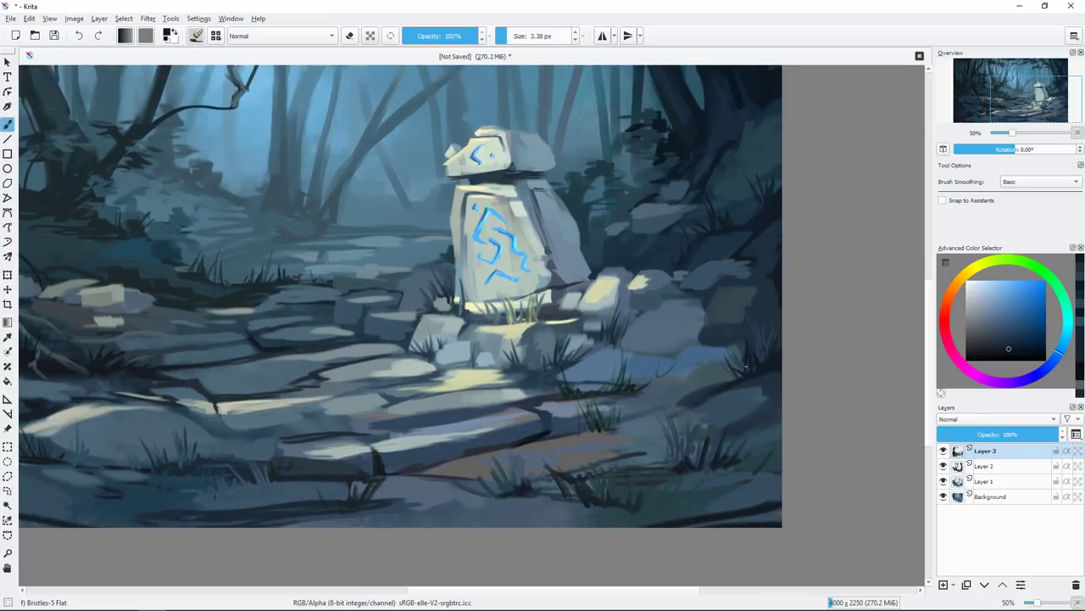
{"action": "key", "text": "bracketright"}
{"action": "left_click", "coordinate": [701, 376], "text": "ctrl"}
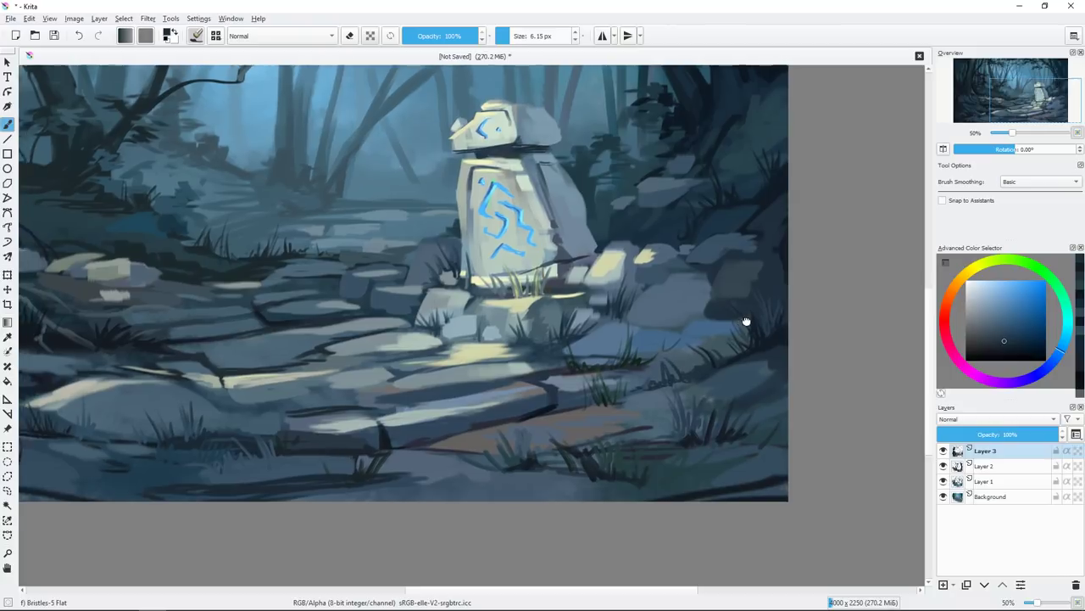
{"action": "left_click_drag", "start_coordinate": [509, 339], "coordinate": [568, 339]}
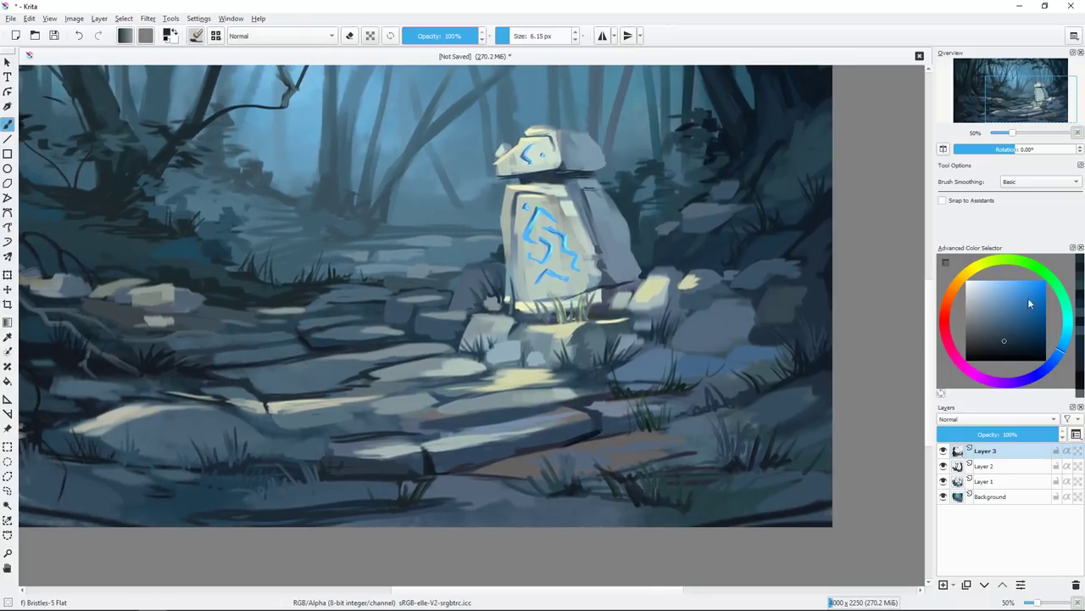
{"action": "left_click", "coordinate": [971, 307]}
{"action": "key", "text": "Insert"}
{"action": "key", "text": "bracketright"}
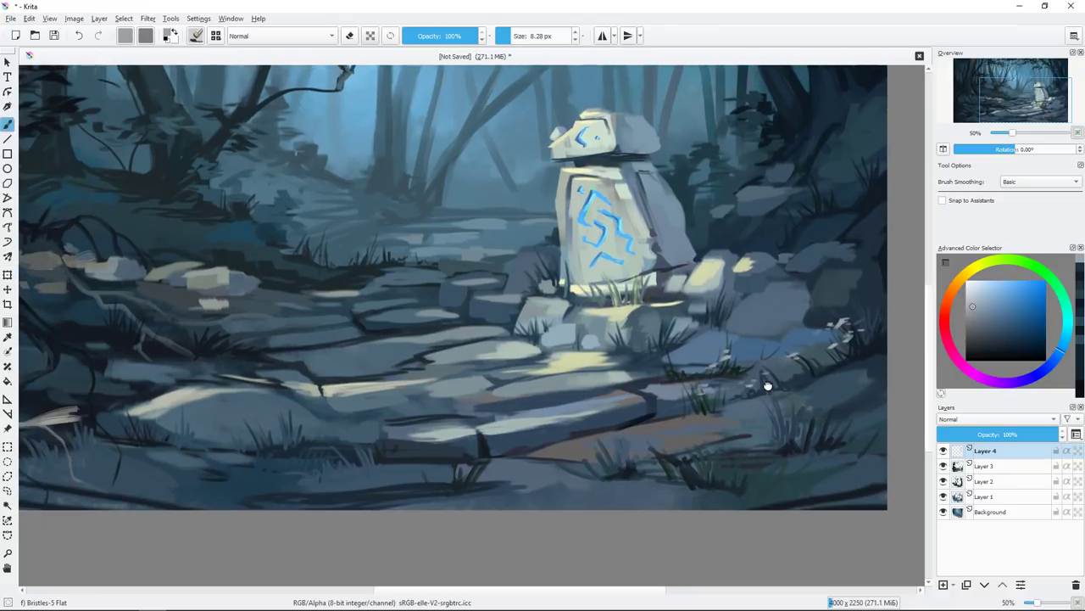
Paint a light stroke on the right-hand grass along the path.
{"action": "left_click_drag", "start_coordinate": [770, 474], "coordinate": [693, 455]}
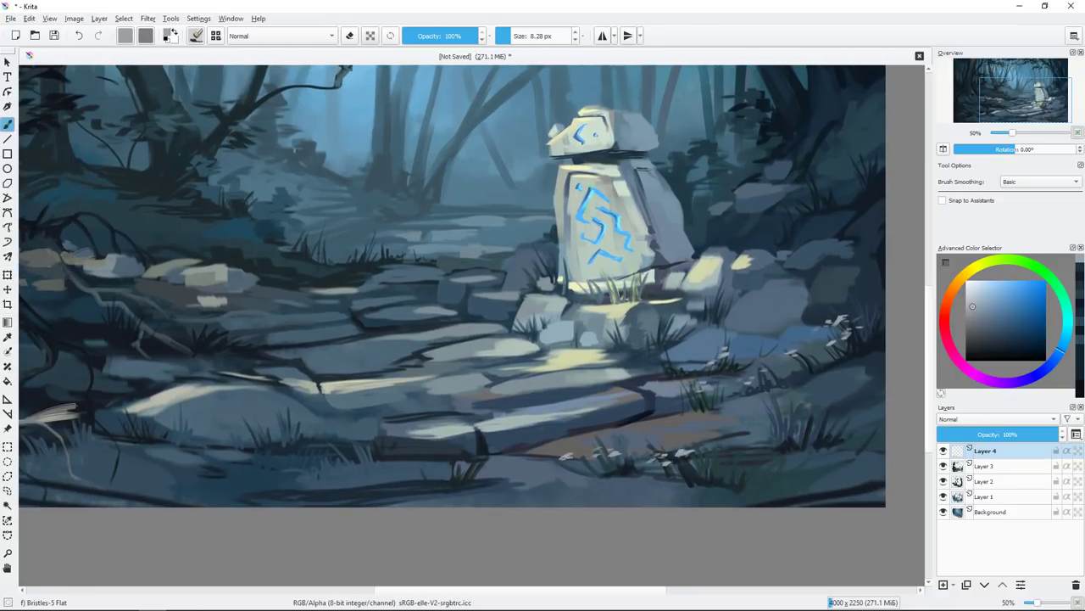
{"action": "left_click_drag", "start_coordinate": [704, 466], "coordinate": [729, 463]}
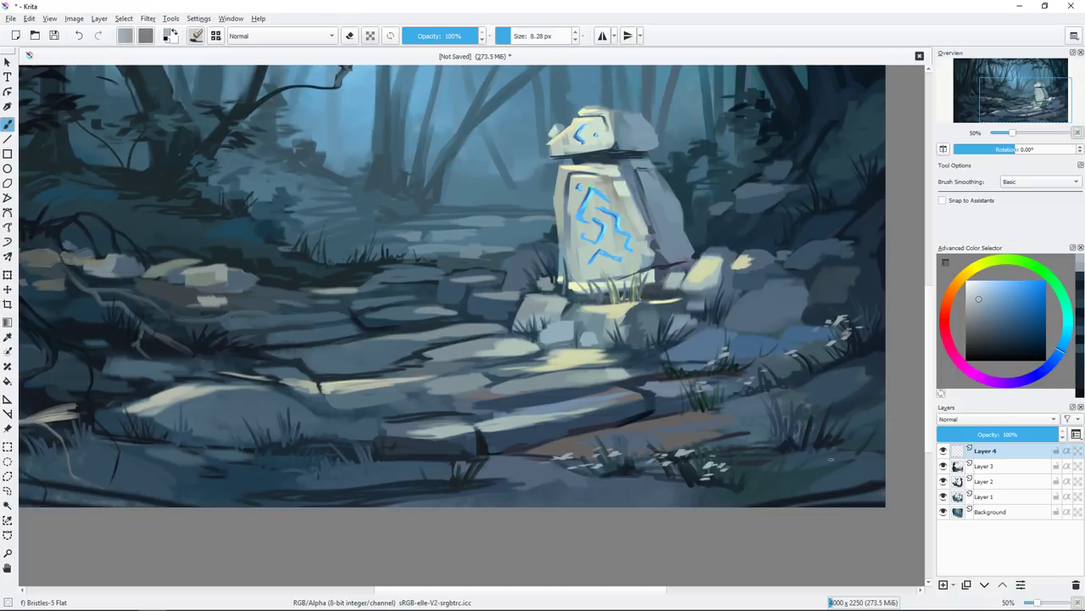
{"action": "left_click_drag", "start_coordinate": [830, 458], "coordinate": [808, 427]}
{"action": "scroll", "coordinate": [751, 405], "scroll_direction": "down", "scroll_amount": 2}
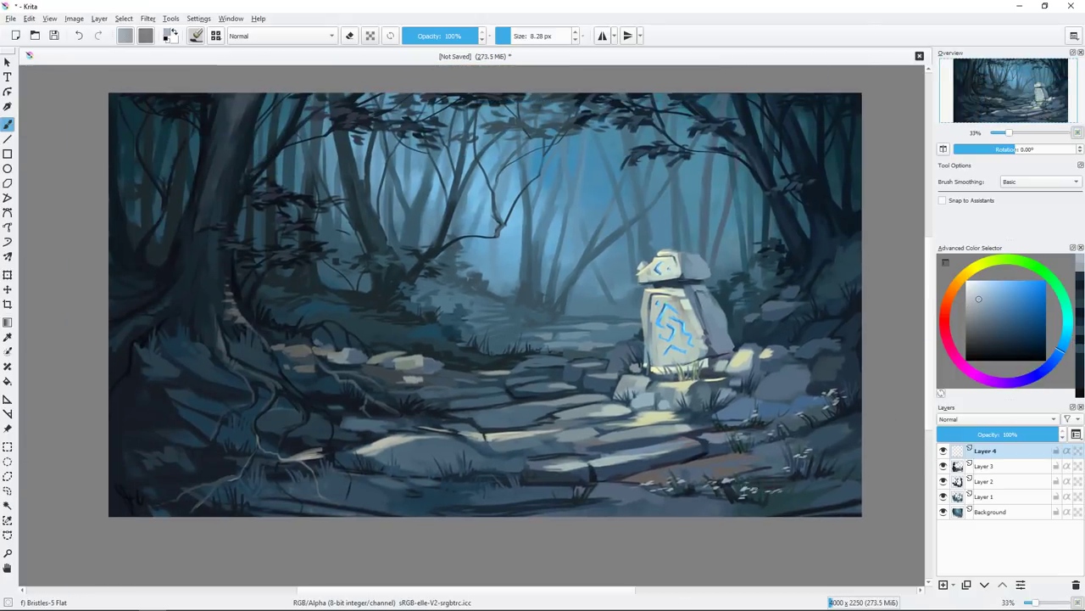
{"action": "scroll", "coordinate": [657, 559], "scroll_direction": "up", "scroll_amount": 1}
Choose pale yellow and blue tones and dab small light flowers on the lower-left rocks.
{"action": "left_click", "coordinate": [726, 326], "text": "ctrl"}
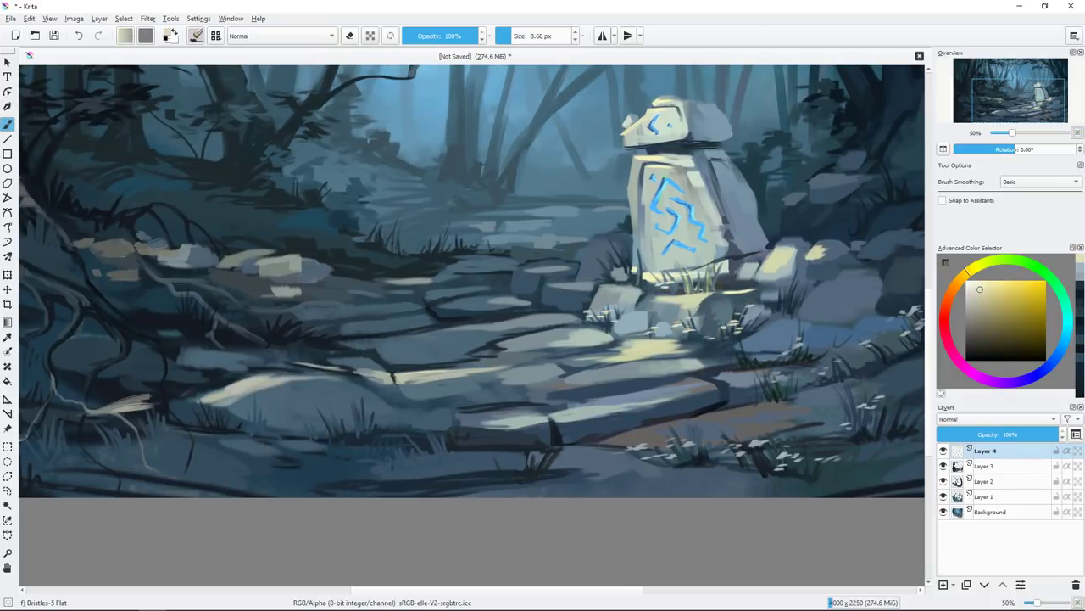
{"action": "left_click_drag", "start_coordinate": [392, 442], "coordinate": [492, 442]}
{"action": "left_click", "coordinate": [477, 346], "text": "ctrl"}
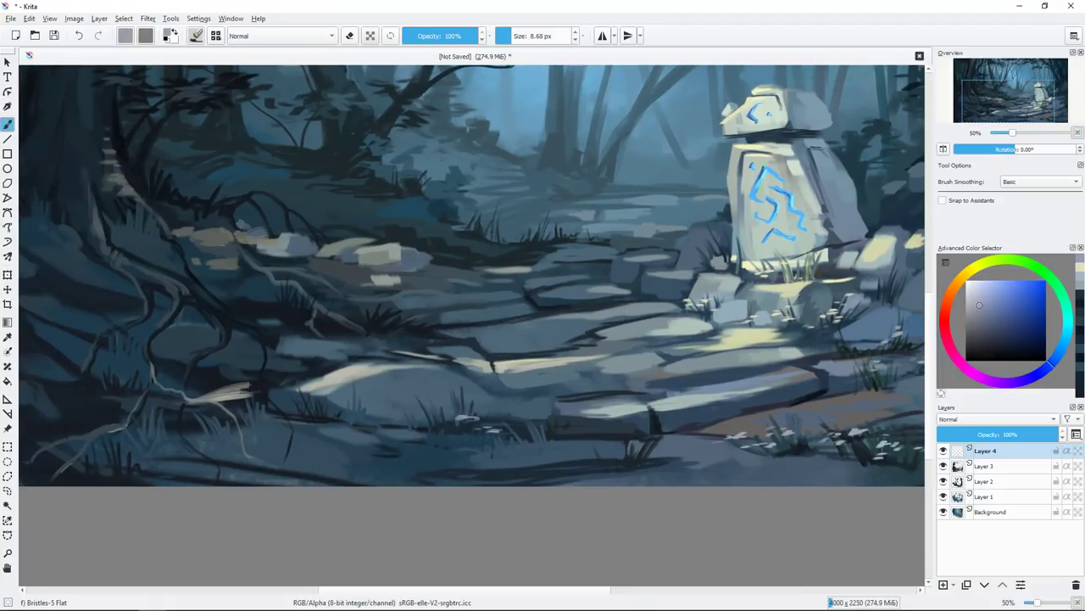
{"action": "left_click", "coordinate": [981, 309]}
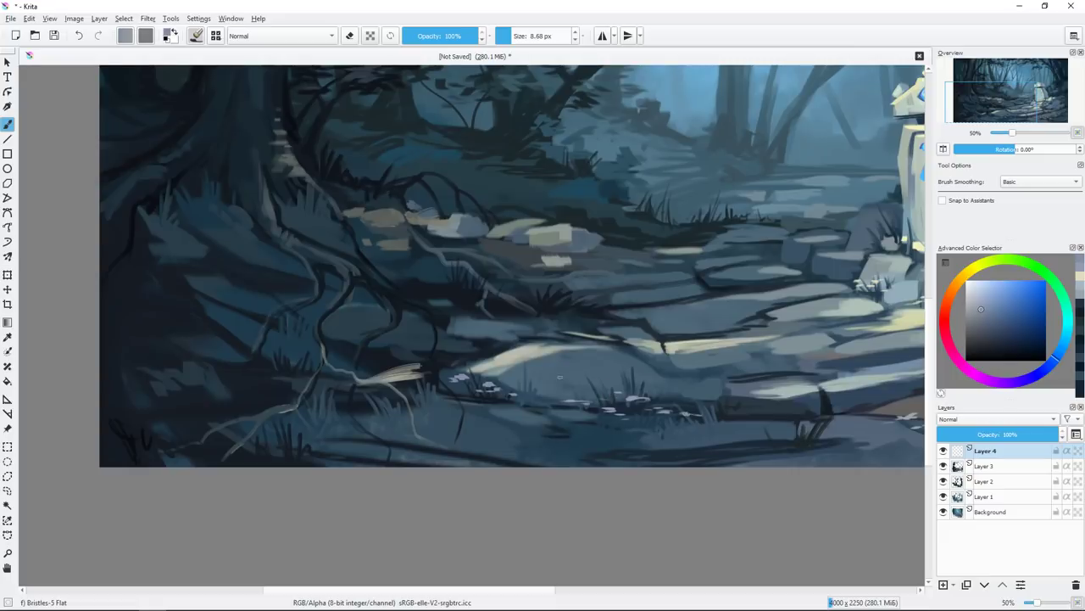
{"action": "left_click_drag", "start_coordinate": [608, 391], "coordinate": [605, 425]}
{"action": "left_click_drag", "start_coordinate": [449, 372], "coordinate": [490, 373]}
{"action": "left_click_drag", "start_coordinate": [450, 312], "coordinate": [512, 326]}
Pick a new flower colour and dab light-blue flowers across the roots and rocks.
{"action": "left_click", "coordinate": [467, 313], "text": "ctrl"}
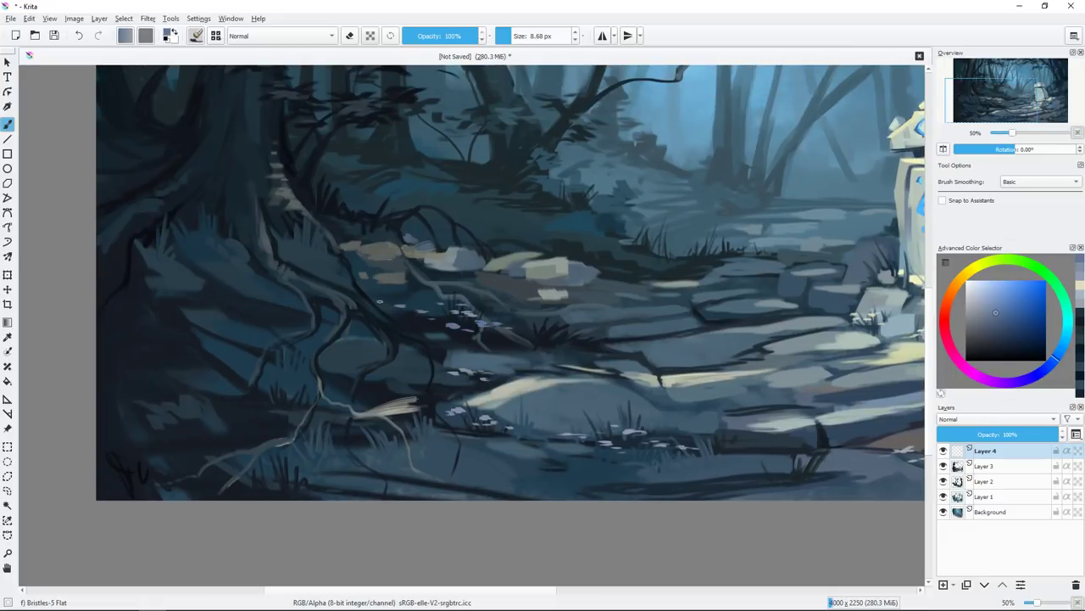
{"action": "scroll", "coordinate": [318, 369], "scroll_direction": "left", "scroll_amount": 1}
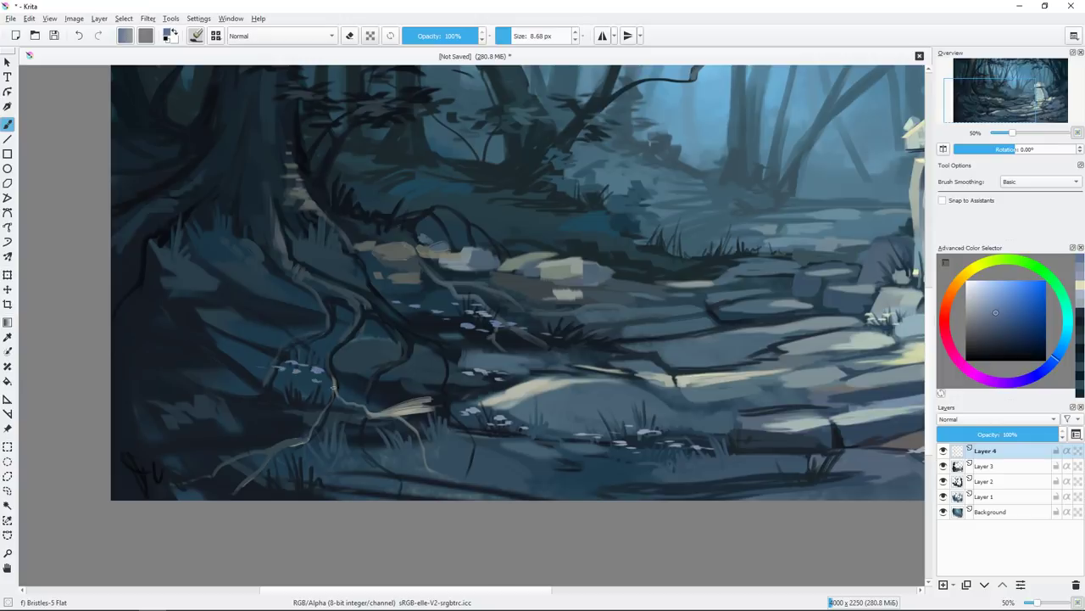
{"action": "scroll", "coordinate": [333, 386], "scroll_direction": "down", "scroll_amount": 3}
{"action": "scroll", "coordinate": [310, 305], "scroll_direction": "up", "scroll_amount": 4}
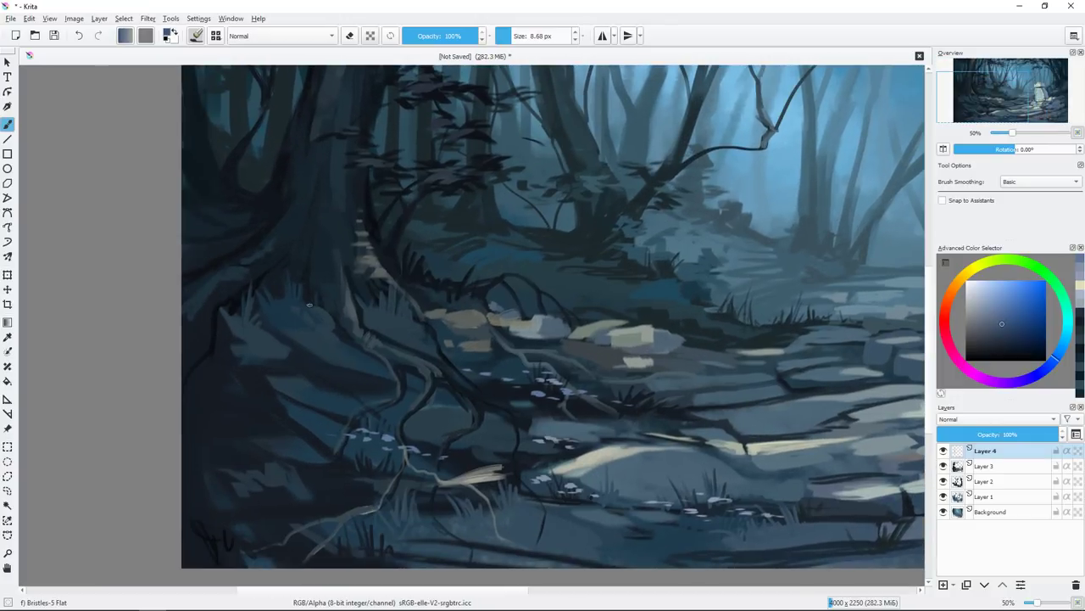
{"action": "left_click", "coordinate": [307, 307], "text": "ctrl"}
{"action": "left_click_drag", "start_coordinate": [297, 295], "coordinate": [286, 290]}
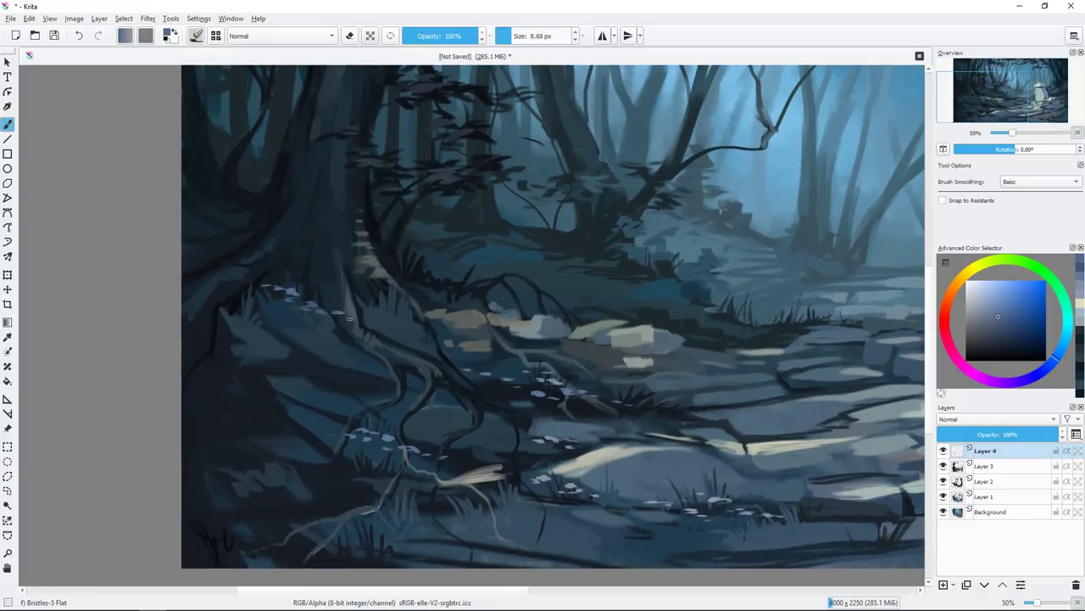
{"action": "left_click_drag", "start_coordinate": [346, 336], "coordinate": [354, 343]}
{"action": "left_click_drag", "start_coordinate": [276, 315], "coordinate": [289, 321]}
{"action": "mouse_move", "coordinate": [330, 325]}
{"action": "left_mouse_down"}
{"action": "mouse_move", "coordinate": [340, 331]}
{"action": "mouse_move", "coordinate": [322, 334]}
{"action": "left_mouse_up"}
{"action": "left_click_drag", "start_coordinate": [254, 313], "coordinate": [270, 315]}
{"action": "left_click_drag", "start_coordinate": [244, 303], "coordinate": [253, 304]}
Scatter more light dabs across the lower-left rocks and near the roots.
{"action": "left_click_drag", "start_coordinate": [265, 391], "coordinate": [238, 385]}
{"action": "left_click_drag", "start_coordinate": [297, 488], "coordinate": [435, 512]}
{"action": "left_click_drag", "start_coordinate": [580, 242], "coordinate": [510, 255]}
{"action": "left_click", "coordinate": [325, 315], "text": "ctrl"}
{"action": "left_click_drag", "start_coordinate": [301, 307], "coordinate": [288, 300]}
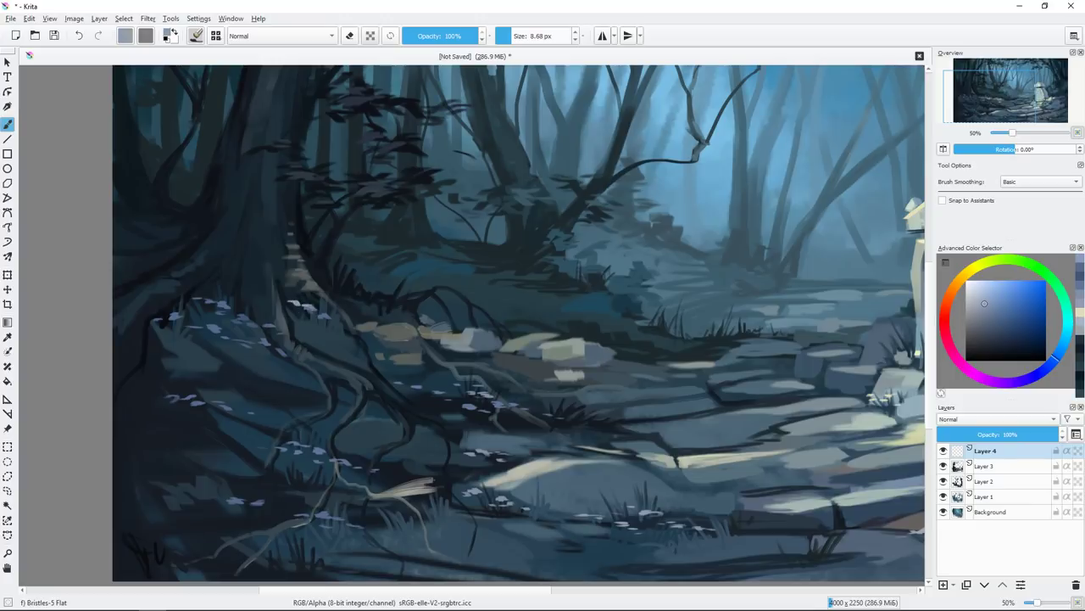
{"action": "scroll", "coordinate": [495, 459], "scroll_direction": "down", "scroll_amount": 3}
{"action": "scroll", "coordinate": [494, 459], "scroll_direction": "up", "scroll_amount": 3}
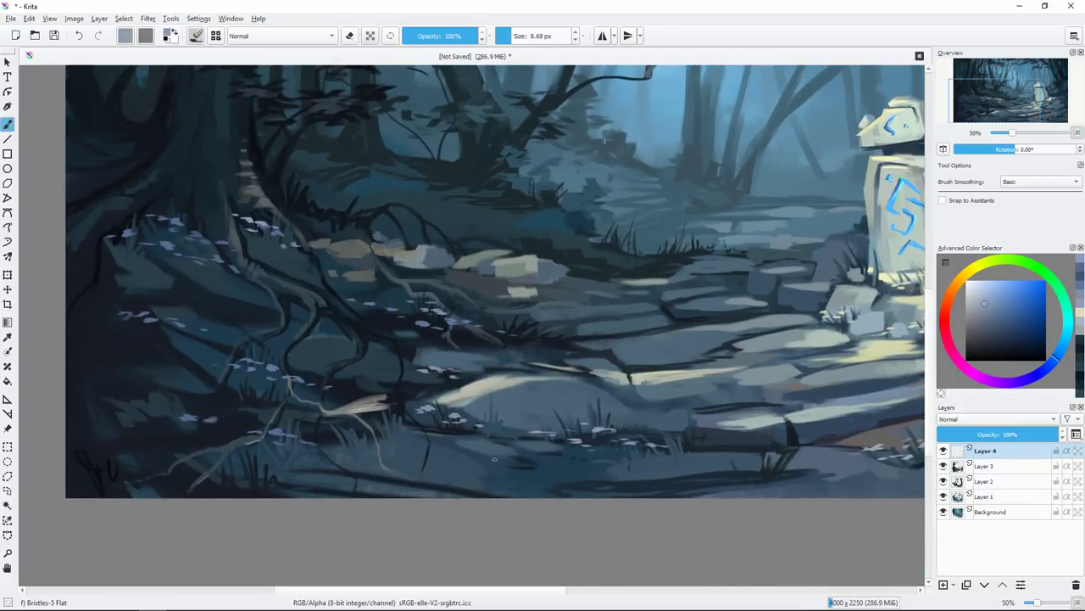
Move to Layer 3 with a rougher bristle brush and a dark blue colour.
{"action": "key", "text": "Page_Down"}
{"action": "key", "text": "slash"}
{"action": "left_click", "coordinate": [357, 461], "text": "ctrl"}
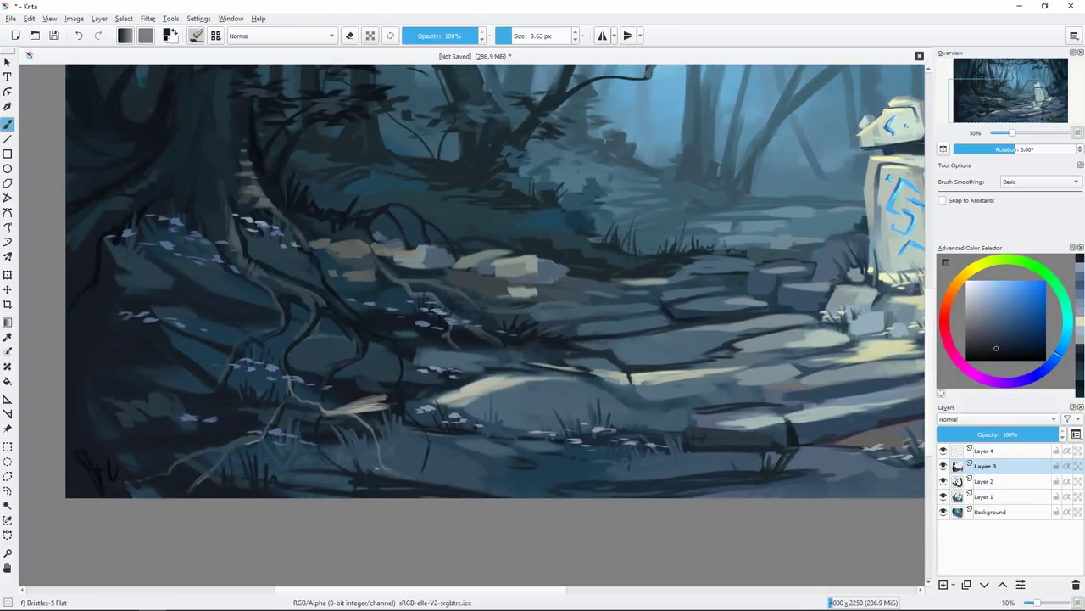
Paint dark grass strokes in the bottom-left foreground on Layer 3.
{"action": "left_click_drag", "start_coordinate": [356, 460], "coordinate": [364, 449]}
{"action": "left_click_drag", "start_coordinate": [332, 482], "coordinate": [408, 465]}
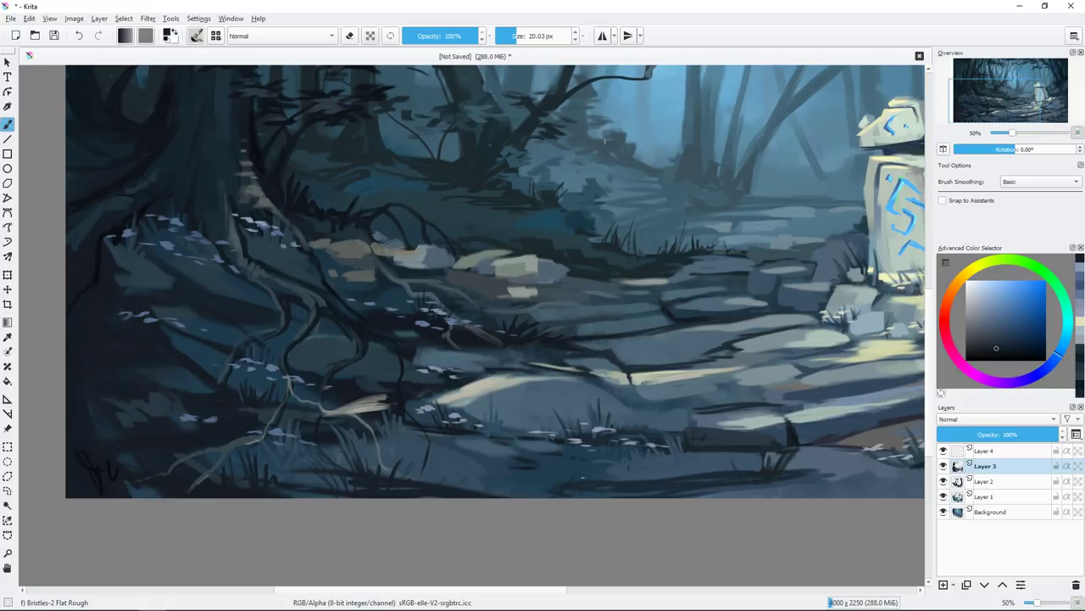
{"action": "scroll", "coordinate": [610, 475], "scroll_direction": "right", "scroll_amount": 2}
{"action": "left_click", "coordinate": [402, 450], "text": "ctrl"}
{"action": "scroll", "coordinate": [611, 475], "scroll_direction": "right", "scroll_amount": 1}
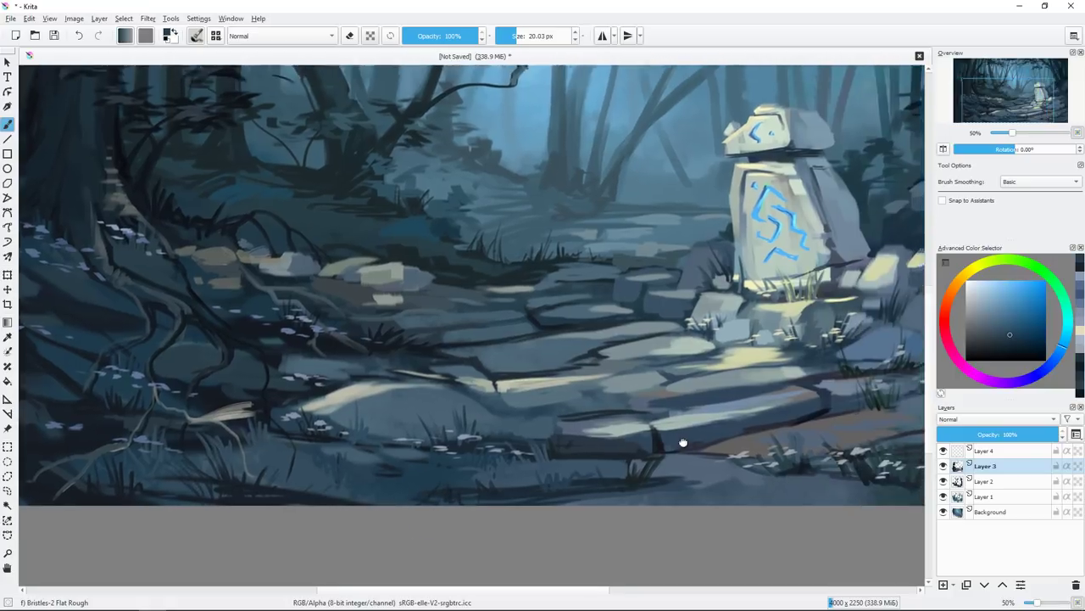
{"action": "scroll", "coordinate": [661, 449], "scroll_direction": "right", "scroll_amount": 1}
On Layer 4 with the Bristles-5 Flat brush, paint short light-blue strokes near the bottom.
{"action": "key", "text": "Page_Up"}
{"action": "left_click", "coordinate": [511, 440], "text": "ctrl"}
{"action": "right_click", "coordinate": [511, 440]}
{"action": "left_click", "coordinate": [475, 374]}
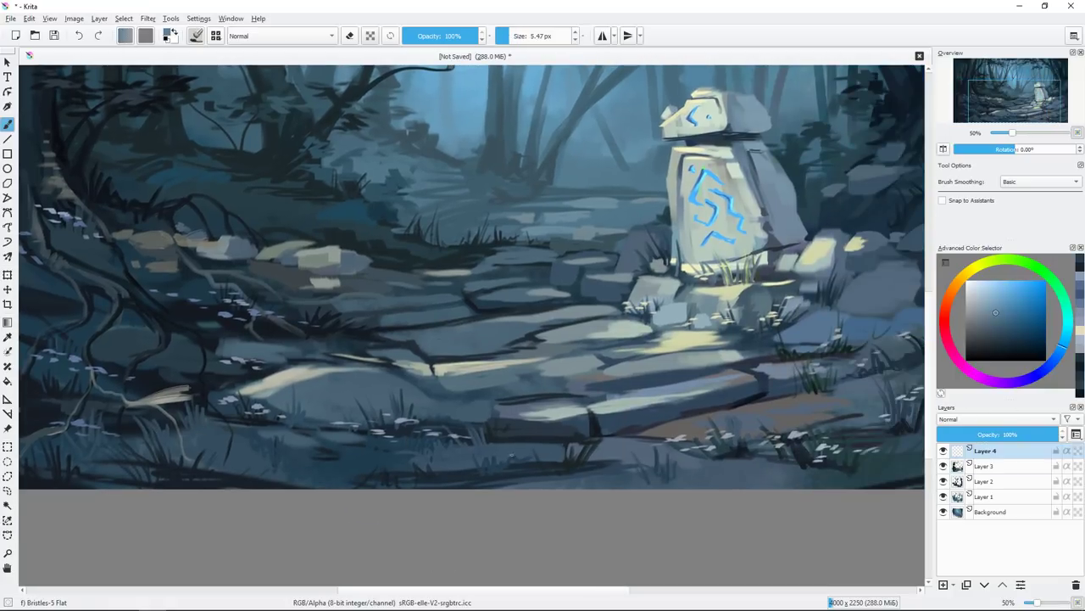
{"action": "left_click", "coordinate": [500, 447], "text": "ctrl"}
{"action": "left_click_drag", "start_coordinate": [480, 456], "coordinate": [512, 444]}
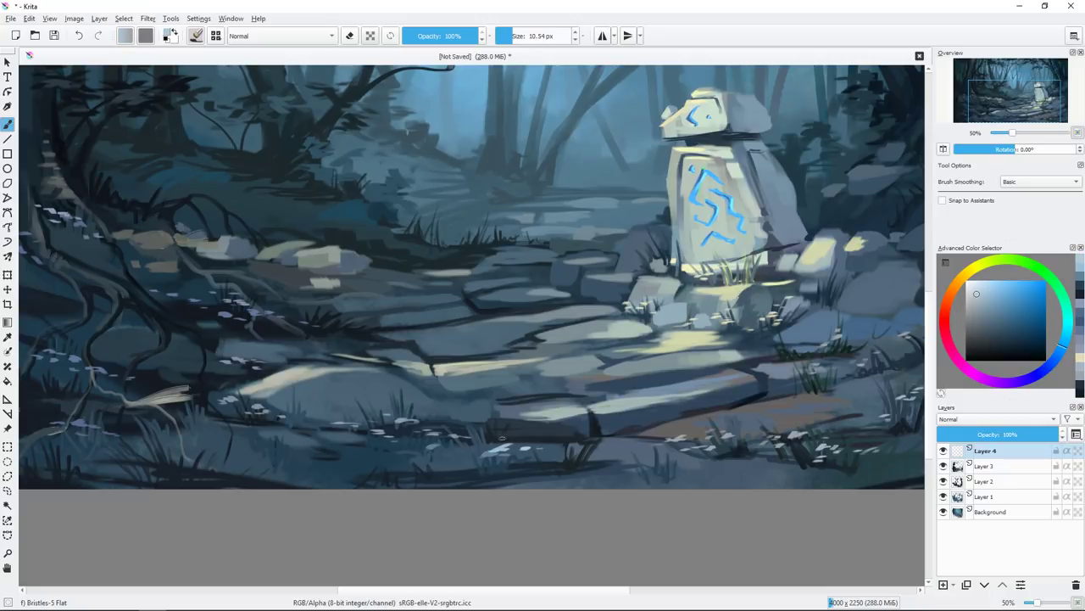
{"action": "left_click_drag", "start_coordinate": [417, 467], "coordinate": [496, 445]}
Dab light flowers along the bottom foreground.
{"action": "mouse_move", "coordinate": [281, 429]}
{"action": "left_mouse_down"}
{"action": "mouse_move", "coordinate": [248, 433]}
{"action": "mouse_move", "coordinate": [319, 437]}
{"action": "left_mouse_up"}
{"action": "mouse_move", "coordinate": [242, 426]}
{"action": "left_mouse_down"}
{"action": "mouse_move", "coordinate": [276, 429]}
{"action": "mouse_move", "coordinate": [239, 436]}
{"action": "left_mouse_up"}
{"action": "left_click_drag", "start_coordinate": [304, 421], "coordinate": [315, 471]}
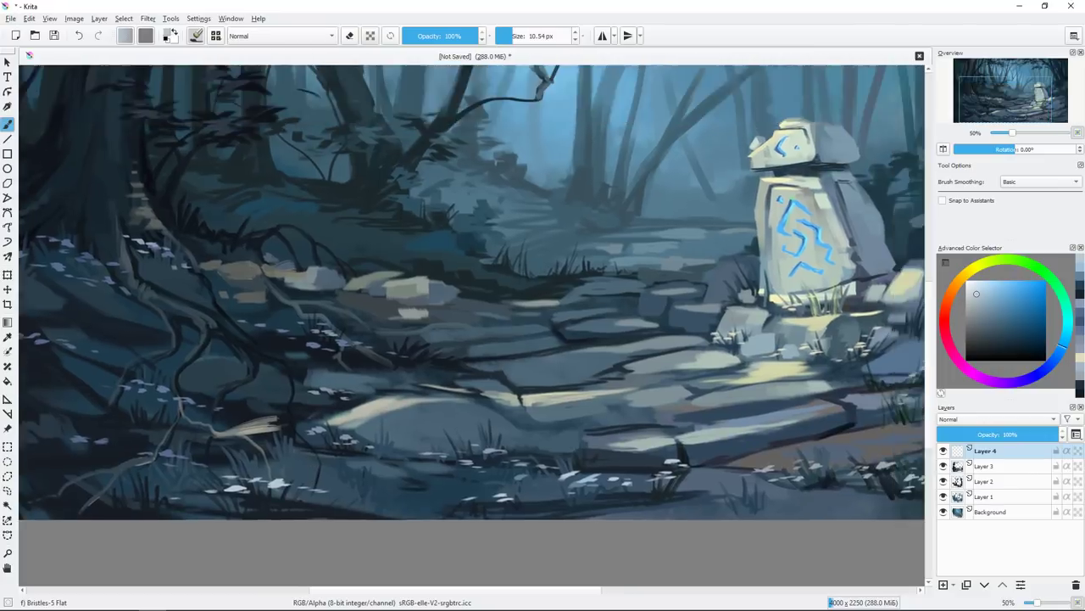
{"action": "scroll", "coordinate": [583, 319], "scroll_direction": "up", "scroll_amount": 1}
Shrink the brush to about 6 px and dab flowers on the dark rock and grass below the stone.
{"action": "key", "text": "["}
{"action": "left_click_drag", "start_coordinate": [585, 324], "coordinate": [580, 328]}
{"action": "left_click_drag", "start_coordinate": [578, 336], "coordinate": [573, 340]}
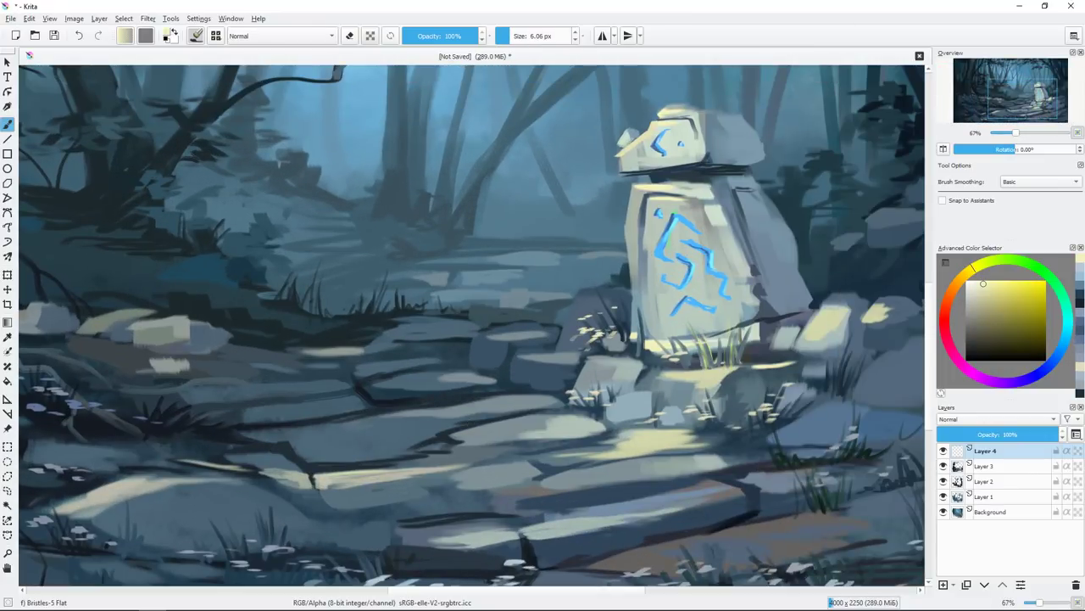
{"action": "left_click_drag", "start_coordinate": [658, 367], "coordinate": [673, 360]}
{"action": "left_click_drag", "start_coordinate": [680, 357], "coordinate": [709, 353]}
{"action": "scroll", "coordinate": [161, 381], "scroll_direction": "down", "scroll_amount": 1}
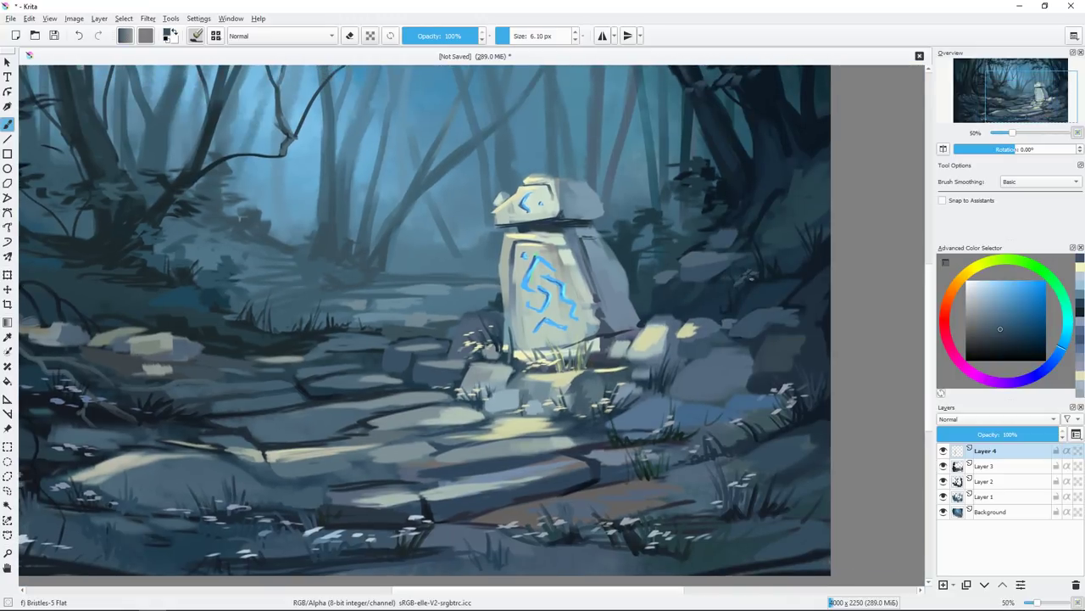
{"action": "left_click", "coordinate": [757, 285], "text": "ctrl"}
{"action": "left_click_drag", "start_coordinate": [424, 322], "coordinate": [559, 462]}
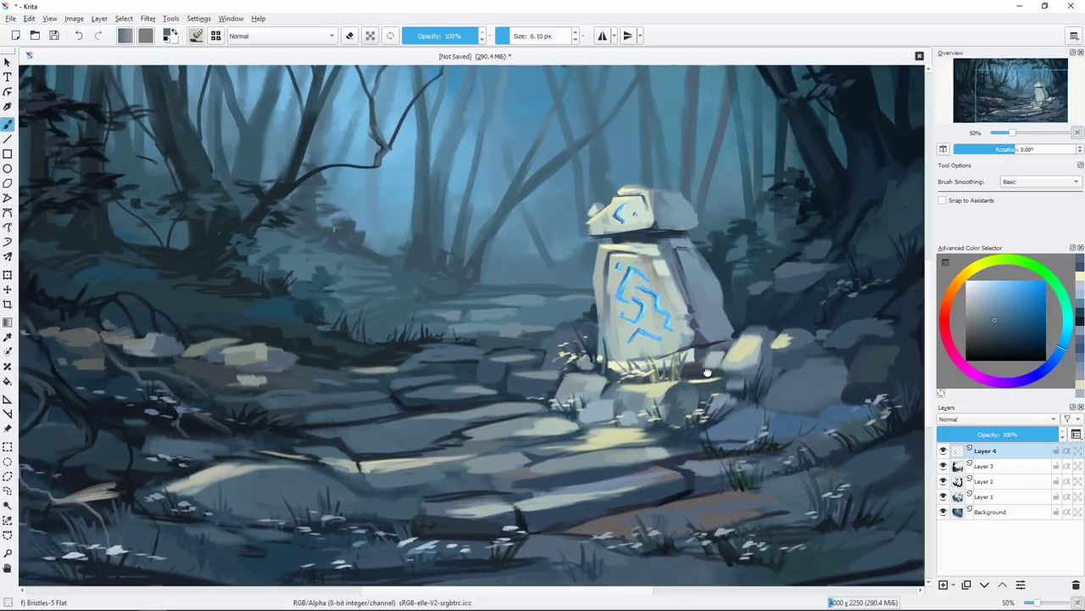
{"action": "key", "text": "Page_Down"}
{"action": "key", "text": "Page_Down"}
{"action": "key", "text": "Page_Down"}
Erase part of a thin dark branch in the upper-left forest.
{"action": "left_click", "coordinate": [414, 236], "text": "ctrl"}
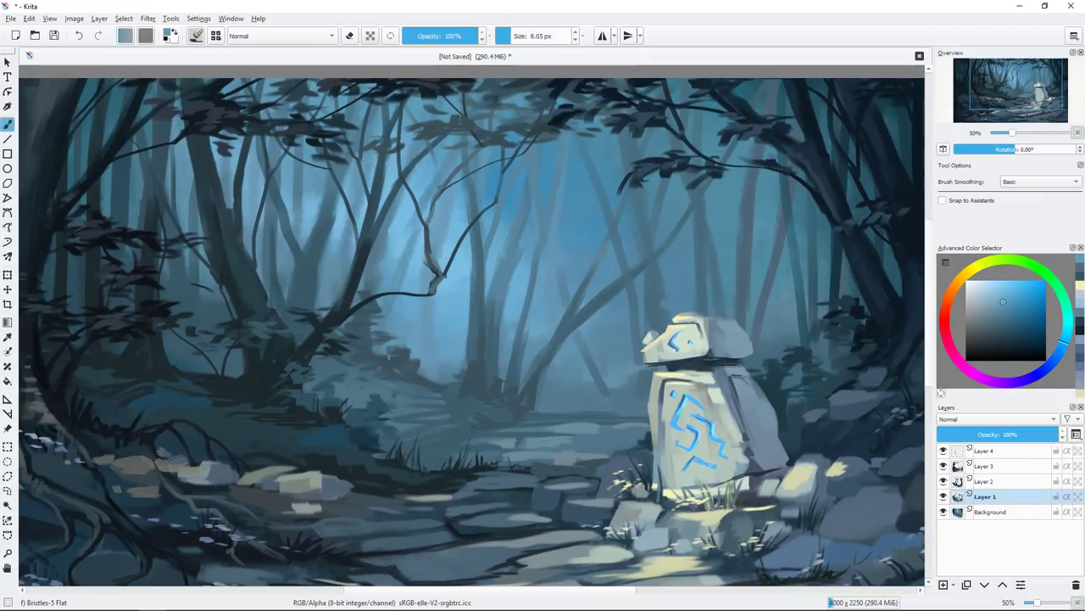
{"action": "key", "text": "e"}
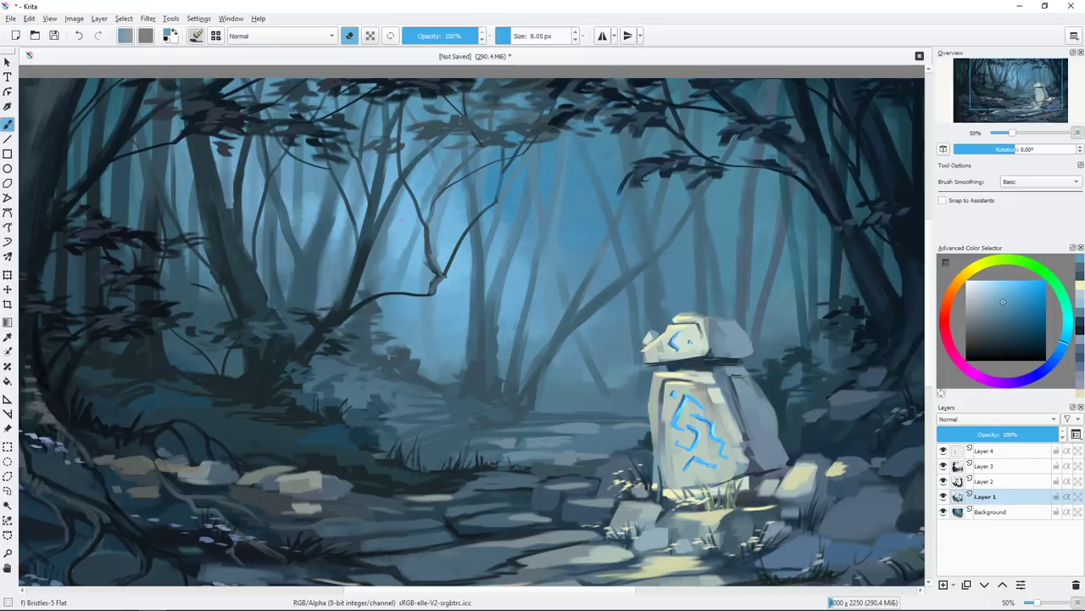
{"action": "left_click_drag", "start_coordinate": [369, 167], "coordinate": [360, 213]}
{"action": "key", "text": "e"}
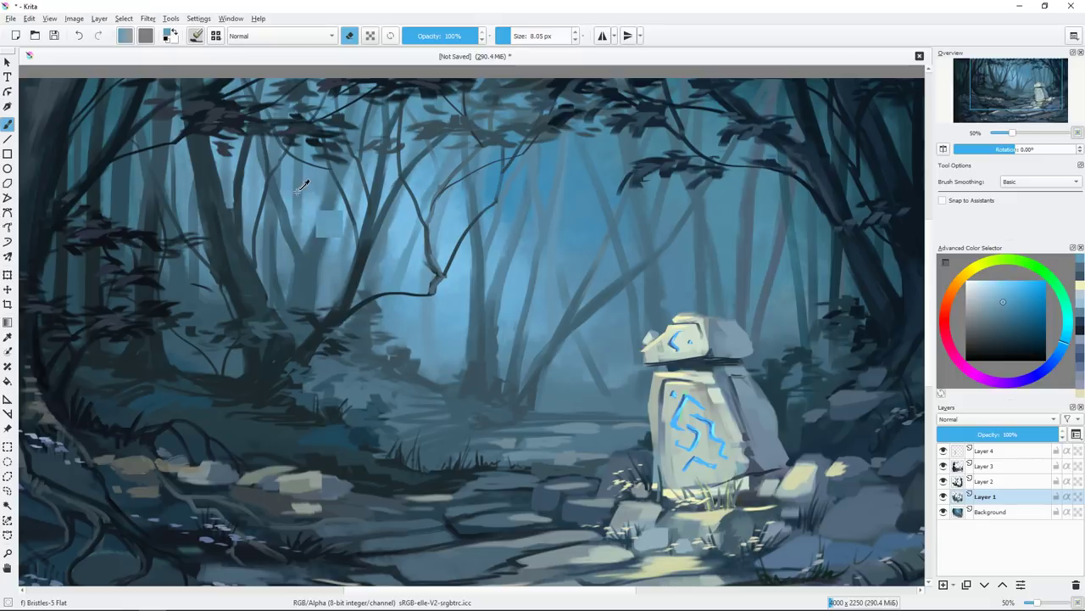
{"action": "left_click", "coordinate": [299, 212], "text": "ctrl"}
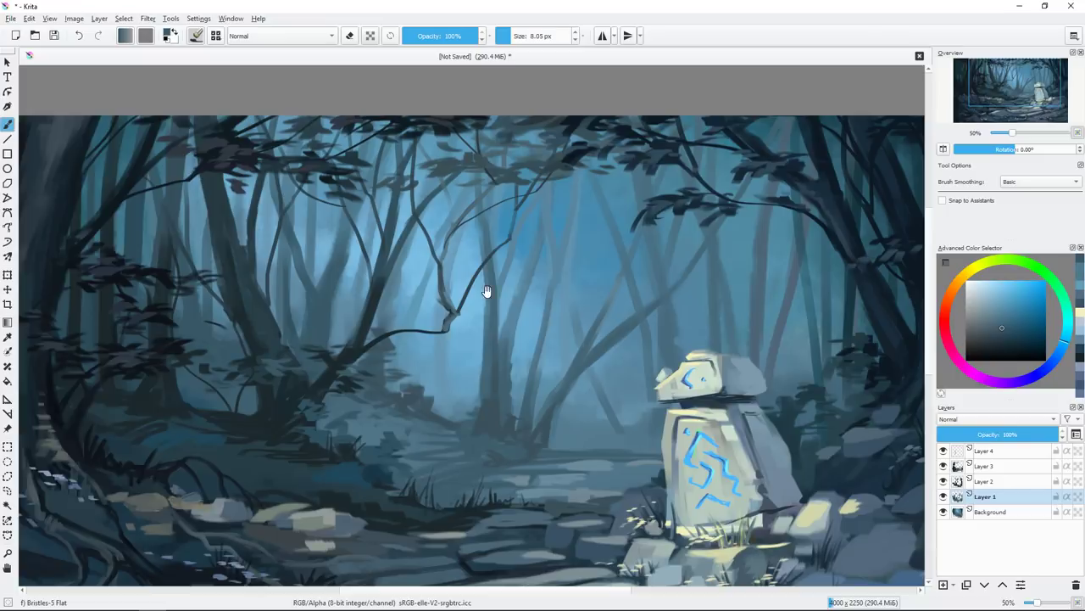
Erase a thin vertical branch stroke and another thin stroke beside the rune stone.
{"action": "left_click_drag", "start_coordinate": [484, 290], "coordinate": [305, 300]}
{"action": "key", "text": "e"}
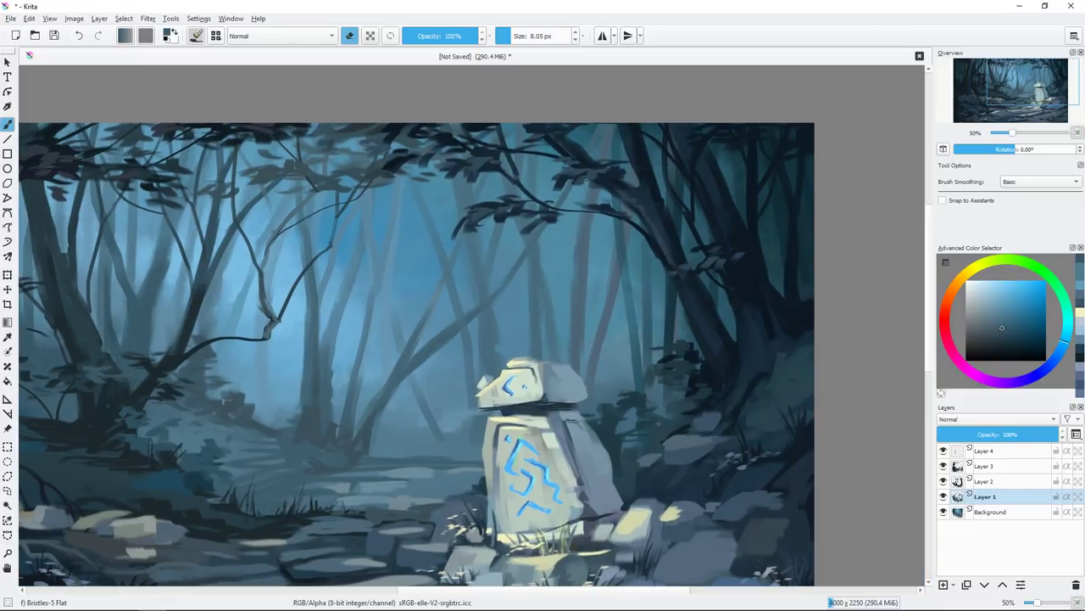
{"action": "left_click_drag", "start_coordinate": [582, 214], "coordinate": [569, 355]}
{"action": "key", "text": "e"}
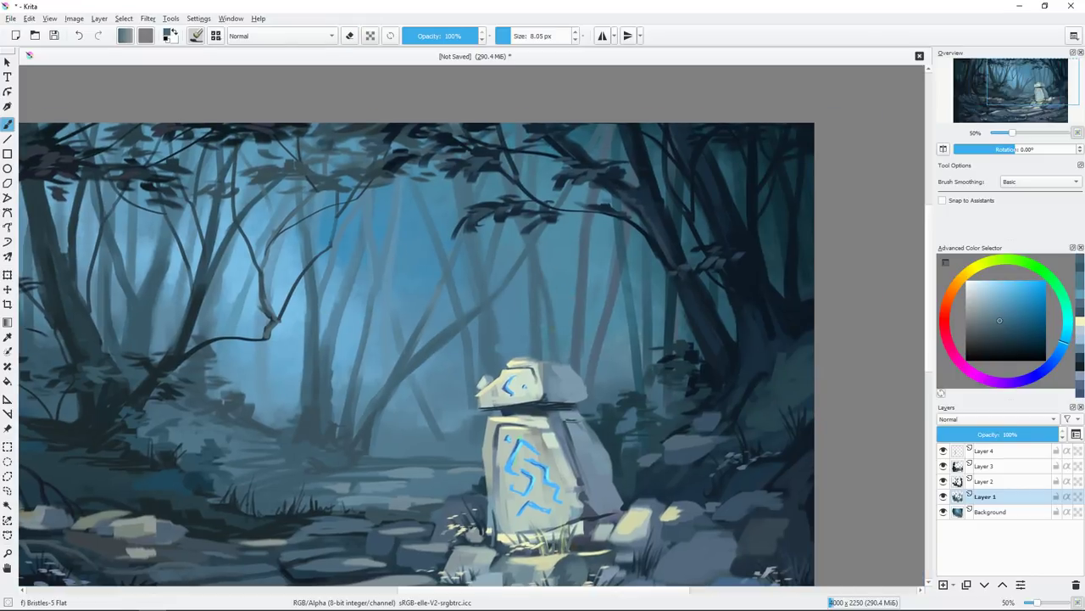
{"action": "key", "text": "e"}
{"action": "key", "text": "e"}
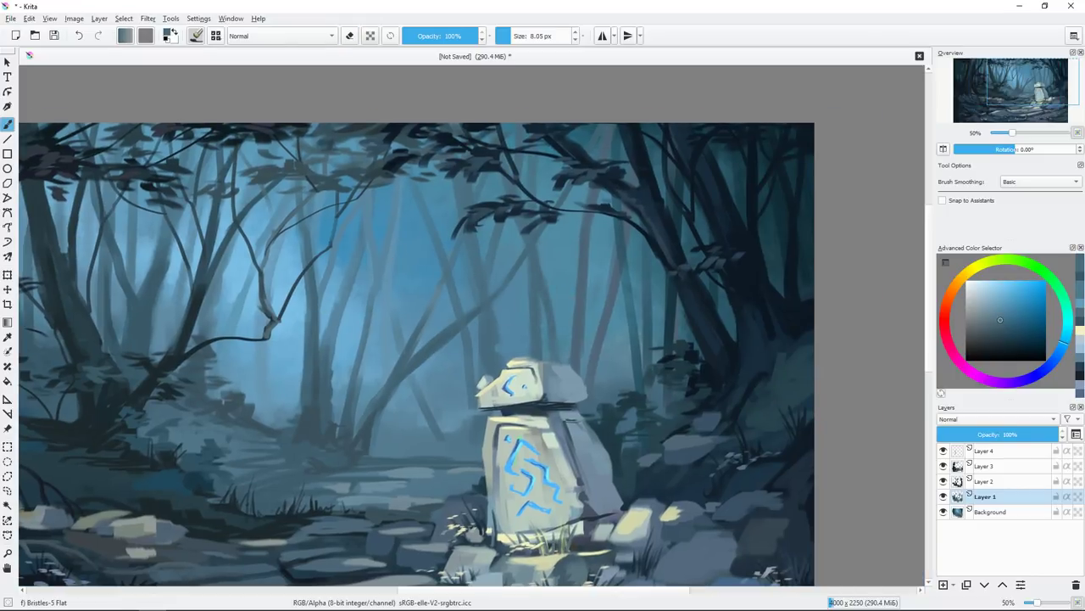
{"action": "key", "text": "e"}
{"action": "left_click_drag", "start_coordinate": [495, 319], "coordinate": [495, 347]}
{"action": "key", "text": "e"}
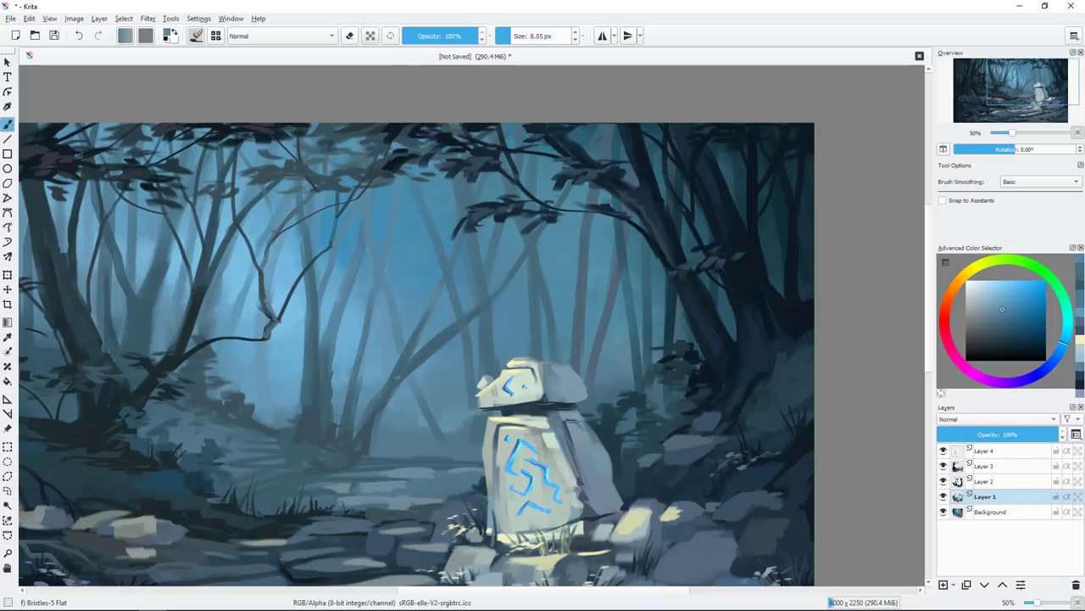
{"action": "key", "text": "minus"}
{"action": "key", "text": "minus"}
{"action": "key", "text": "minus"}
Paint light and dark leafy strokes and a small dark branch in the misty middle ground.
{"action": "key", "text": "plus"}
{"action": "key", "text": "plus"}
{"action": "key", "text": "plus"}
{"action": "key", "text": "plus"}
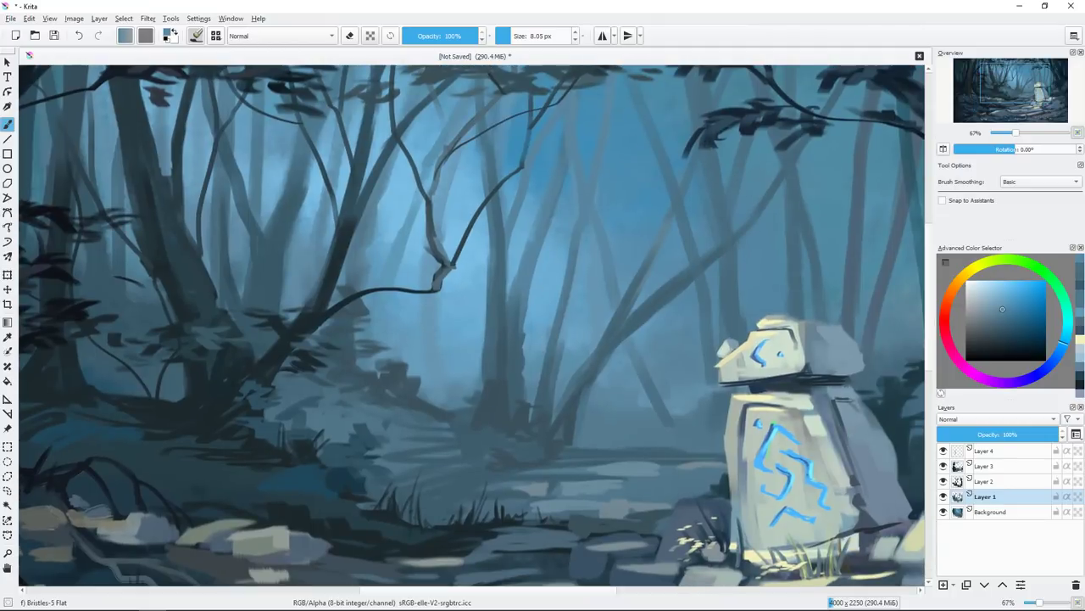
{"action": "mouse_move", "coordinate": [504, 285]}
{"action": "left_mouse_down"}
{"action": "mouse_move", "coordinate": [478, 295]}
{"action": "mouse_move", "coordinate": [458, 282]}
{"action": "mouse_move", "coordinate": [483, 303]}
{"action": "mouse_move", "coordinate": [453, 300]}
{"action": "mouse_move", "coordinate": [550, 297]}
{"action": "mouse_move", "coordinate": [493, 312]}
{"action": "left_mouse_up"}
{"action": "mouse_move", "coordinate": [492, 332]}
{"action": "left_mouse_down"}
{"action": "mouse_move", "coordinate": [468, 341]}
{"action": "mouse_move", "coordinate": [505, 332]}
{"action": "mouse_move", "coordinate": [507, 321]}
{"action": "left_mouse_up"}
{"action": "left_click", "coordinate": [509, 339], "text": "ctrl"}
{"action": "left_click_drag", "start_coordinate": [485, 307], "coordinate": [517, 300]}
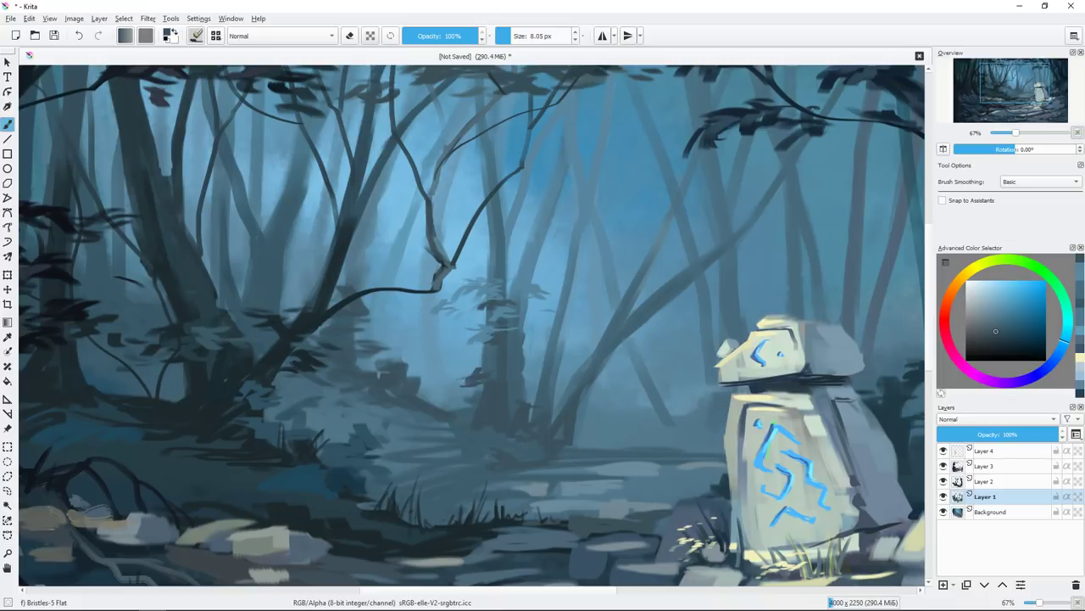
{"action": "scroll", "coordinate": [475, 382], "scroll_direction": "down", "scroll_amount": 1}
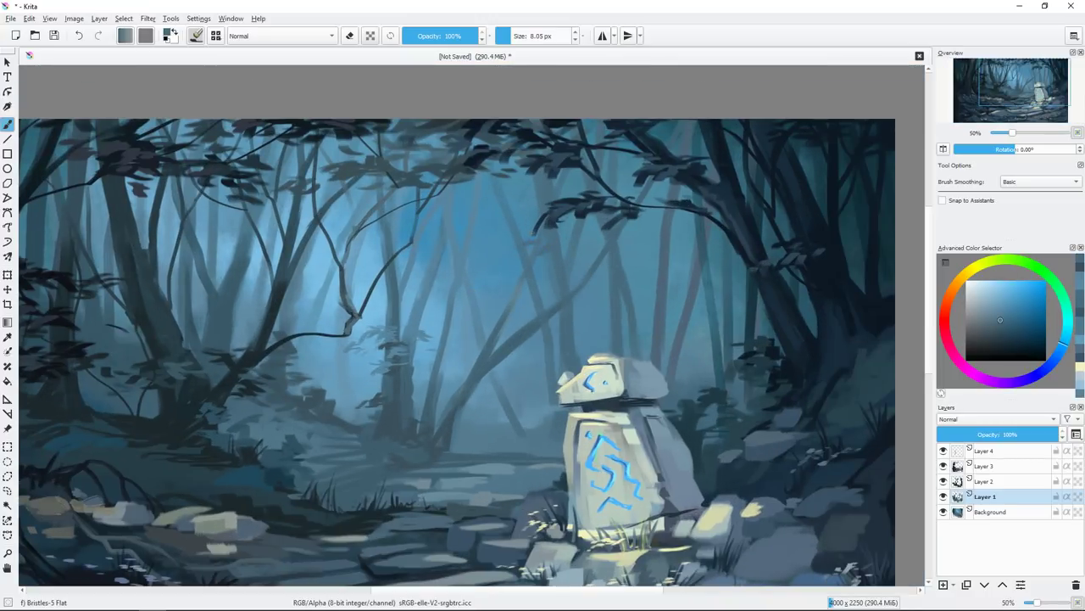
{"action": "left_click_drag", "start_coordinate": [534, 233], "coordinate": [492, 244]}
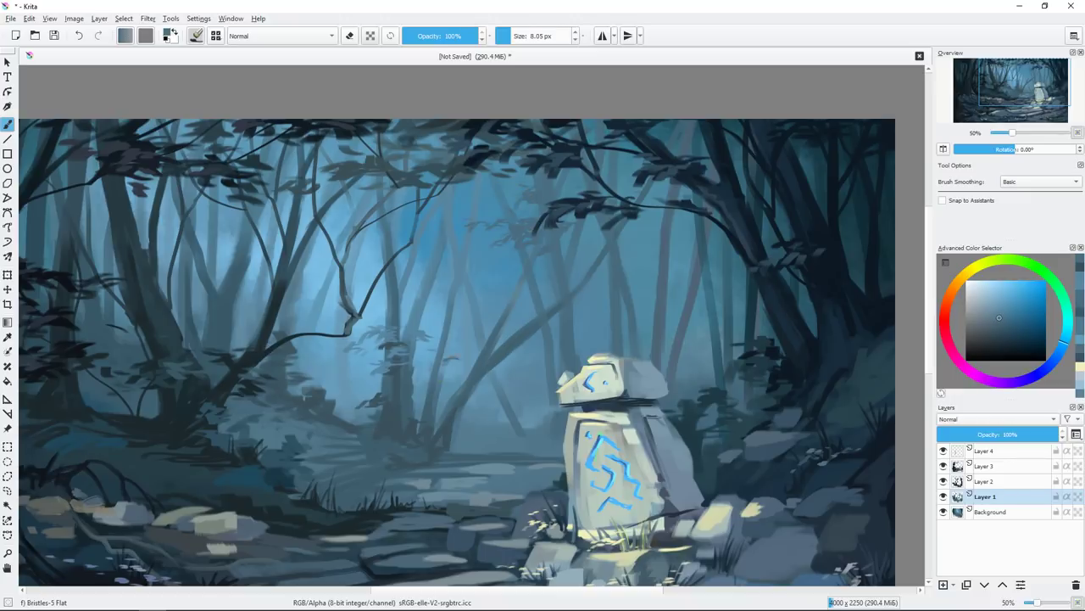
Try lighter and darker blues, settling on a deeper blue paint colour.
{"action": "left_click_drag", "start_coordinate": [448, 378], "coordinate": [460, 383]}
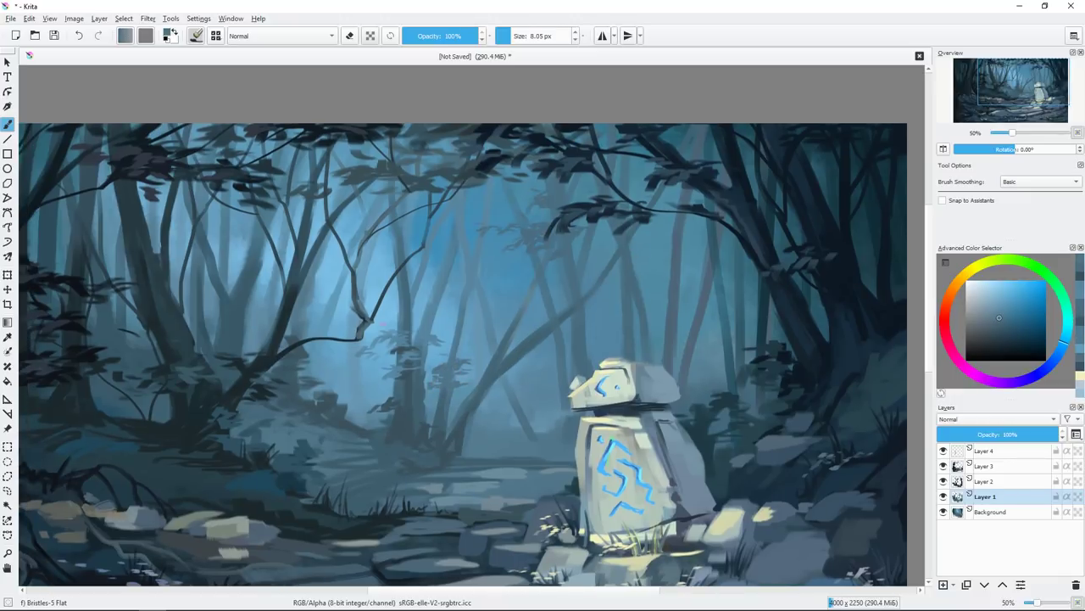
{"action": "left_click", "coordinate": [387, 398], "text": "ctrl"}
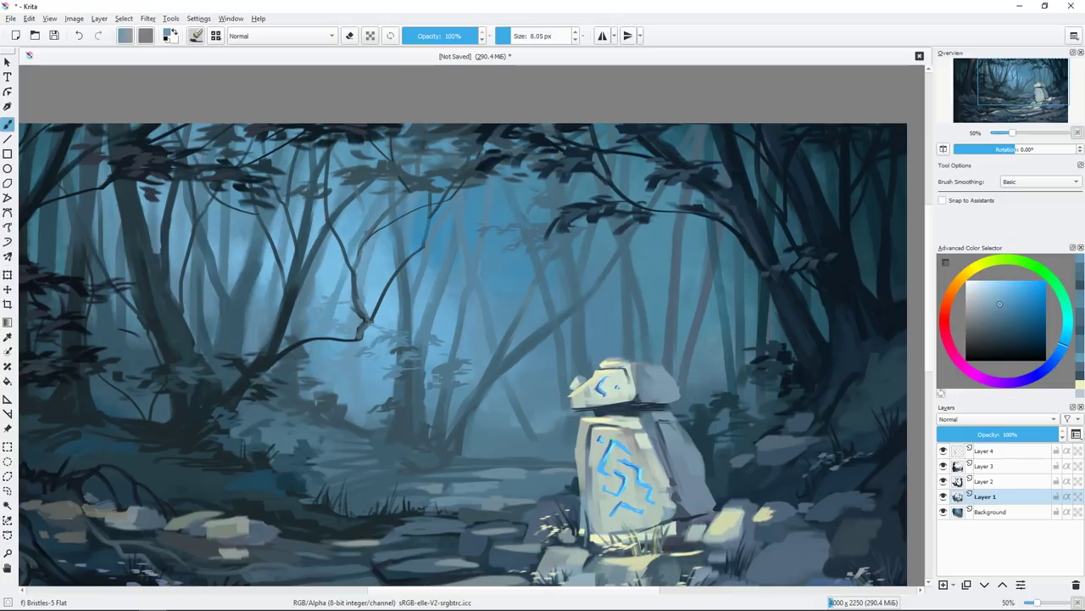
{"action": "left_click", "coordinate": [449, 394], "text": "ctrl"}
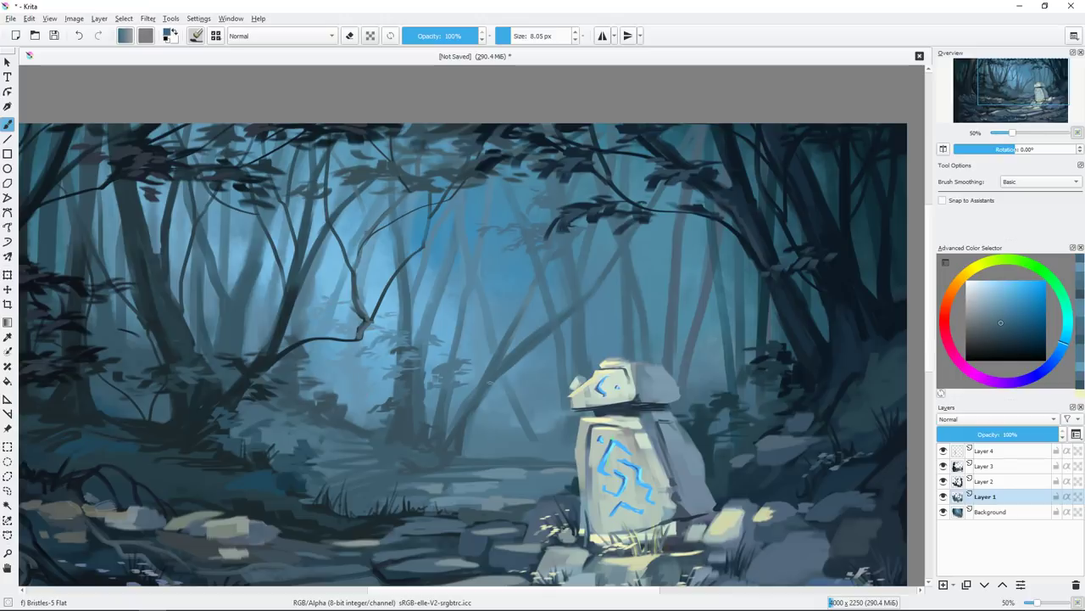
{"action": "left_click", "coordinate": [407, 392], "text": "ctrl"}
Paint light grass tufts and small grass blades along the rocky path.
{"action": "scroll", "coordinate": [500, 351], "scroll_direction": "up", "scroll_amount": 2}
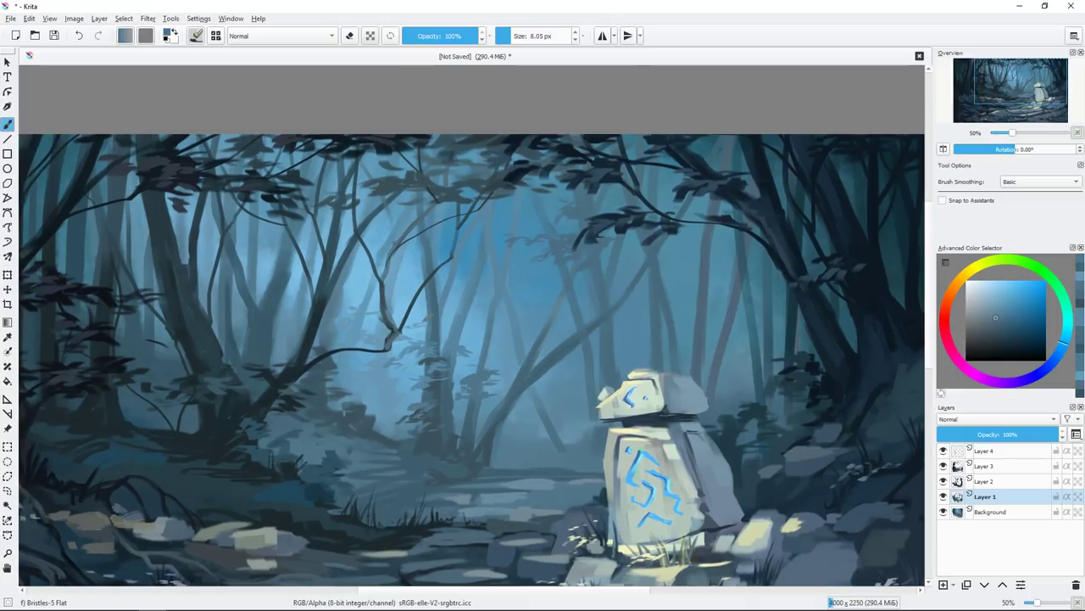
{"action": "scroll", "coordinate": [422, 312], "scroll_direction": "down", "scroll_amount": 3}
{"action": "scroll", "coordinate": [432, 365], "scroll_direction": "up", "scroll_amount": 2}
{"action": "scroll", "coordinate": [440, 422], "scroll_direction": "up", "scroll_amount": 1}
{"action": "mouse_move", "coordinate": [440, 422]}
{"action": "left_mouse_down"}
{"action": "mouse_move", "coordinate": [472, 433]}
{"action": "mouse_move", "coordinate": [360, 400]}
{"action": "left_mouse_up"}
{"action": "key", "text": "bracketleft"}
{"action": "key", "text": "bracketleft"}
{"action": "key", "text": "bracketleft"}
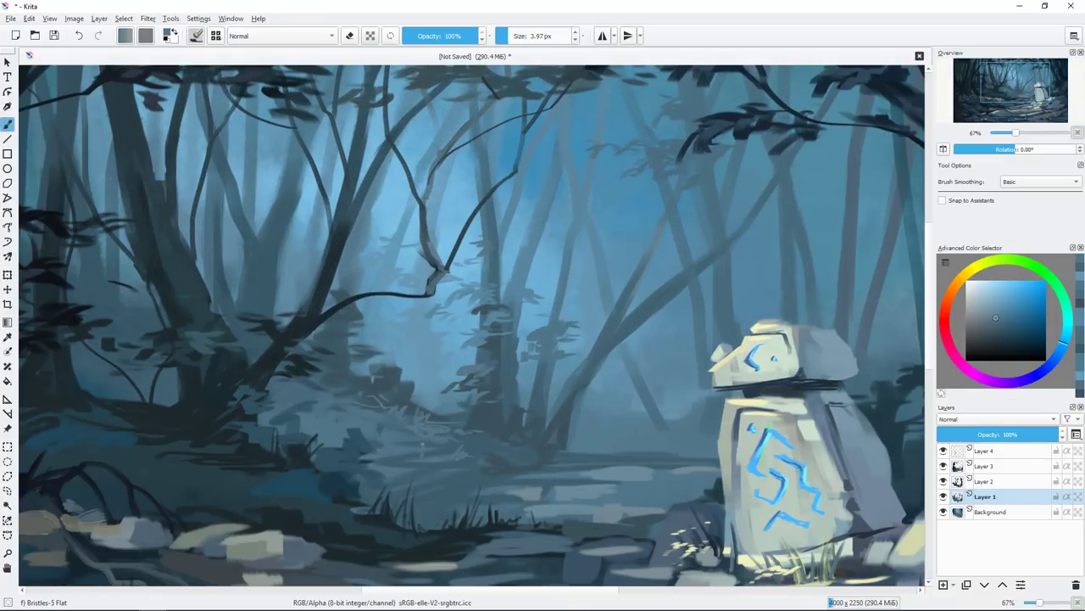
{"action": "left_click_drag", "start_coordinate": [407, 461], "coordinate": [418, 451]}
{"action": "left_click_drag", "start_coordinate": [426, 458], "coordinate": [434, 451]}
Paint thin dark branches among the trees with a reduced brush.
{"action": "left_click_drag", "start_coordinate": [568, 439], "coordinate": [514, 480]}
{"action": "key", "text": "bracketright"}
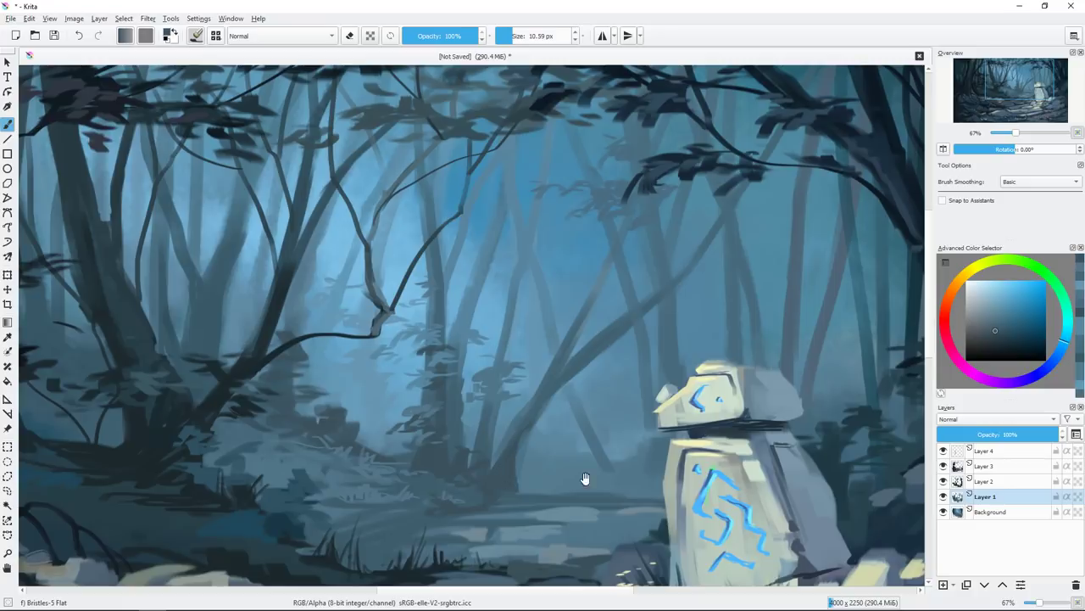
{"action": "key", "text": "bracketright"}
{"action": "mouse_move", "coordinate": [586, 478]}
{"action": "left_mouse_down"}
{"action": "mouse_move", "coordinate": [475, 407]}
{"action": "mouse_move", "coordinate": [490, 363]}
{"action": "mouse_move", "coordinate": [553, 292]}
{"action": "mouse_move", "coordinate": [599, 204]}
{"action": "left_mouse_up"}
{"action": "key", "text": "bracketright"}
{"action": "key", "text": "bracketleft"}
{"action": "key", "text": "bracketleft"}
{"action": "left_click_drag", "start_coordinate": [593, 212], "coordinate": [553, 280]}
Zoom out to 50%, set the brush to about 10 px, tweak the colour and view the whole painting.
{"action": "left_click_drag", "start_coordinate": [508, 339], "coordinate": [433, 344]}
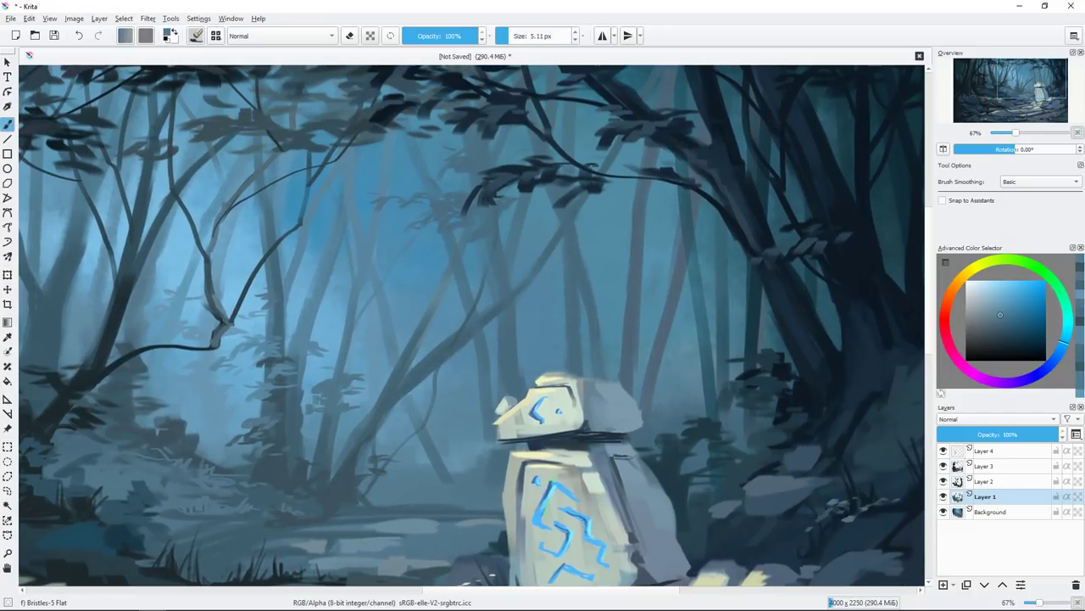
{"action": "key", "text": "minus"}
{"action": "key", "text": "bracketright"}
{"action": "key", "text": "bracketright"}
{"action": "key", "text": "bracketright"}
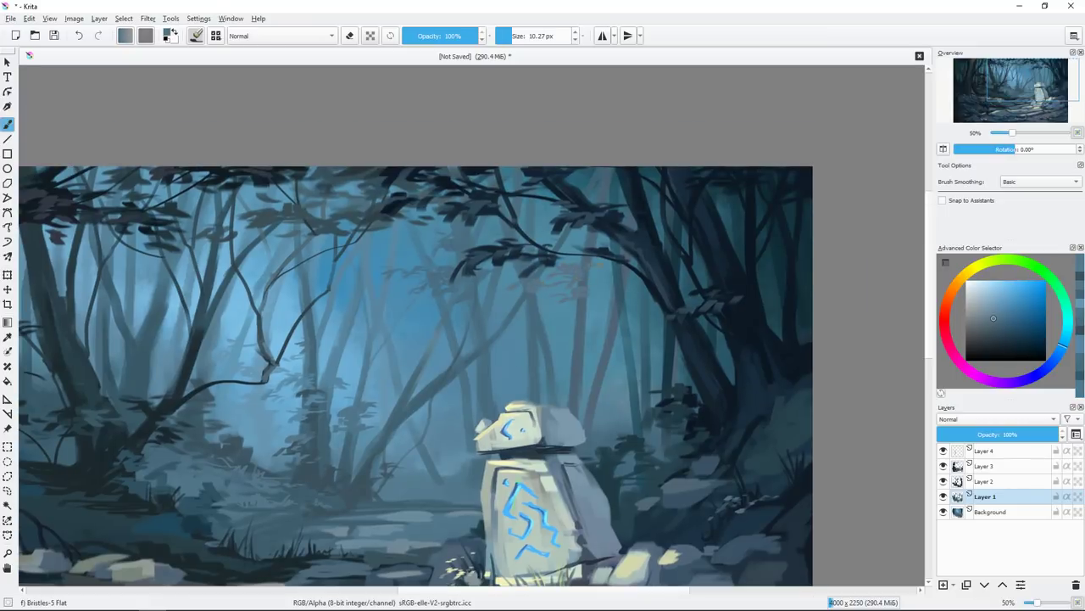
{"action": "left_click_drag", "start_coordinate": [592, 184], "coordinate": [666, 115]}
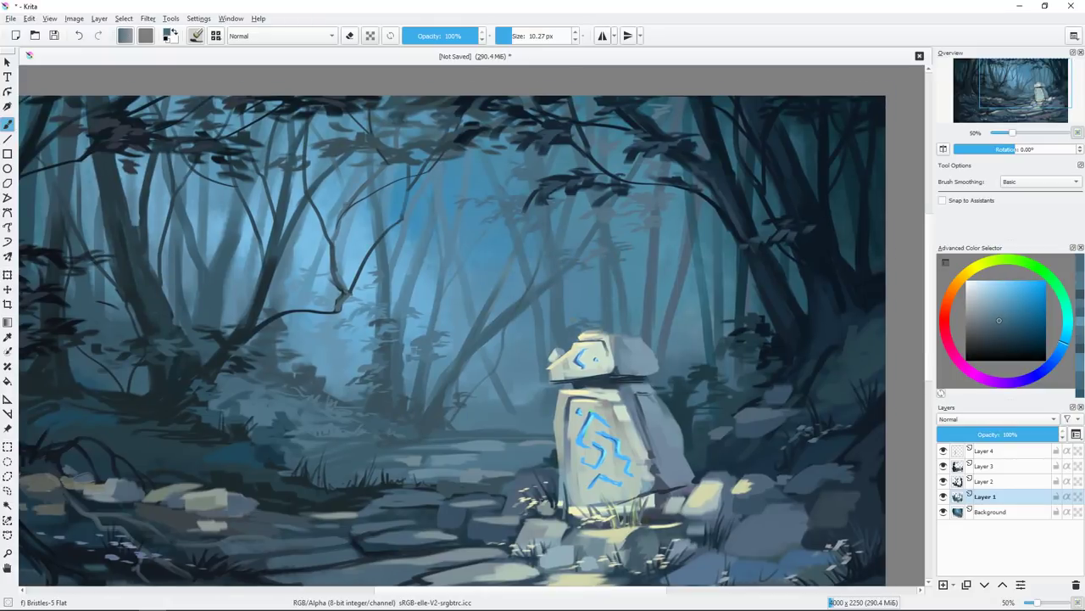
{"action": "left_click", "coordinate": [526, 382], "text": "ctrl"}
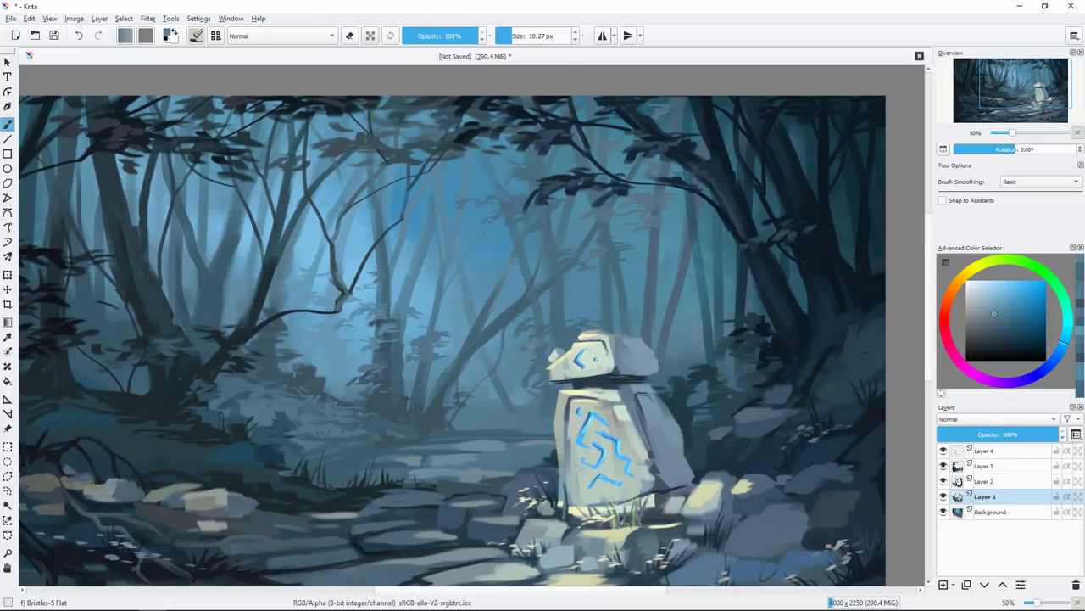
{"action": "key", "text": "minus"}
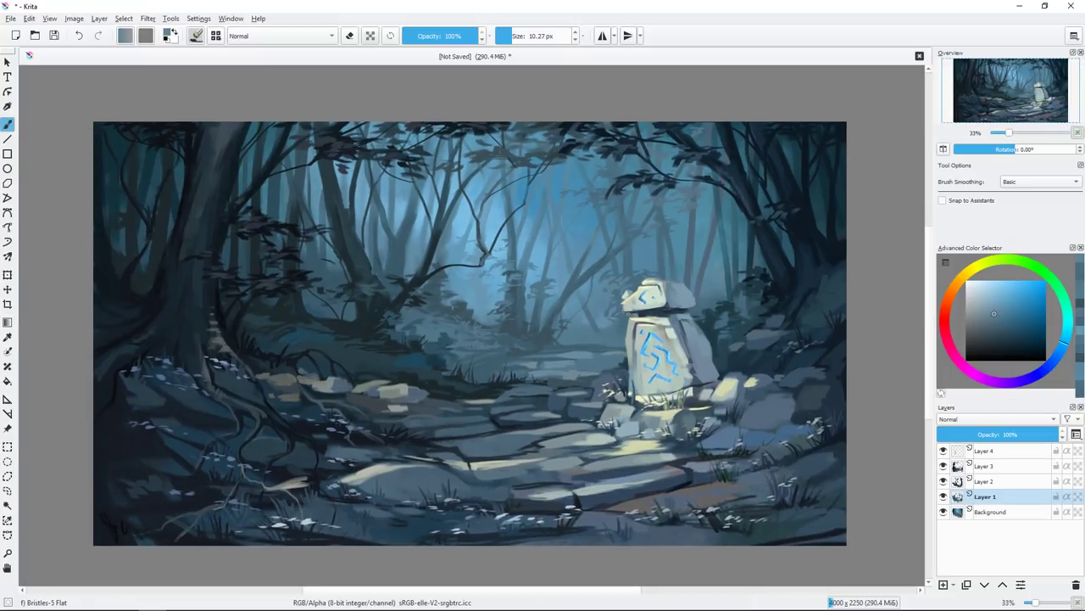
Zoom back to 50%, adjust the brush size, and pick a lighter, brighter blue.
{"action": "key", "text": "plus"}
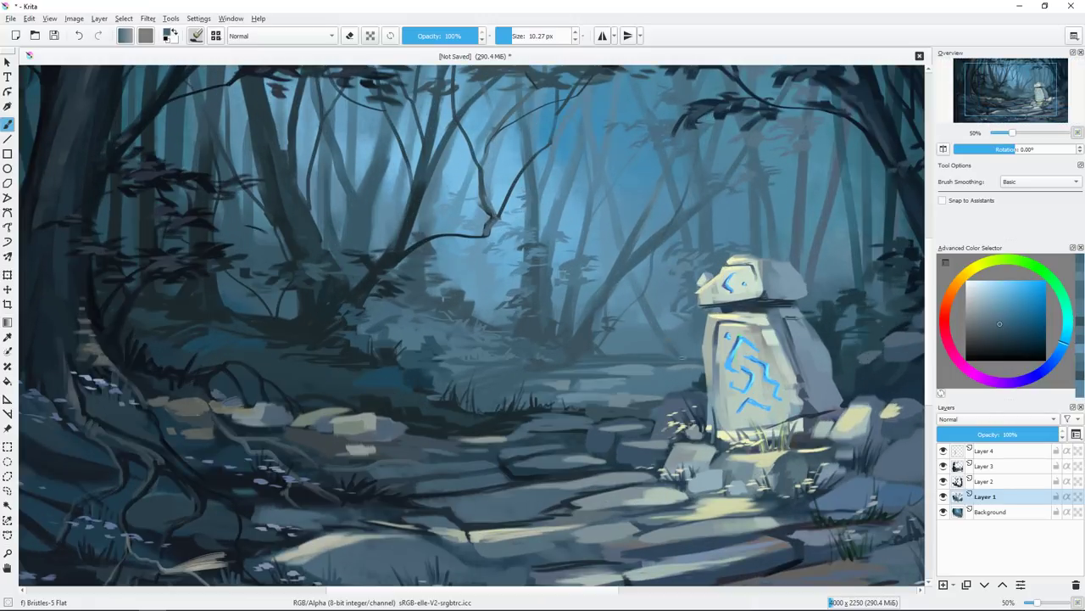
{"action": "key", "text": "bracketright"}
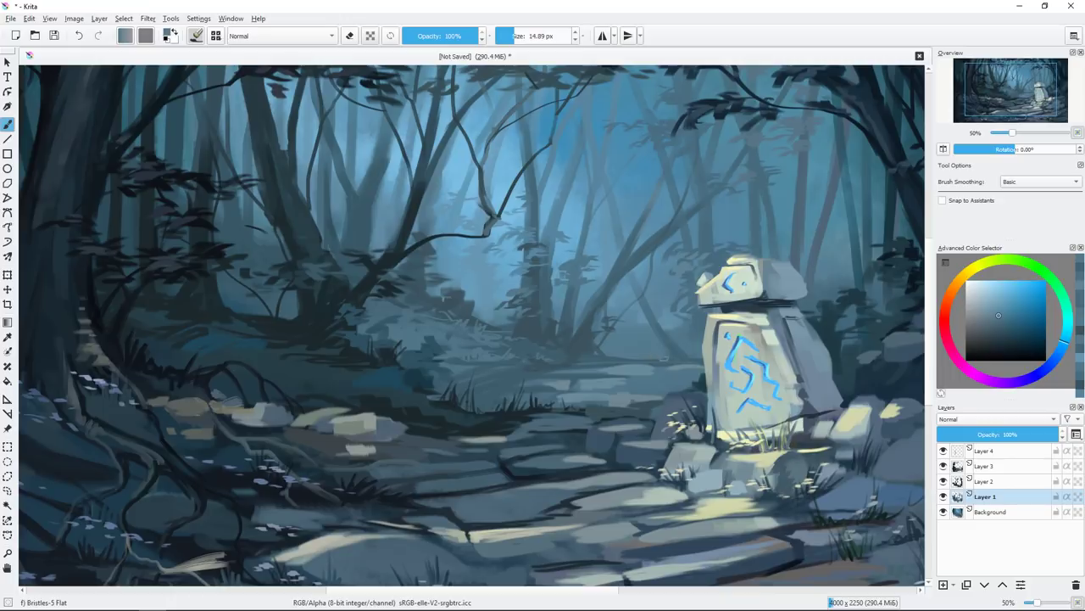
{"action": "key", "text": "bracketleft"}
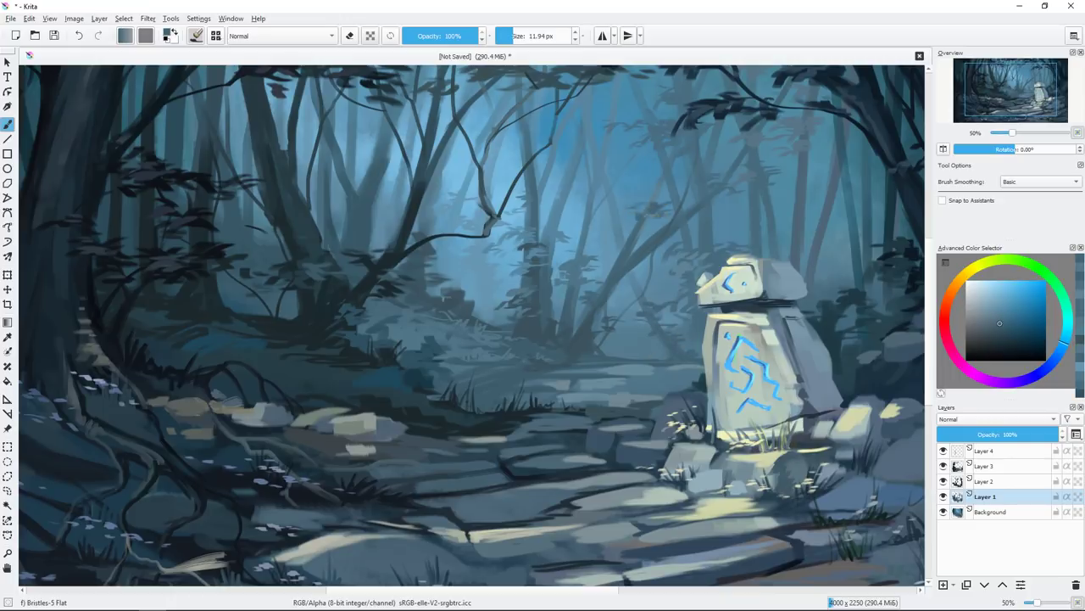
{"action": "left_click", "coordinate": [577, 199], "text": "ctrl"}
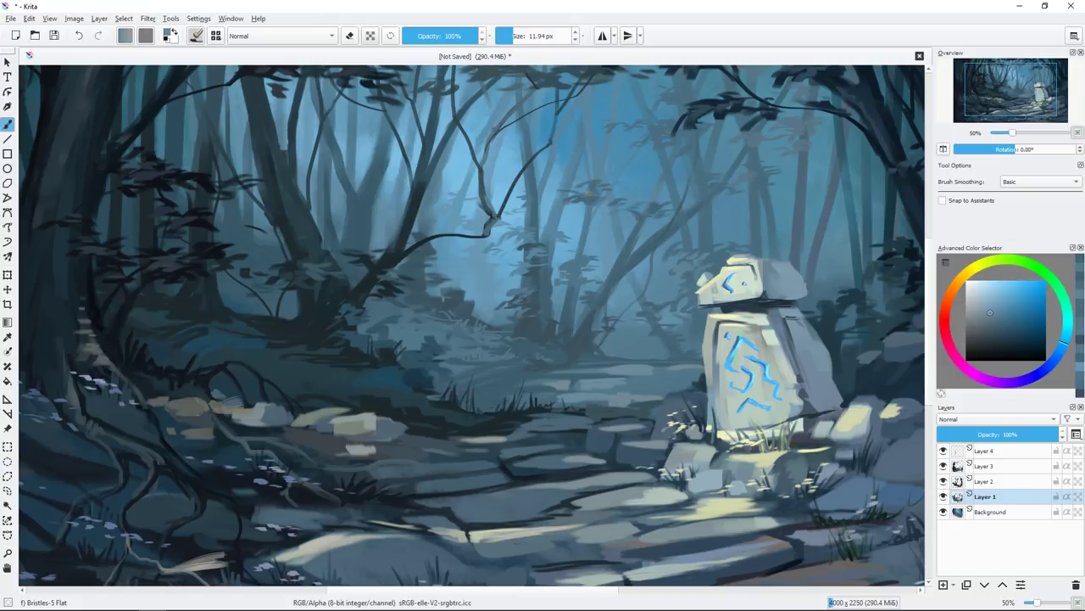
{"action": "left_click", "coordinate": [498, 156], "text": "ctrl"}
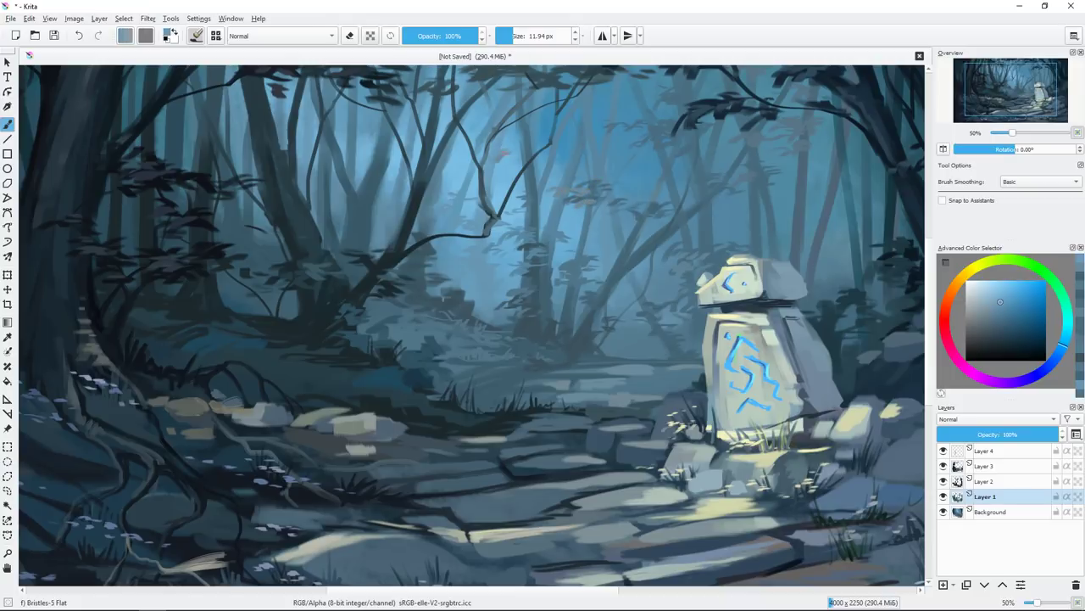
Pick a darker blue with an 8 px brush, then make Layer 2 the active layer.
{"action": "left_click_drag", "start_coordinate": [462, 154], "coordinate": [352, 180]}
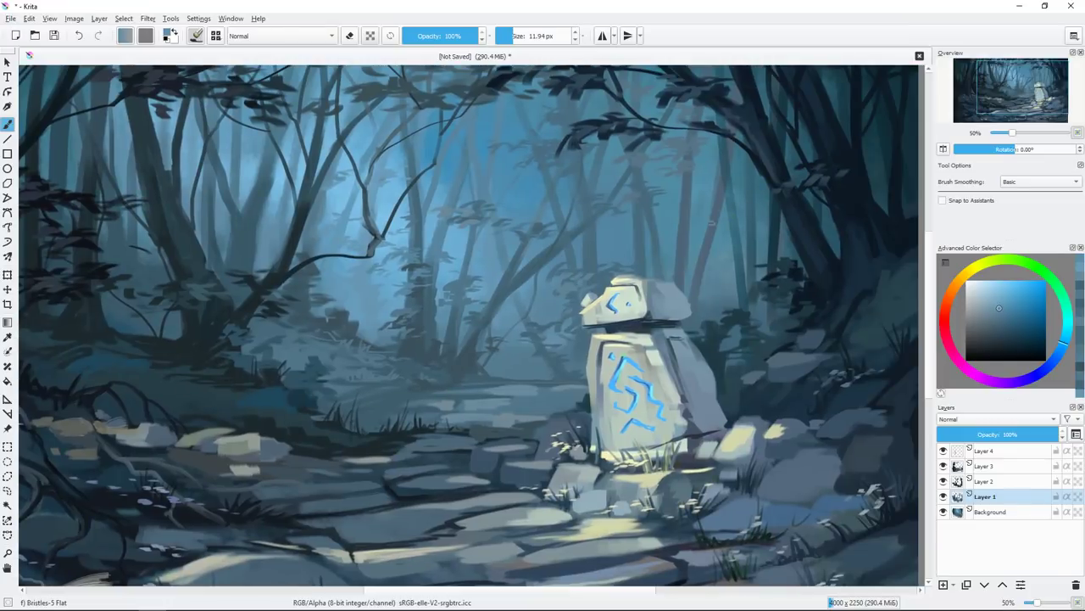
{"action": "left_click", "coordinate": [704, 219], "text": "ctrl"}
{"action": "left_click_drag", "start_coordinate": [723, 234], "coordinate": [703, 234]}
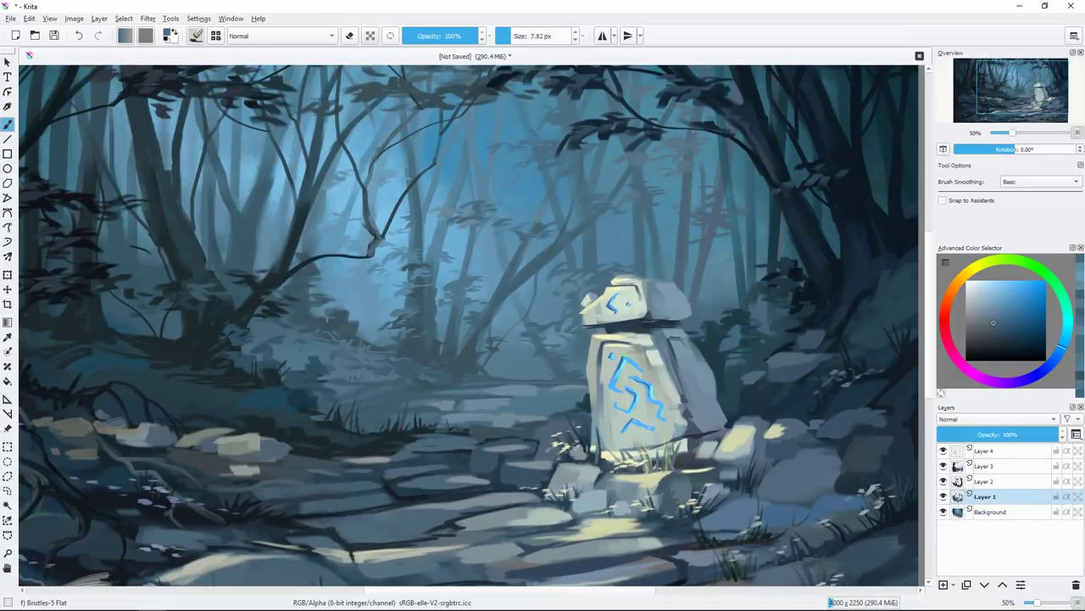
{"action": "left_click_drag", "start_coordinate": [475, 322], "coordinate": [466, 351]}
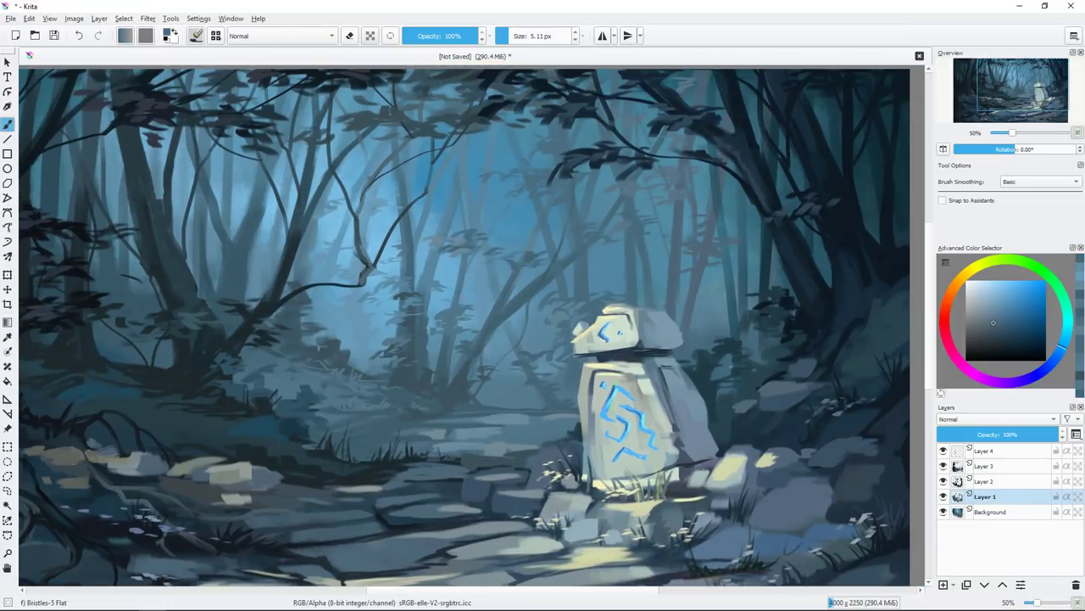
{"action": "left_click_drag", "start_coordinate": [701, 312], "coordinate": [744, 322]}
{"action": "scroll", "coordinate": [744, 322], "scroll_direction": "down", "scroll_amount": 1}
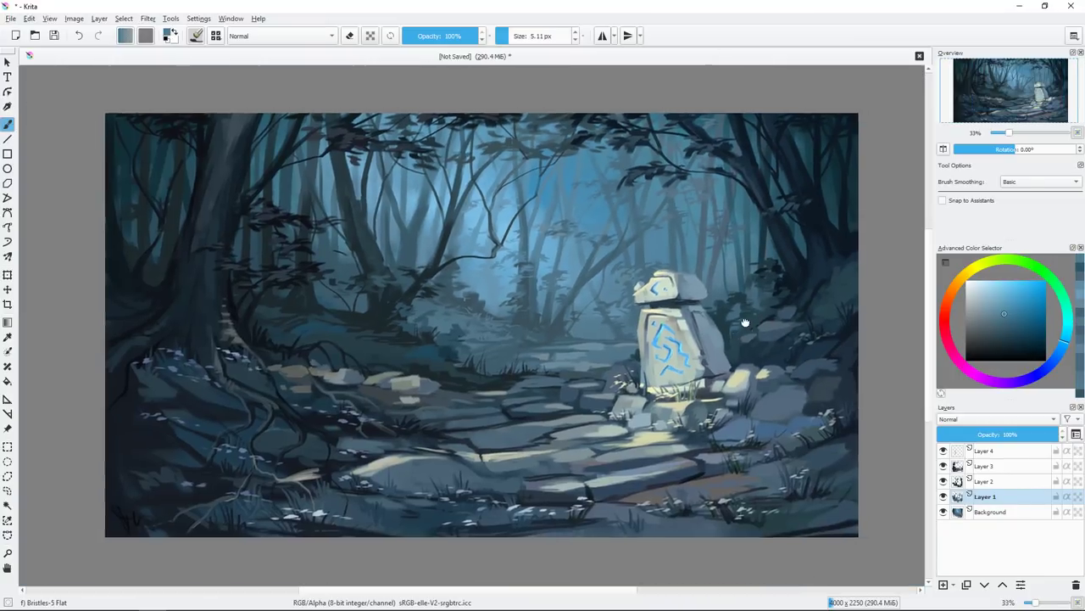
{"action": "scroll", "coordinate": [381, 374], "scroll_direction": "up", "scroll_amount": 1}
{"action": "left_click", "coordinate": [985, 481]}
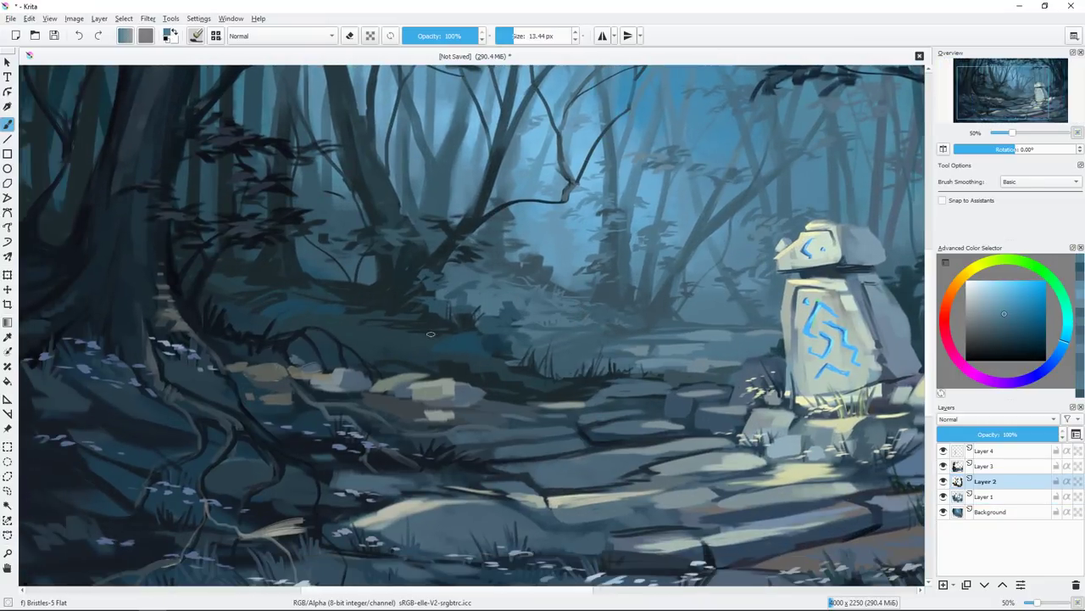
{"action": "key", "text": "bracketleft"}
{"action": "left_click", "coordinate": [405, 312], "text": "ctrl"}
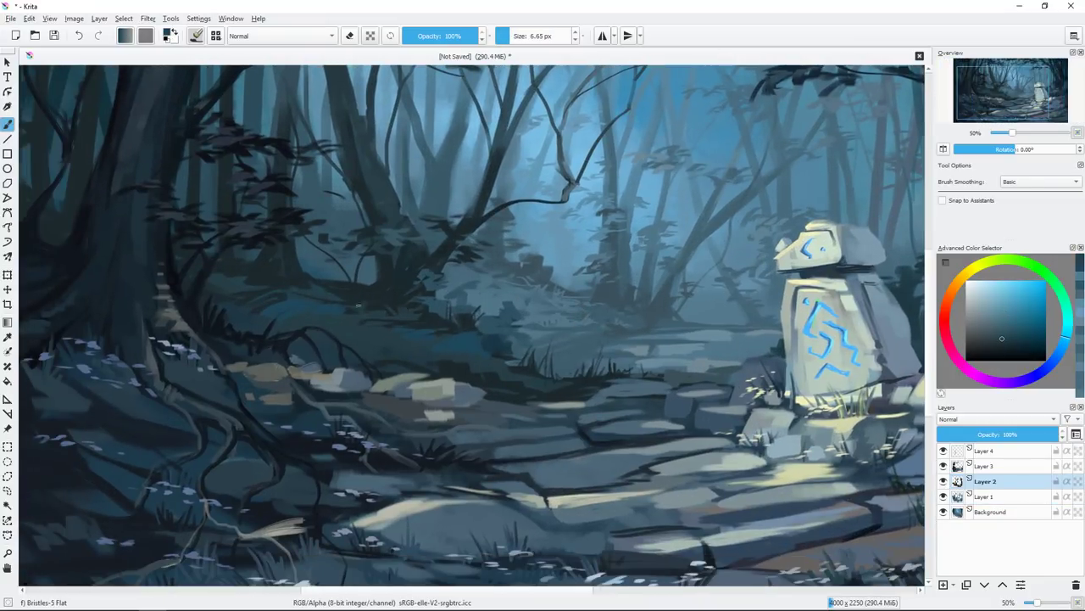
{"action": "left_click", "coordinate": [391, 321], "text": "ctrl"}
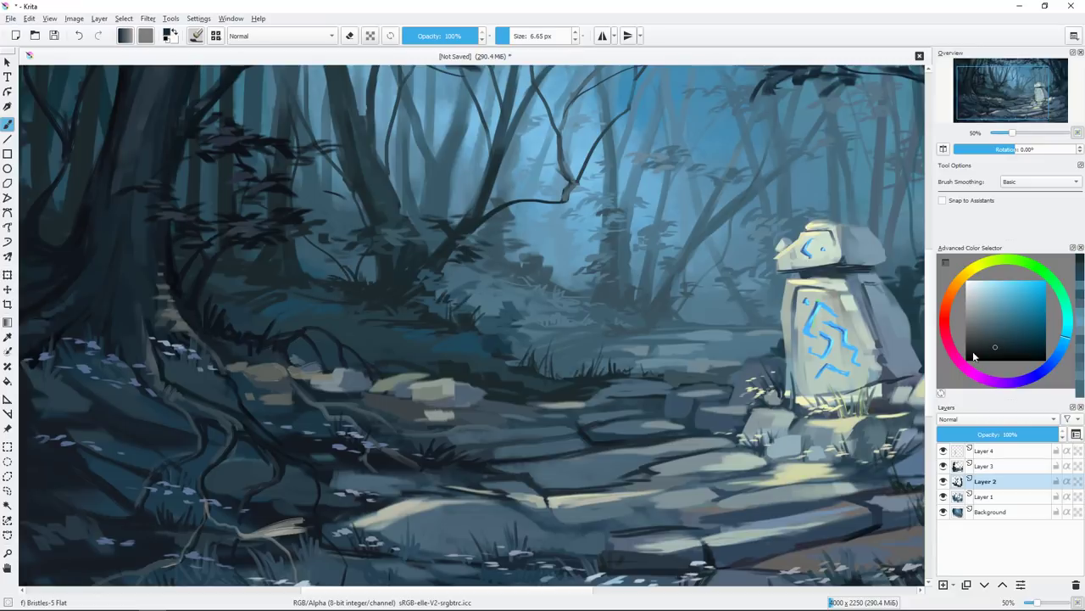
{"action": "scroll", "coordinate": [745, 394], "scroll_direction": "down", "scroll_amount": 1}
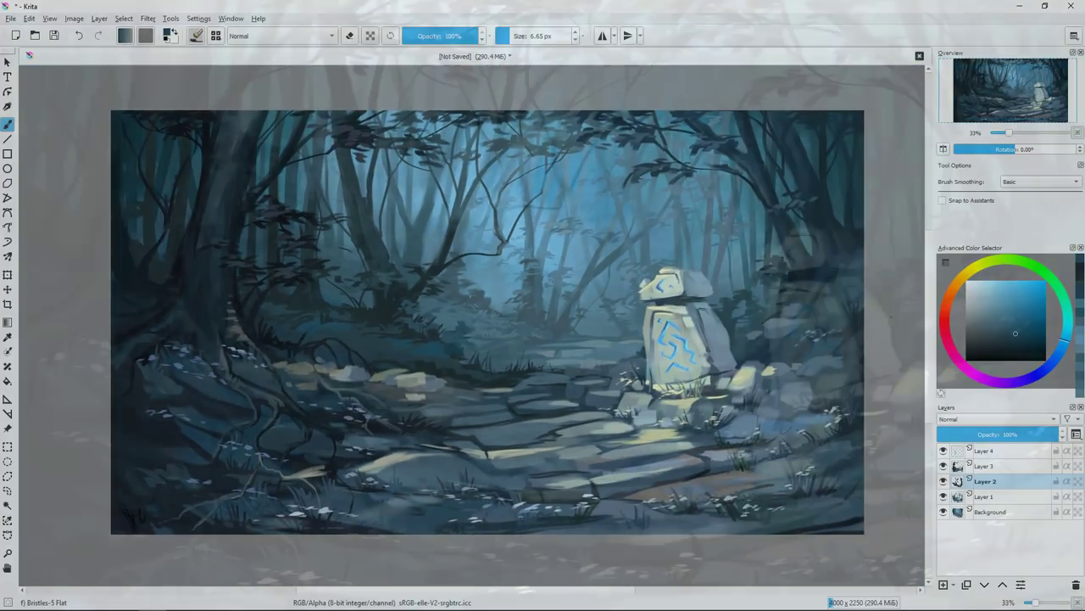